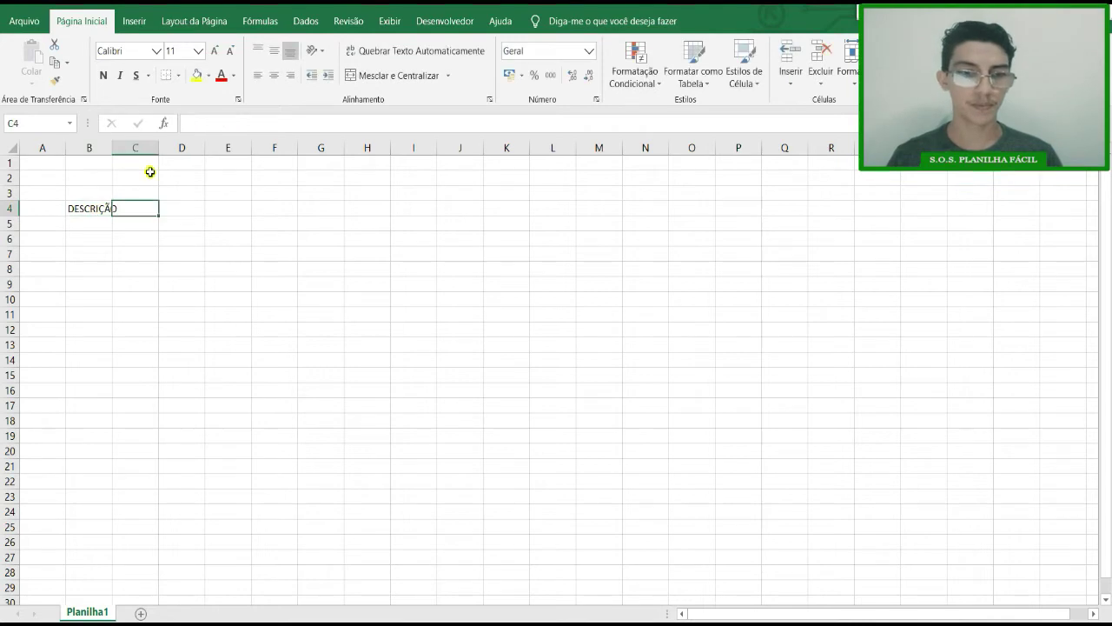
# Step: Widen columns B and D, and enter the headers CONTA in C4 and PARCELA in D4
pyautogui.moveTo(113, 148); pyautogui.dragTo(187, 148)
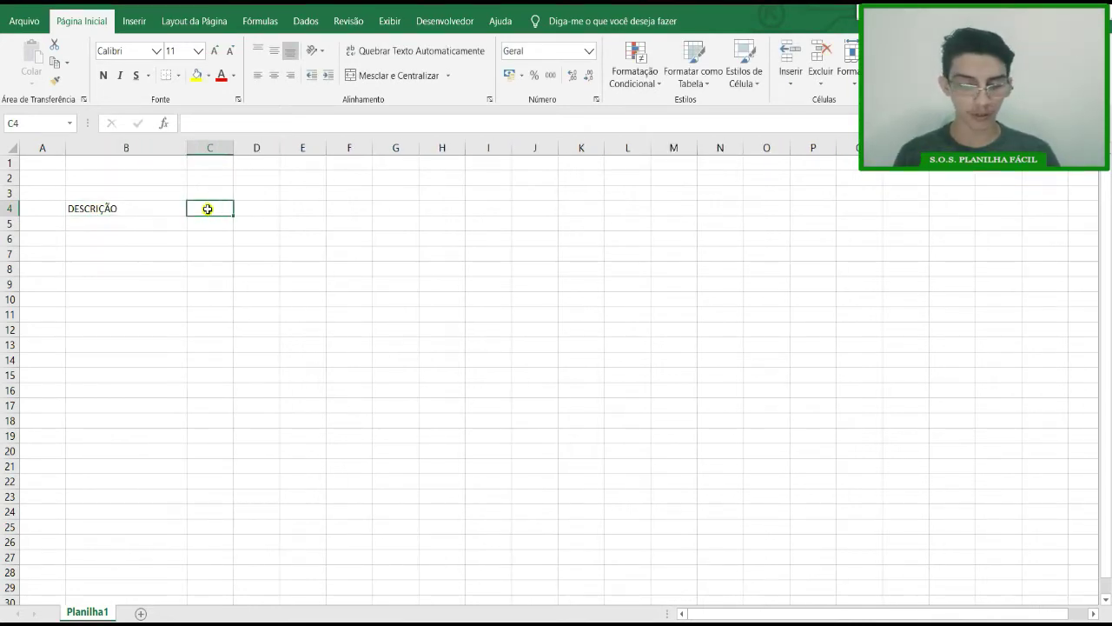
pyautogui.write('CON')
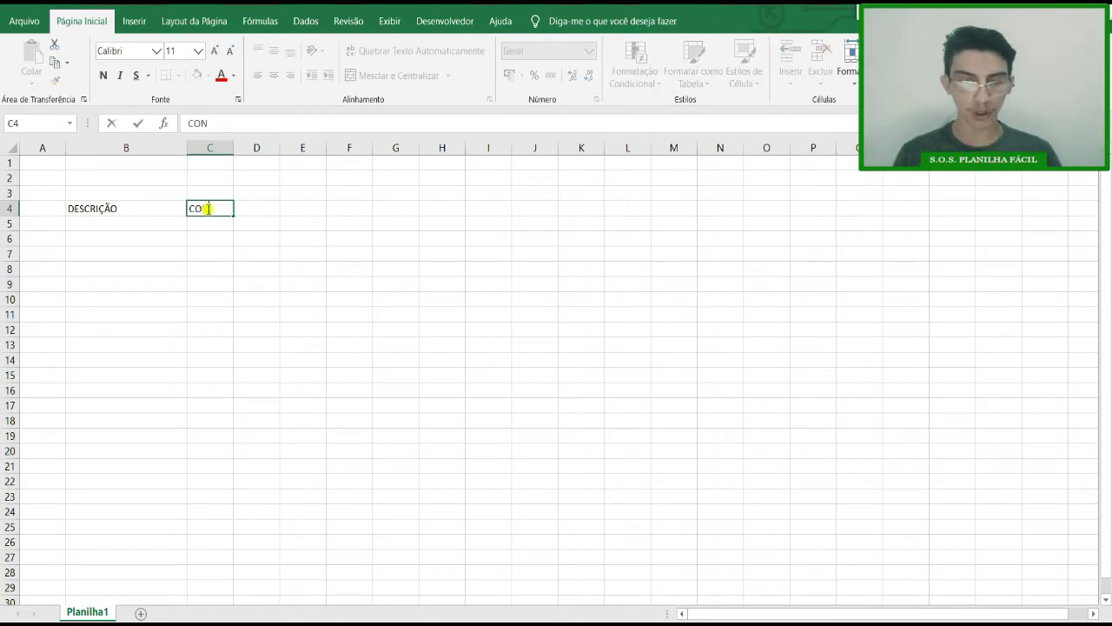
pyautogui.write('TA')
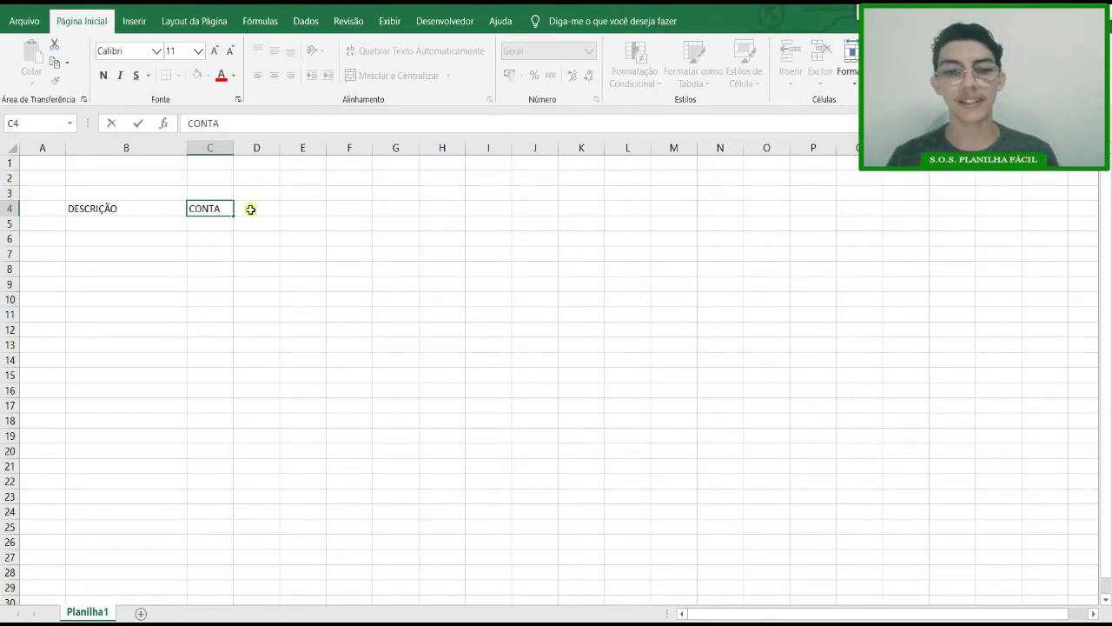
pyautogui.click(251, 210)
pyautogui.moveTo(280, 147); pyautogui.dragTo(296, 149)
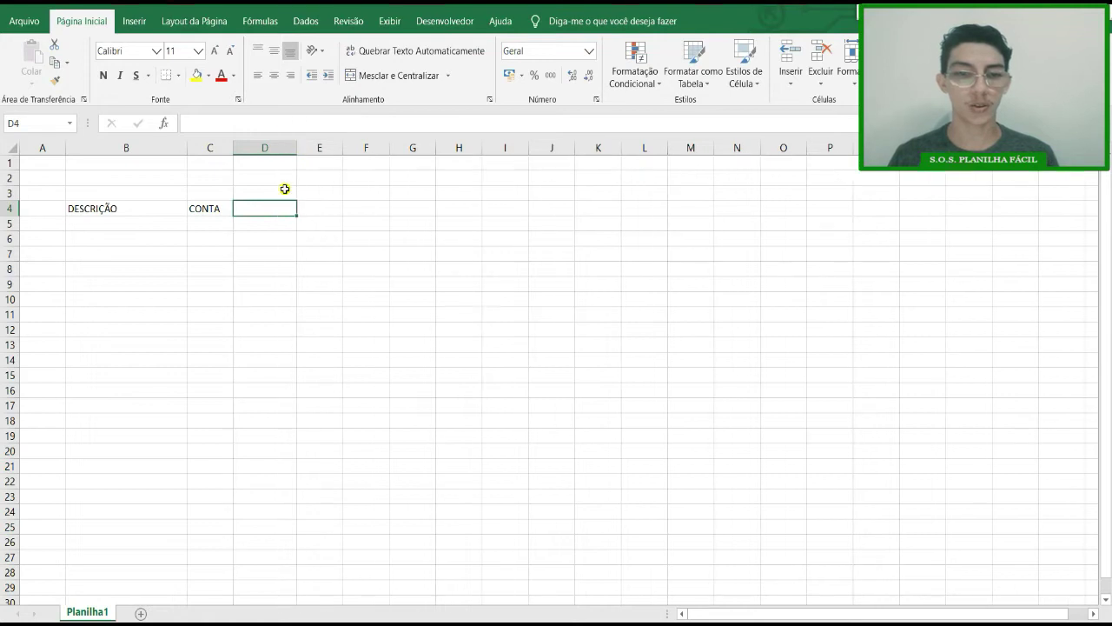
pyautogui.write('PARCELA')
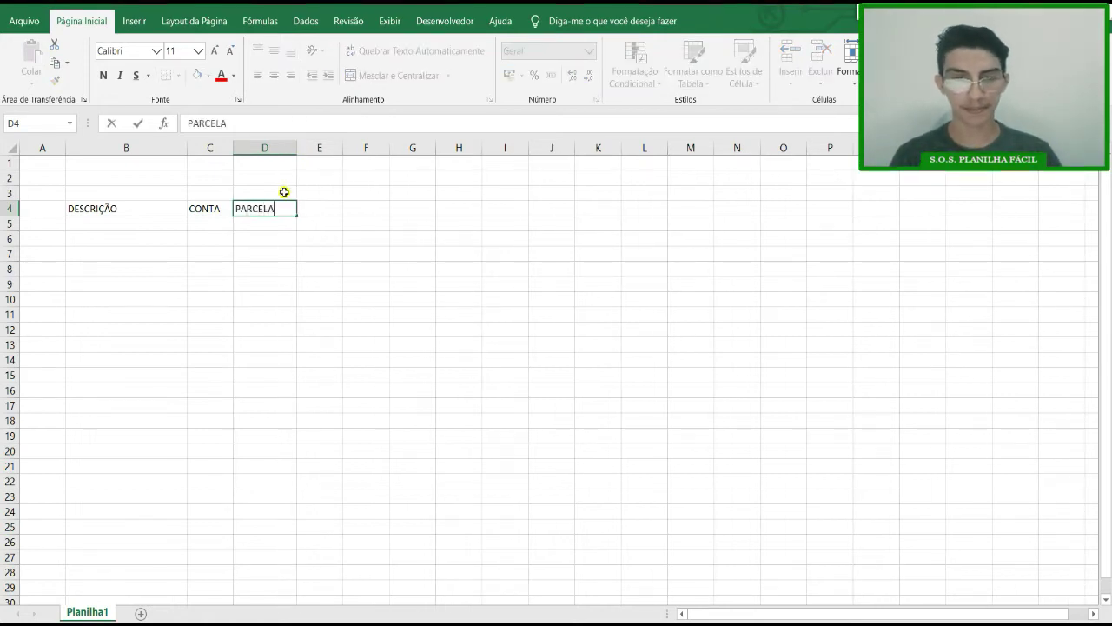
pyautogui.press('Tab')
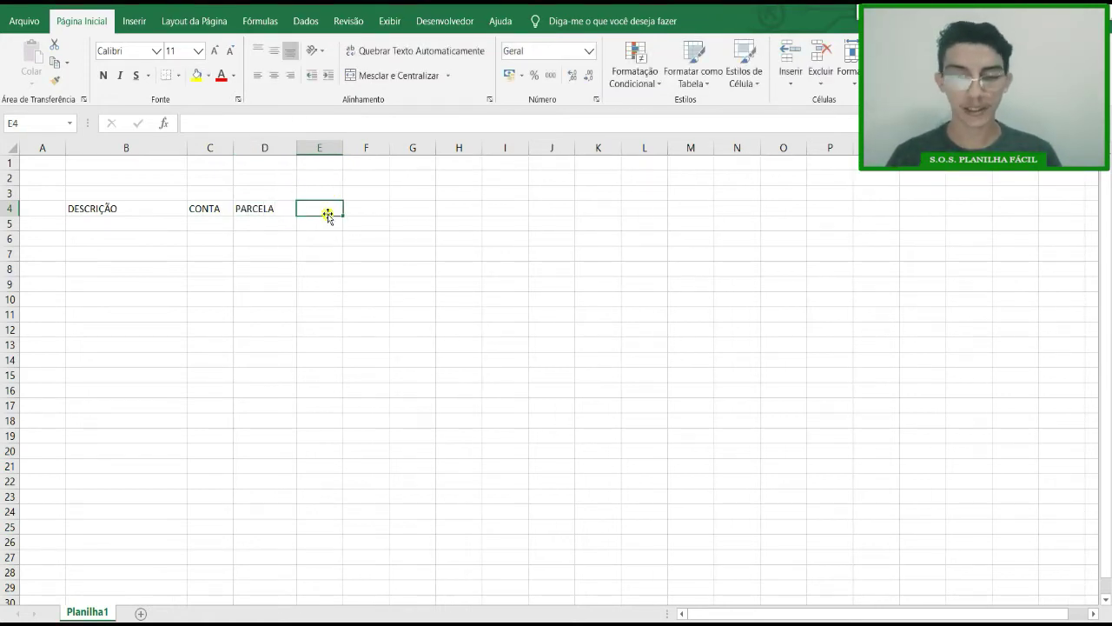
# Step: Add the headers VALOR, MÊS, ANO and STATUS in cells E4 to H4
pyautogui.write('VALOR')
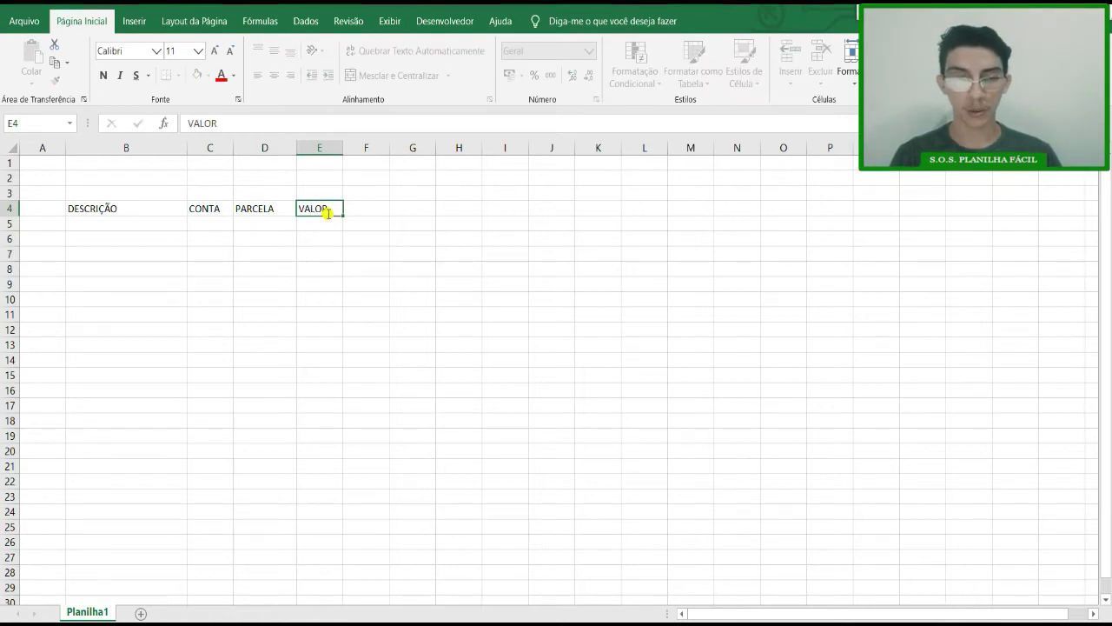
pyautogui.press('Tab')
pyautogui.write('MÊS')
pyautogui.press('Tab')
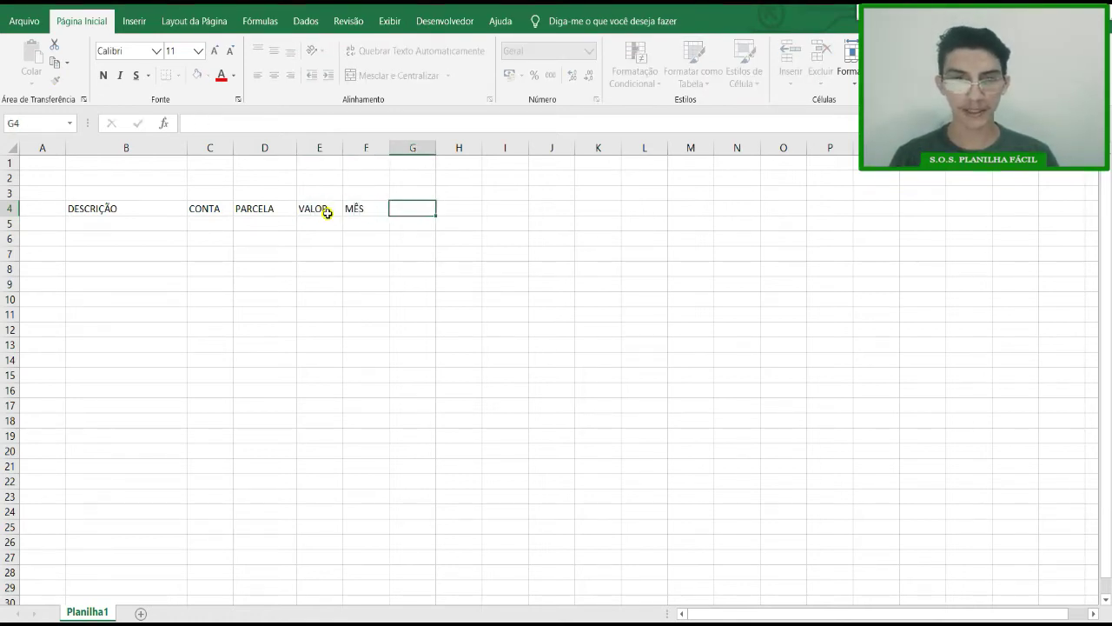
pyautogui.write('ANO')
pyautogui.press('Tab')
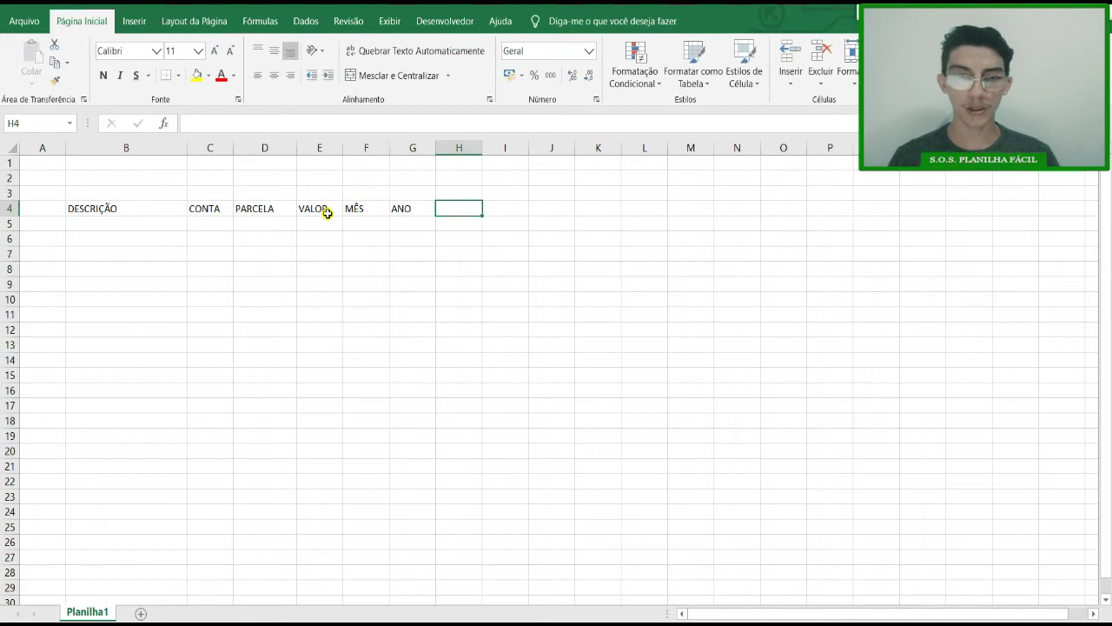
pyautogui.write('STATUS')
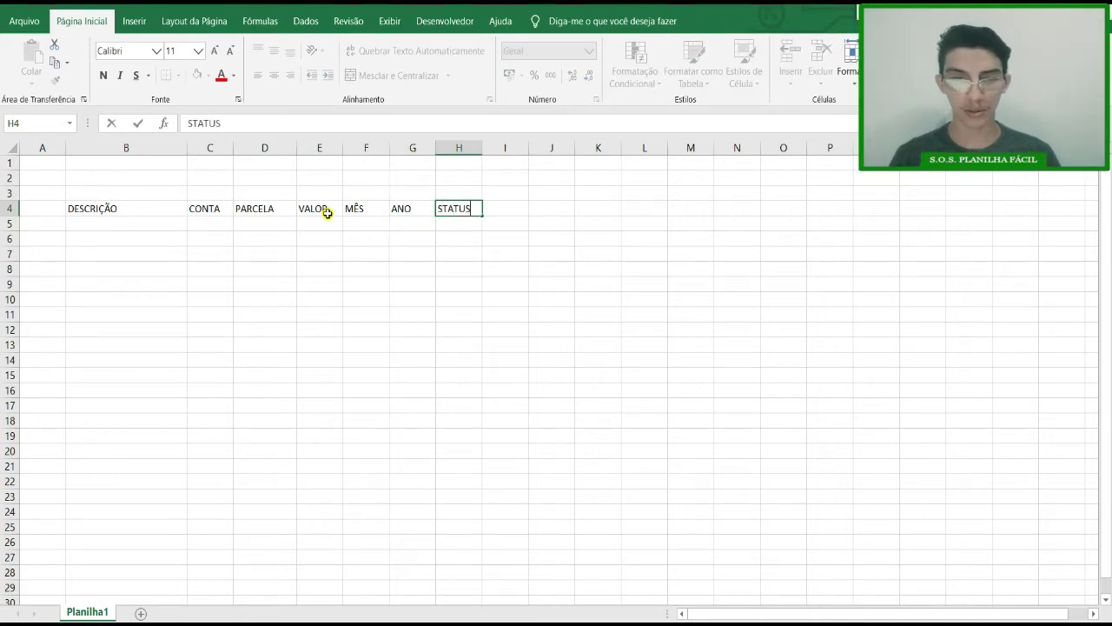
pyautogui.press('Return')
# Step: Enter ROUPA in B5 and CARTÃO A in C5, widening column C
pyautogui.click(150, 225)
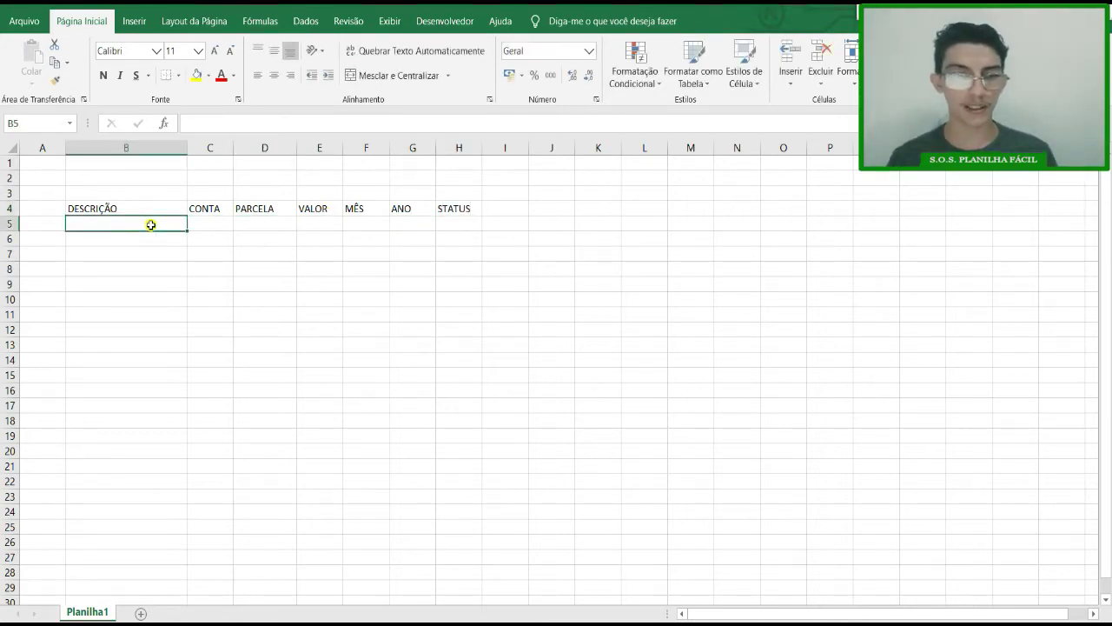
pyautogui.write('ROUPA')
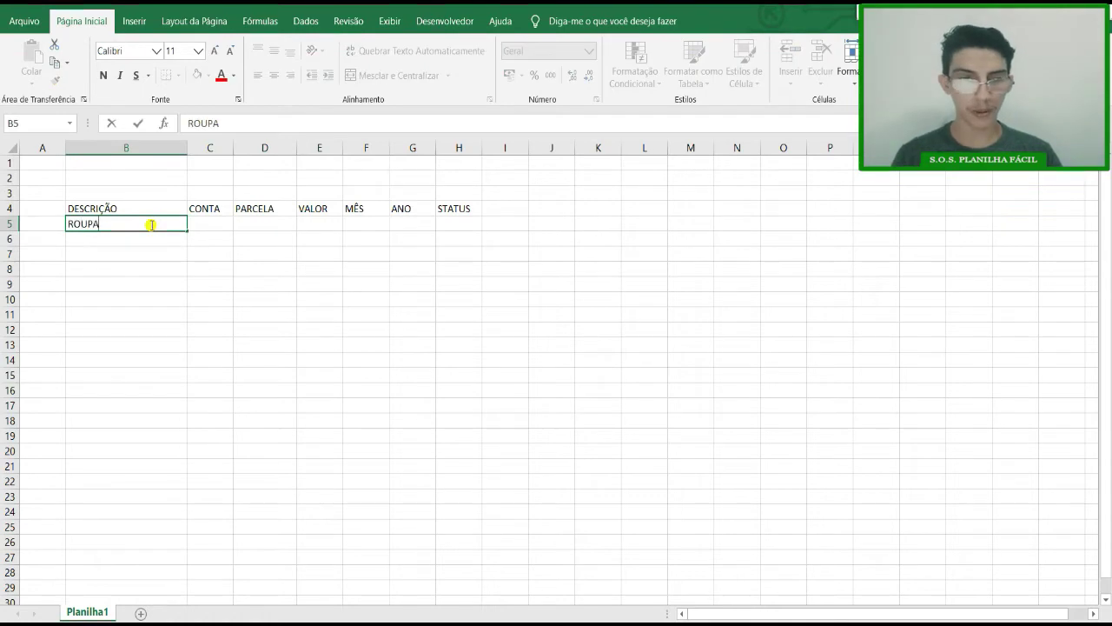
pyautogui.press('Tab')
pyautogui.moveTo(233, 146); pyautogui.dragTo(259, 146)
pyautogui.write('CARTÃO A')
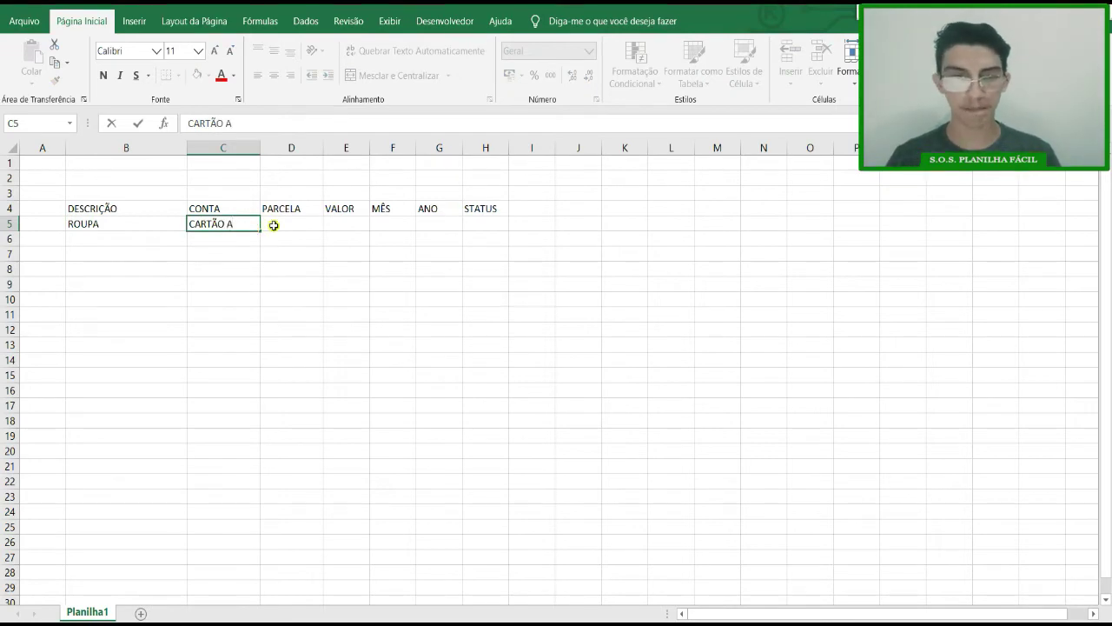
# Step: Try to enter the installment 1/1 in D5 under PARCELA
pyautogui.click(274, 225)
pyautogui.write('1')
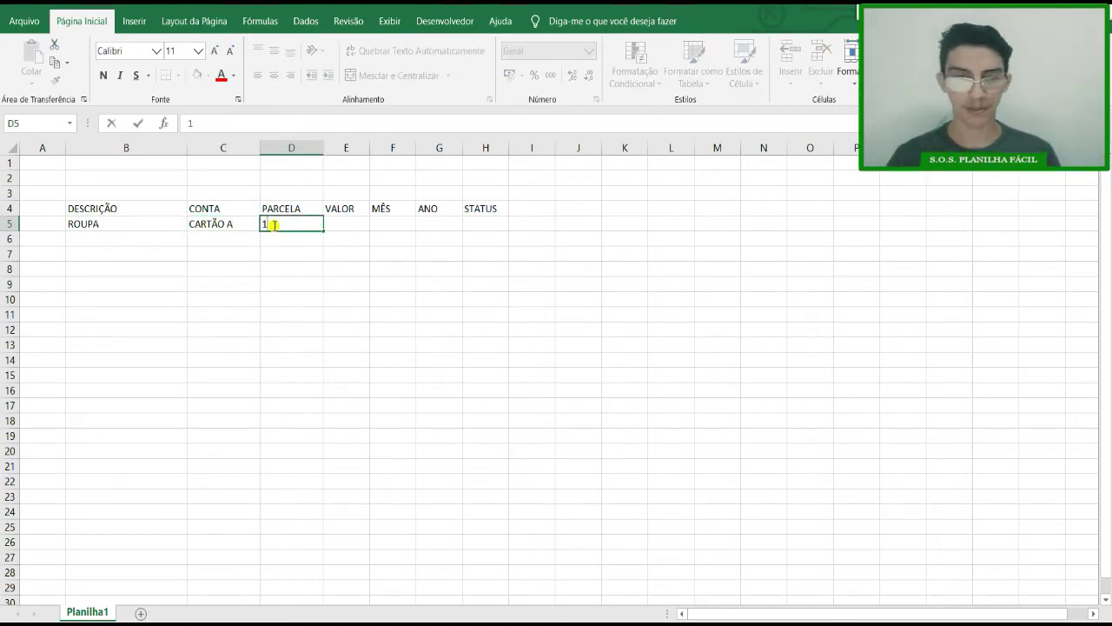
pyautogui.press('Tab')
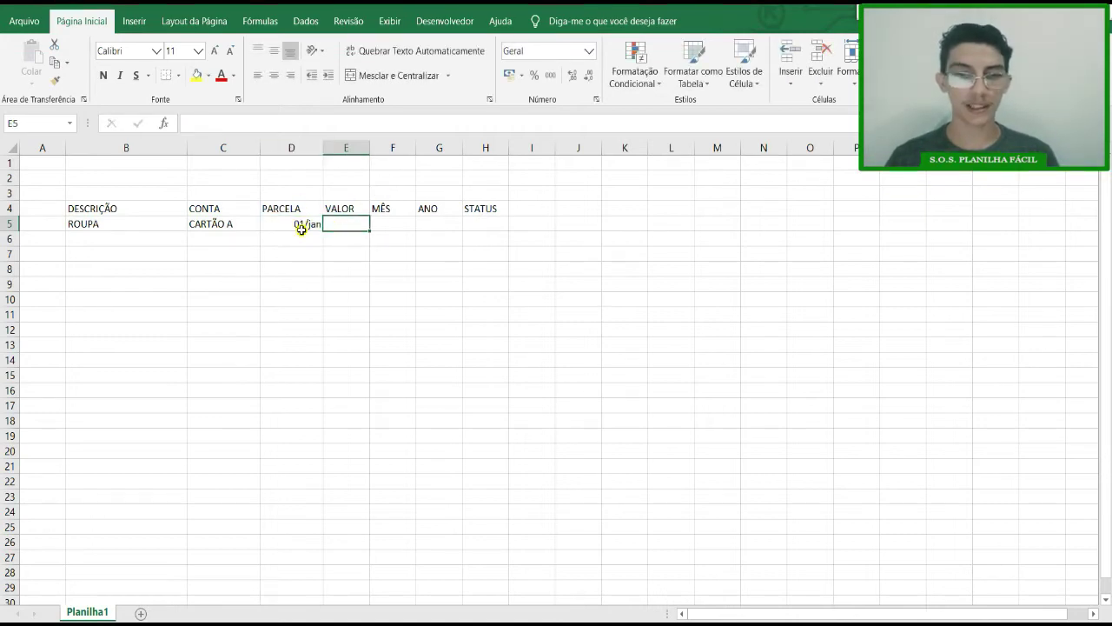
# Step: Format cell D5 as Text (Texto) and re-enter the installment as 1/1
pyautogui.click(299, 227)
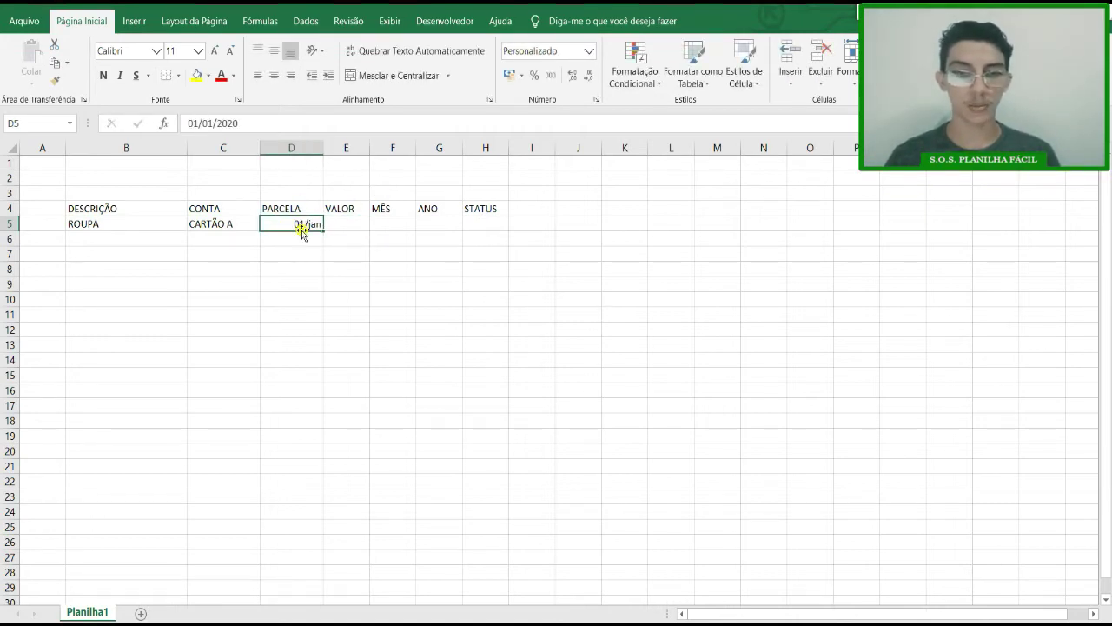
pyautogui.click(590, 51)
pyautogui.click(589, 422)
pyautogui.click(391, 390)
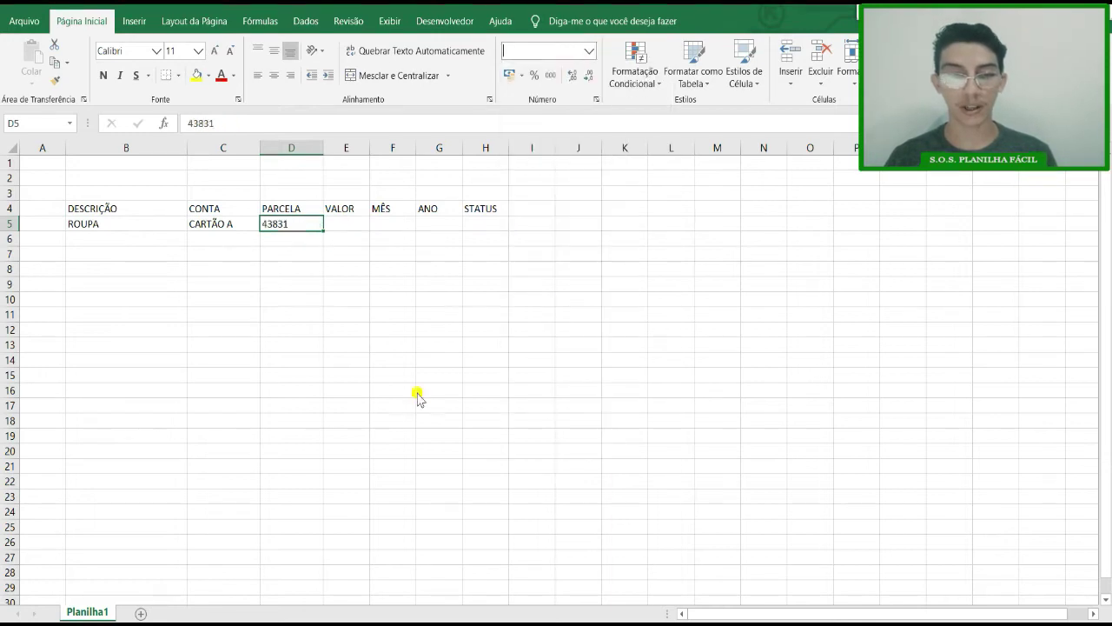
pyautogui.click(280, 225)
pyautogui.write('1/1')
pyautogui.press('Return')
pyautogui.click(309, 221)
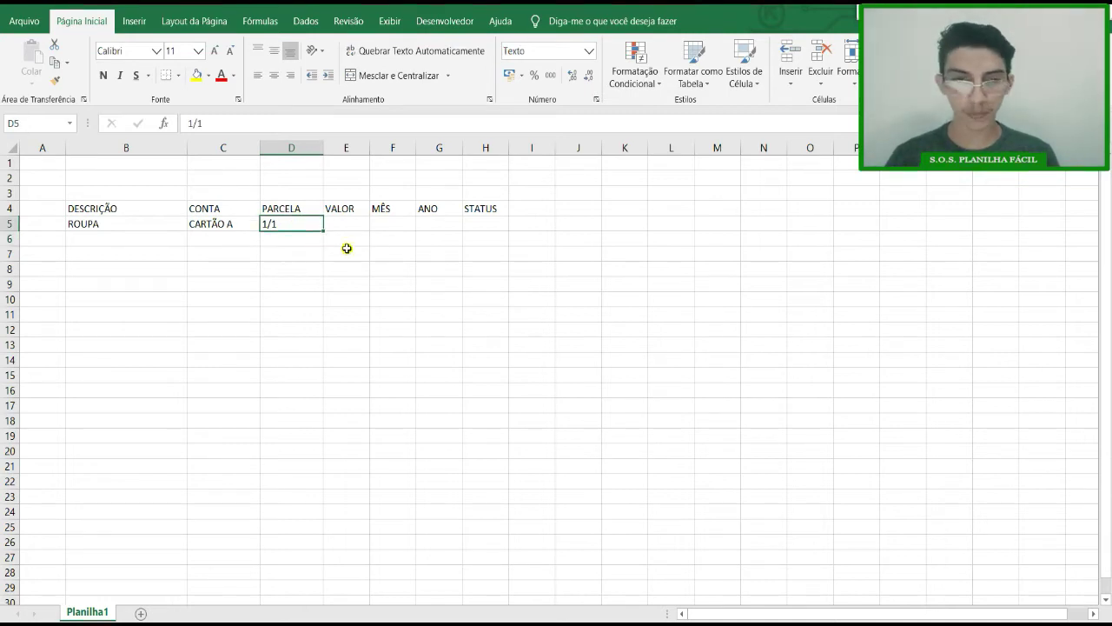
# Step: Enter 1/1 in the blank cell J5 and set that cell's number format to Text (Texto)
pyautogui.click(578, 226)
pyautogui.write('1/1')
pyautogui.press('Return')
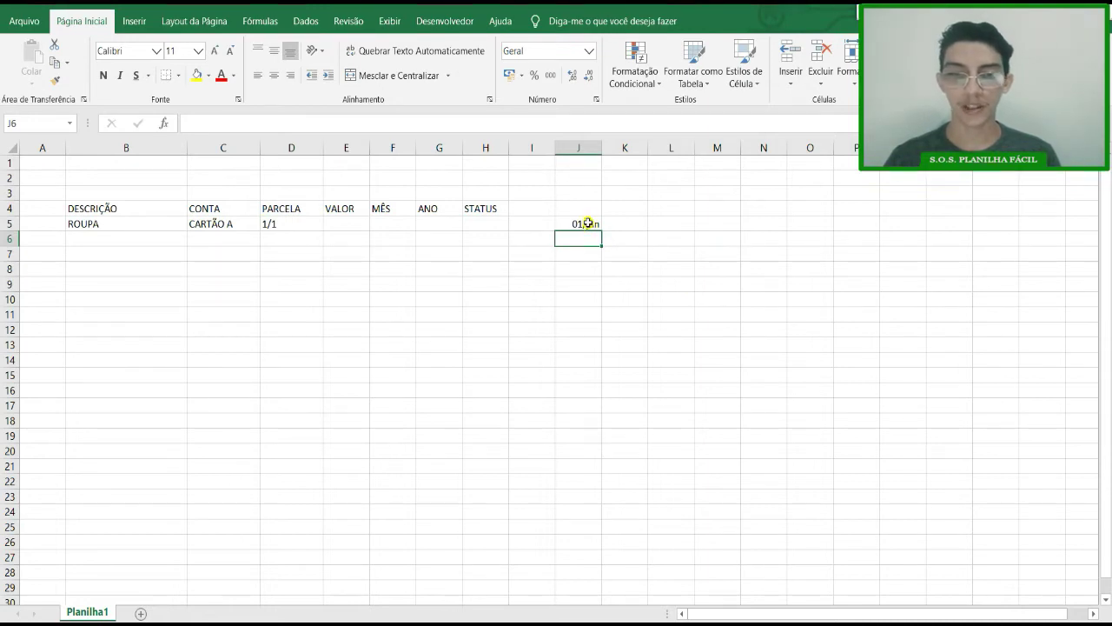
pyautogui.click(588, 224)
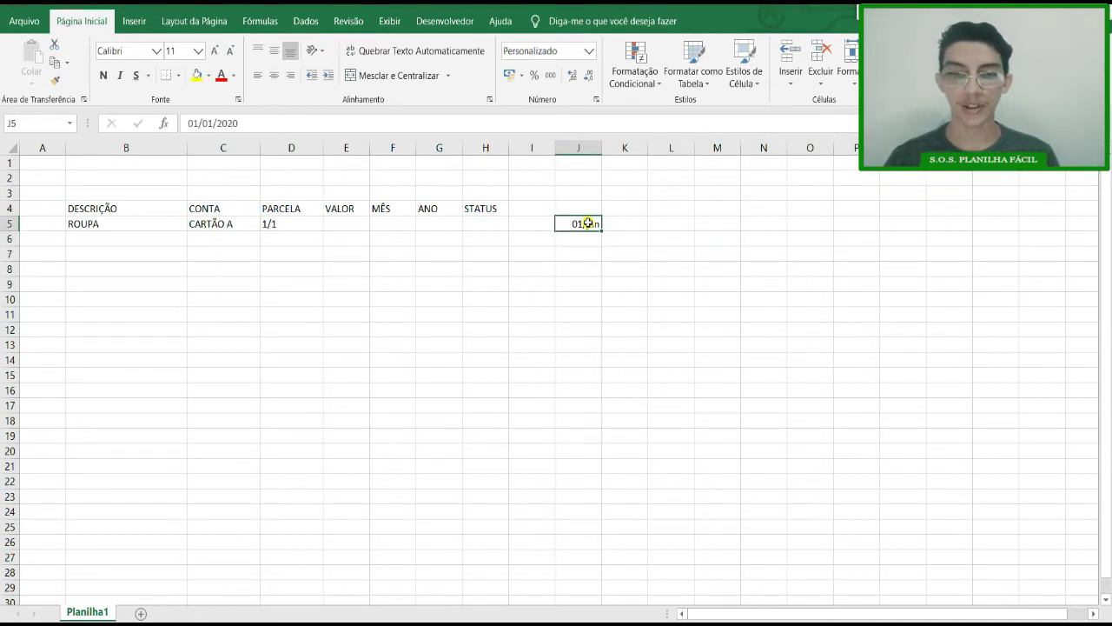
pyautogui.click(590, 52)
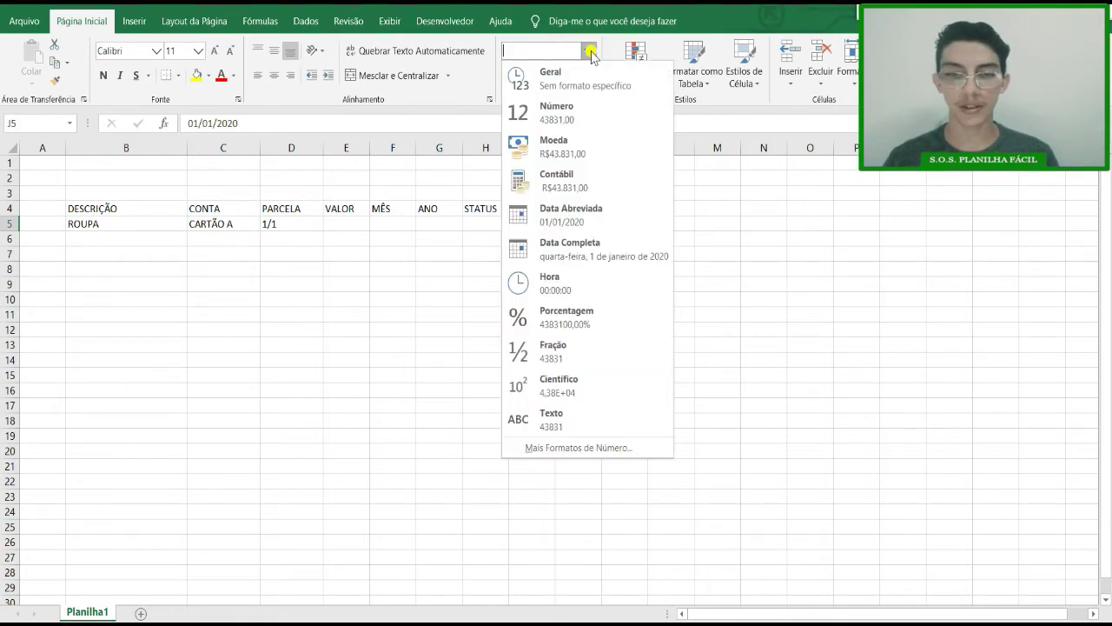
pyautogui.click(596, 418)
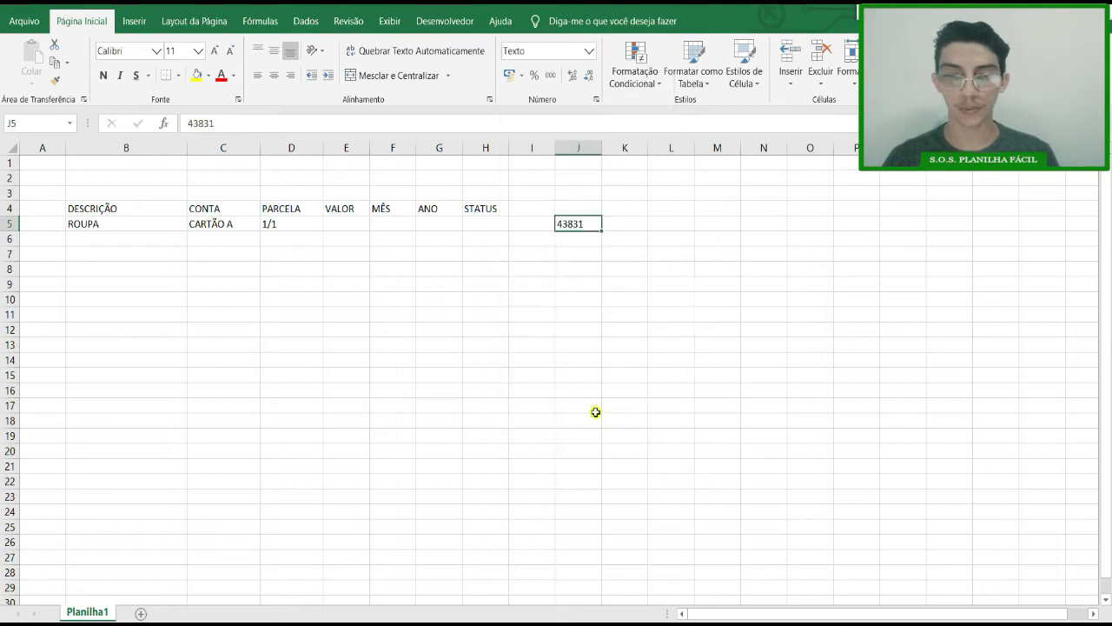
# Step: Replace the content of J5 with 1/1 and clear the cell
pyautogui.click(709, 311)
pyautogui.click(585, 224)
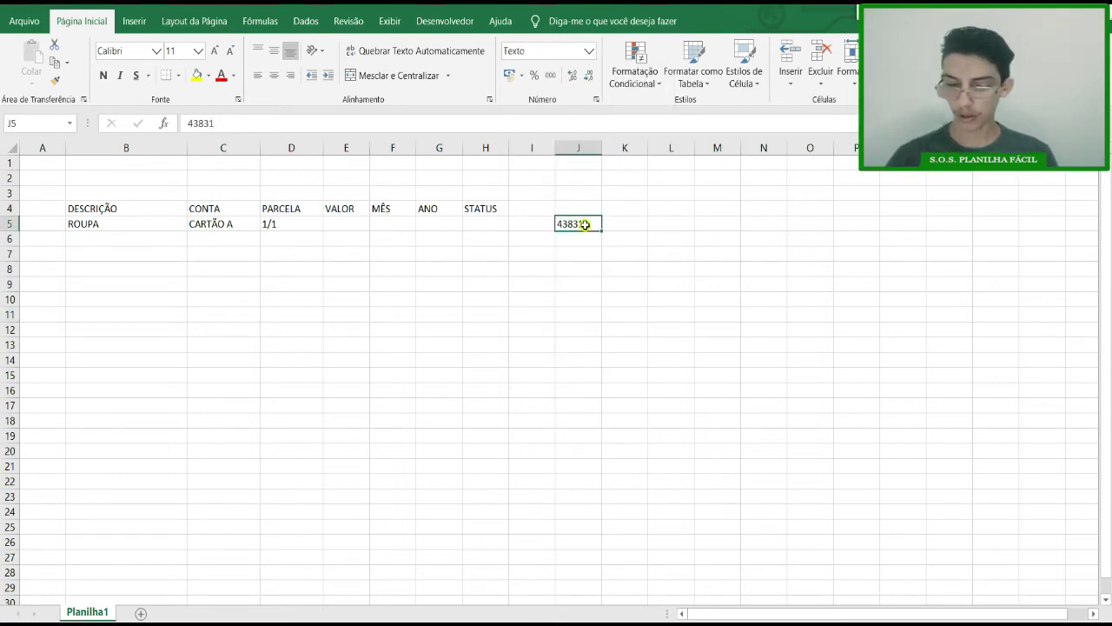
pyautogui.write('1/1')
pyautogui.press('Return')
pyautogui.click(583, 223)
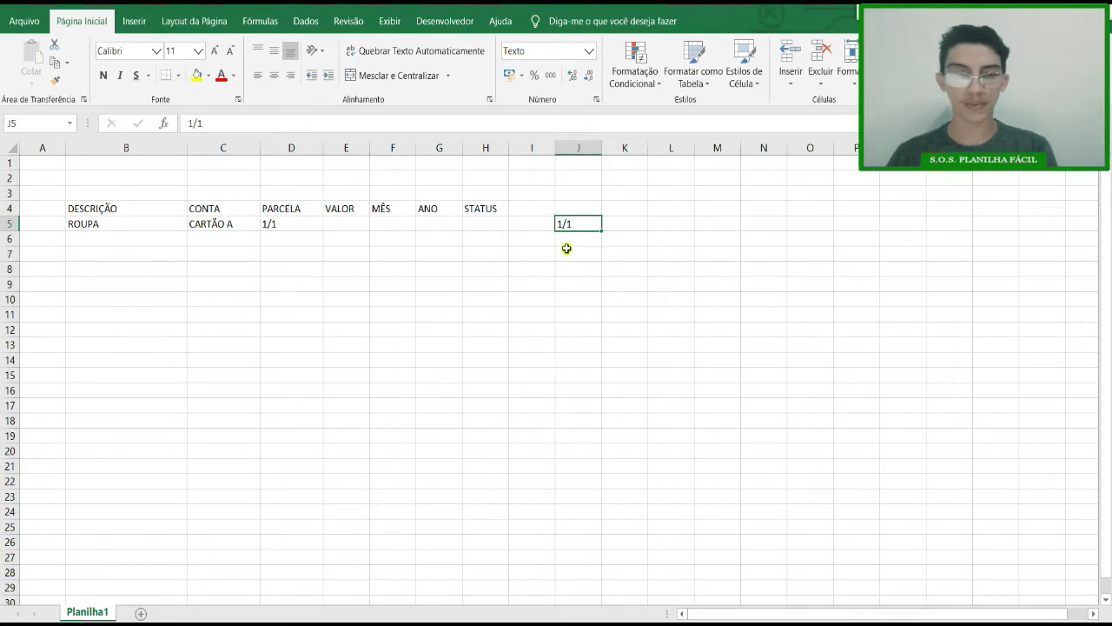
pyautogui.press('Delete')
# Step: Apply the accounting number format (Contábil) to the whole VALOR column E
pyautogui.click(355, 254)
pyautogui.click(362, 225)
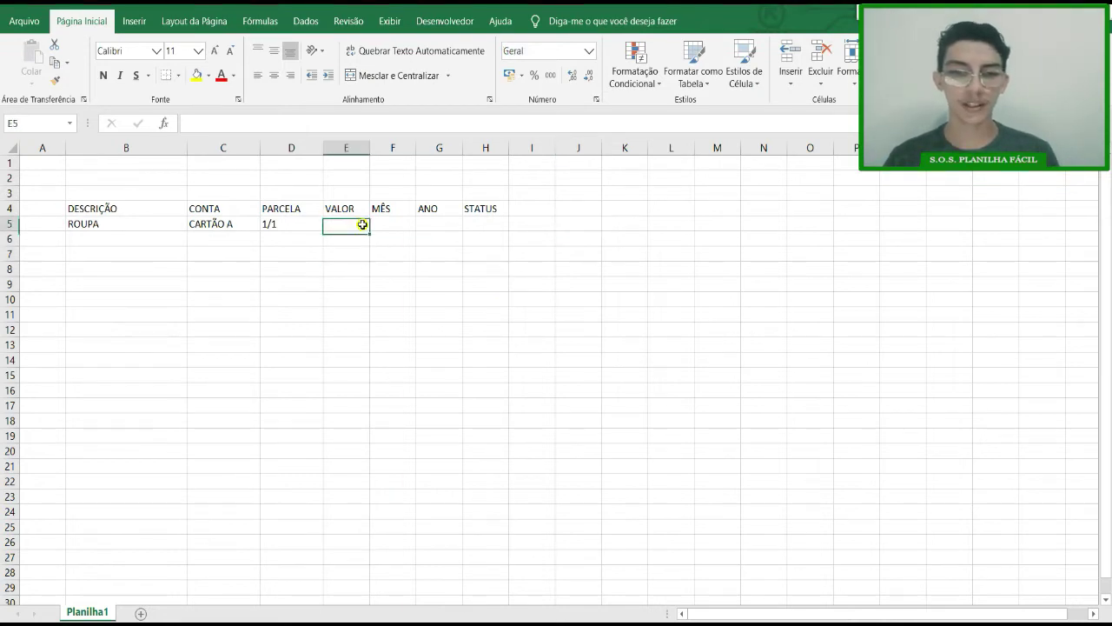
pyautogui.click(359, 146)
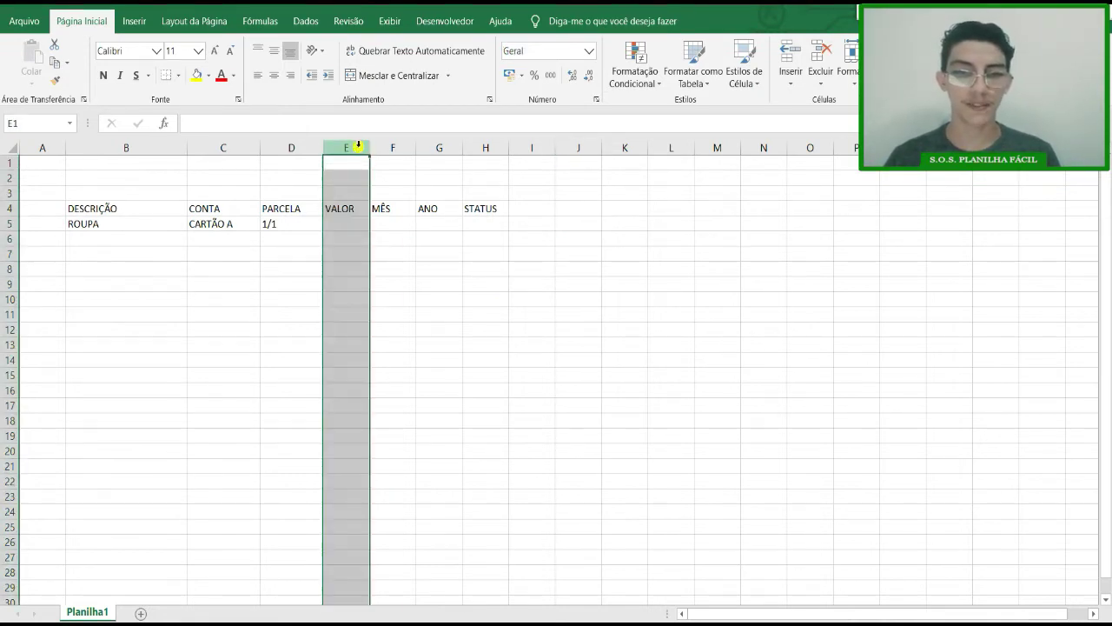
pyautogui.click(509, 78)
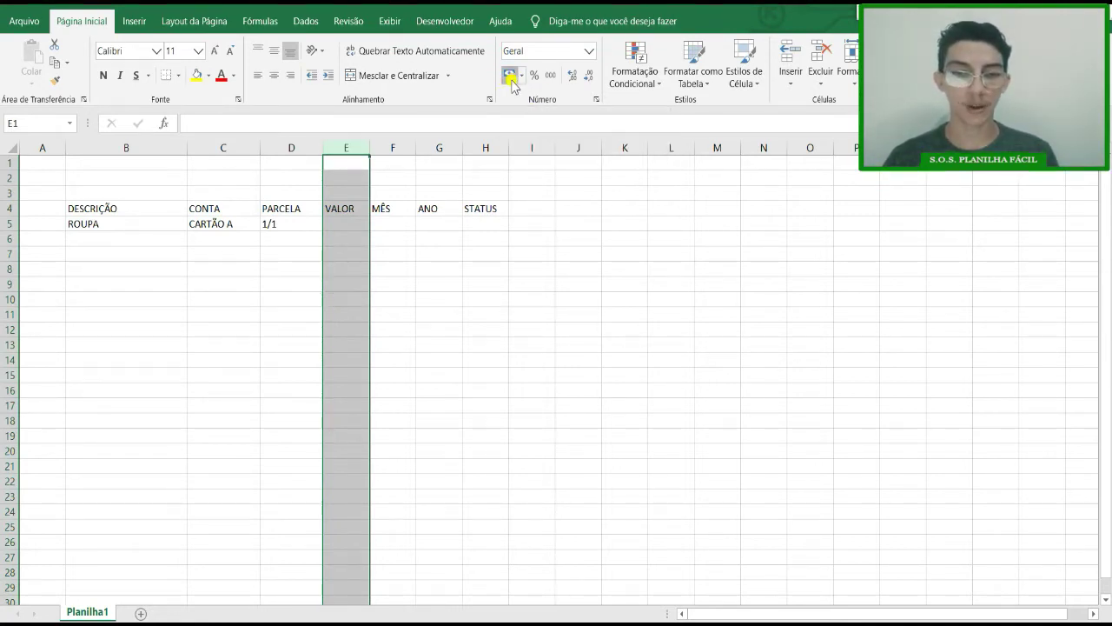
pyautogui.click(439, 287)
# Step: Enter the amount 50 in E5 and widen column E
pyautogui.click(359, 233)
pyautogui.click(356, 226)
pyautogui.write('50')
pyautogui.press('Return')
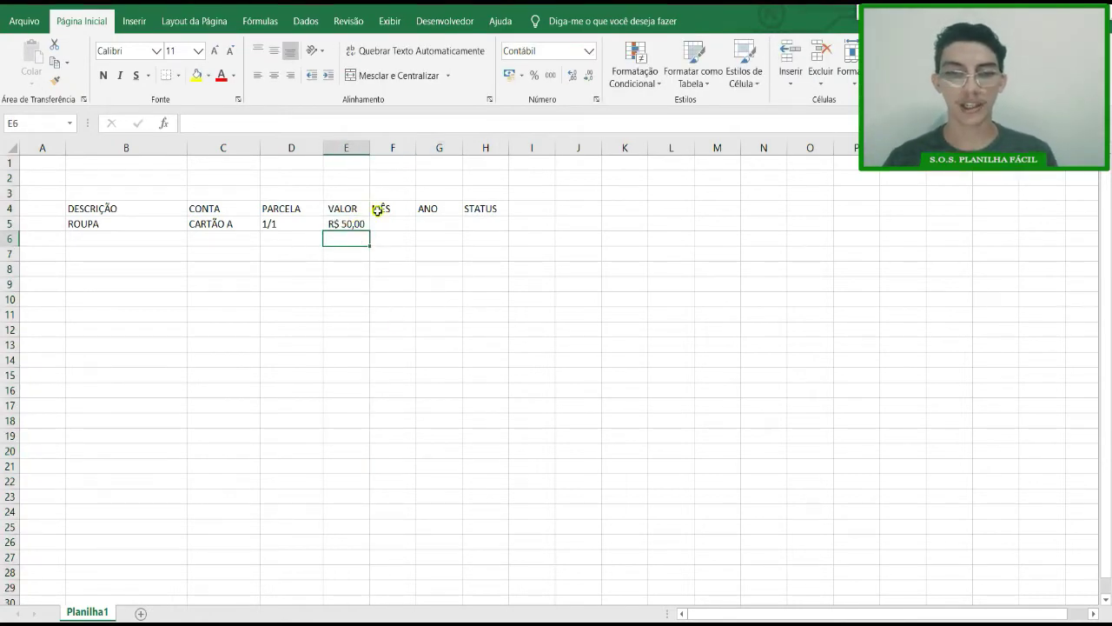
pyautogui.moveTo(372, 147); pyautogui.dragTo(405, 150)
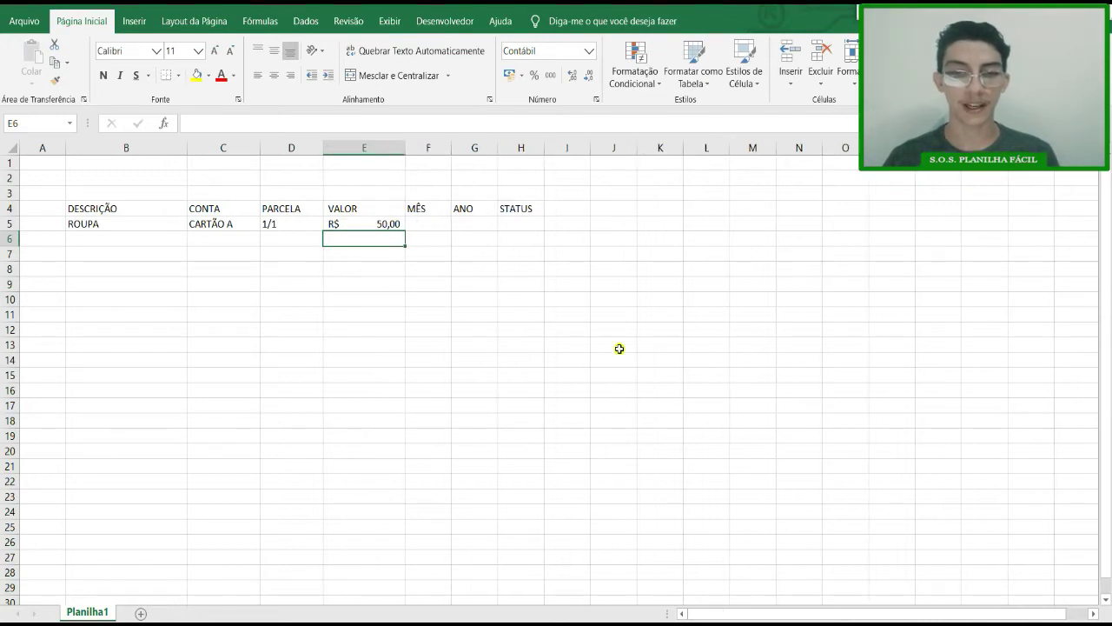
pyautogui.click(616, 346)
# Step: Enter JANEIRO in F5 and 2020 in G5, and slightly widen the STATUS column H
pyautogui.click(439, 225)
pyautogui.write('JANEIRO')
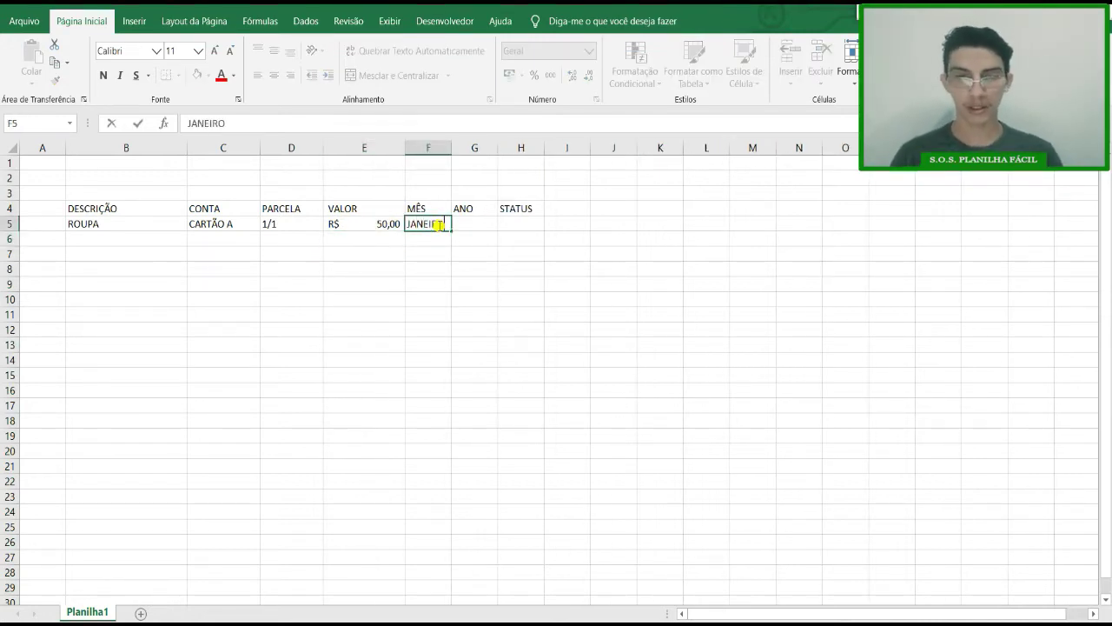
pyautogui.press('Tab')
pyautogui.write('2020')
pyautogui.press('Tab')
pyautogui.moveTo(544, 143); pyautogui.dragTo(551, 145)
pyautogui.click(833, 265)
pyautogui.click(649, 189)
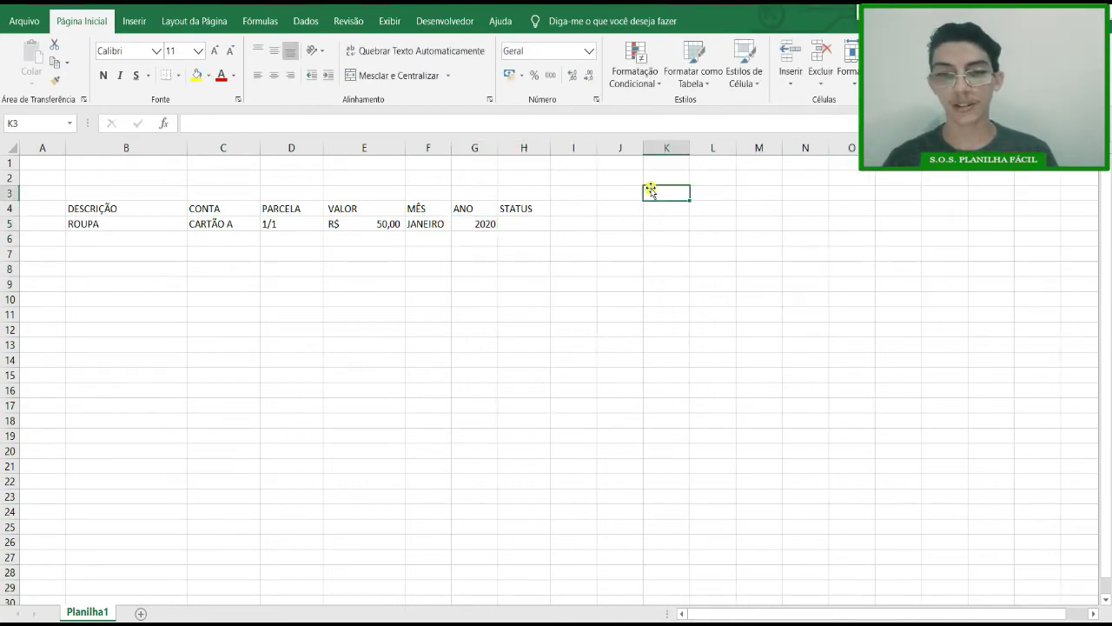
pyautogui.click(762, 181)
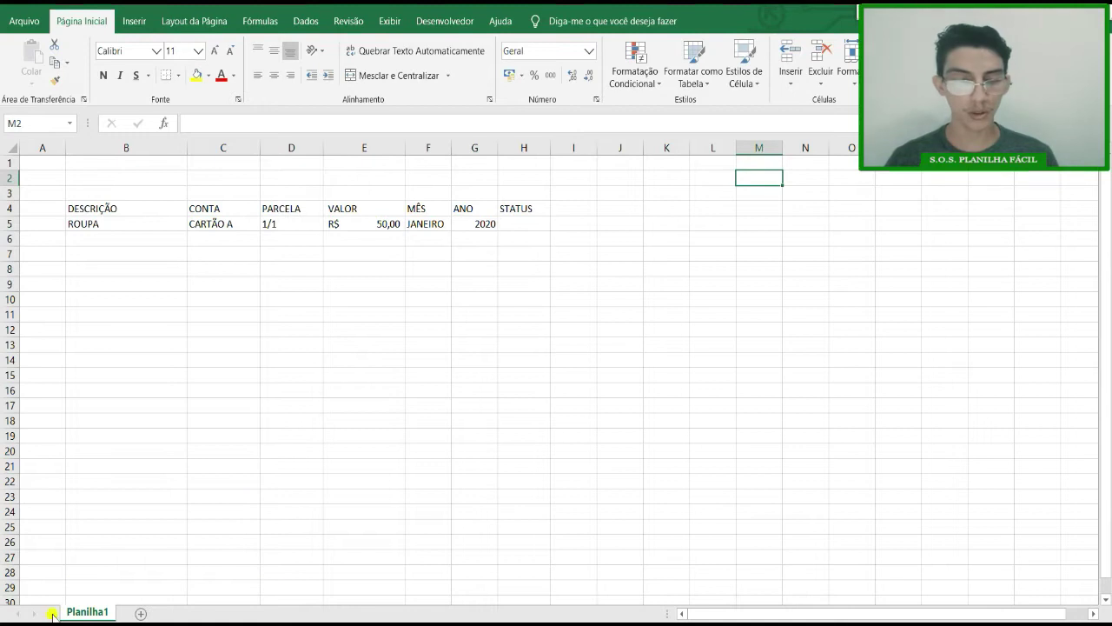
# Step: Add a second sheet to the workbook and enter the header STATUS in its cell B4
pyautogui.click(140, 614)
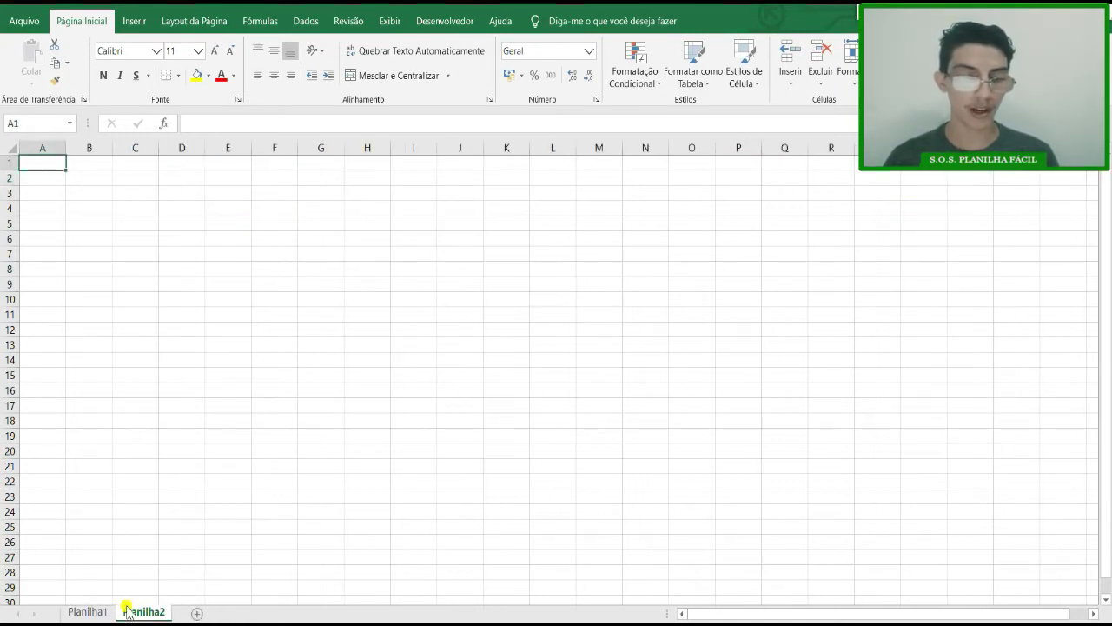
pyautogui.click(228, 193)
pyautogui.click(107, 205)
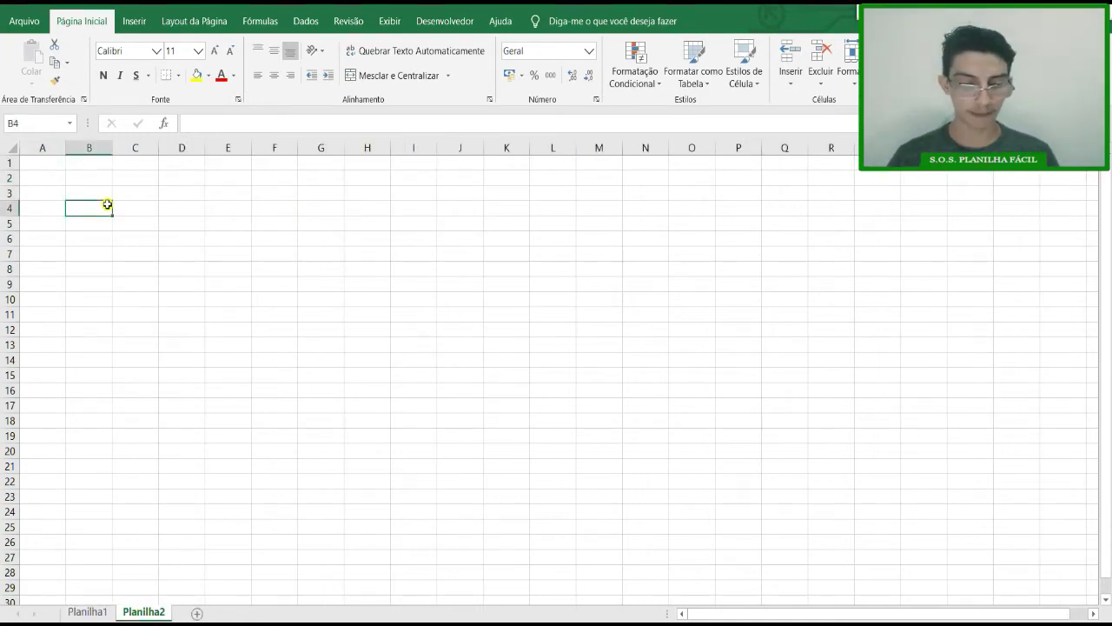
pyautogui.write('STATUS')
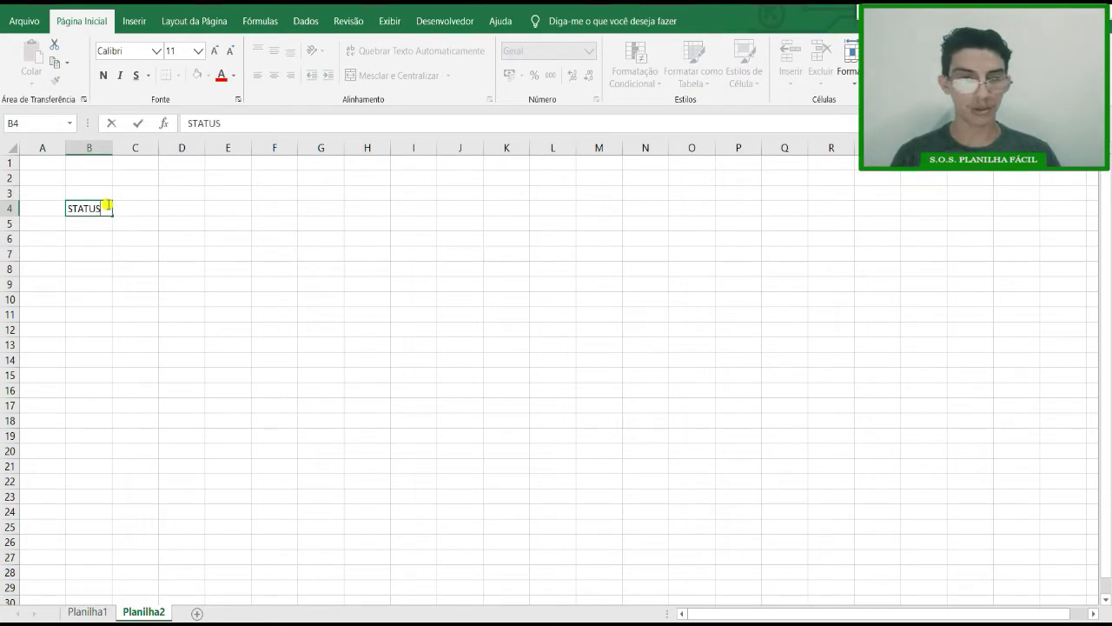
pyautogui.press('Return')
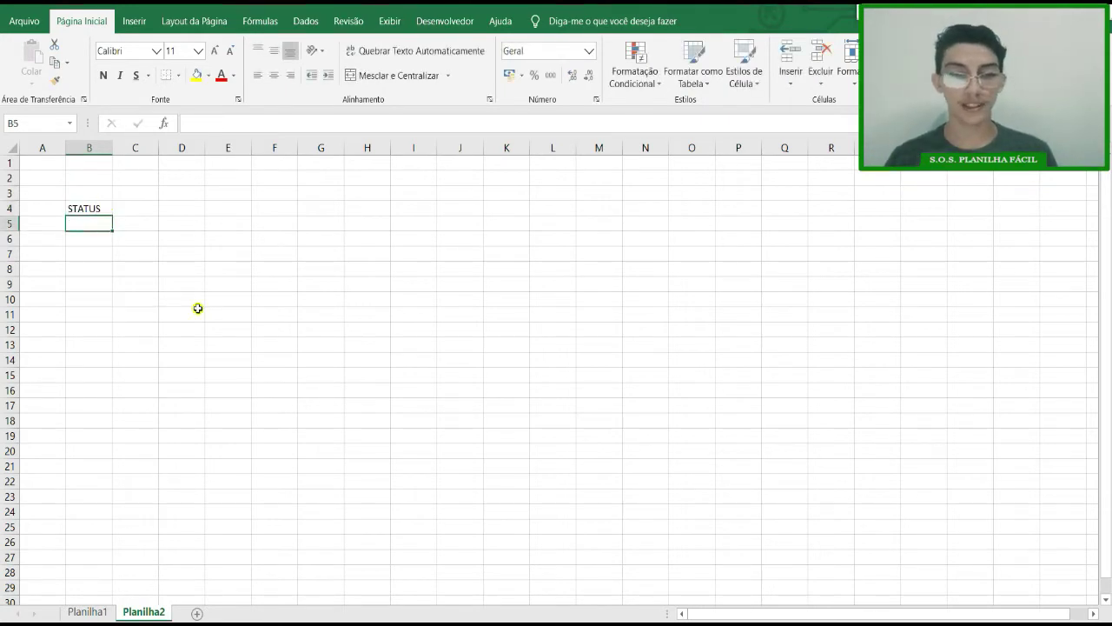
# Step: On Planilha2, widen column B slightly and enter PAGO in B5 and EM ABERTO in B6 under the STATUS header
pyautogui.click(87, 612)
pyautogui.click(532, 226)
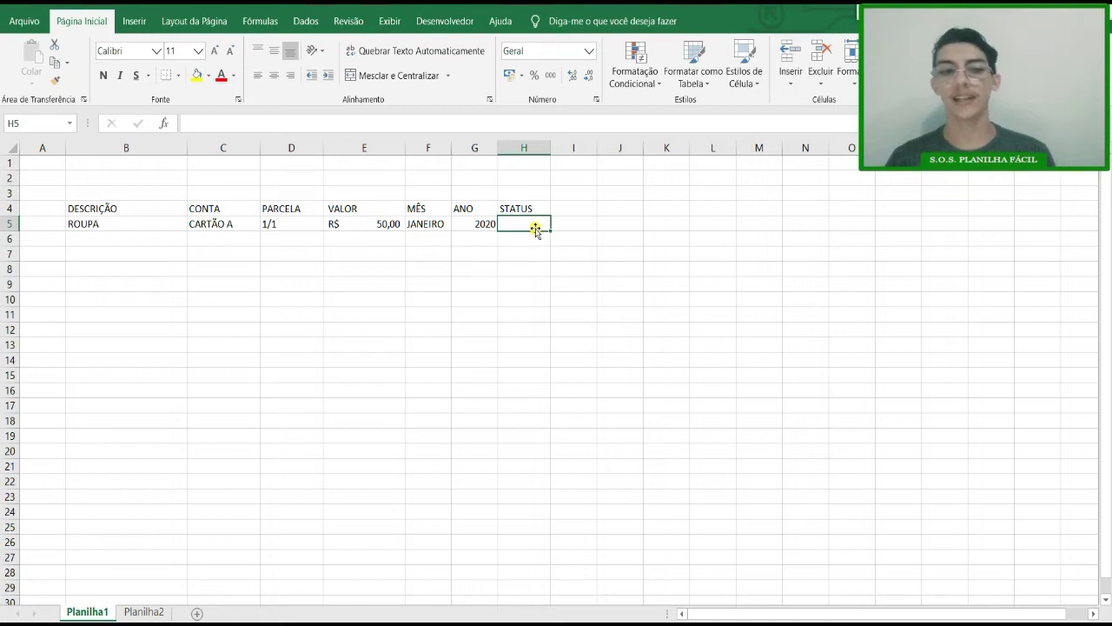
pyautogui.click(149, 612)
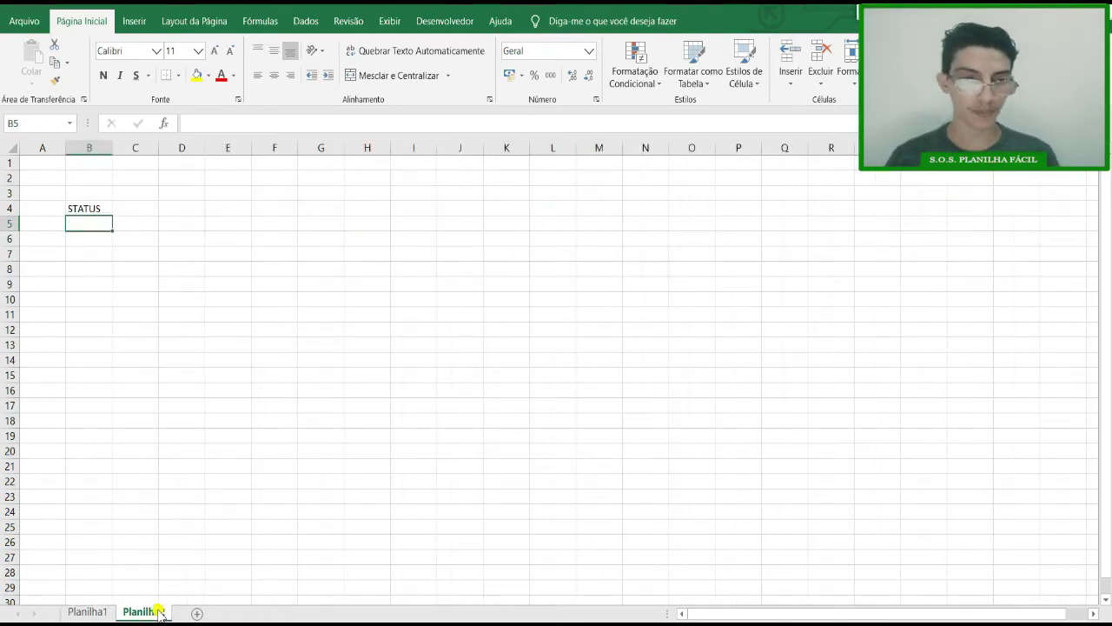
pyautogui.moveTo(112, 148); pyautogui.dragTo(124, 147)
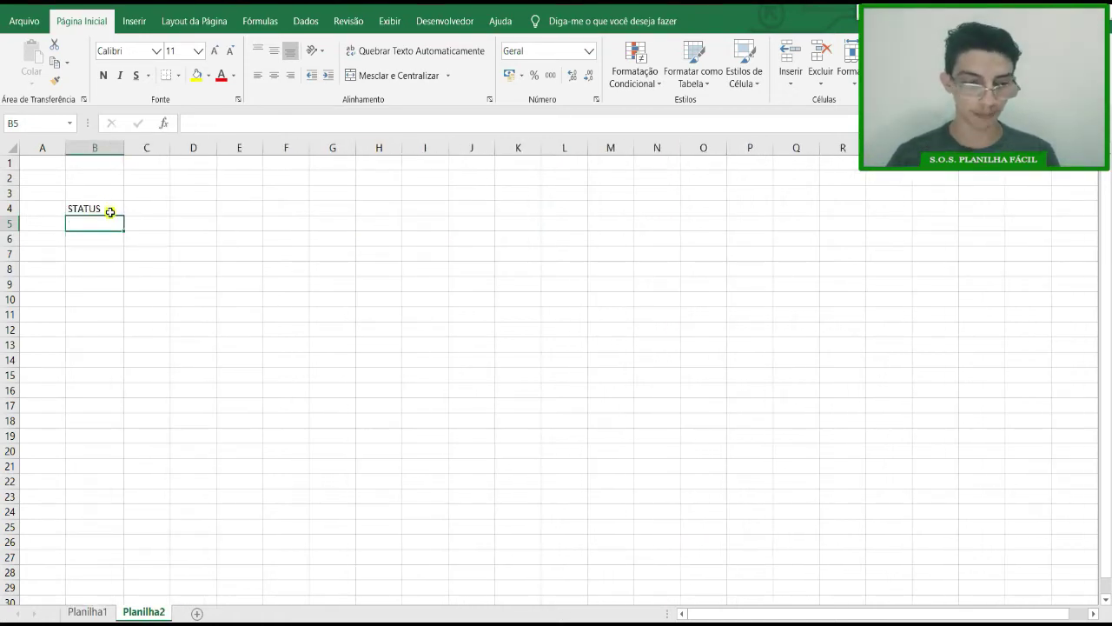
pyautogui.write('PAGO')
pyautogui.press('Return')
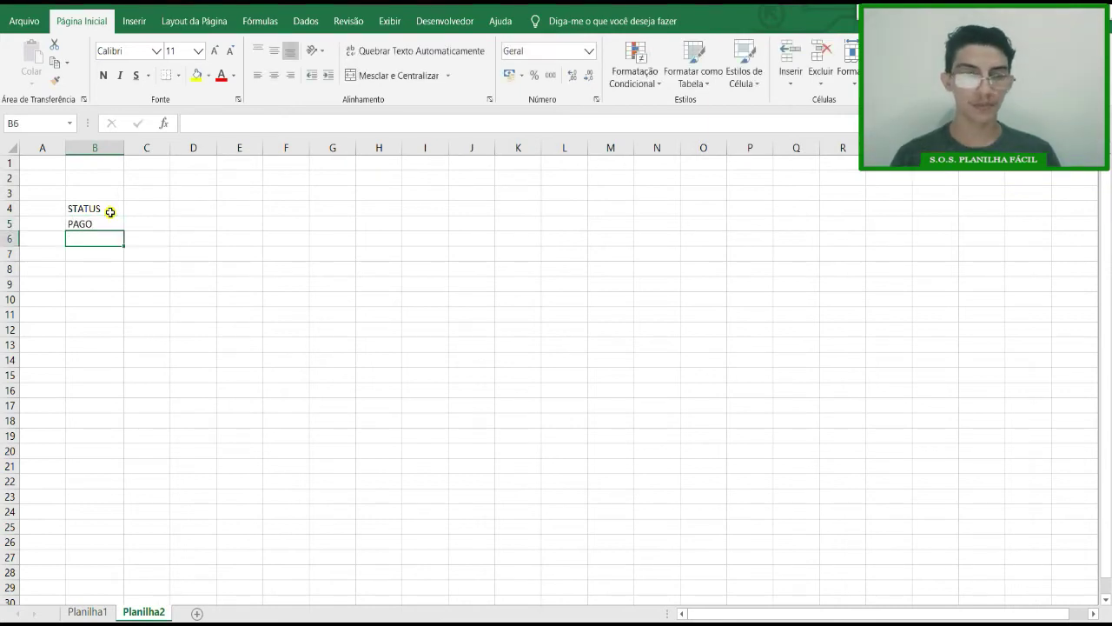
pyautogui.write('EM ABE')
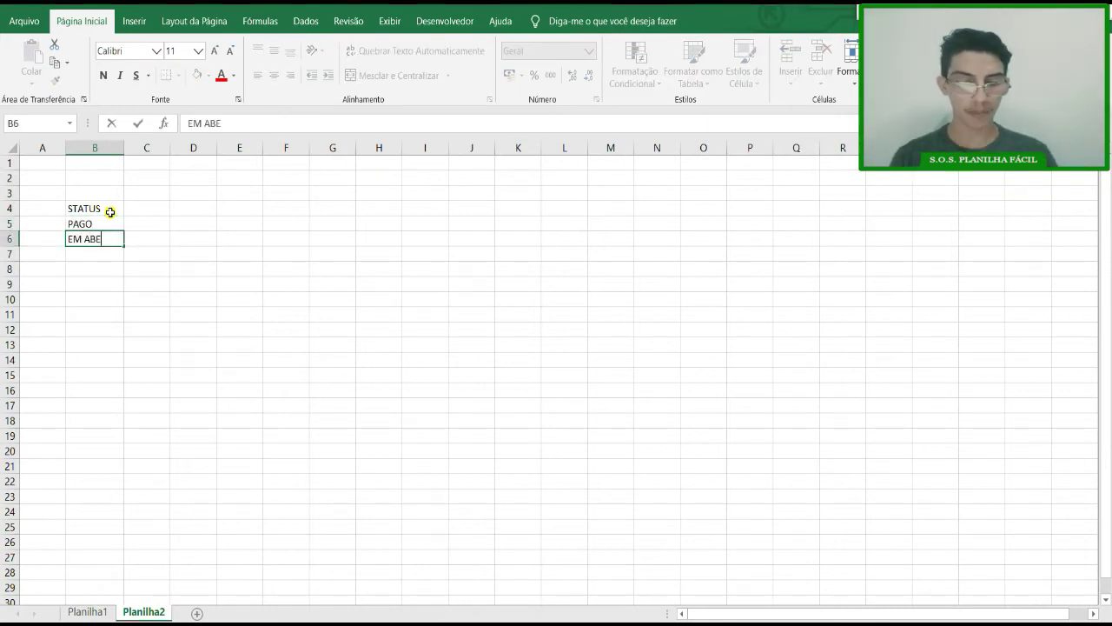
pyautogui.press('Return')
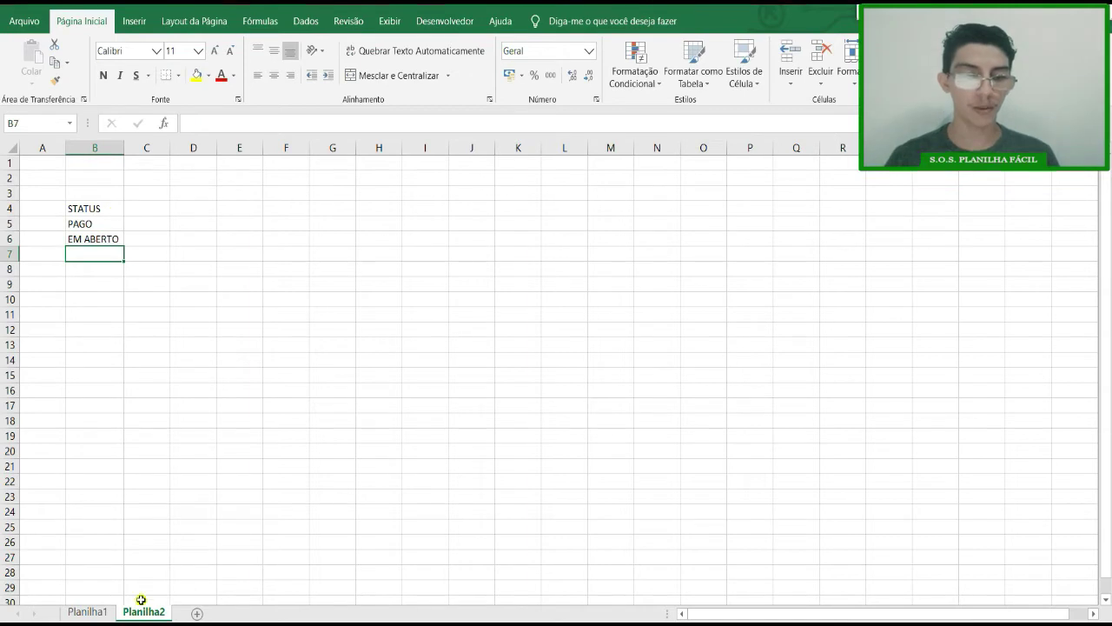
# Step: Start a data validation rule for the status cell H5 on Planilha1 and set it to allow Lista
pyautogui.click(103, 612)
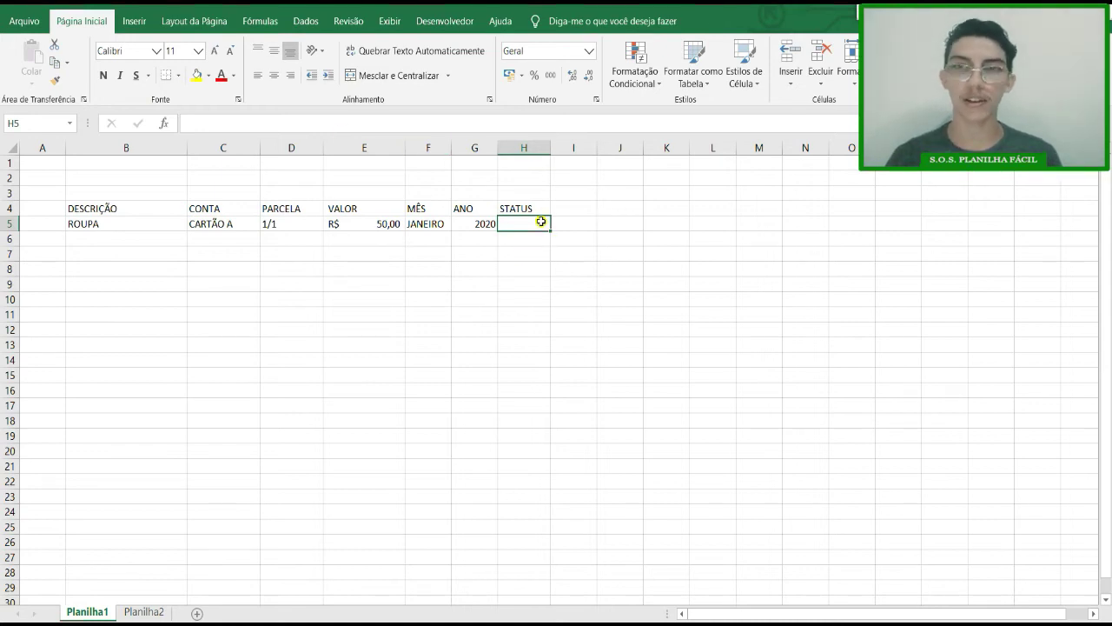
pyautogui.click(307, 23)
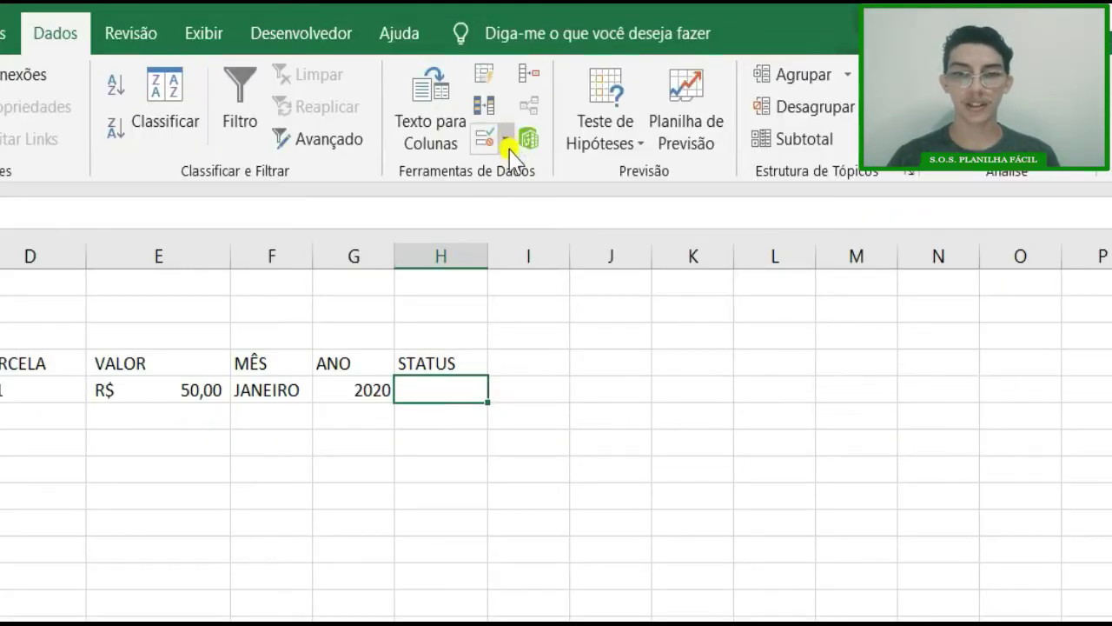
pyautogui.click(509, 141)
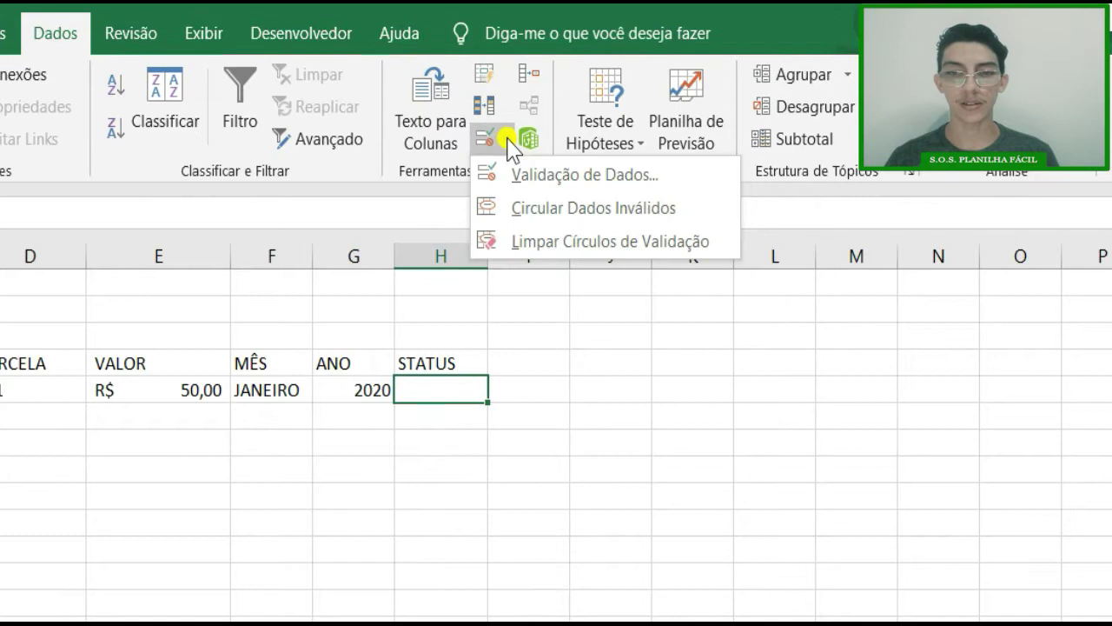
pyautogui.click(688, 186)
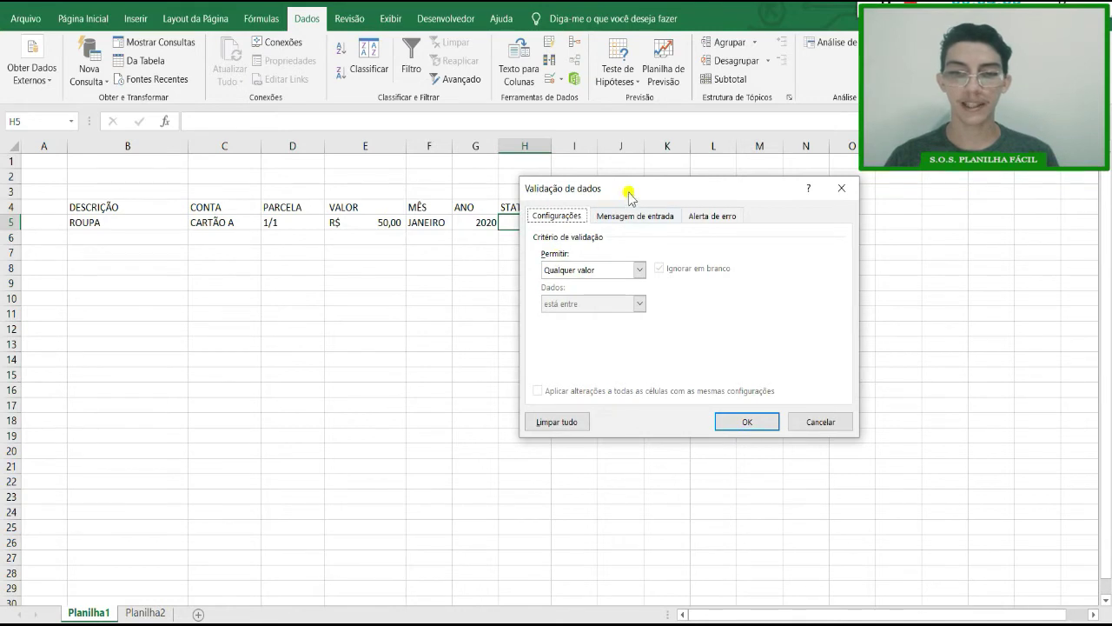
pyautogui.moveTo(628, 190); pyautogui.dragTo(573, 282)
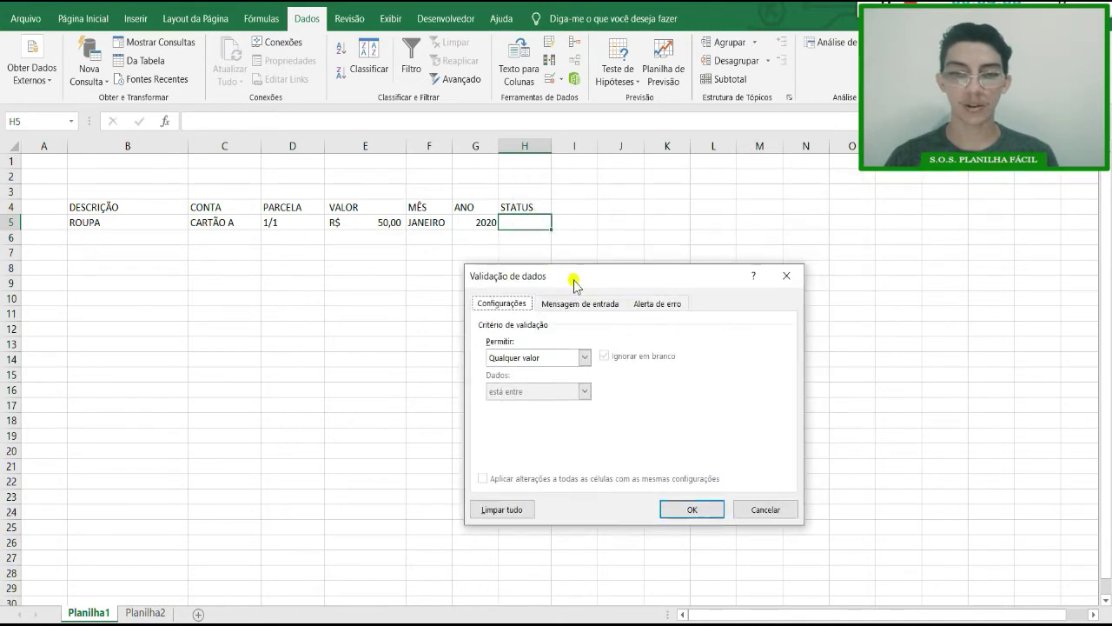
pyautogui.click(582, 359)
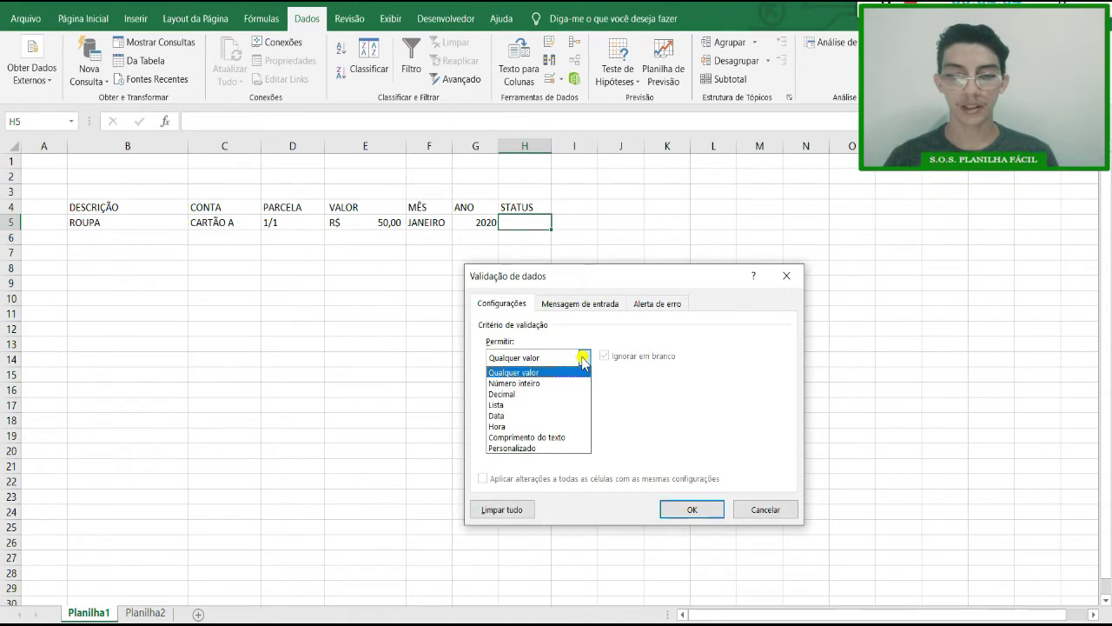
pyautogui.click(539, 405)
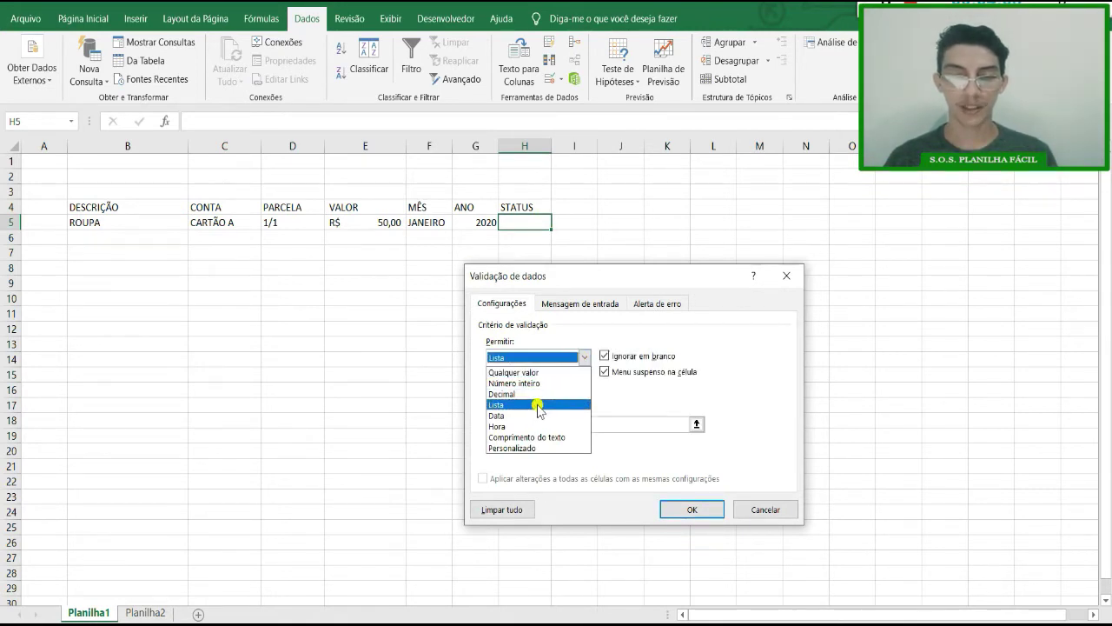
# Step: Enter PAGO; EM ABERTO as the validation list's source and clear it again
pyautogui.click(510, 422)
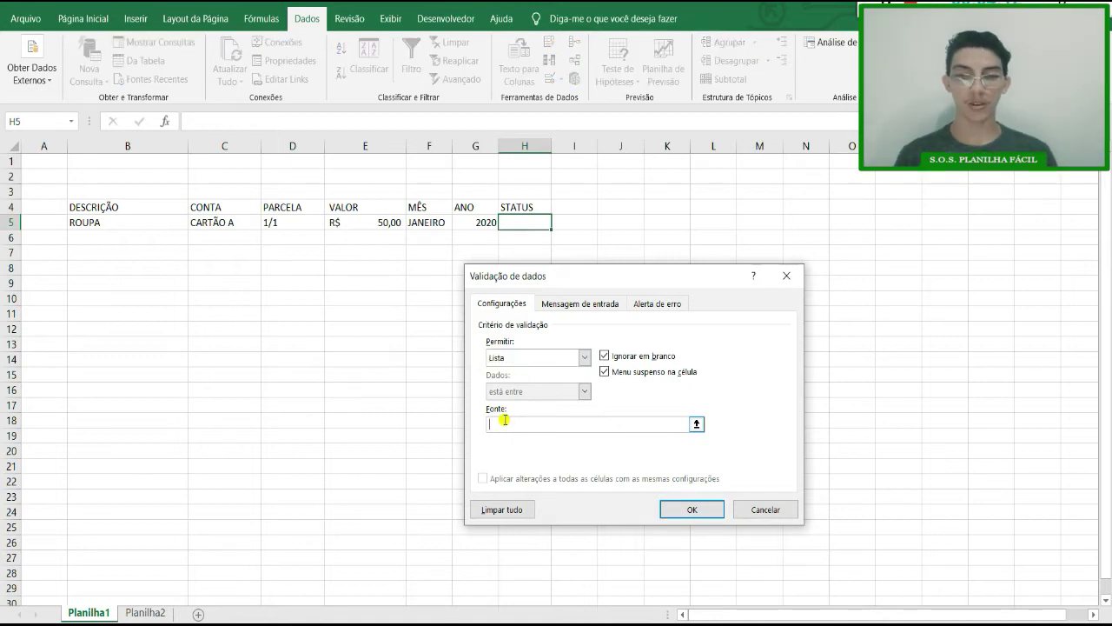
pyautogui.write('PAGO; EM ABERTO')
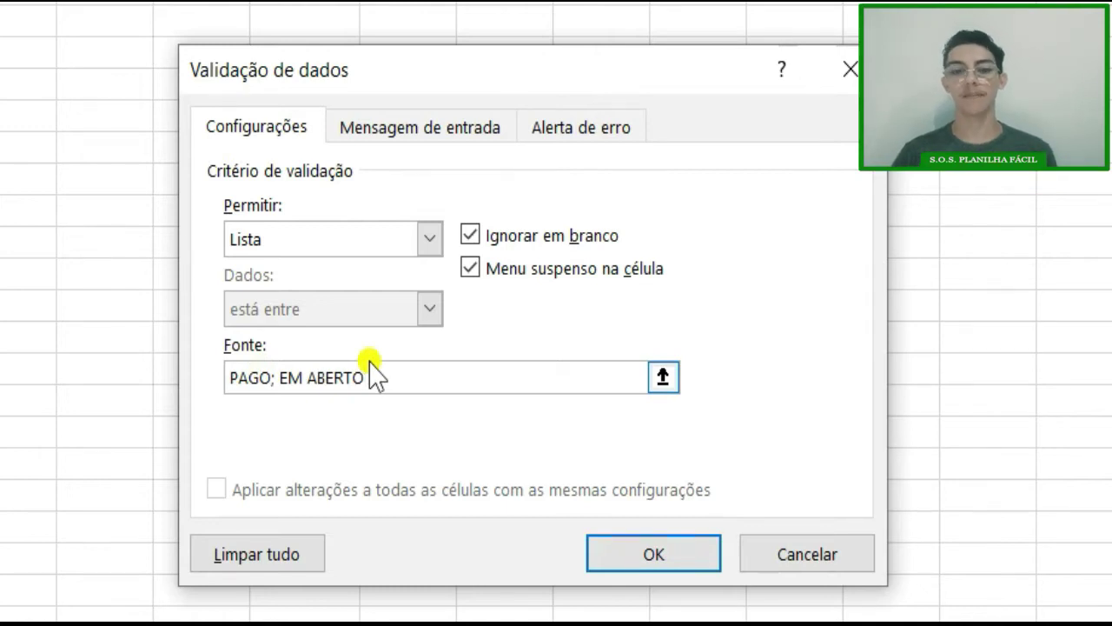
pyautogui.moveTo(400, 379); pyautogui.dragTo(178, 382)
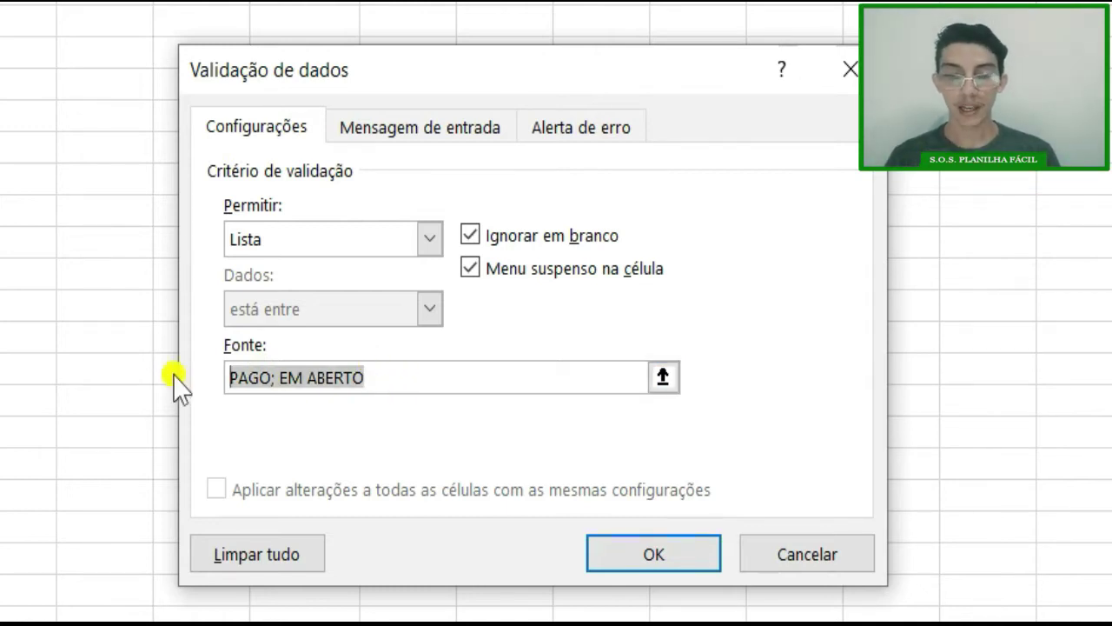
pyautogui.press('BackSpace')
# Step: Set the validation list's source to =Planilha2!$B$5:$B$6, apply the rule, and return to Planilha1
pyautogui.click(663, 376)
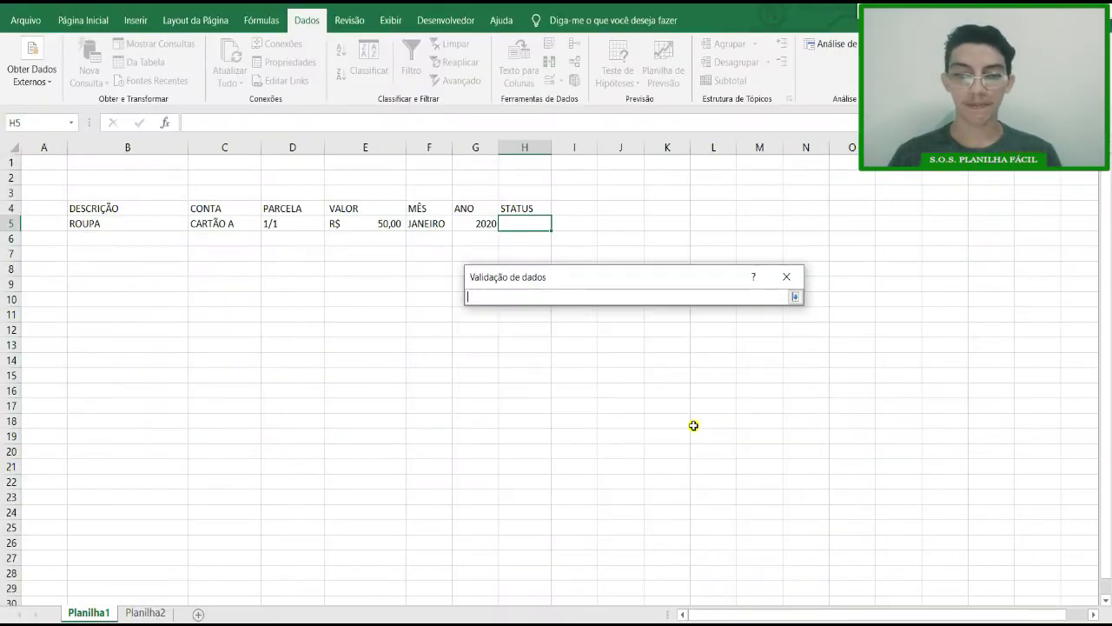
pyautogui.click(148, 612)
pyautogui.moveTo(98, 224); pyautogui.dragTo(100, 237)
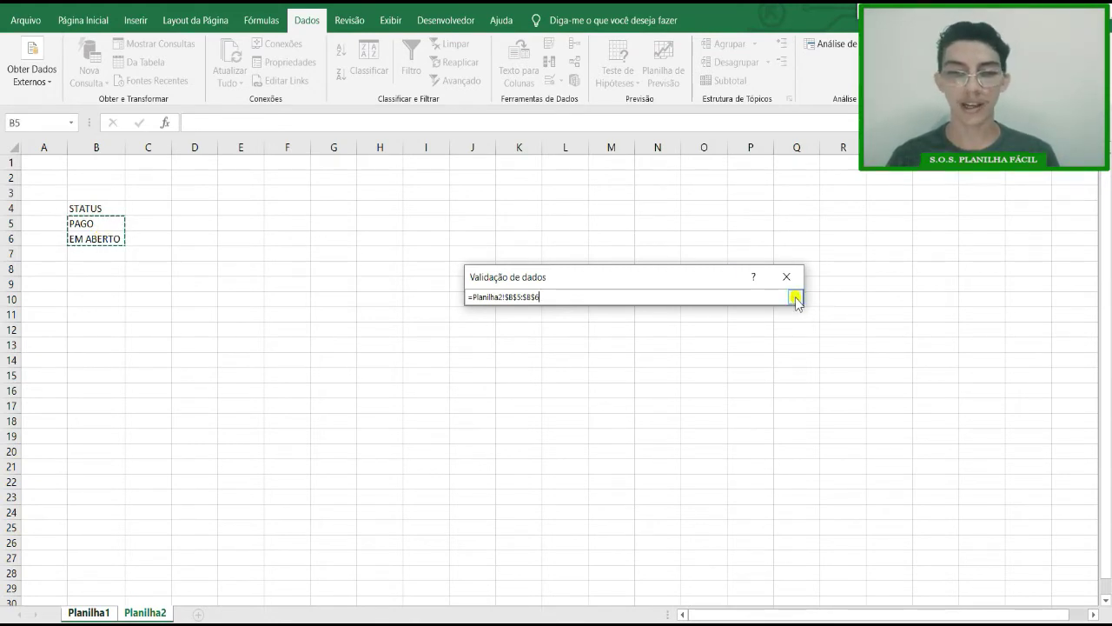
pyautogui.click(796, 298)
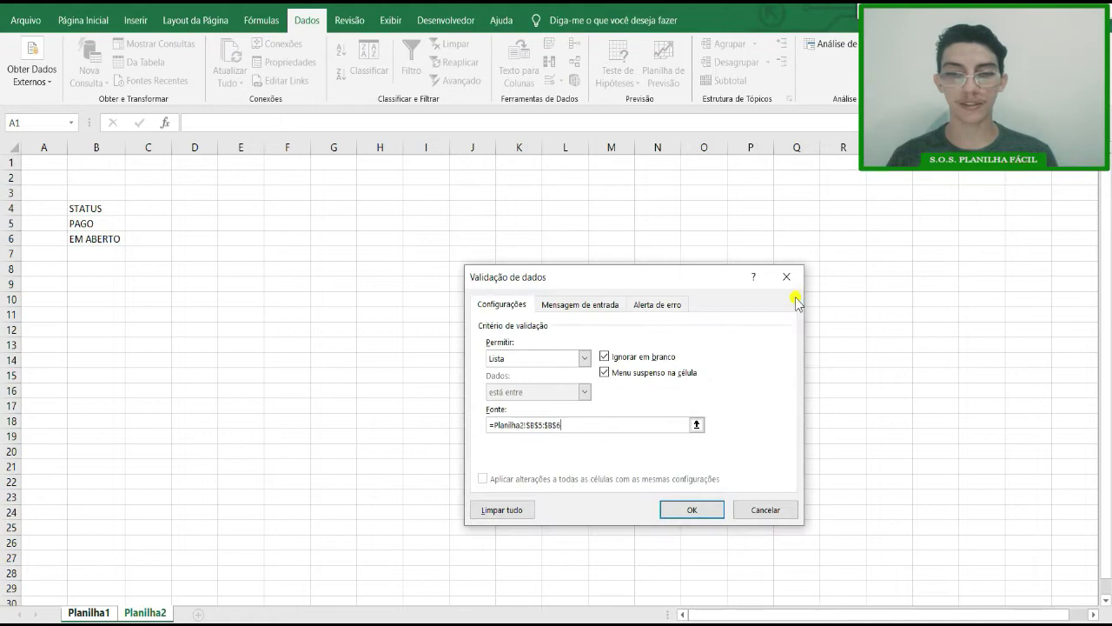
pyautogui.click(692, 510)
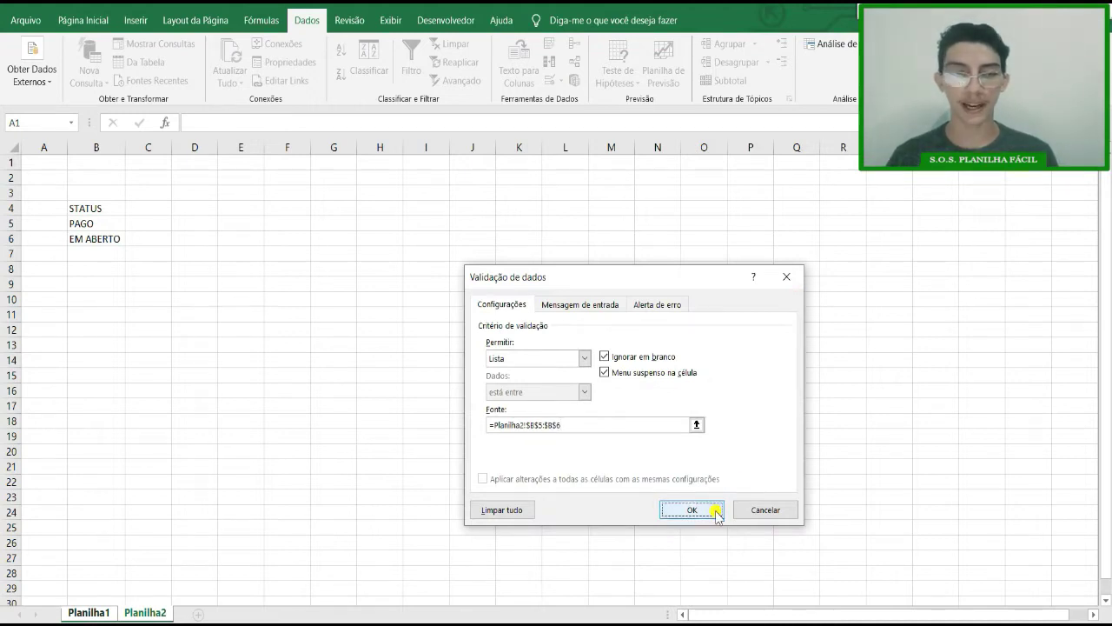
pyautogui.click(234, 497)
pyautogui.click(145, 612)
pyautogui.click(89, 613)
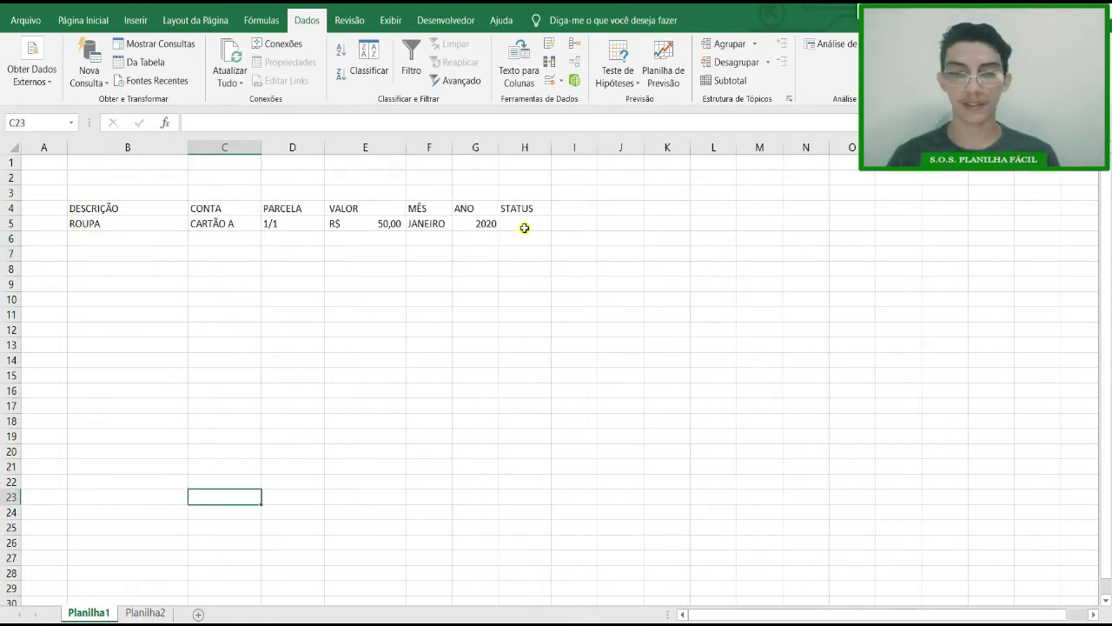
# Step: Choose EM ABERTO from the dropdown list in the status cell H5
pyautogui.click(524, 225)
pyautogui.click(557, 224)
pyautogui.click(557, 224)
pyautogui.click(547, 249)
pyautogui.click(667, 253)
# Step: Clear H5, try to enter the invalid status TTTTT, and cancel the entry
pyautogui.click(527, 227)
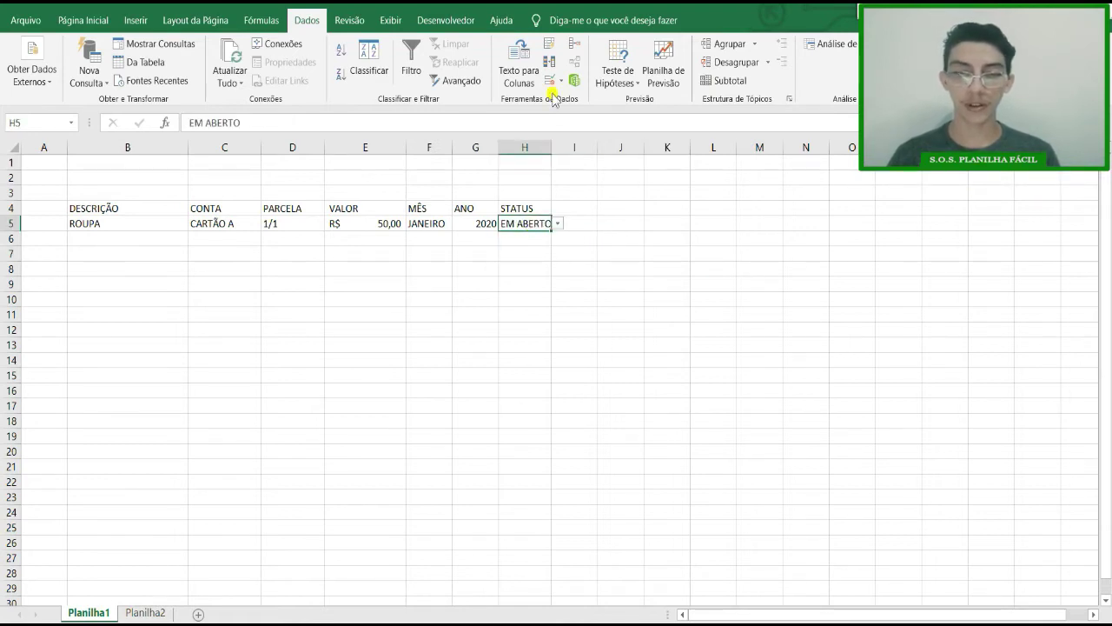
pyautogui.press('Delete')
pyautogui.write('TTTTT')
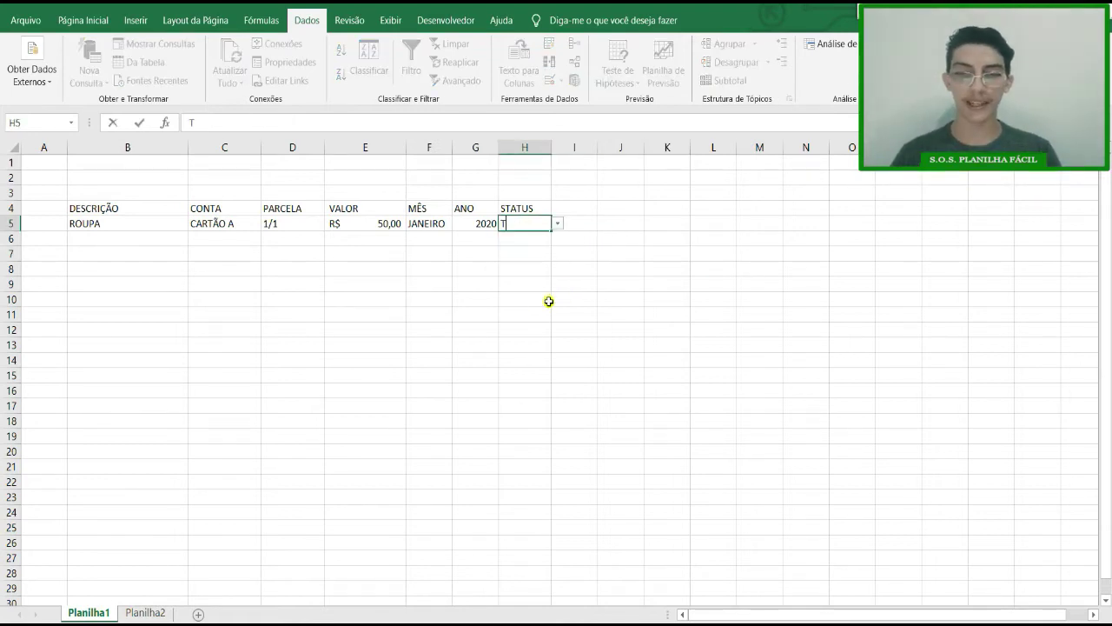
pyautogui.press('Return')
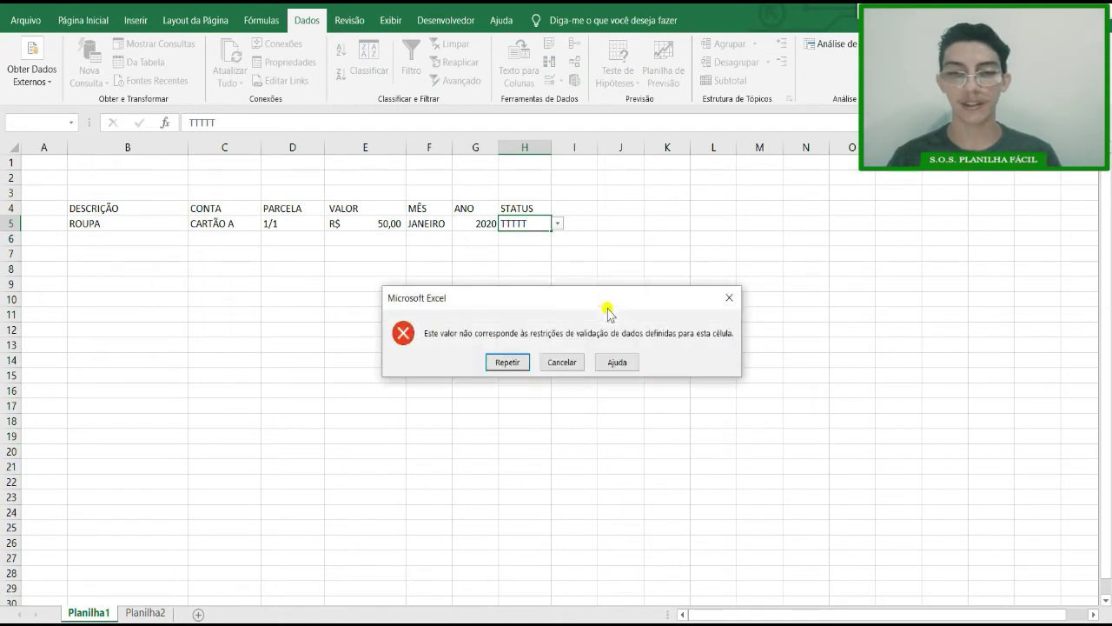
pyautogui.click(563, 363)
# Step: Review the options in H5's dropdown list without choosing one
pyautogui.click(558, 223)
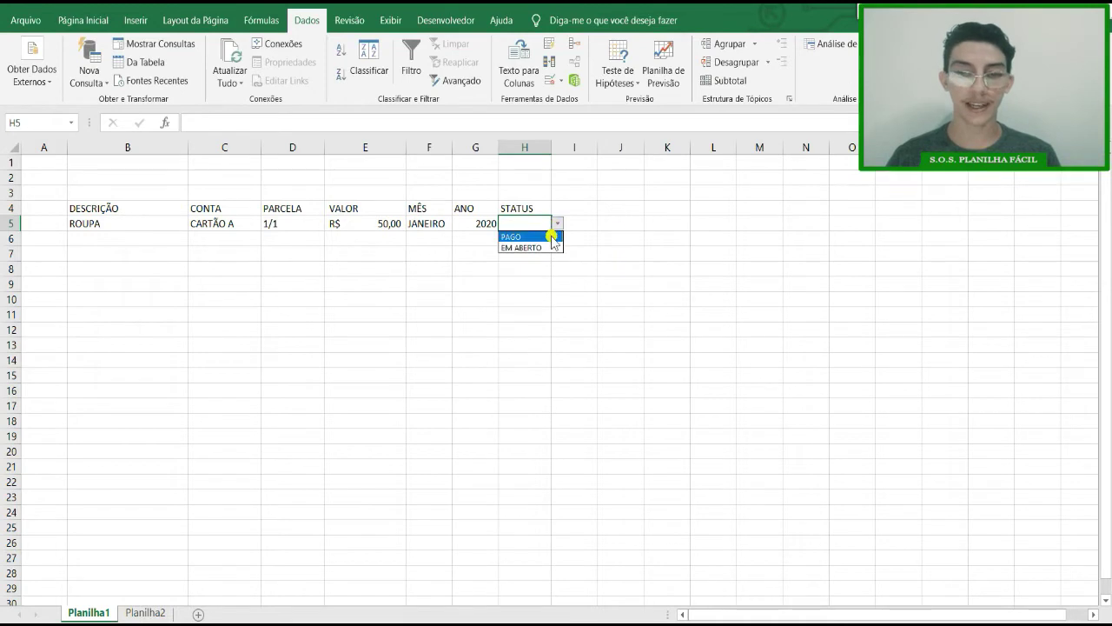
pyautogui.click(733, 273)
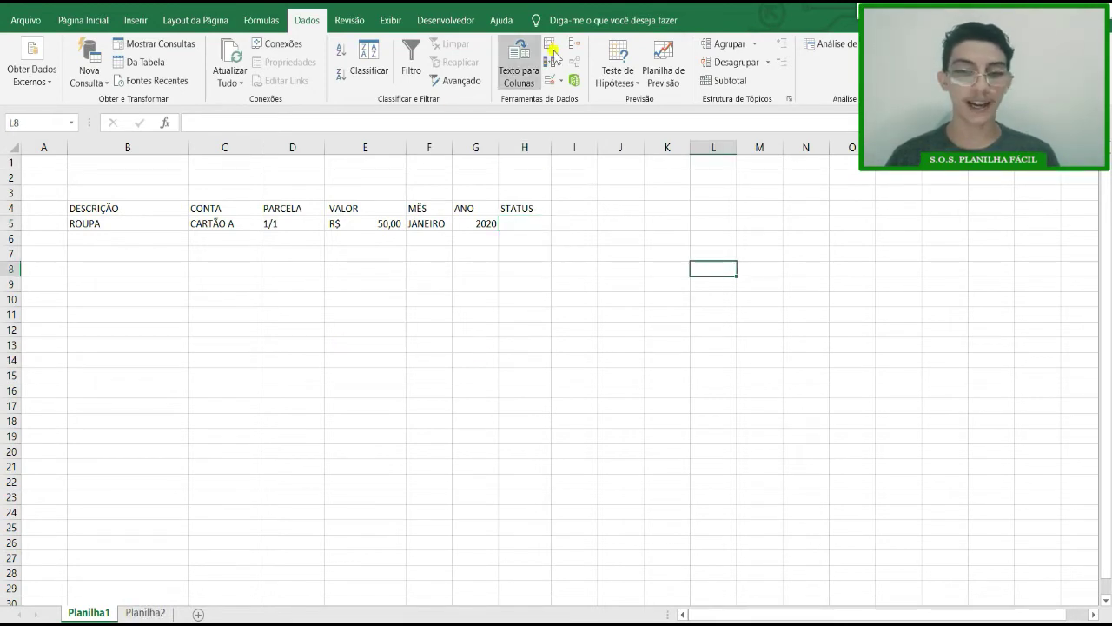
pyautogui.click(530, 236)
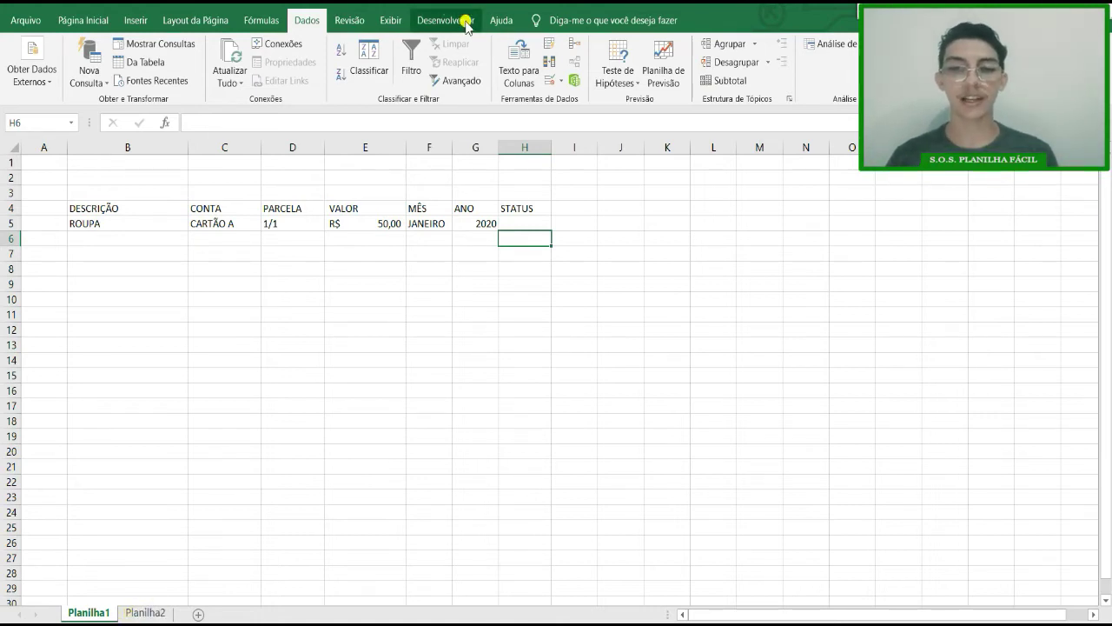
# Step: On Planilha2, change the list item in B5 to "PAGO !"
pyautogui.click(135, 613)
pyautogui.click(105, 237)
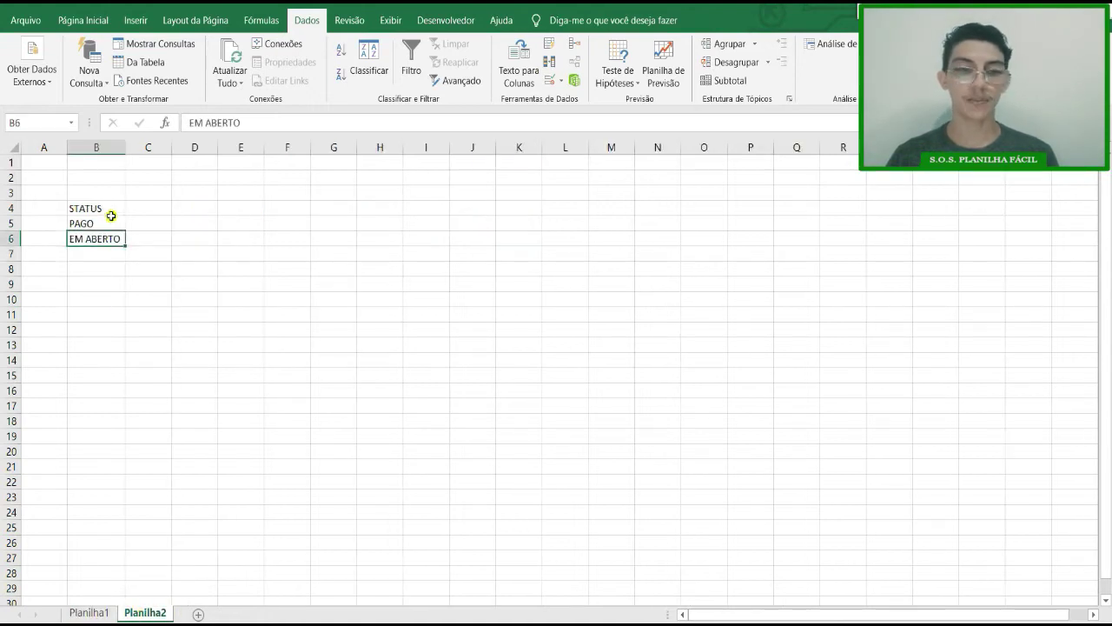
pyautogui.click(112, 223)
pyautogui.doubleClick(120, 225)
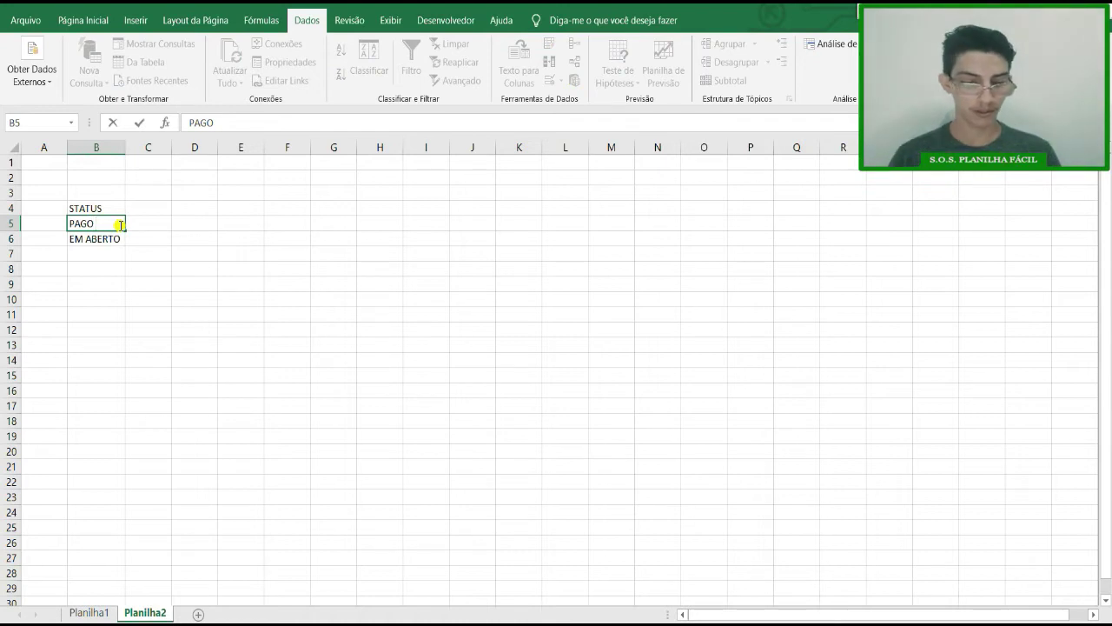
pyautogui.press('Return')
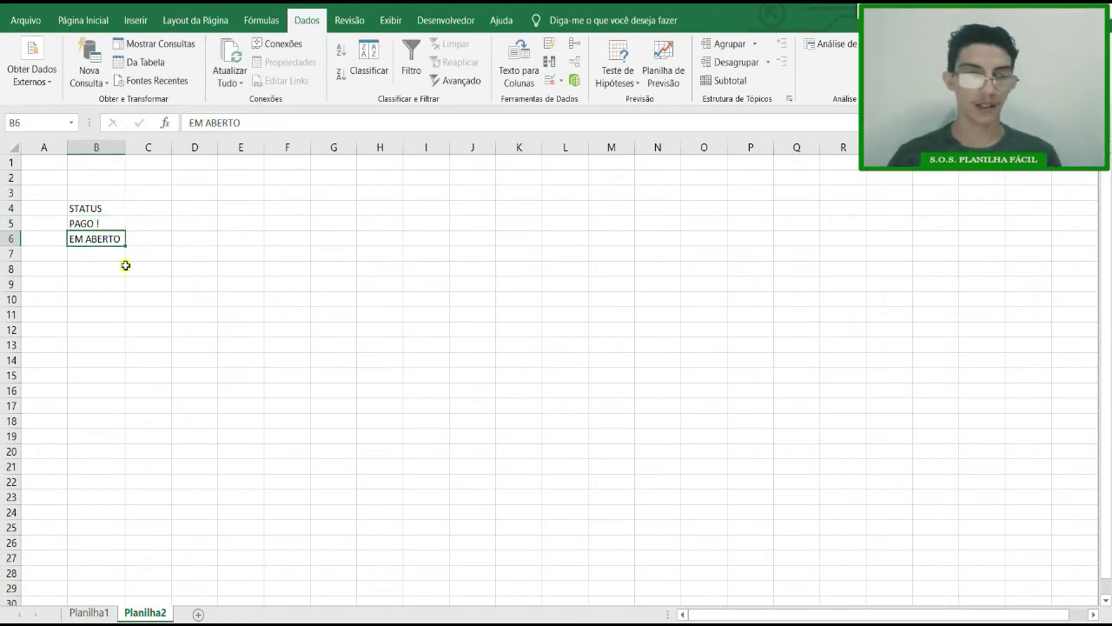
# Step: Open the status dropdown in H5 on Planilha1 to check the edited list item
pyautogui.click(89, 612)
pyautogui.click(530, 224)
pyautogui.click(558, 223)
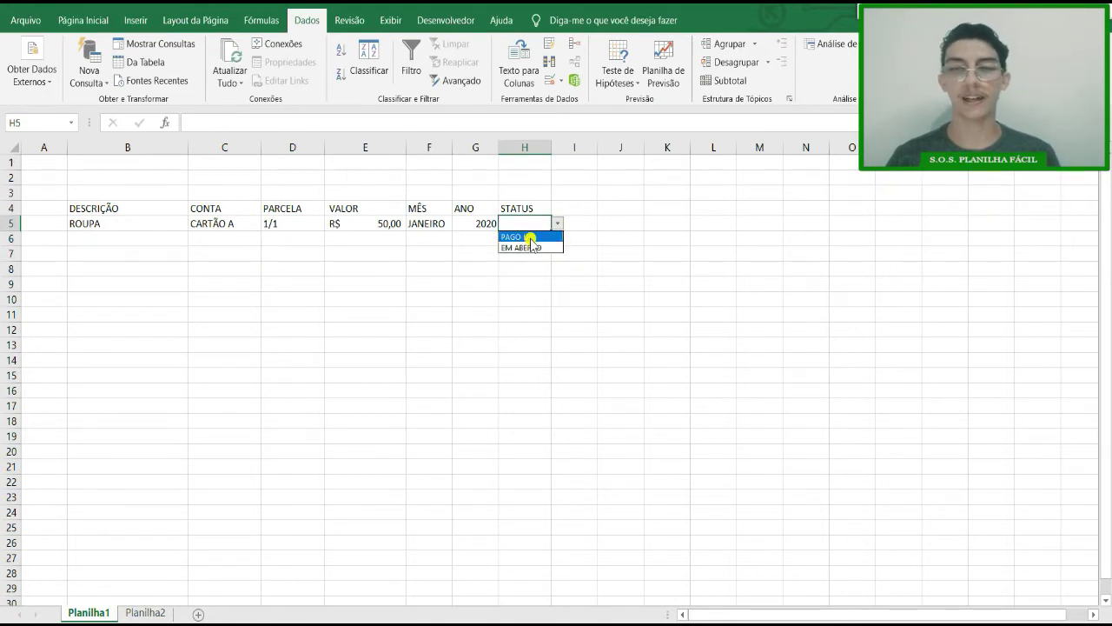
# Step: Format the range B4:H5 as a table with headers, using the blue medium table style
pyautogui.press('Escape')
pyautogui.click(695, 330)
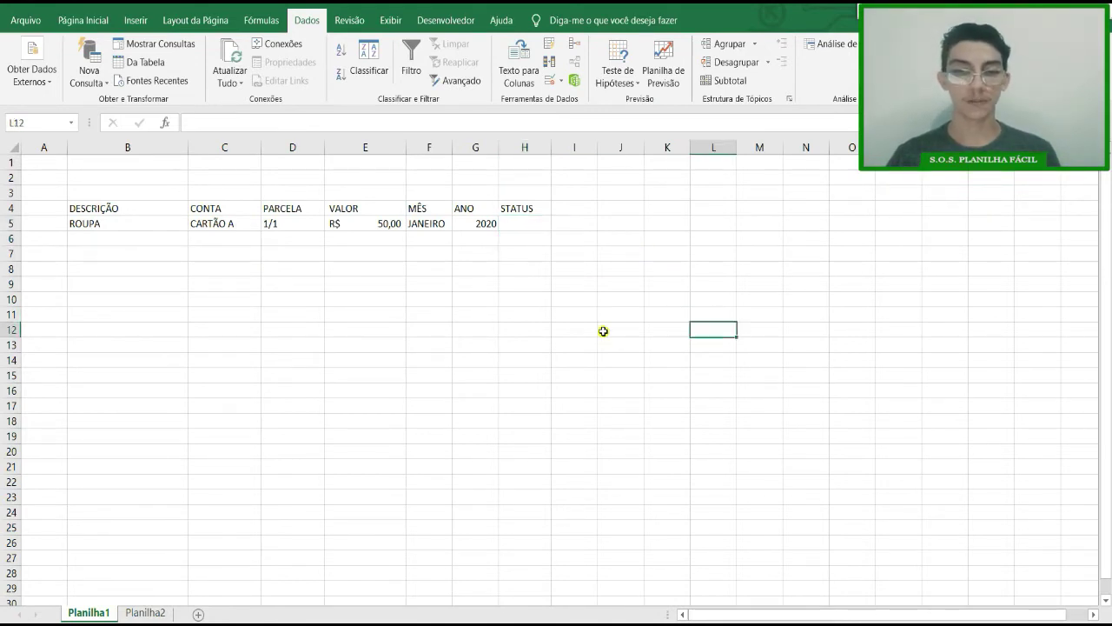
pyautogui.moveTo(92, 211); pyautogui.dragTo(535, 223)
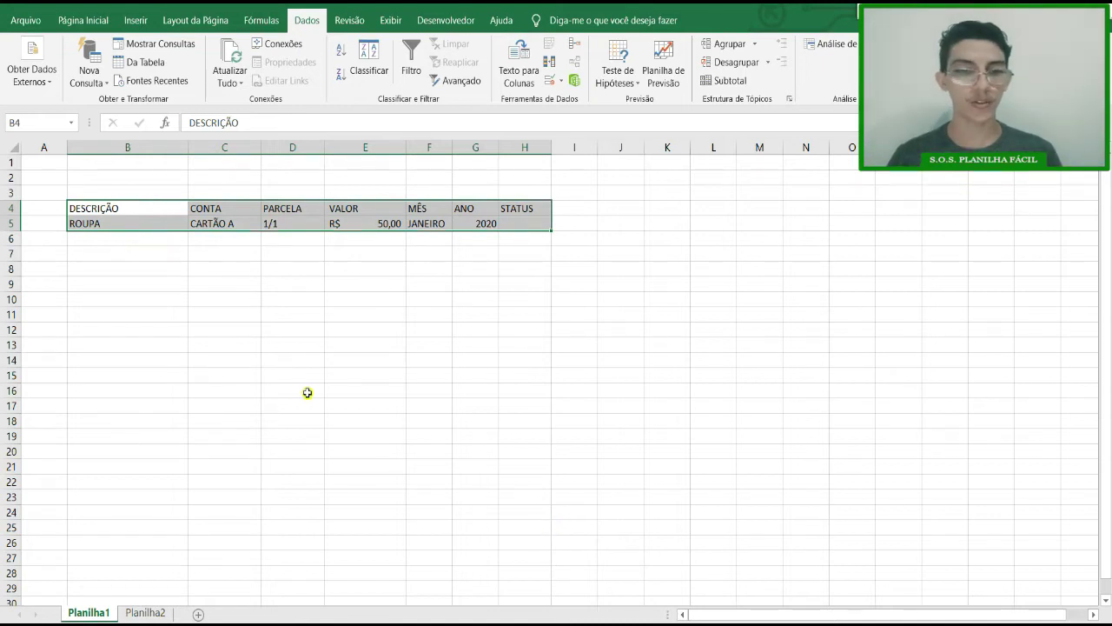
pyautogui.click(190, 311)
pyautogui.click(130, 208)
pyautogui.moveTo(131, 208)
pyautogui.mouseDown()
pyautogui.moveTo(373, 229)
pyautogui.moveTo(537, 223)
pyautogui.mouseUp()
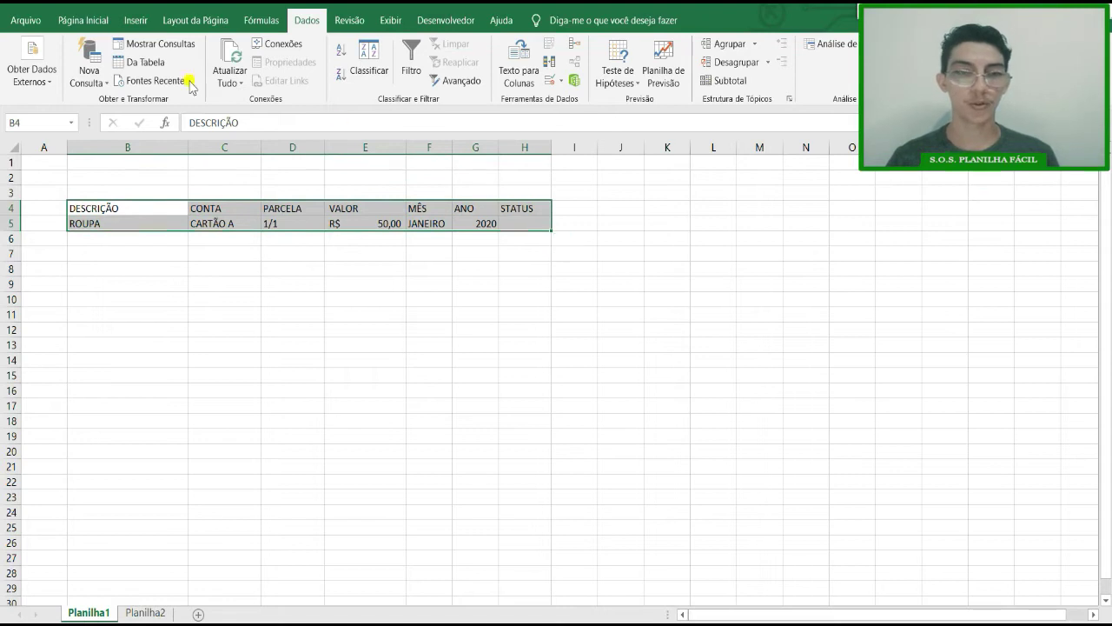
pyautogui.click(99, 22)
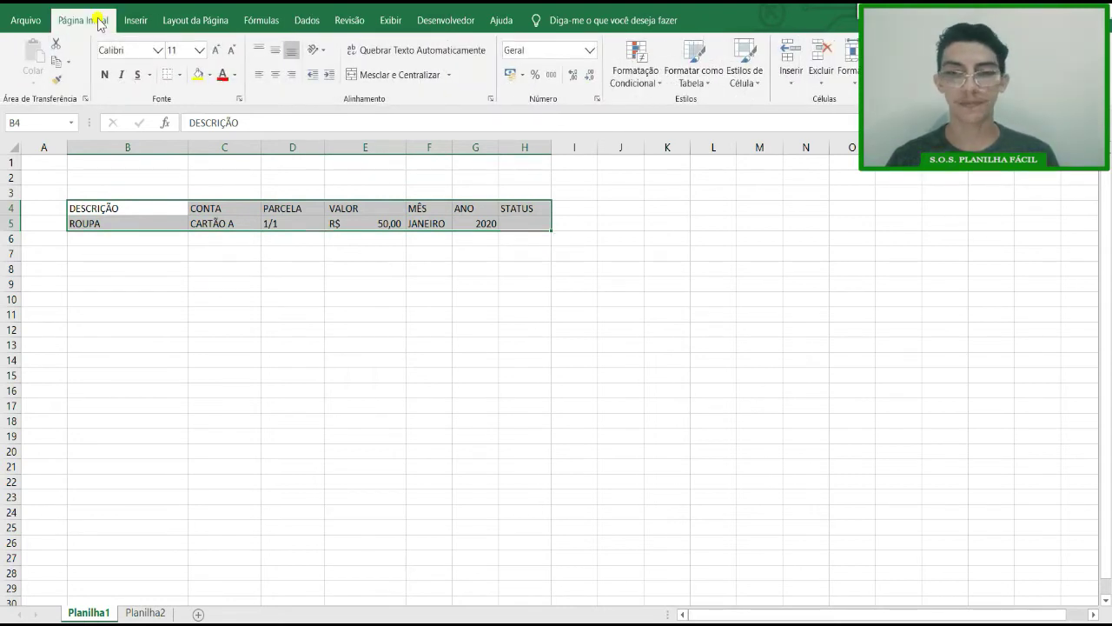
pyautogui.click(711, 88)
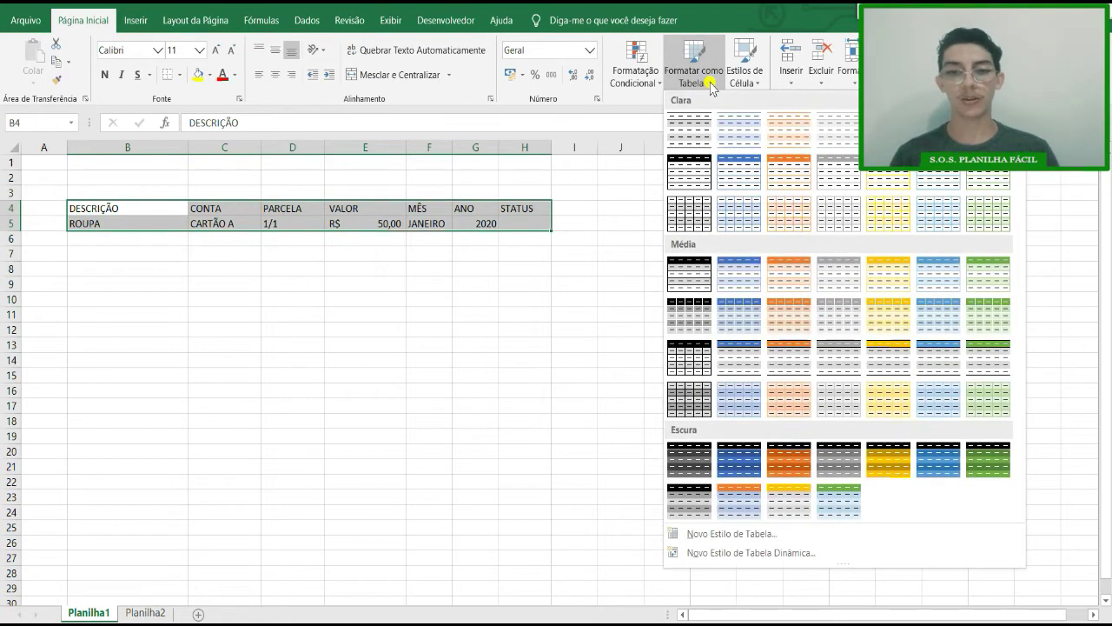
pyautogui.click(742, 281)
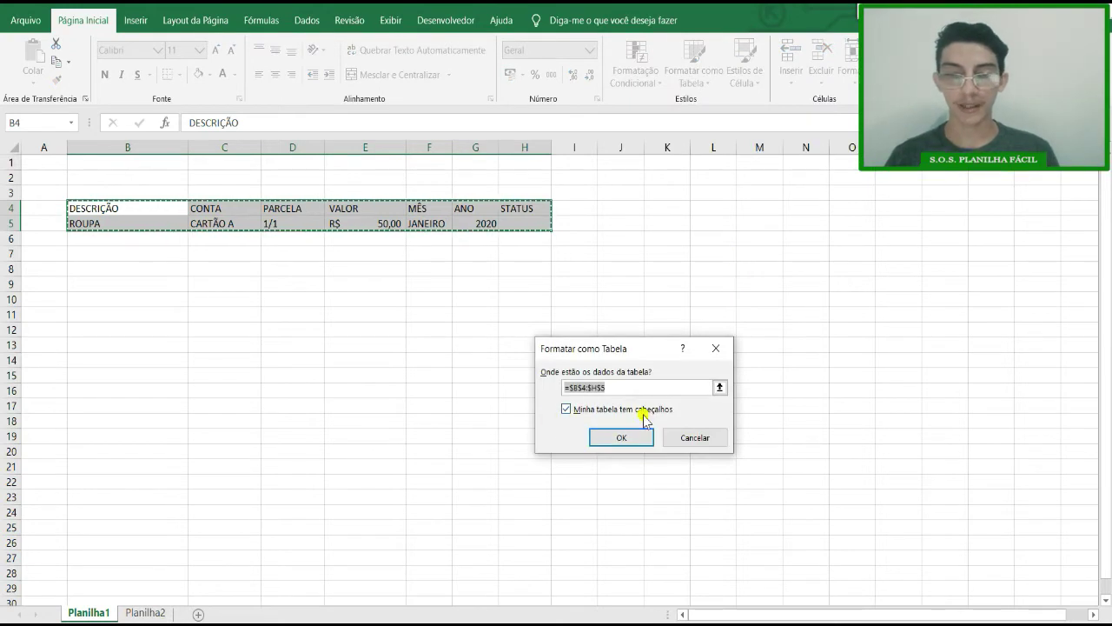
pyautogui.click(566, 410)
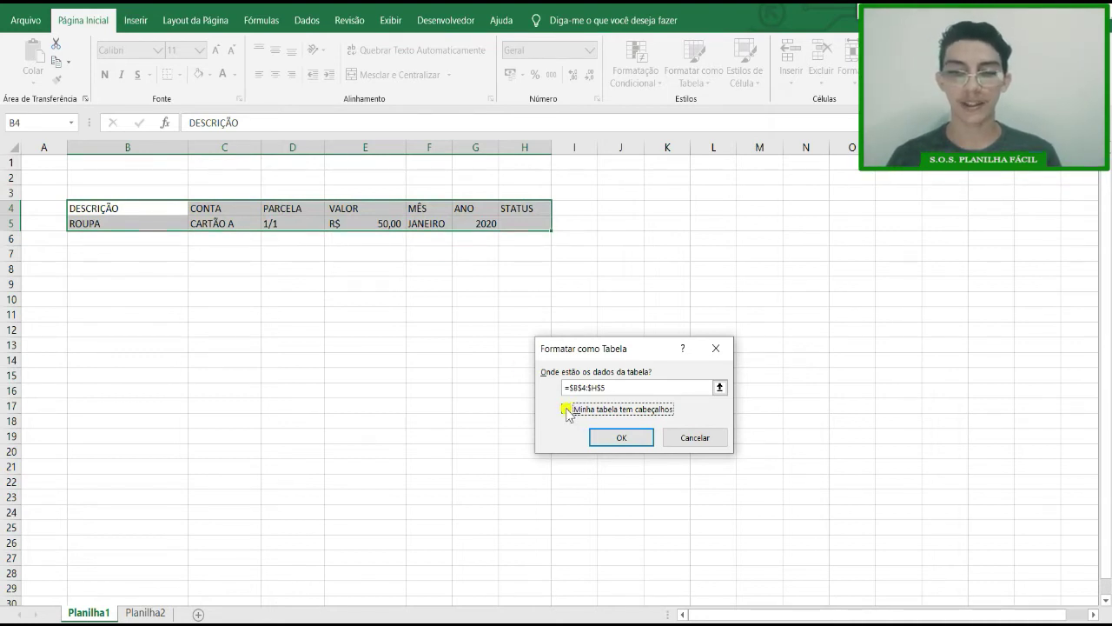
pyautogui.click(638, 439)
pyautogui.click(531, 316)
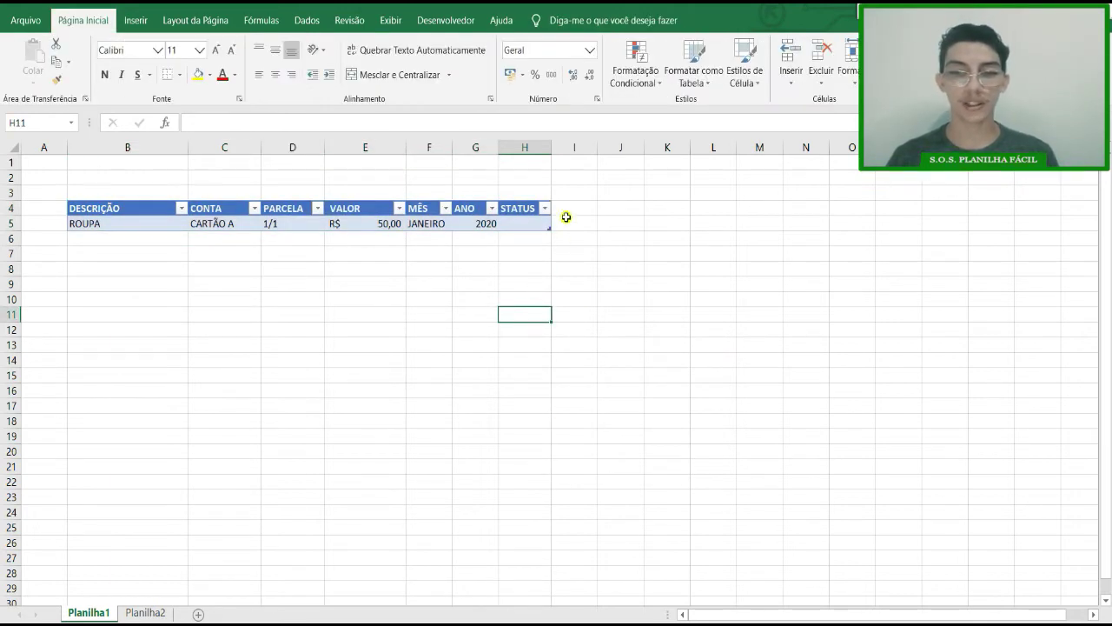
# Step: Add a new table row by entering the description COMIDA in B6
pyautogui.click(523, 224)
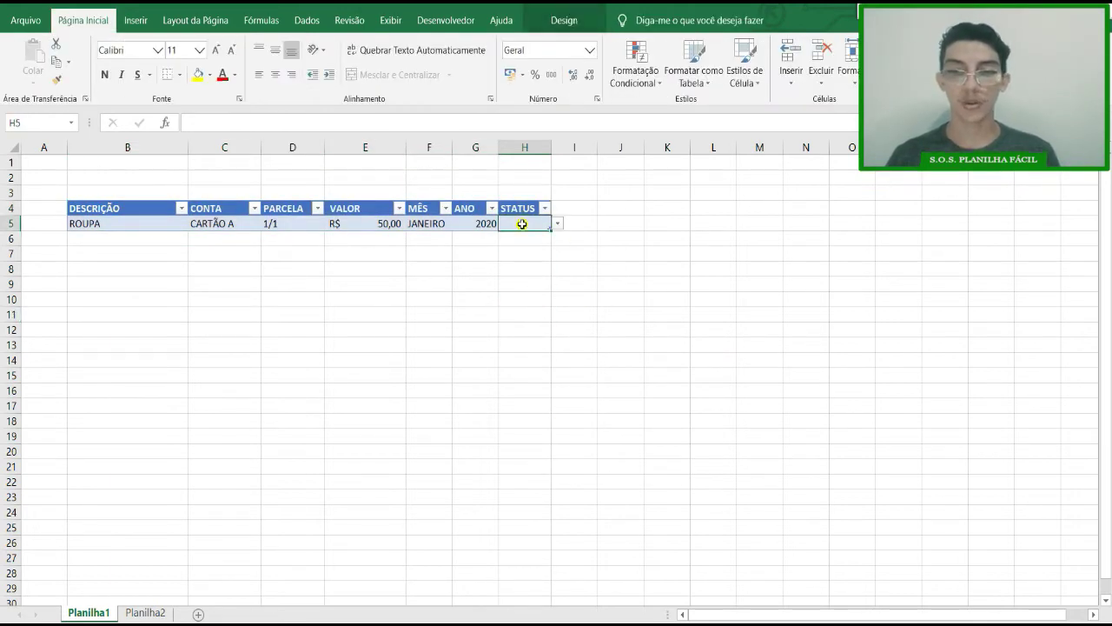
pyautogui.click(124, 242)
pyautogui.write('C')
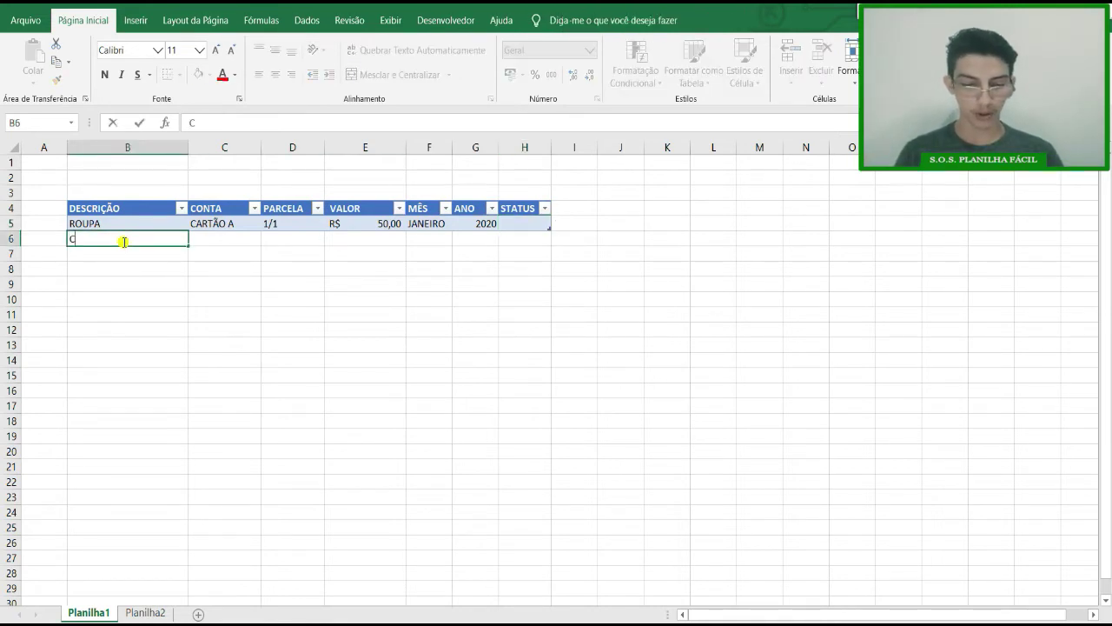
pyautogui.write('OMIDA')
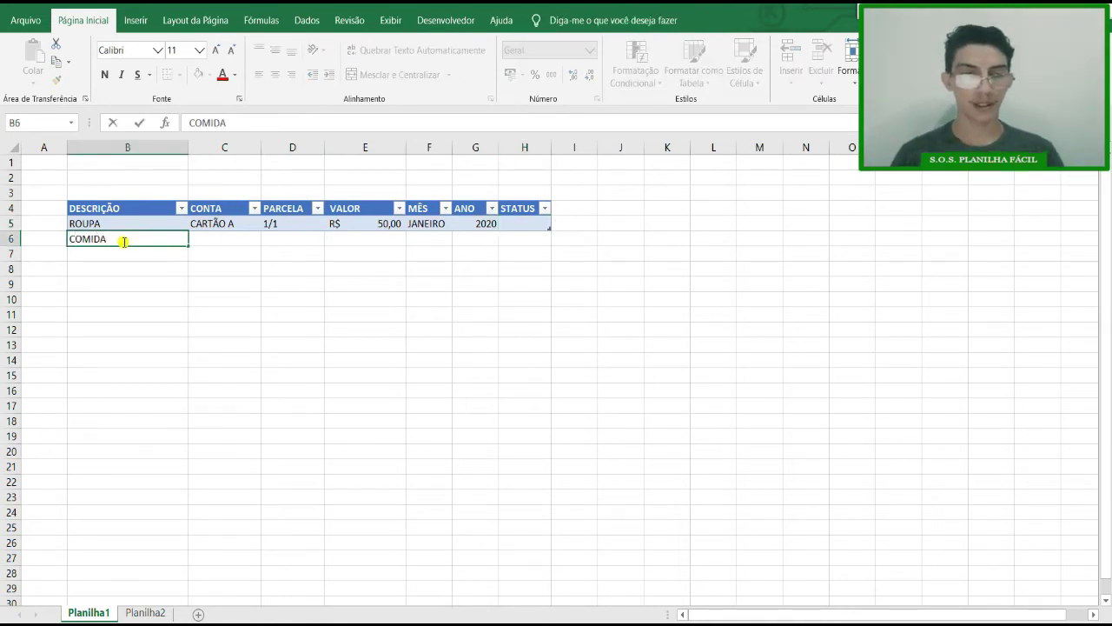
pyautogui.press('Tab')
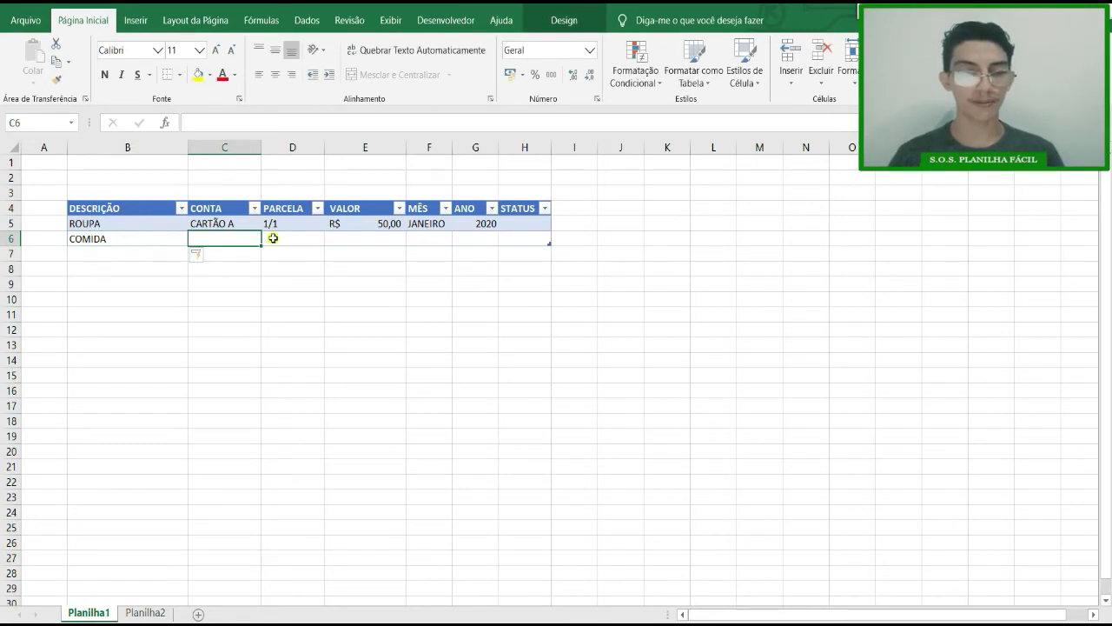
# Step: Hide the gridlines on Planilha1
pyautogui.click(386, 21)
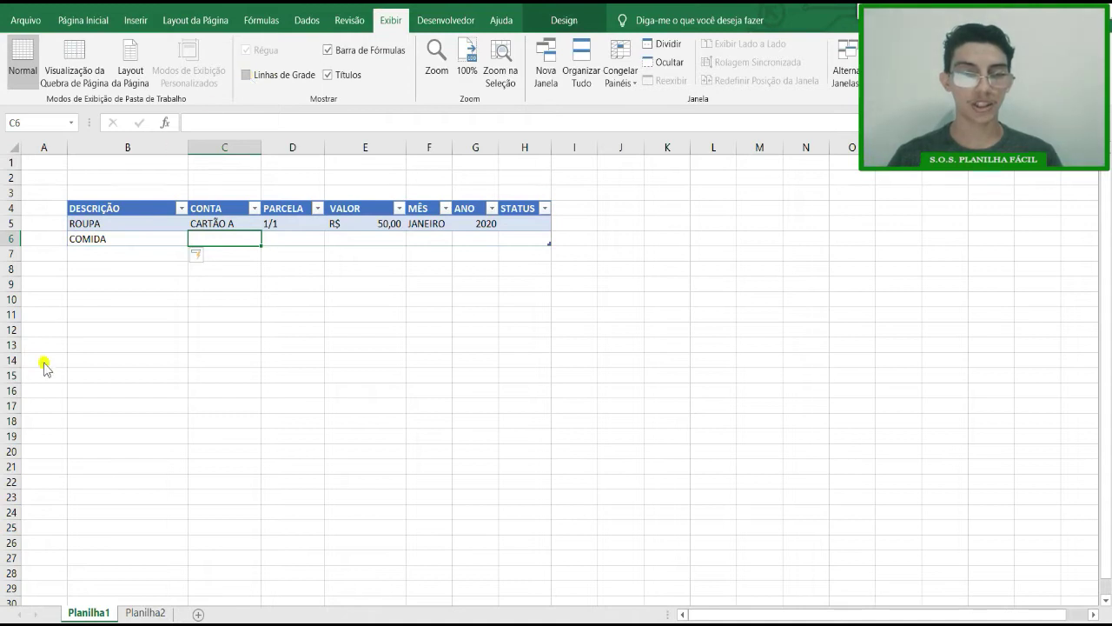
pyautogui.click(557, 298)
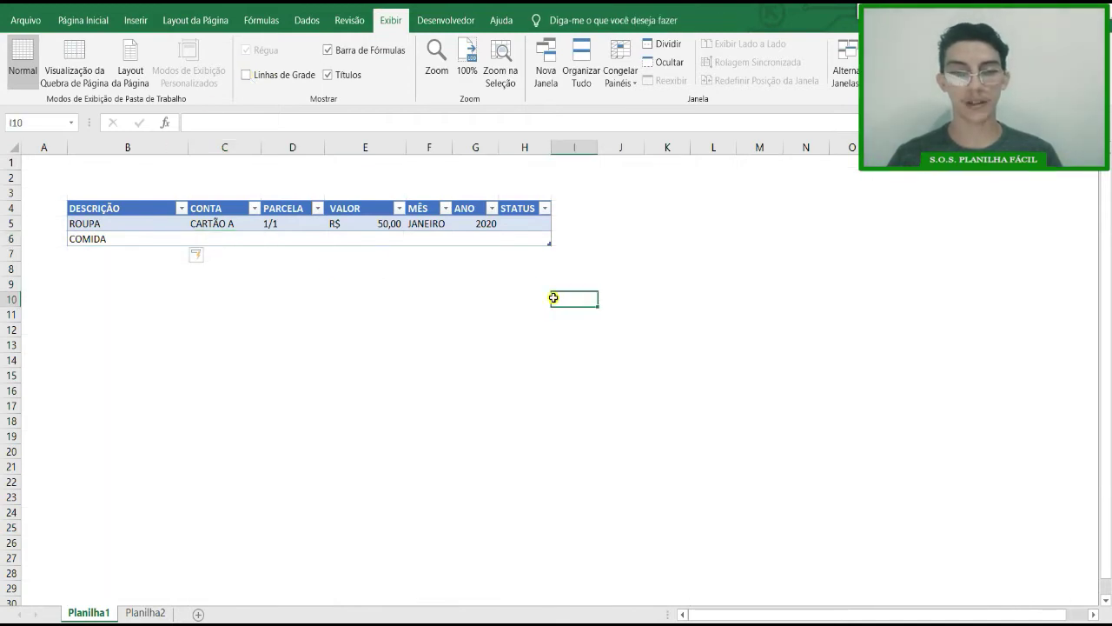
pyautogui.click(118, 254)
# Step: Complete the COMIDA row with account CARTÃO B, installment 1/1, value 70, month JANEIRO and year 2020
pyautogui.click(229, 237)
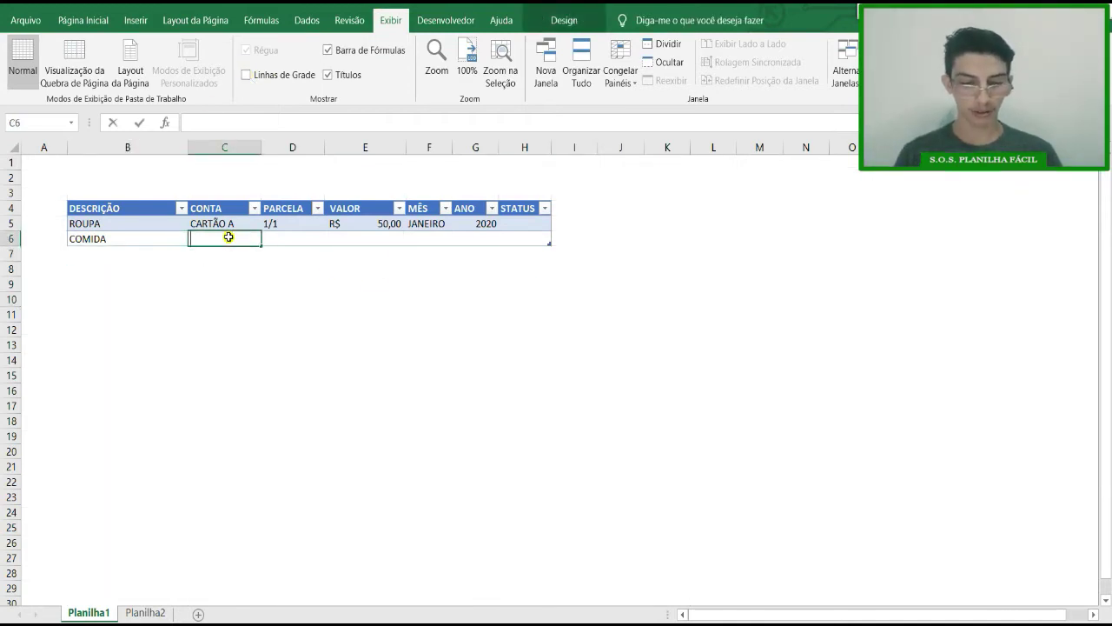
pyautogui.write('CARTÃO A')
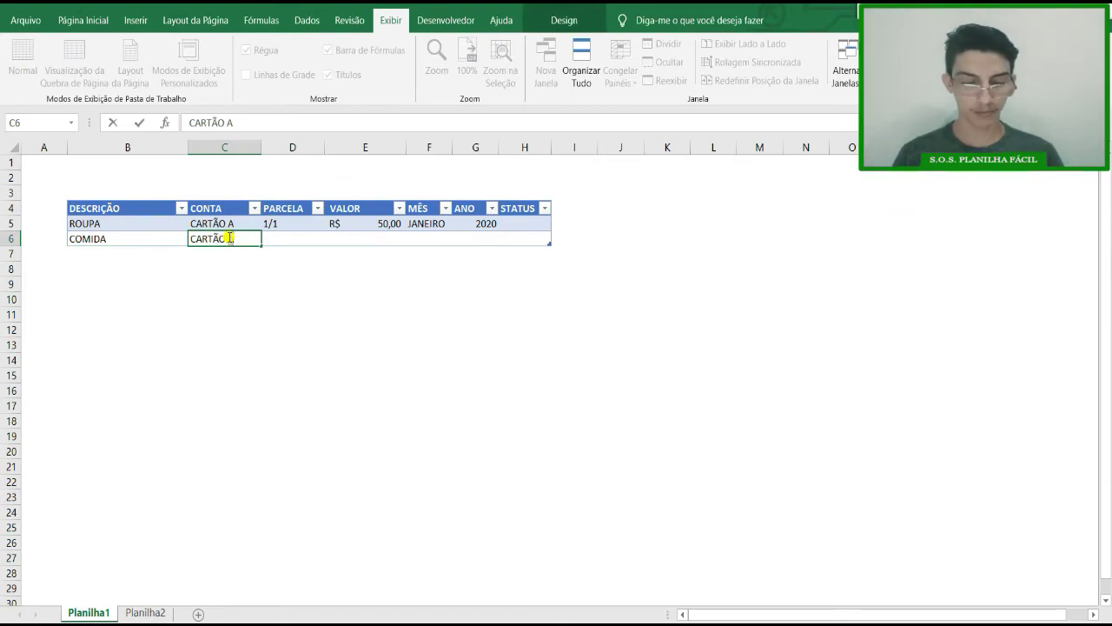
pyautogui.press('Tab')
pyautogui.write('1/1')
pyautogui.press('Tab')
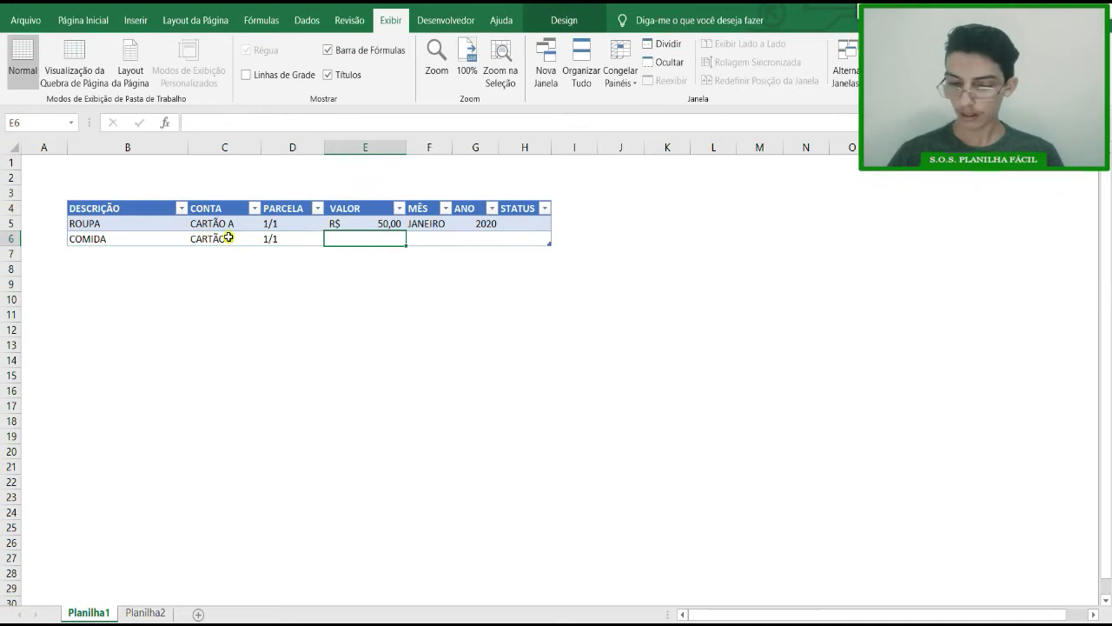
pyautogui.write('70')
pyautogui.press('Tab')
pyautogui.write('JAN')
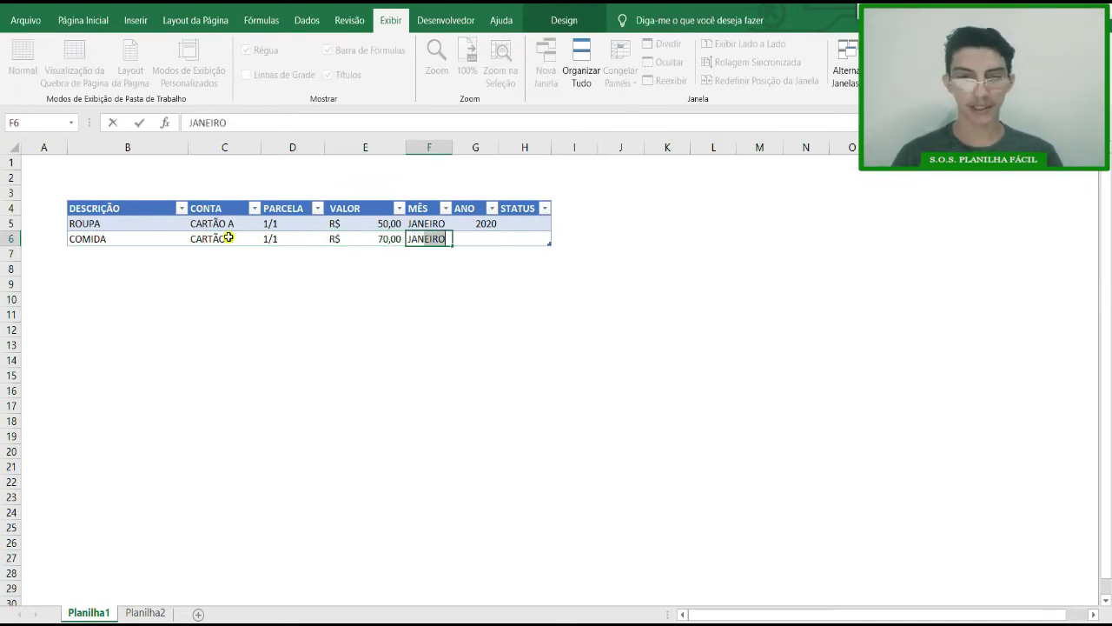
pyautogui.press('Tab')
pyautogui.write('2020')
pyautogui.press('Tab')
pyautogui.click(527, 225)
pyautogui.click(525, 238)
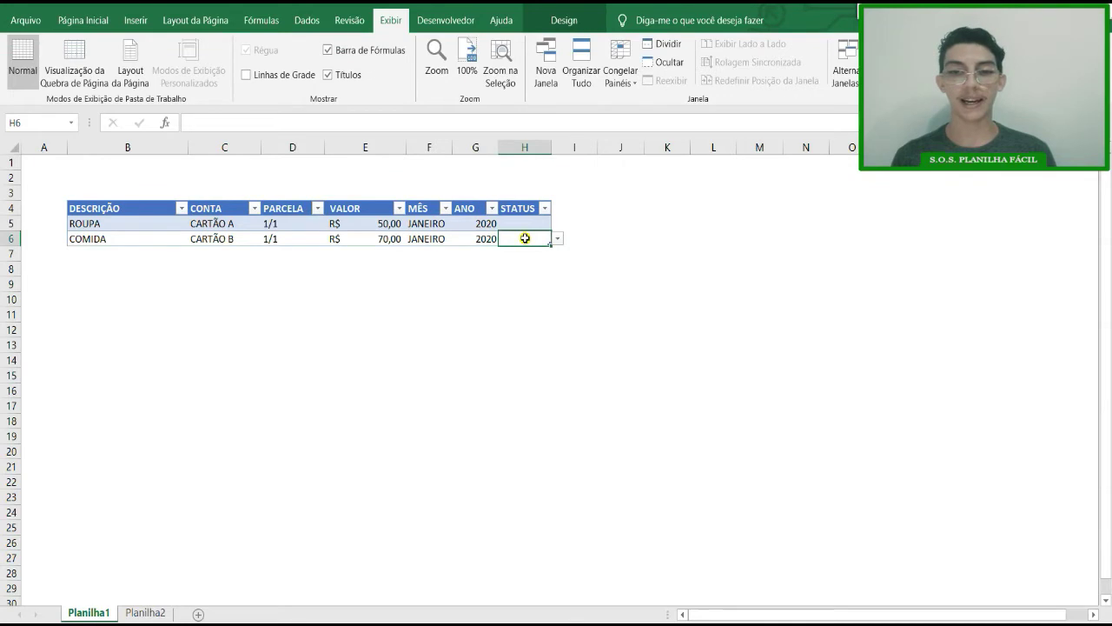
pyautogui.click(532, 224)
pyautogui.click(539, 240)
pyautogui.click(527, 224)
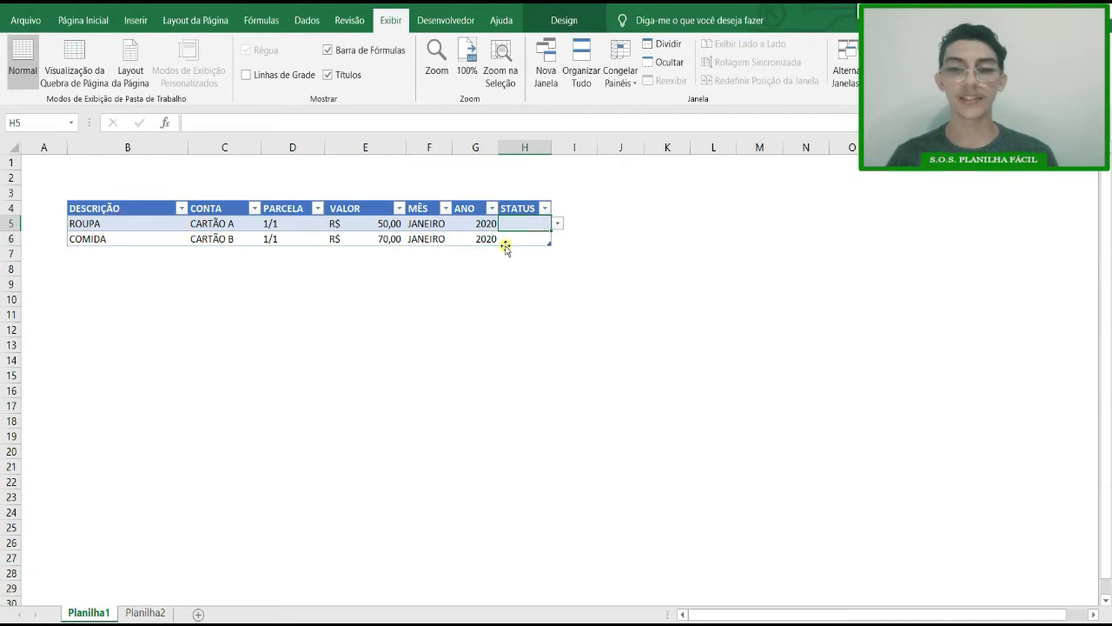
# Step: Set the status in H6 and H5 to EM ABERTO from the dropdown list, and widen column H slightly
pyautogui.click(539, 239)
pyautogui.click(557, 238)
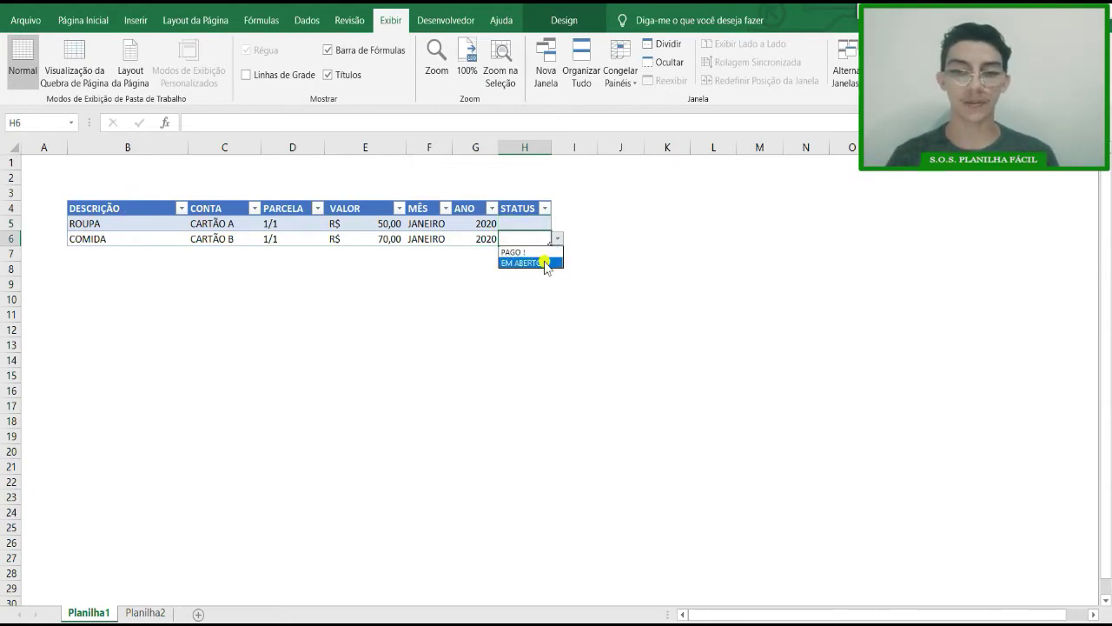
pyautogui.click(537, 263)
pyautogui.click(543, 224)
pyautogui.click(557, 223)
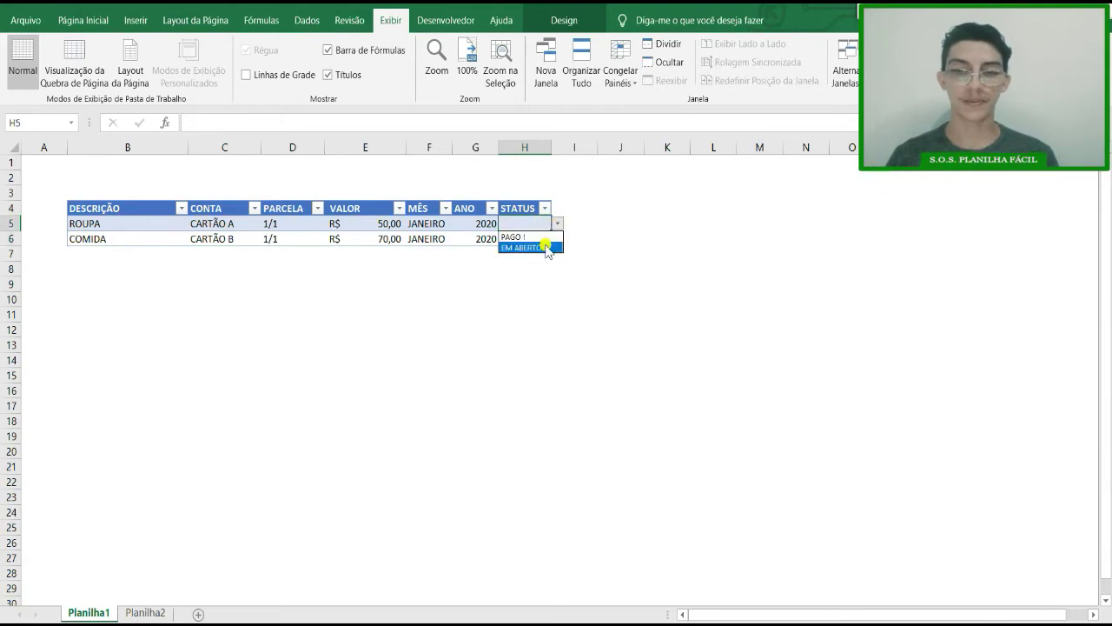
pyautogui.click(544, 247)
pyautogui.click(613, 239)
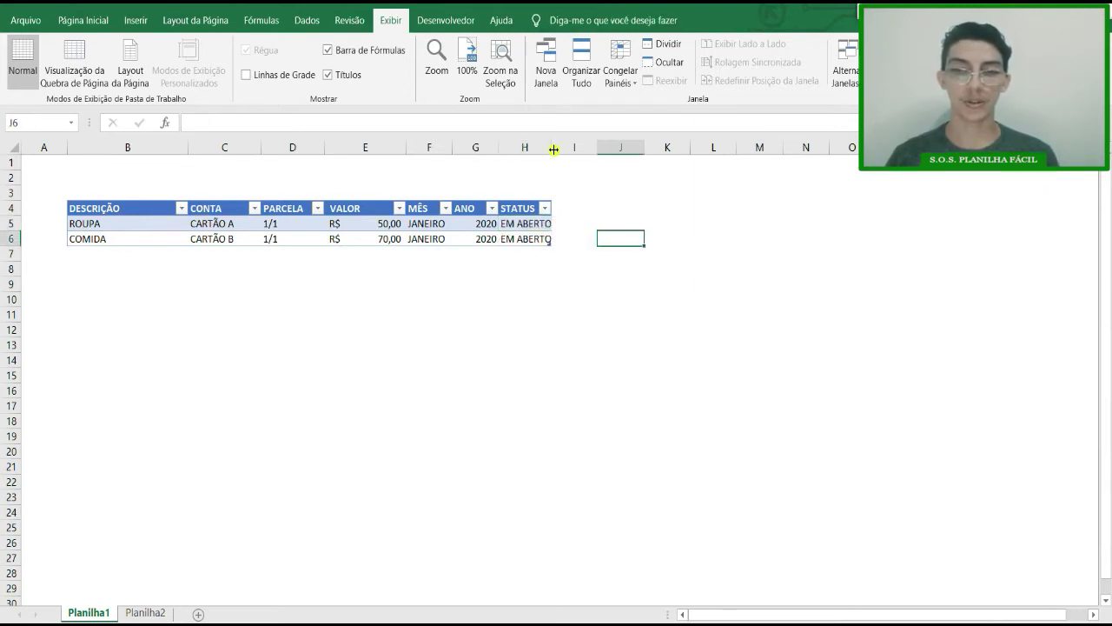
pyautogui.moveTo(551, 149); pyautogui.dragTo(555, 149)
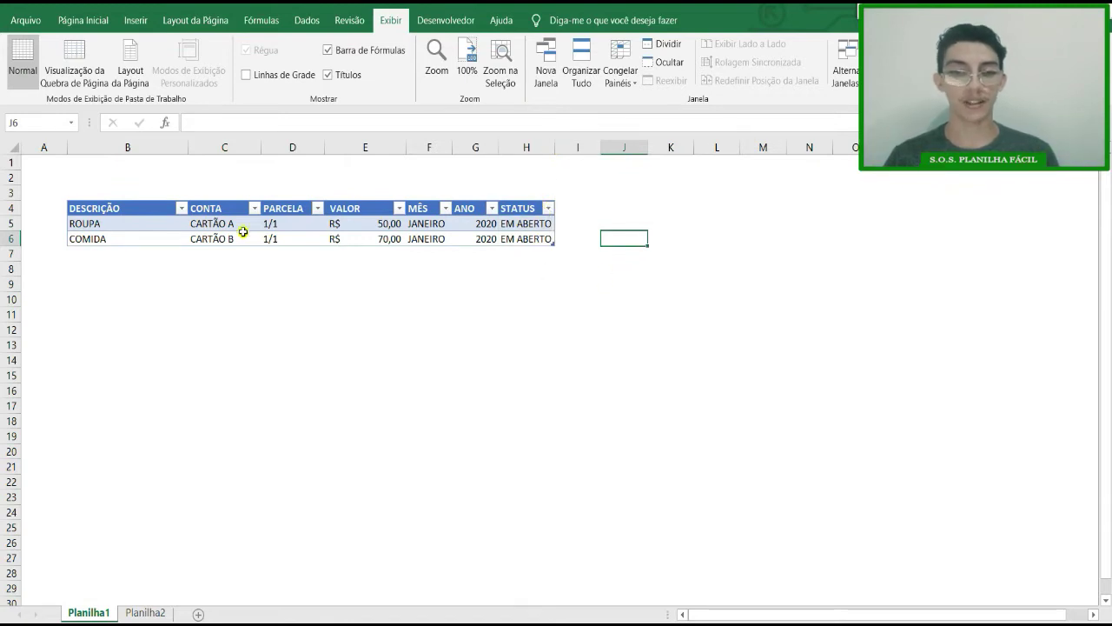
# Step: Remove the filter buttons from the table's header row
pyautogui.click(110, 223)
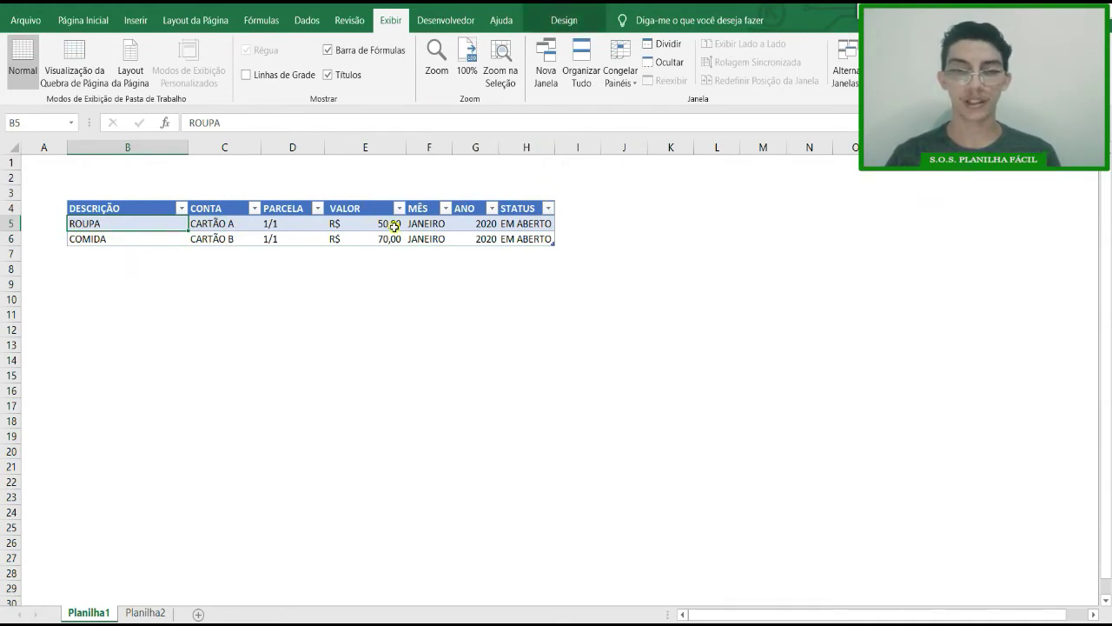
pyautogui.click(292, 224)
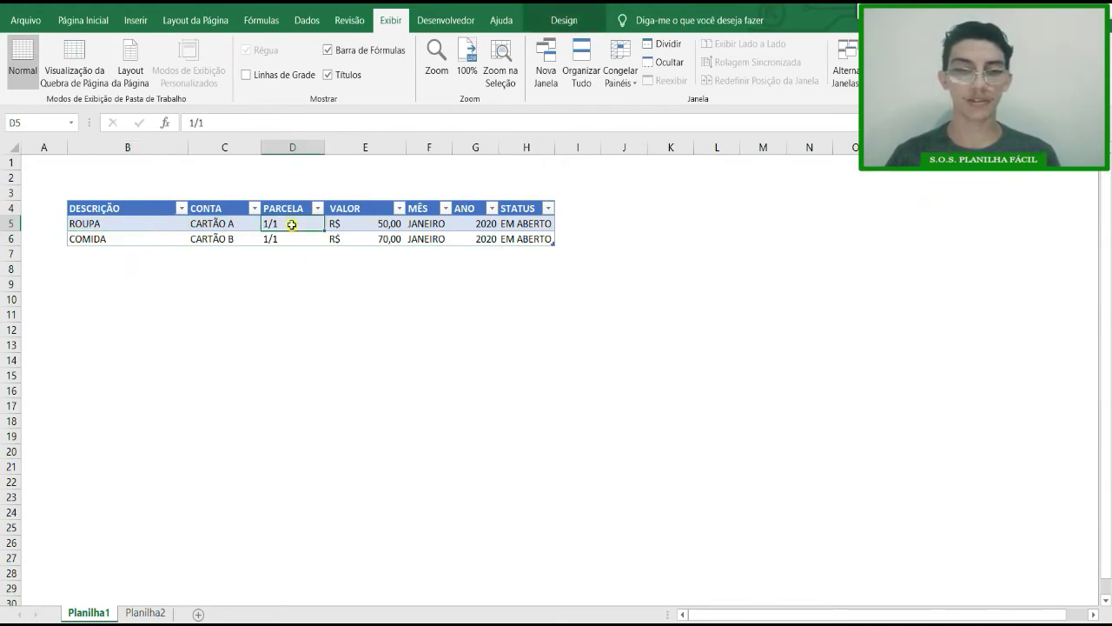
pyautogui.click(592, 24)
pyautogui.click(724, 43)
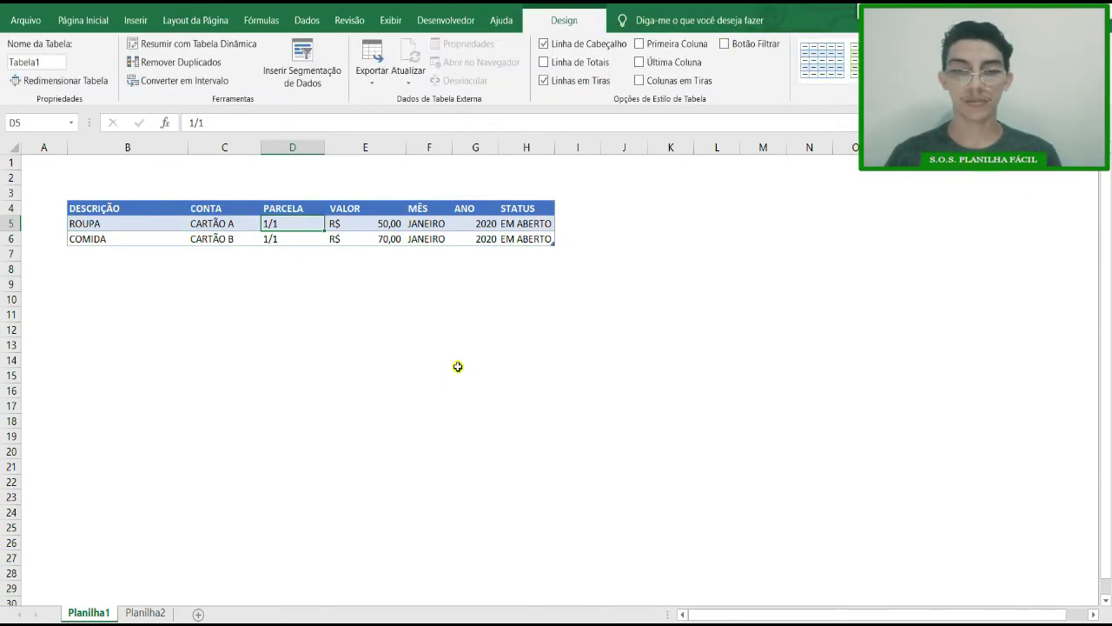
pyautogui.click(355, 407)
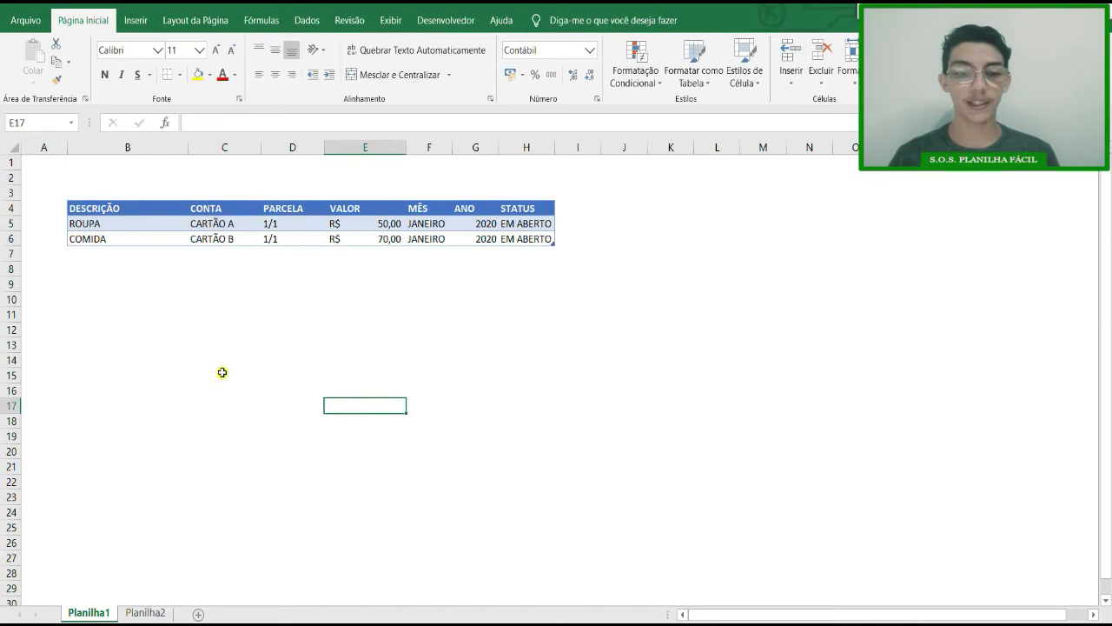
pyautogui.click(124, 256)
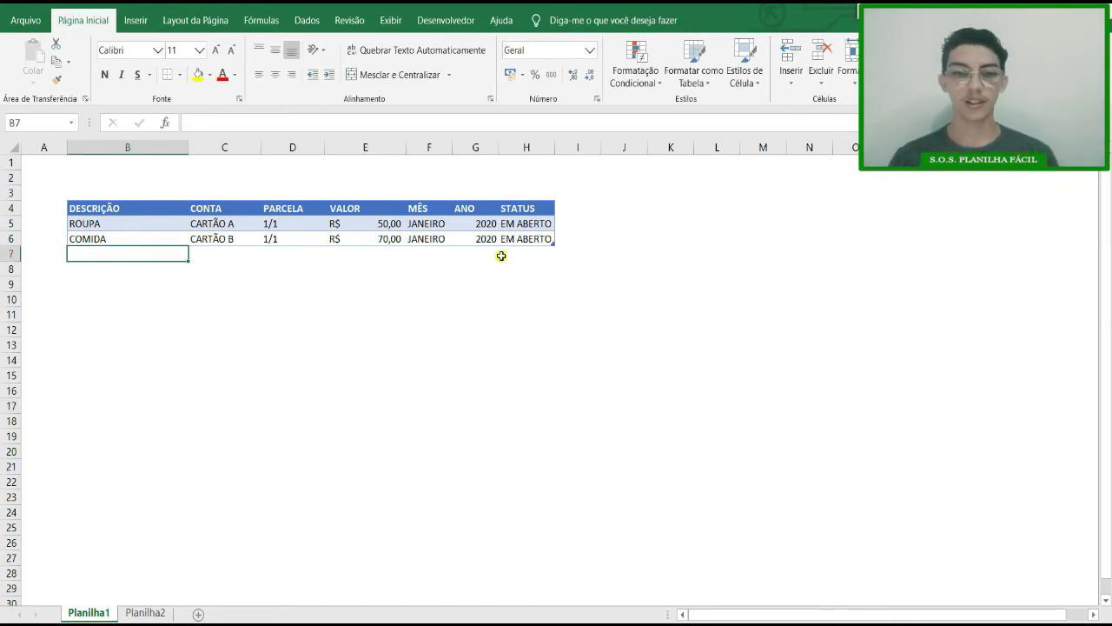
pyautogui.scroll(-3, 457, 402)
pyautogui.scroll(3, 457, 402)
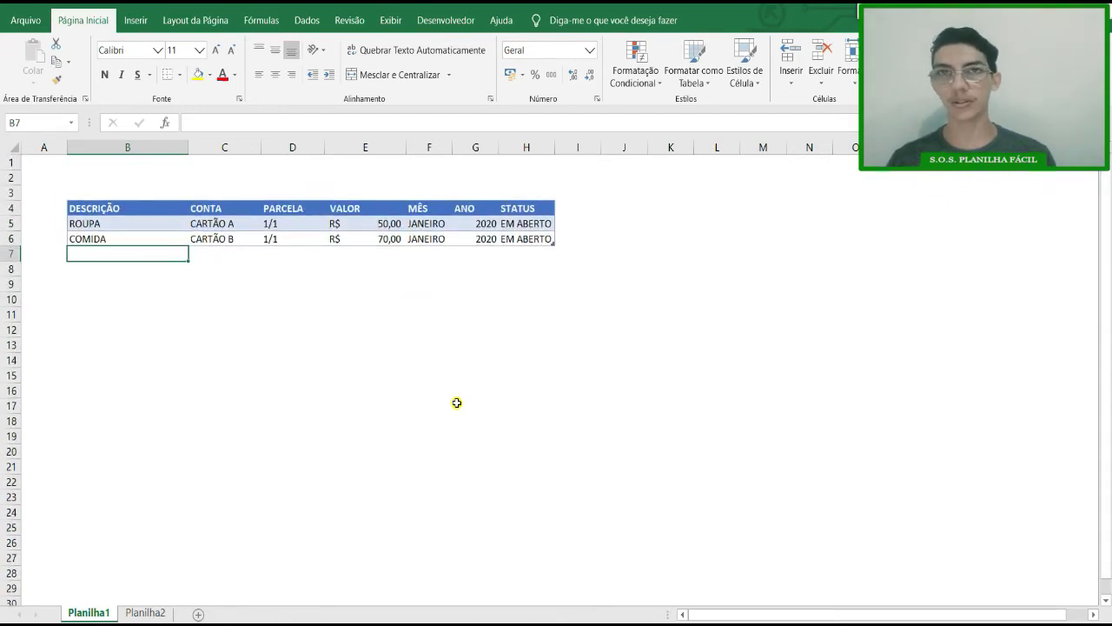
# Step: Rename the sheet Planilha1 as REGISTRO
pyautogui.rightClick(87, 613)
pyautogui.click(162, 469)
pyautogui.write('REGISTRO')
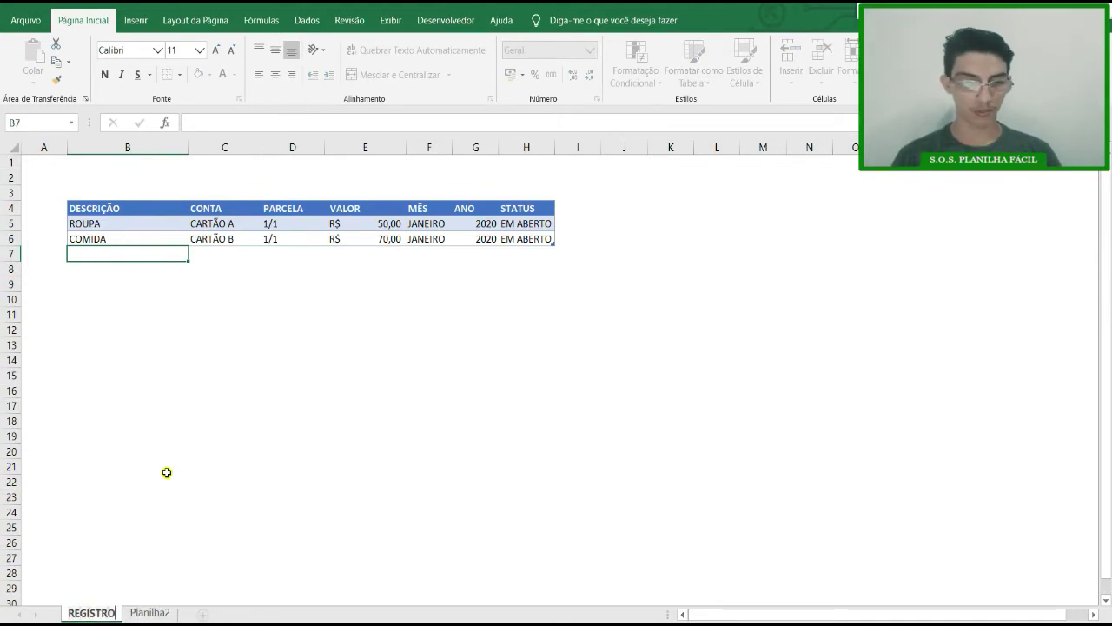
pyautogui.click(166, 472)
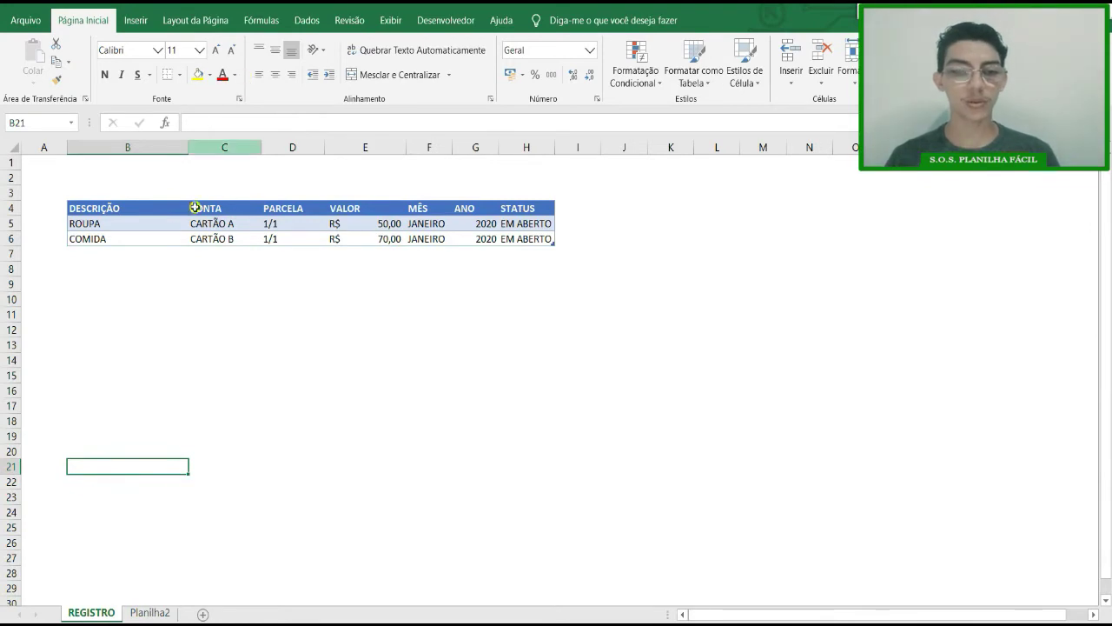
# Step: Narrow column A to reduce the empty margin beside the table
pyautogui.moveTo(67, 148); pyautogui.dragTo(46, 147)
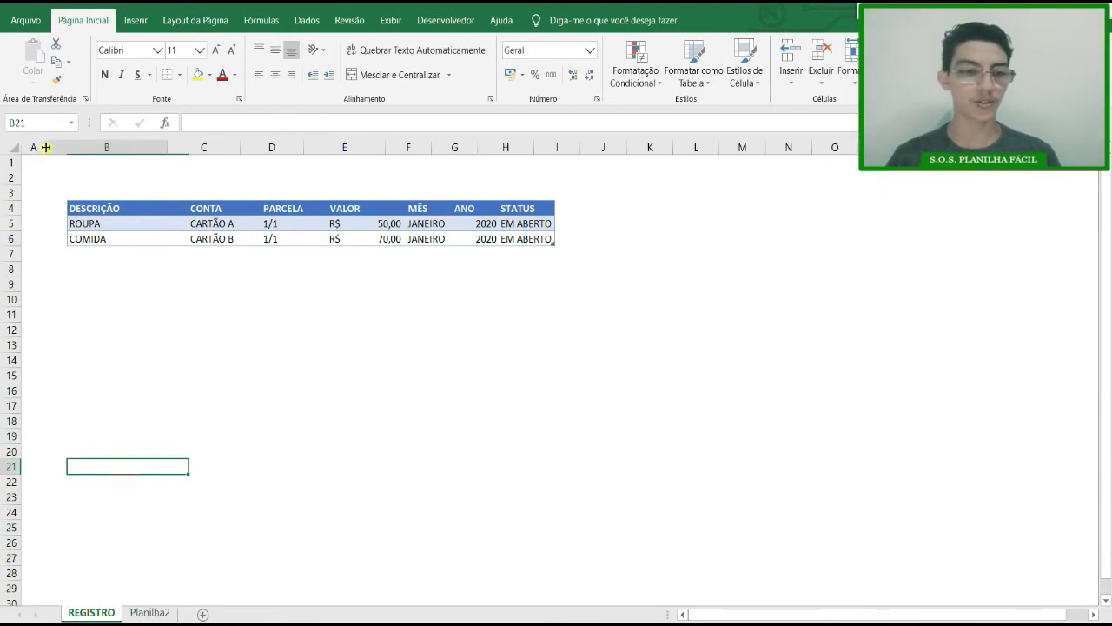
pyautogui.click(336, 312)
# Step: Start a new expense in row 7 below the table with description ALUGUEL and account CASA
pyautogui.click(117, 264)
pyautogui.click(113, 254)
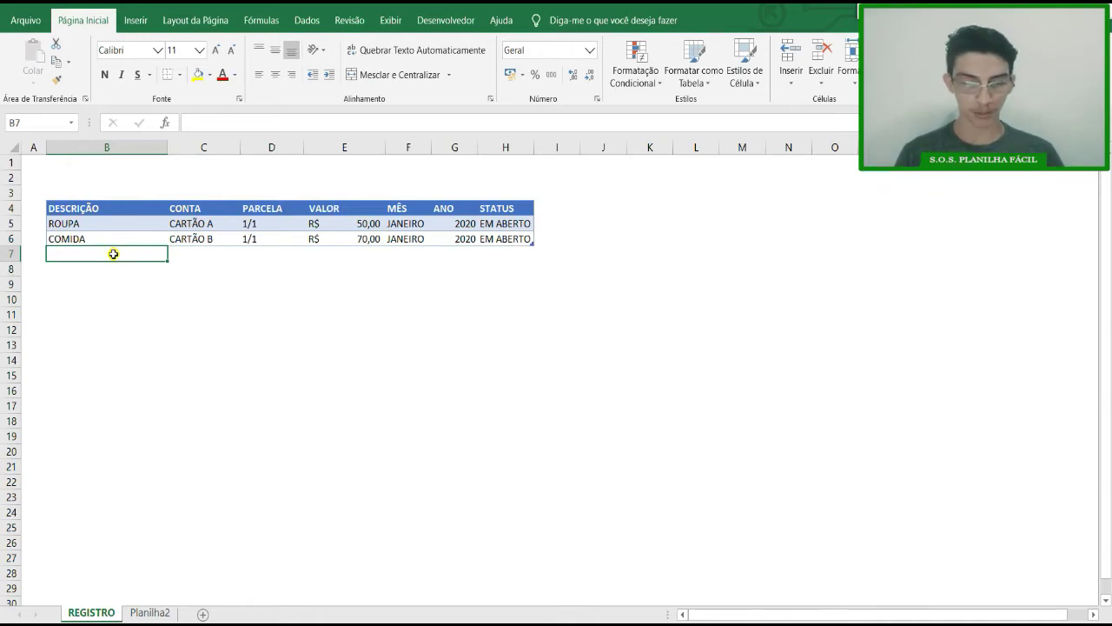
pyautogui.write('ALUGUEL')
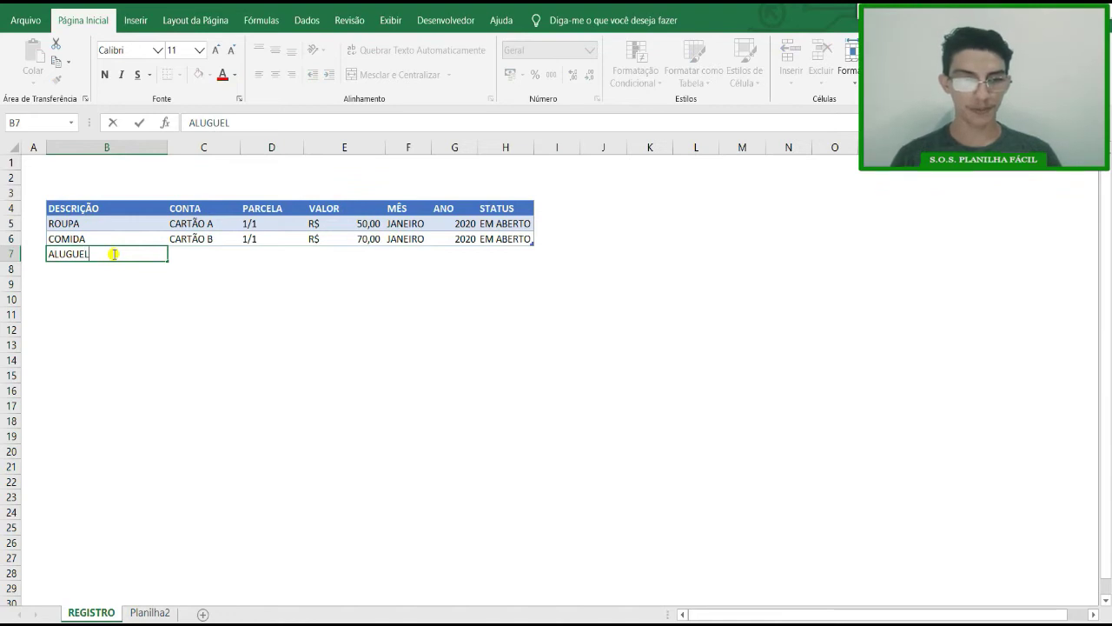
pyautogui.press('Tab')
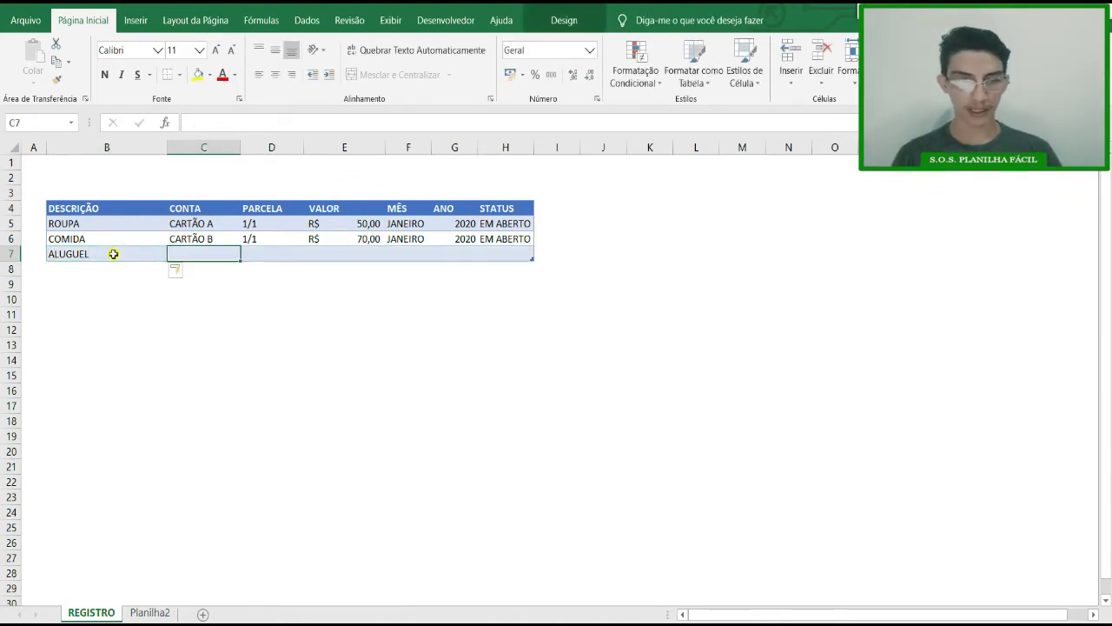
pyautogui.write('CASA')
pyautogui.press('Tab')
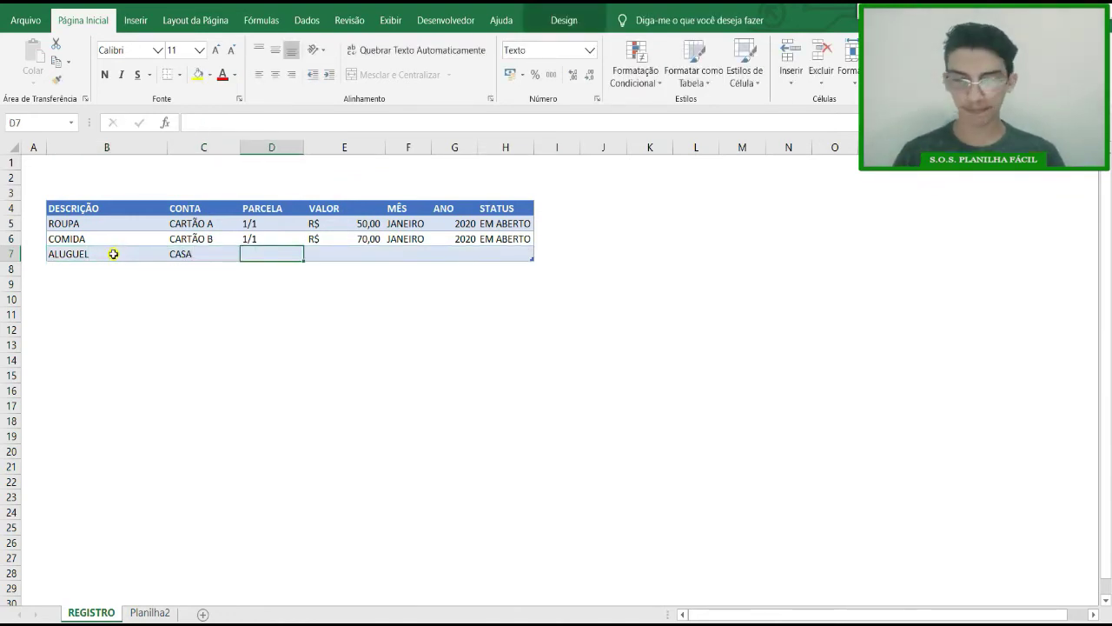
# Step: Complete the ALUGUEL row with value 500, month JANEIRO, year 2020 and status EM ABERTO, leaving the PARCELA field blank
pyautogui.press('Tab')
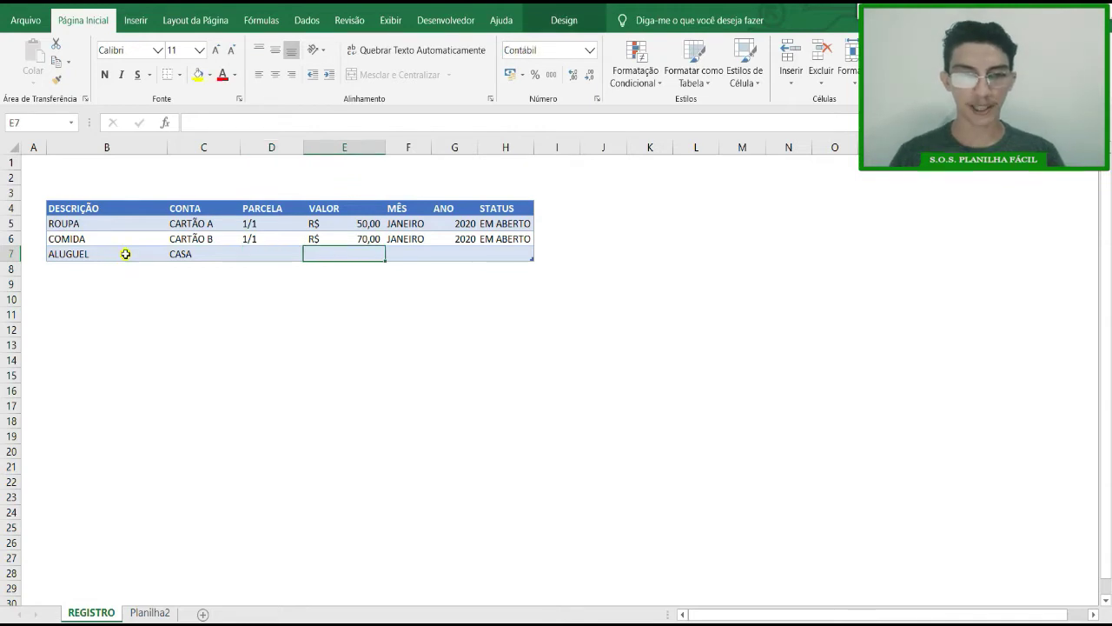
pyautogui.write('500')
pyautogui.press('Tab')
pyautogui.write('J')
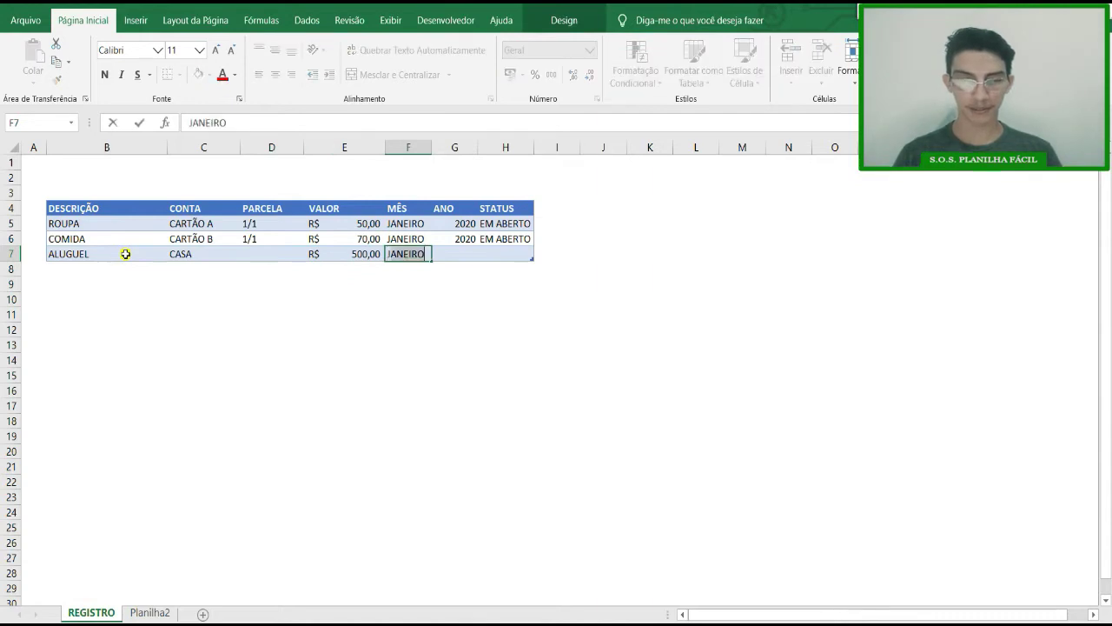
pyautogui.press('Tab')
pyautogui.write('2020')
pyautogui.press('Tab')
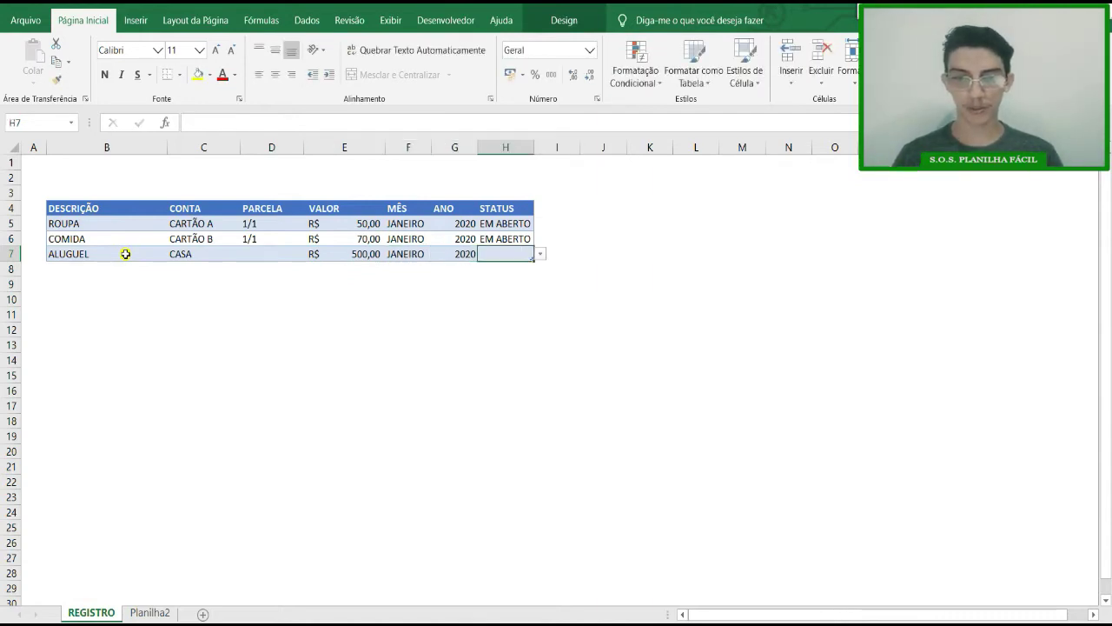
pyautogui.write('EM ABERTO')
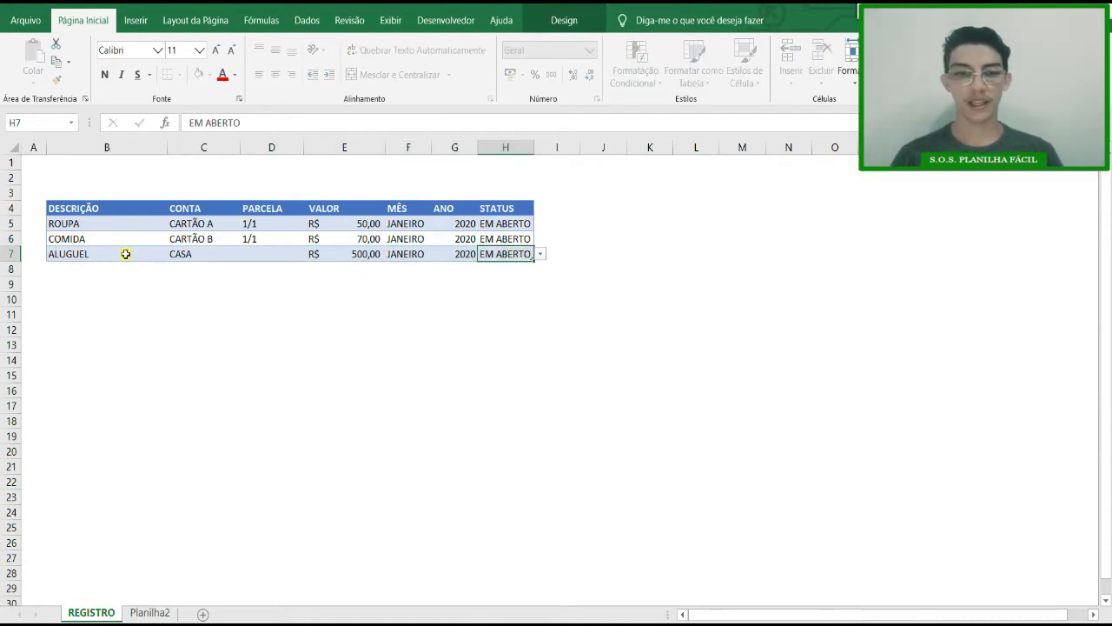
pyautogui.press('Return')
# Step: Start another expense in row 8 with description ENERGIA and account CASA
pyautogui.write('ENERGIA')
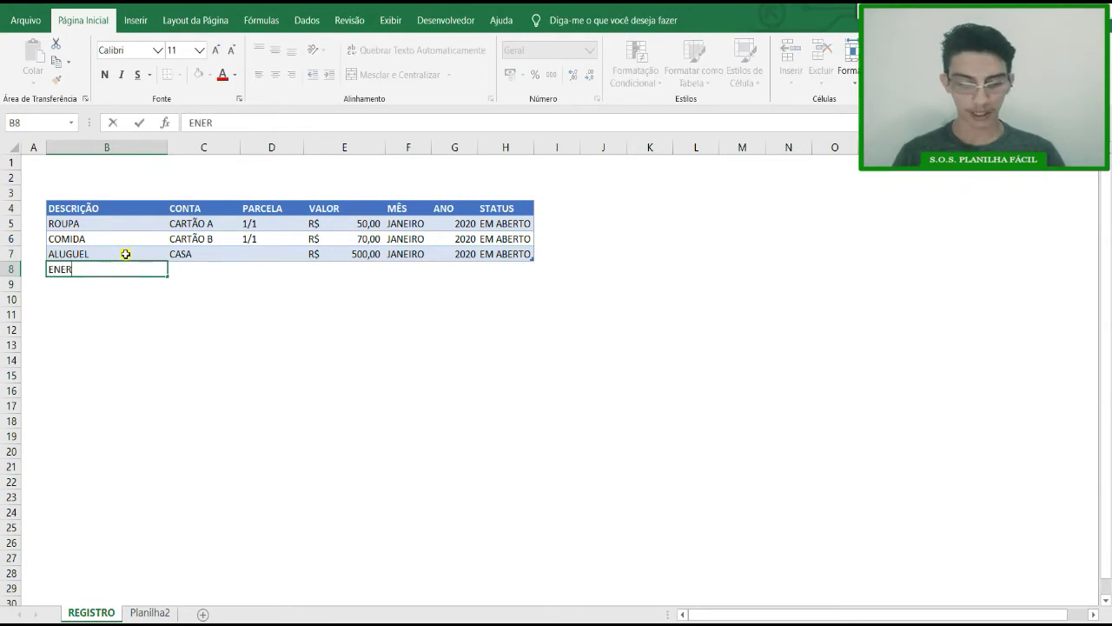
pyautogui.press('Tab')
pyautogui.write('CA')
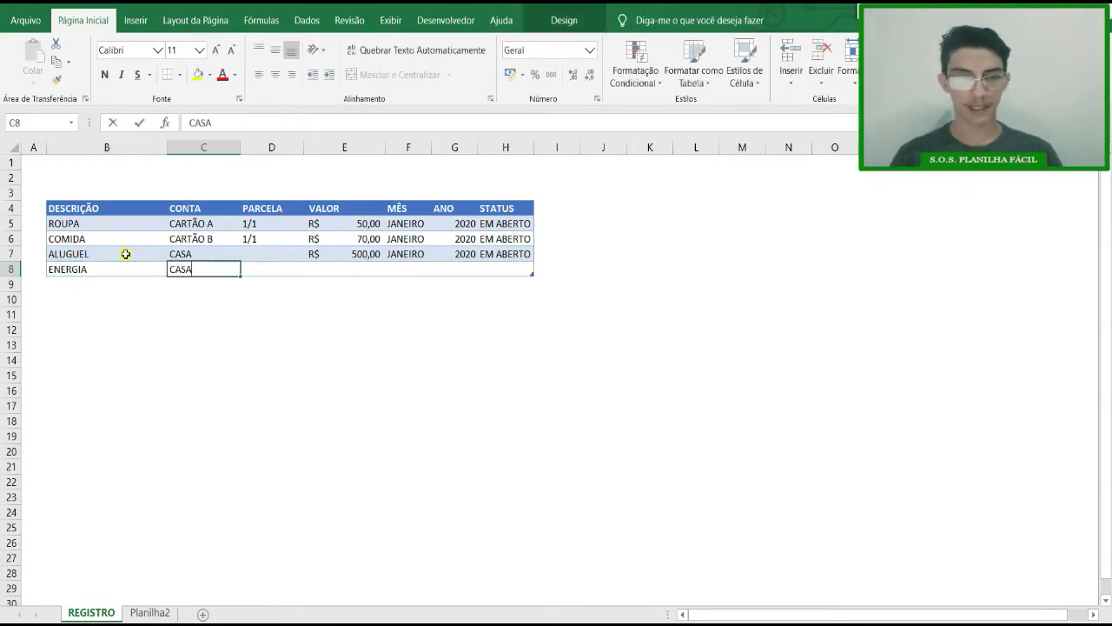
pyautogui.write('SA')
pyautogui.press('Tab')
# Step: Fill the ENERGIA row with value 500, month JANEIRO and year 2020, leaving the PARCELA field blank
pyautogui.press('Tab')
pyautogui.write('500')
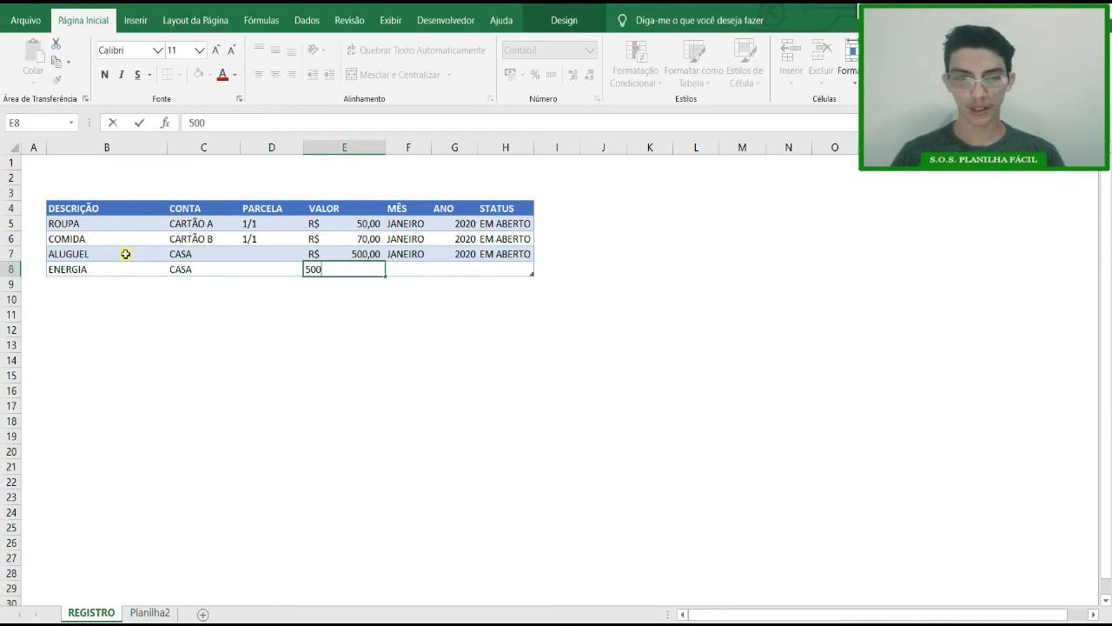
pyautogui.press('Tab')
pyautogui.write('JAN')
pyautogui.press('Tab')
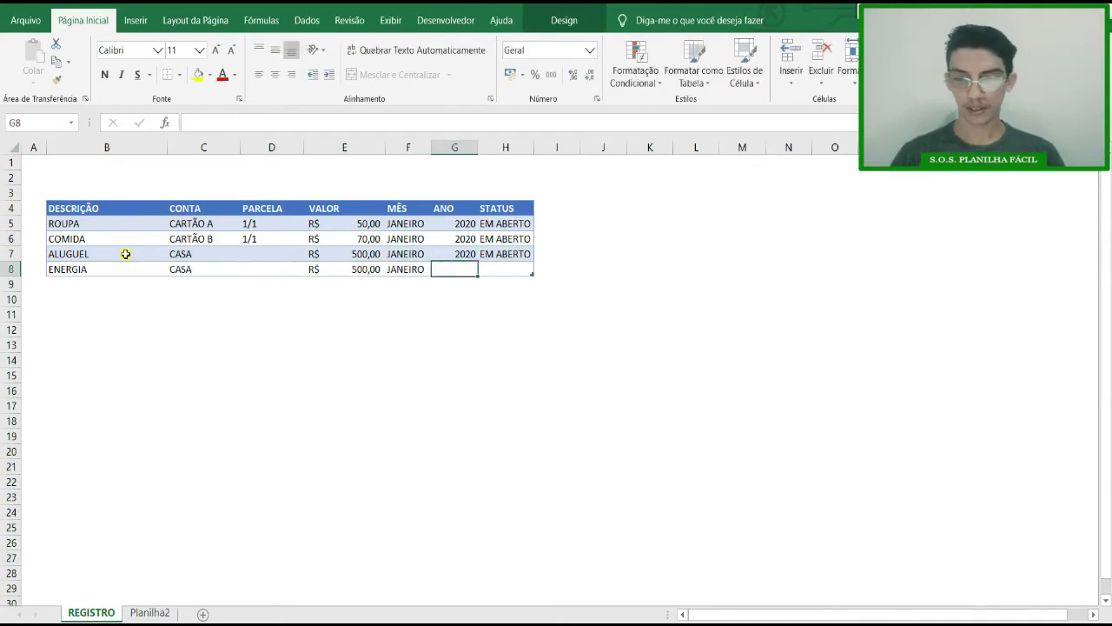
pyautogui.write('202')
pyautogui.press('BackSpace')
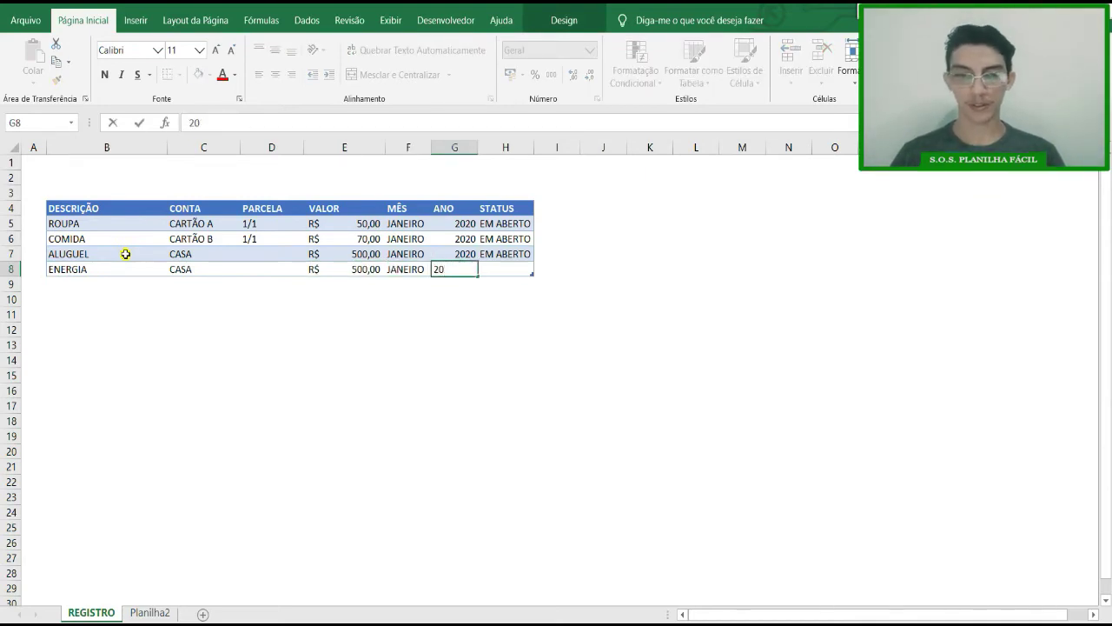
pyautogui.write('20')
pyautogui.press('Tab')
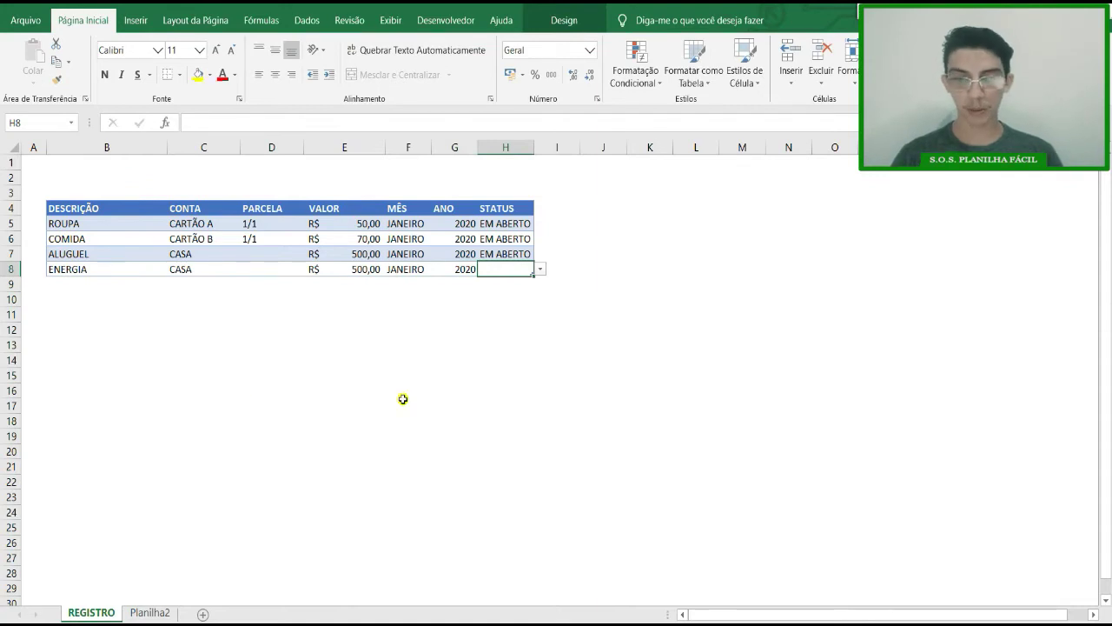
# Step: Try the status PAGO ! for the ENERGIA row from the dropdown list, and set it to EM ABERTO
pyautogui.write('EM')
pyautogui.click(743, 466)
pyautogui.click(522, 271)
pyautogui.click(541, 270)
pyautogui.click(525, 283)
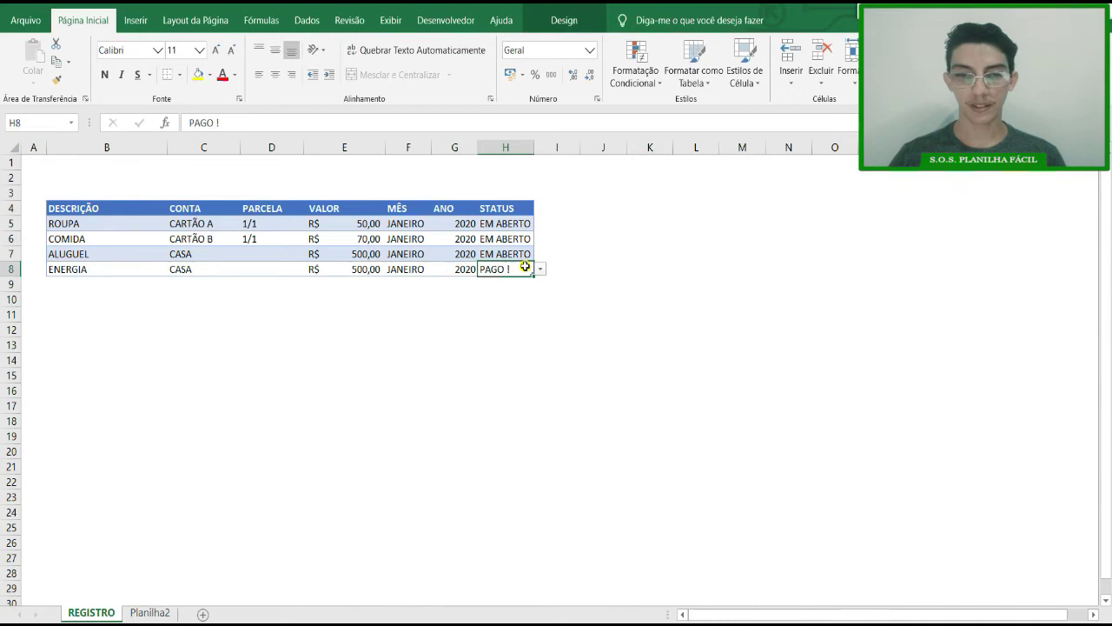
pyautogui.click(540, 270)
pyautogui.click(518, 291)
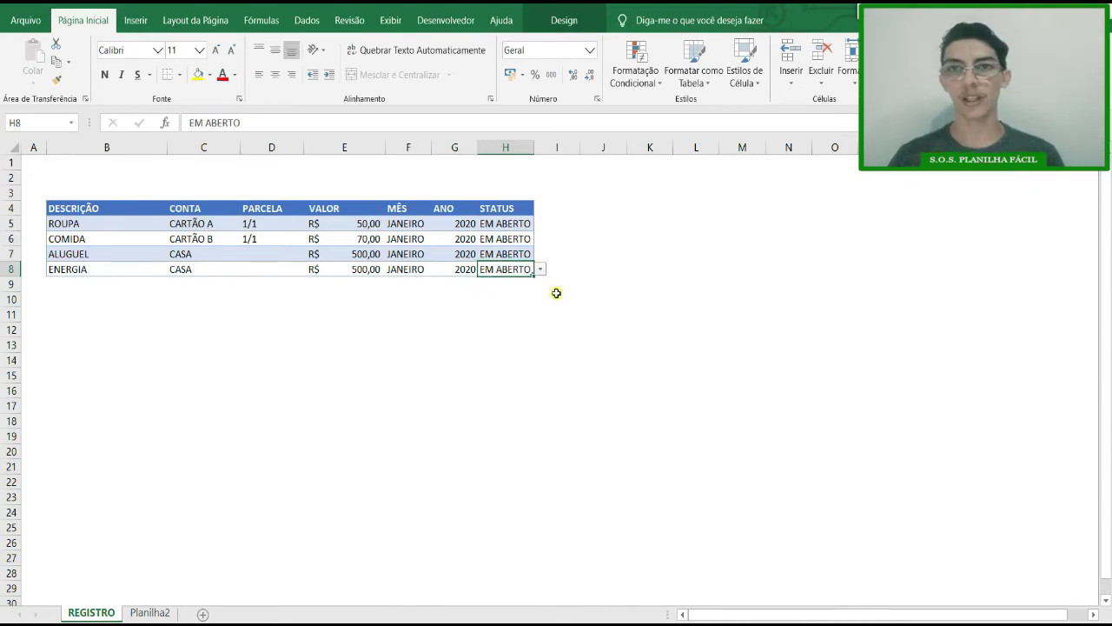
pyautogui.click(486, 334)
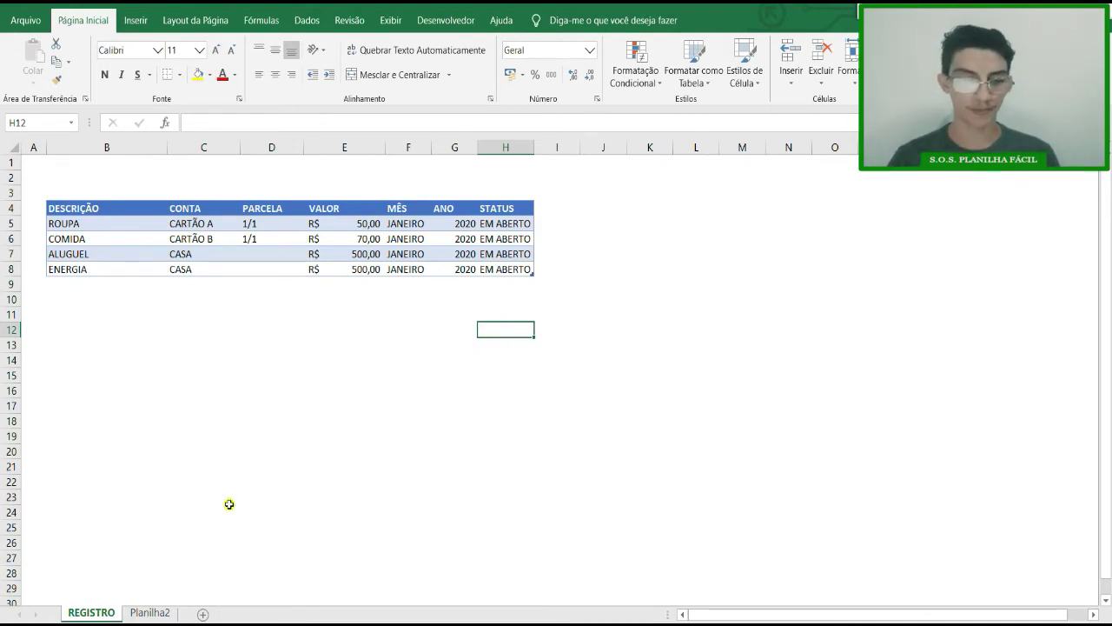
# Step: Rename the sheet Planilha2 as RELATORIO
pyautogui.click(164, 613)
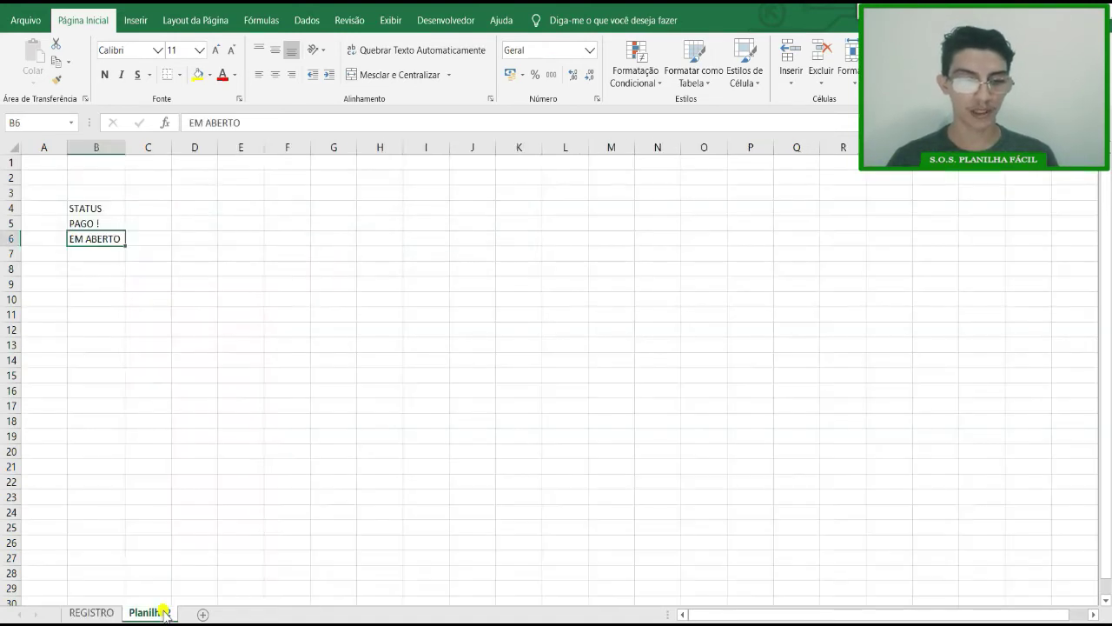
pyautogui.click(94, 613)
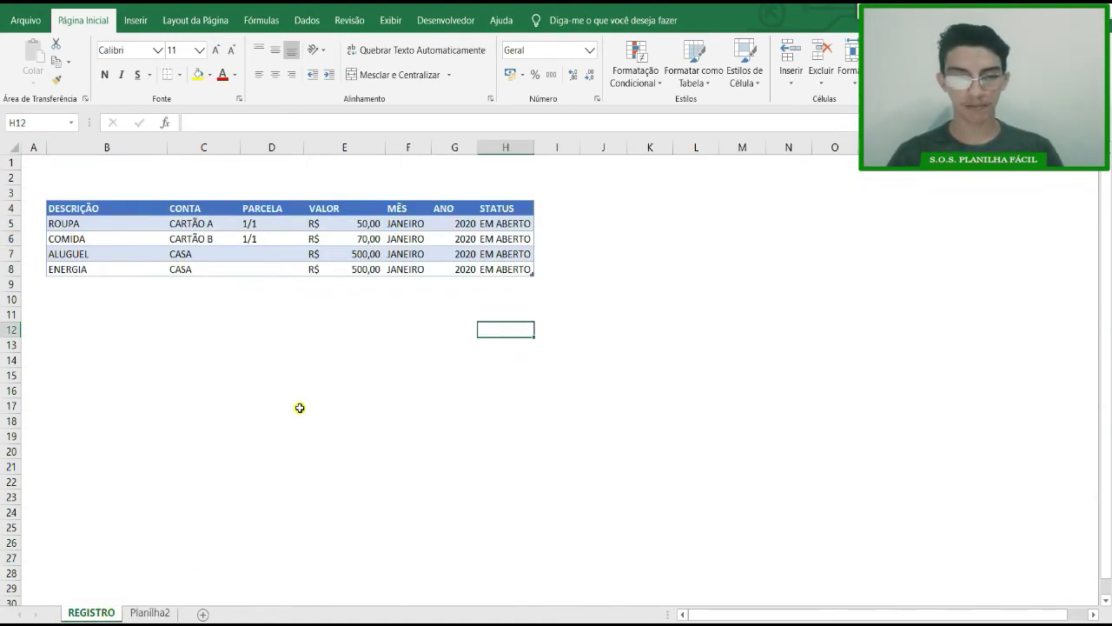
pyautogui.click(160, 614)
pyautogui.rightClick(167, 612)
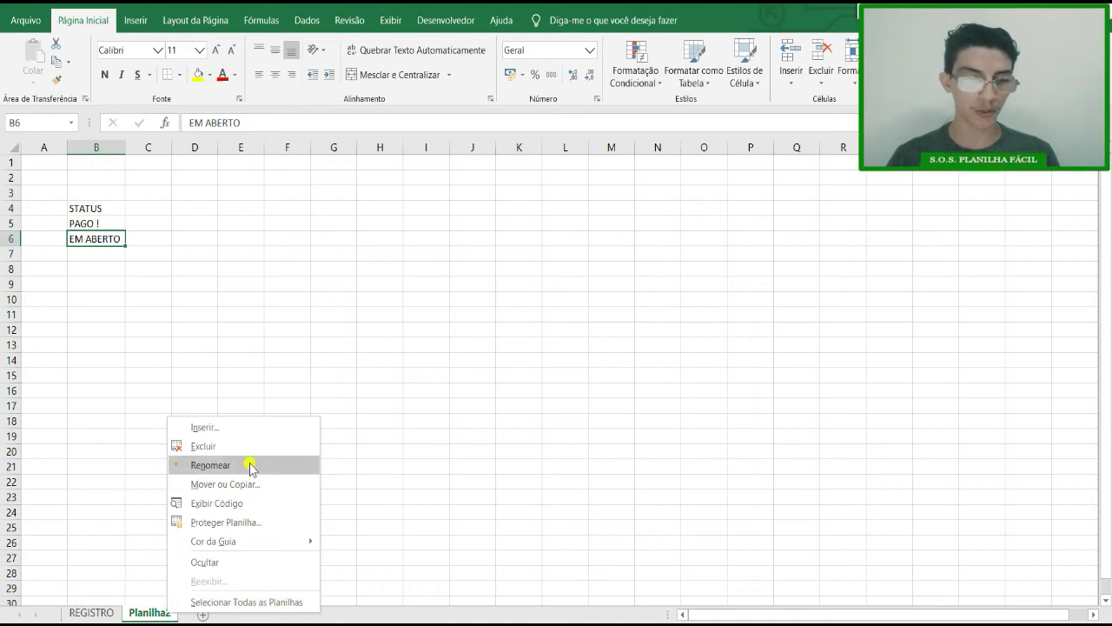
pyautogui.click(210, 465)
pyautogui.write('RE')
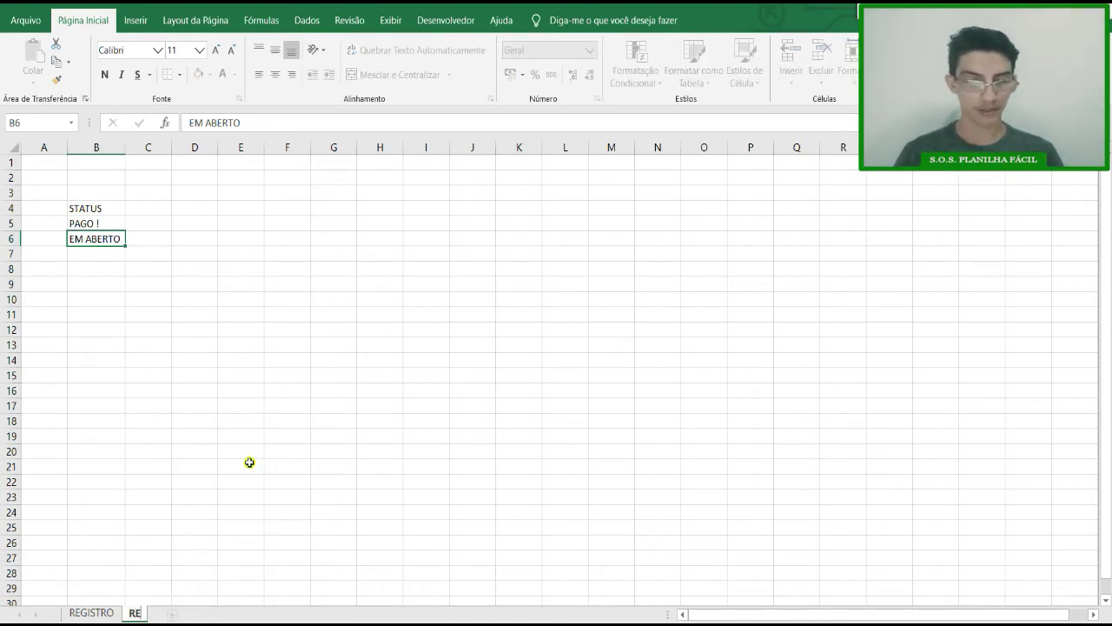
pyautogui.write('LATOR')
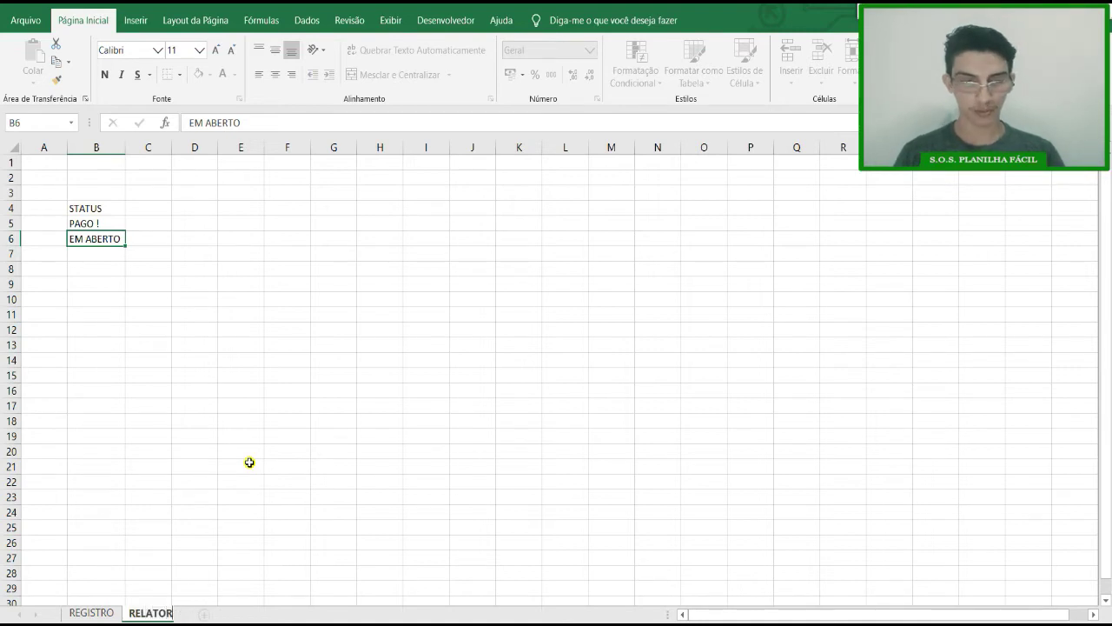
pyautogui.click(250, 463)
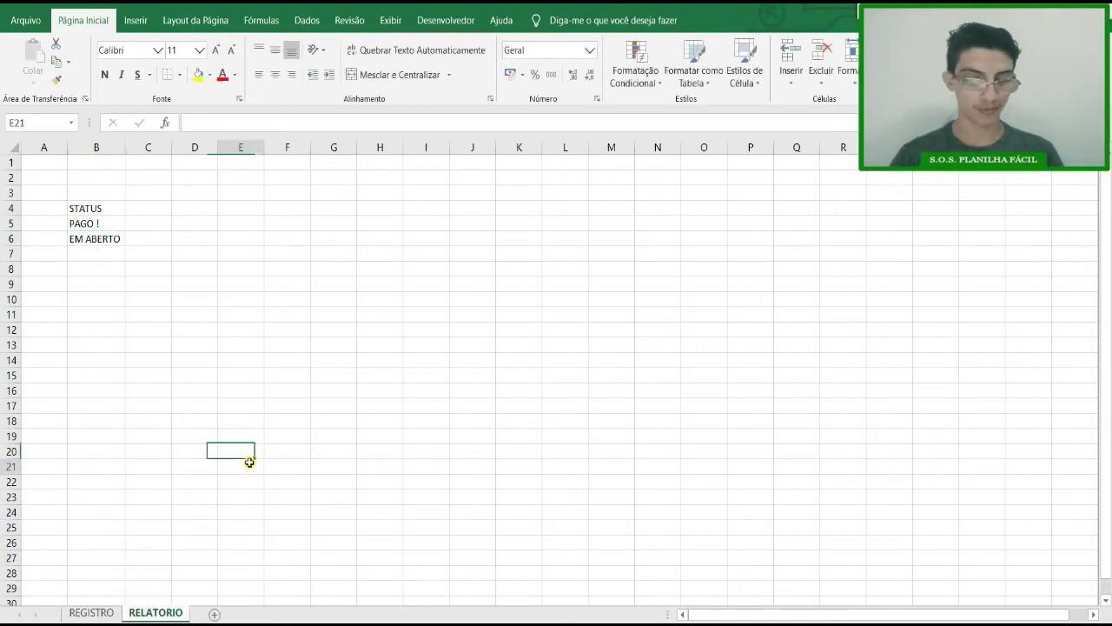
# Step: Rename the sheet holding the status list as BASE_CALCULO
pyautogui.rightClick(167, 613)
pyautogui.click(256, 466)
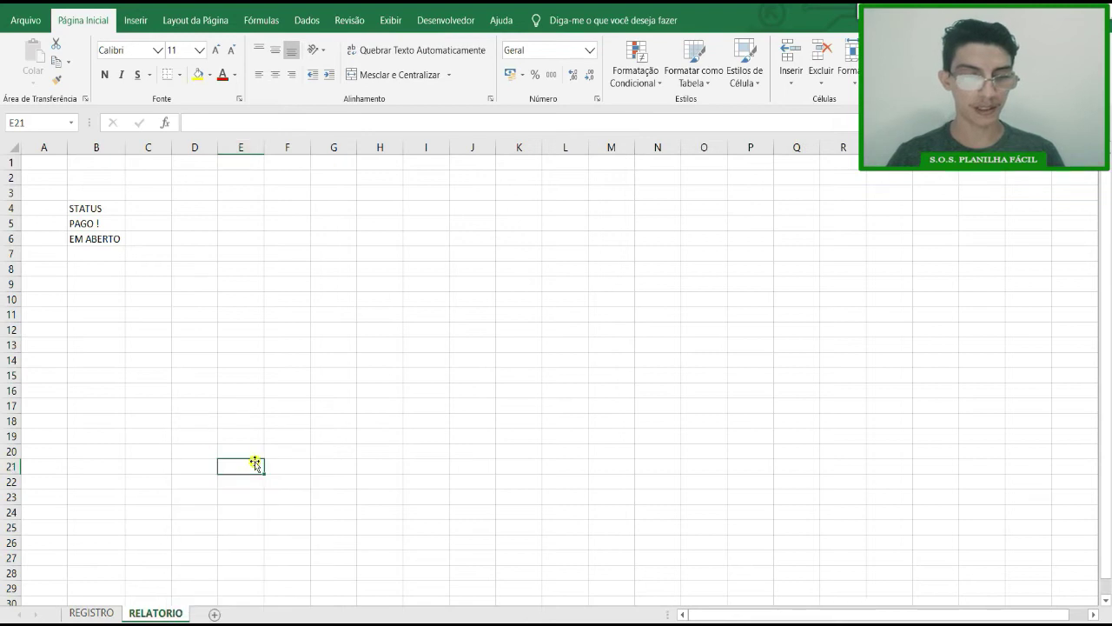
pyautogui.write('BASE')
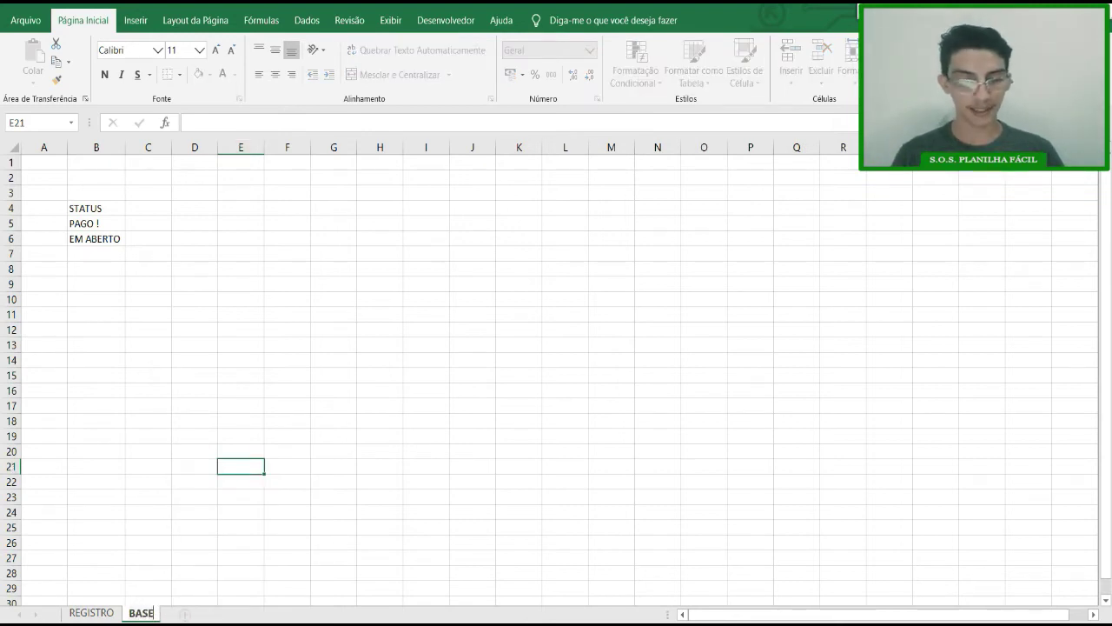
pyautogui.write('_CALCULO')
pyautogui.press('Return')
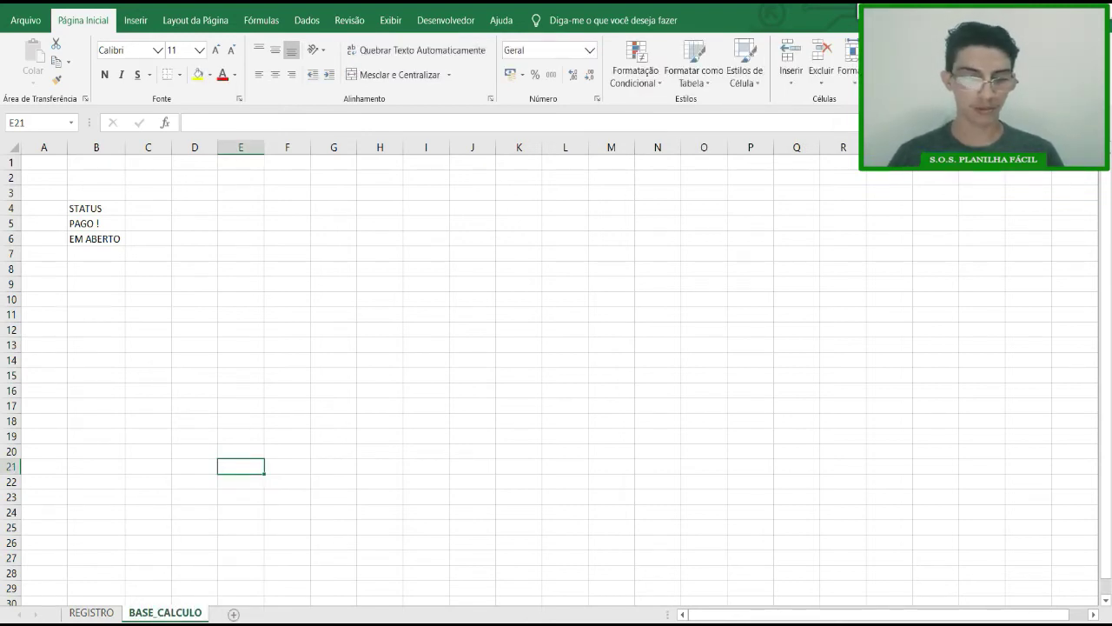
pyautogui.click(207, 573)
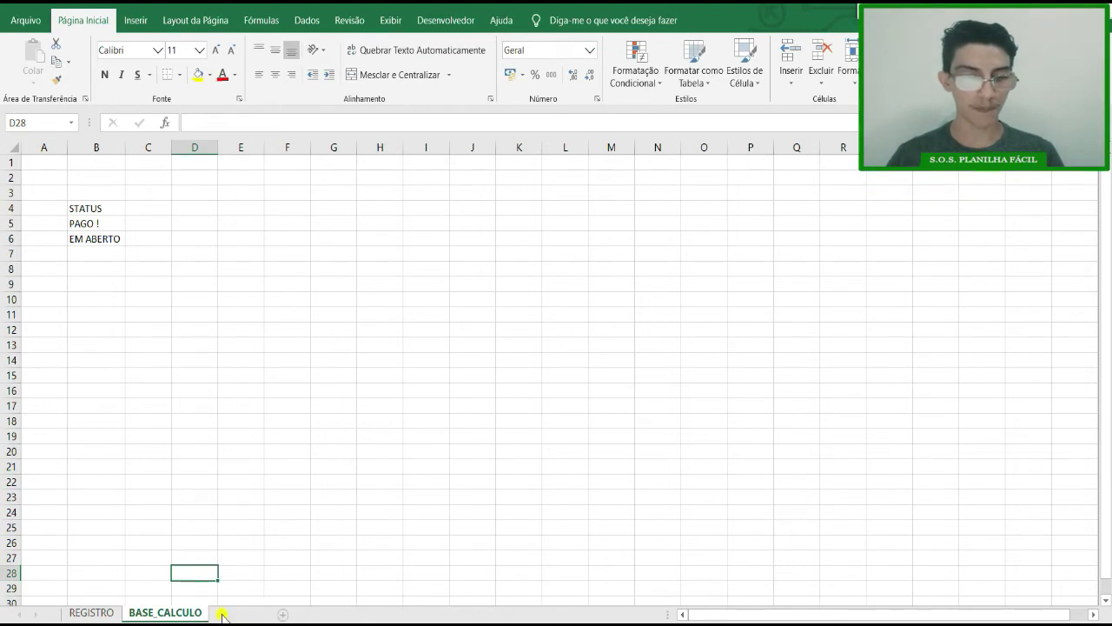
# Step: Add a new sheet named RELATORIO and place it between REGISTRO and BASE_CALCULO
pyautogui.click(231, 615)
pyautogui.moveTo(221, 613); pyautogui.dragTo(137, 615)
pyautogui.rightClick(137, 613)
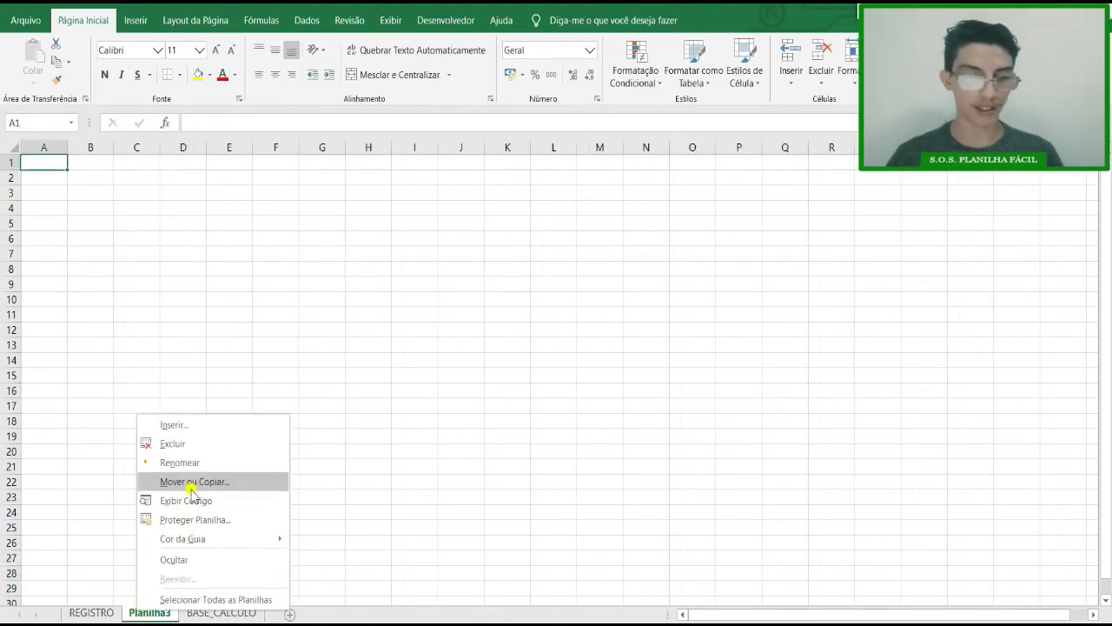
pyautogui.click(199, 458)
pyautogui.write('RELATORIO')
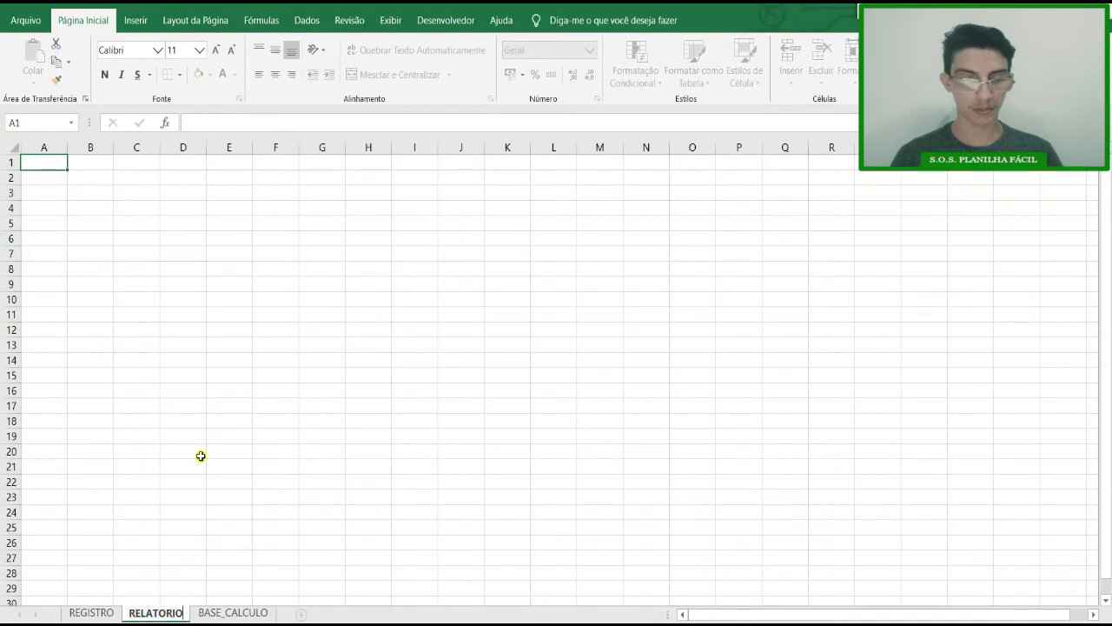
pyautogui.click(200, 456)
# Step: Enter the label ANO in cell C4 of the RELATORIO sheet
pyautogui.click(137, 234)
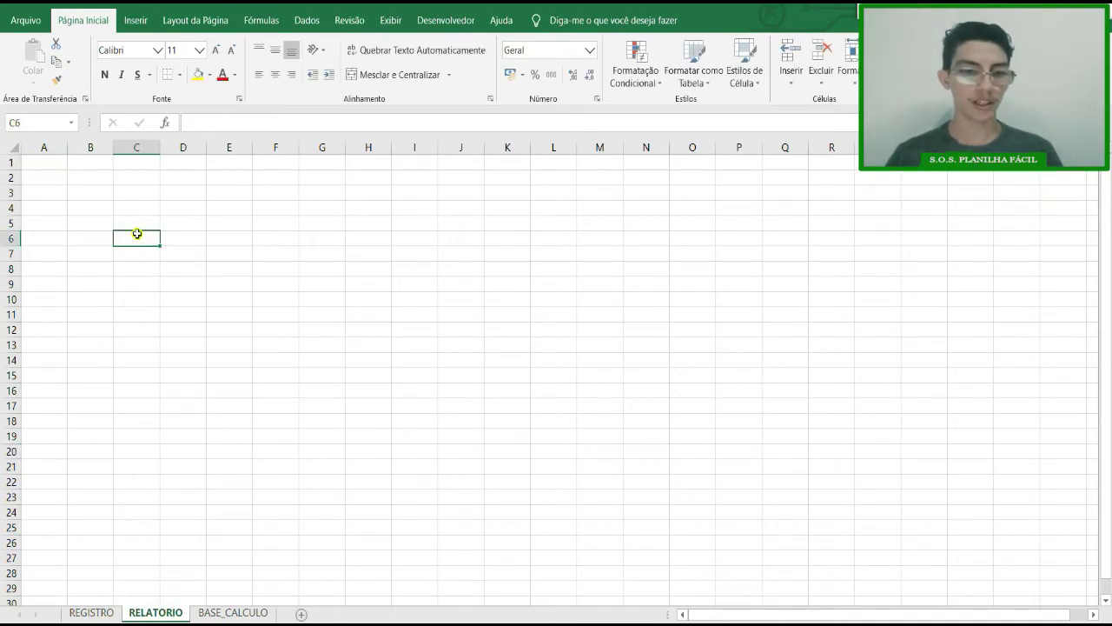
pyautogui.click(151, 209)
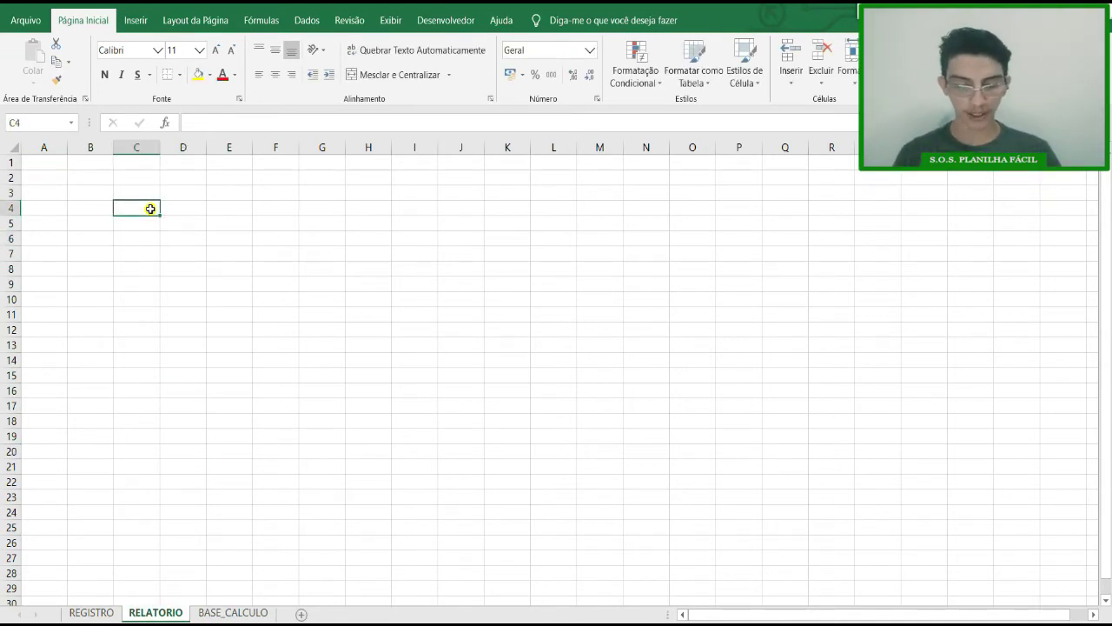
pyautogui.write('ANO')
pyautogui.press('Tab')
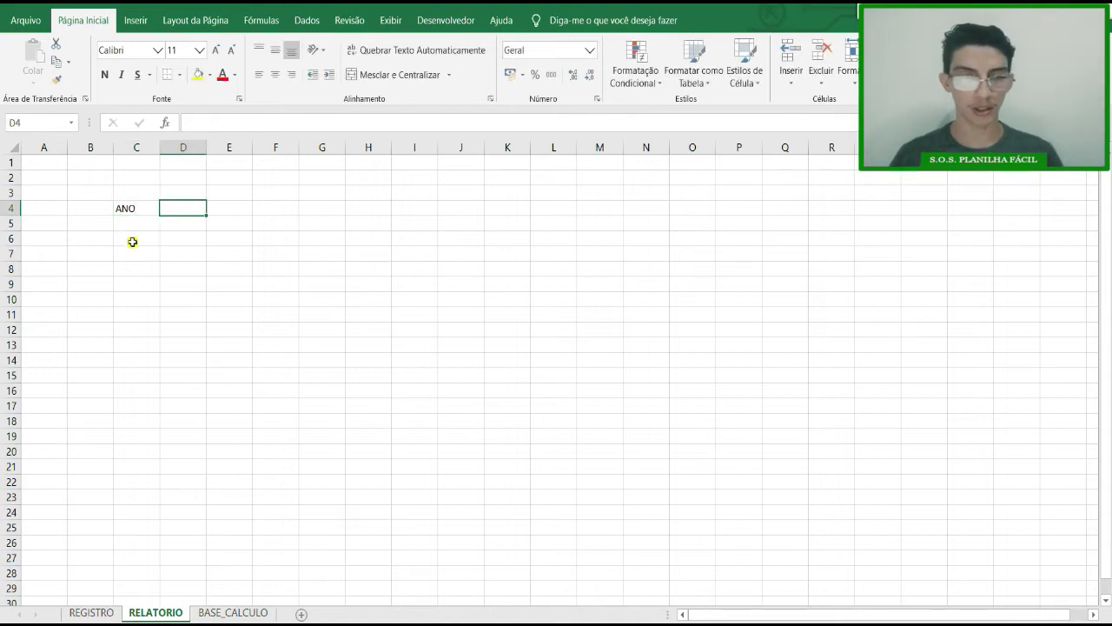
pyautogui.click(134, 239)
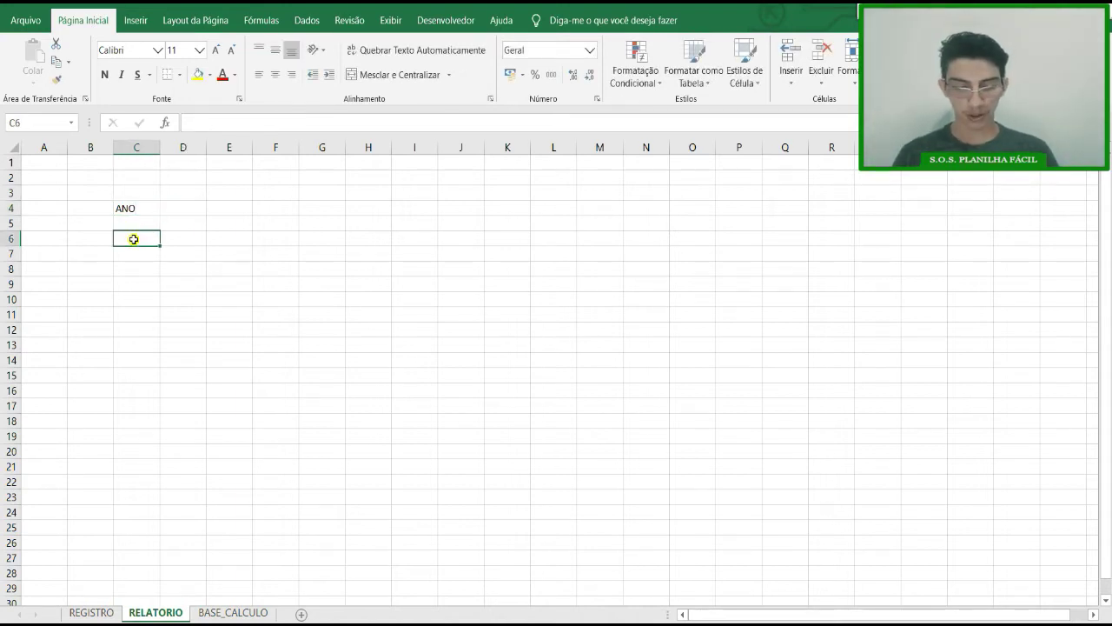
pyautogui.write('M')
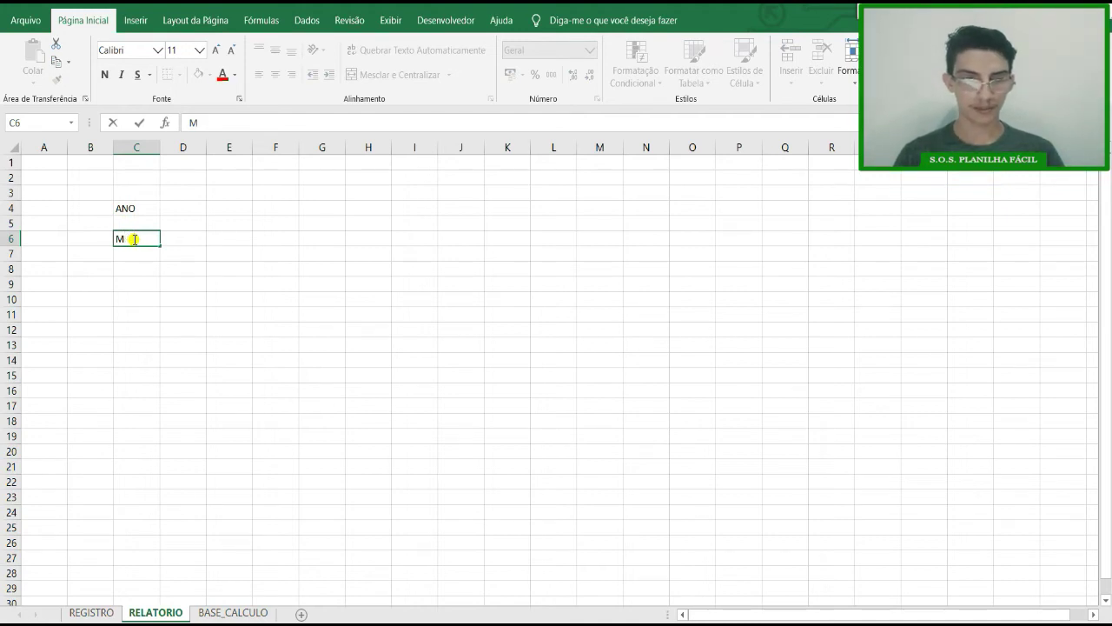
pyautogui.press('Tab')
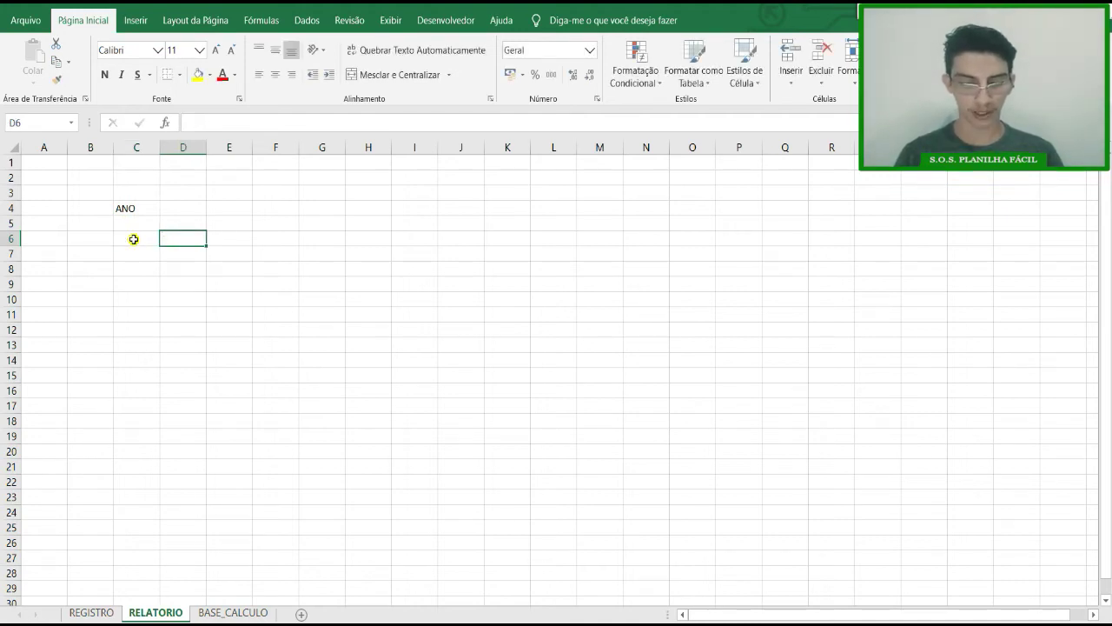
# Step: Enter Janeiro in cell D6 and fill the month series across row 6 through Dezembro in O6
pyautogui.write('Janeiro')
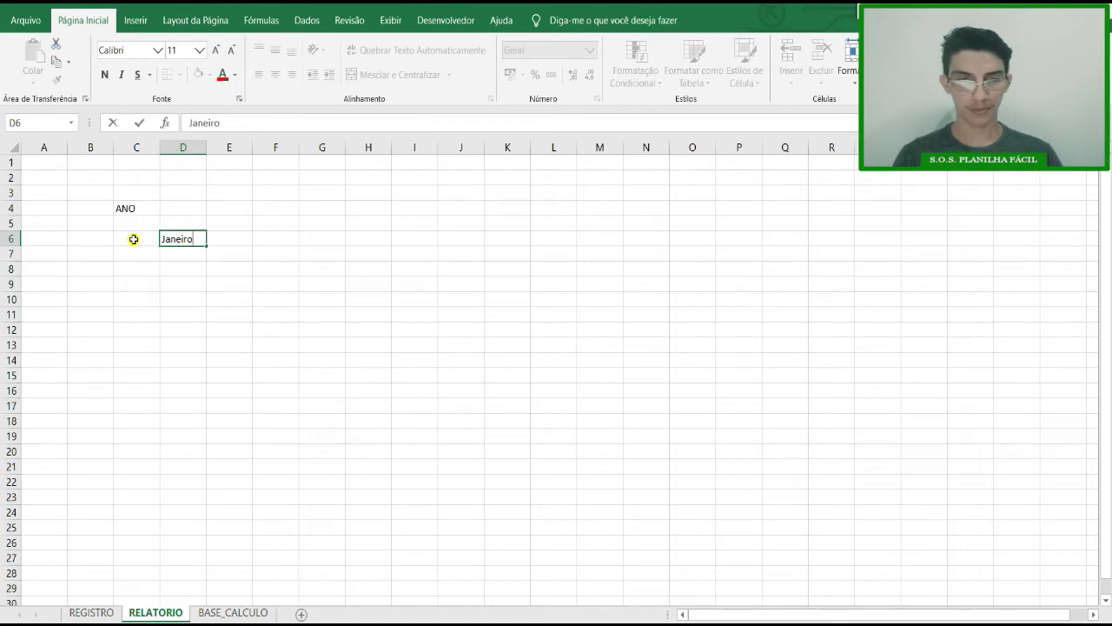
pyautogui.press('Tab')
pyautogui.click(181, 238)
pyautogui.moveTo(206, 246); pyautogui.dragTo(708, 243)
pyautogui.click(628, 310)
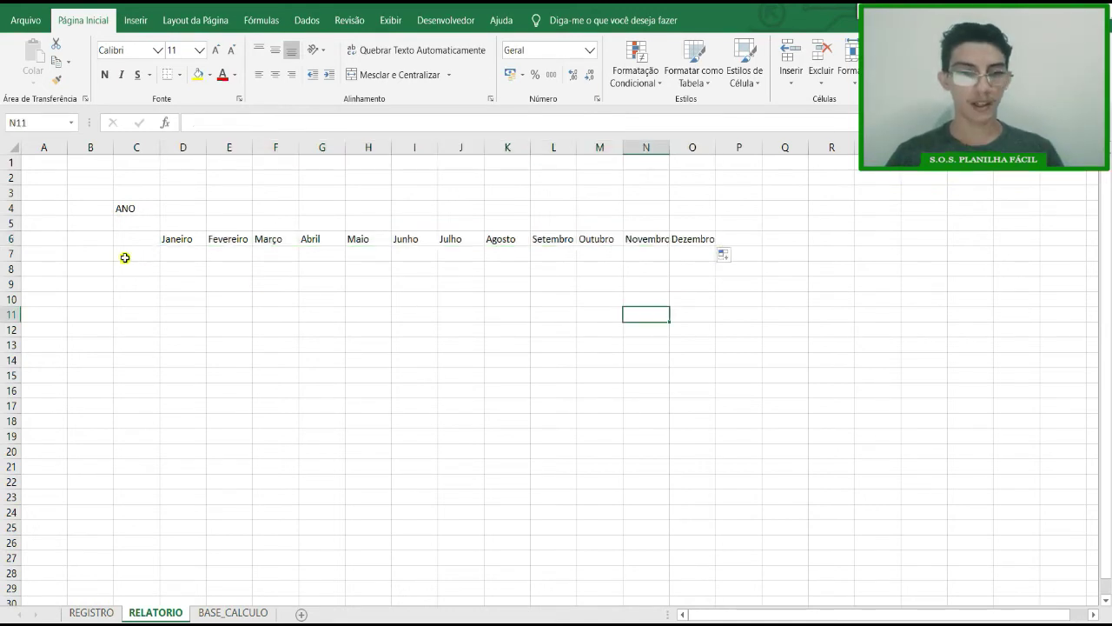
# Step: Widen column C of the report to make room for the row labels
pyautogui.click(129, 254)
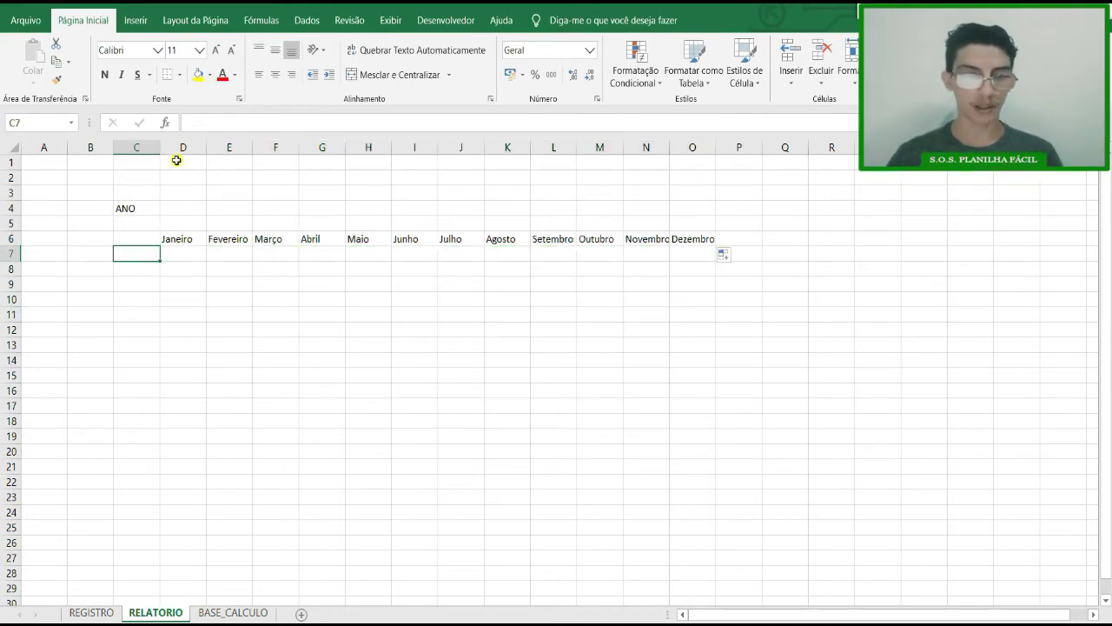
pyautogui.moveTo(162, 140); pyautogui.dragTo(180, 141)
pyautogui.click(340, 464)
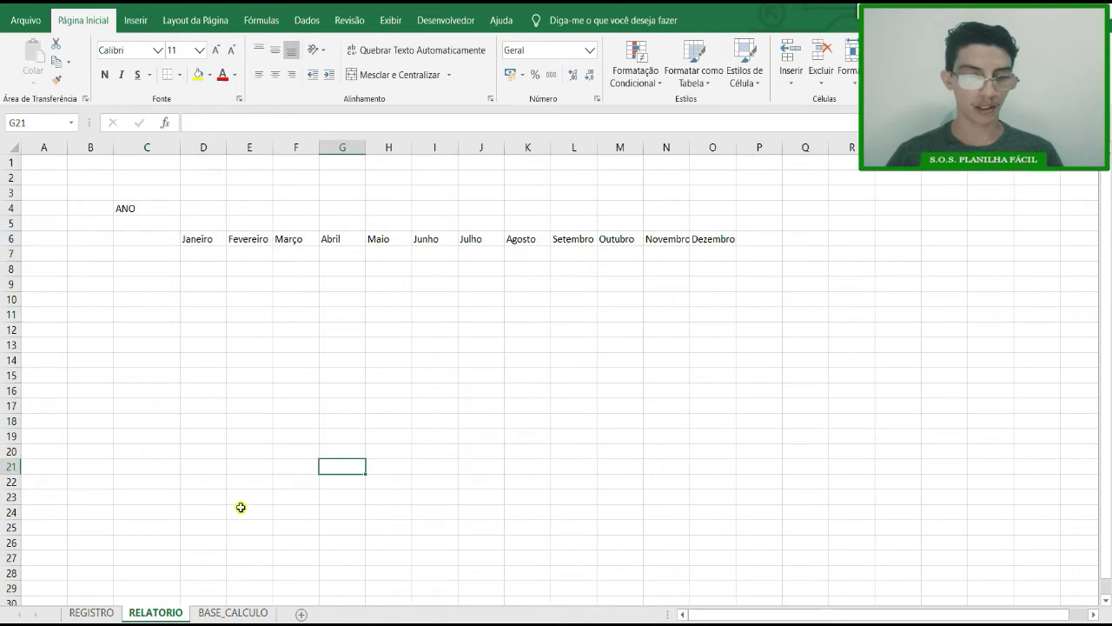
# Step: Enter the account labels CASA, CARTÃO A and CARTÃO B in cells C7 to C9 of the RELATORIO sheet
pyautogui.click(92, 613)
pyautogui.click(135, 612)
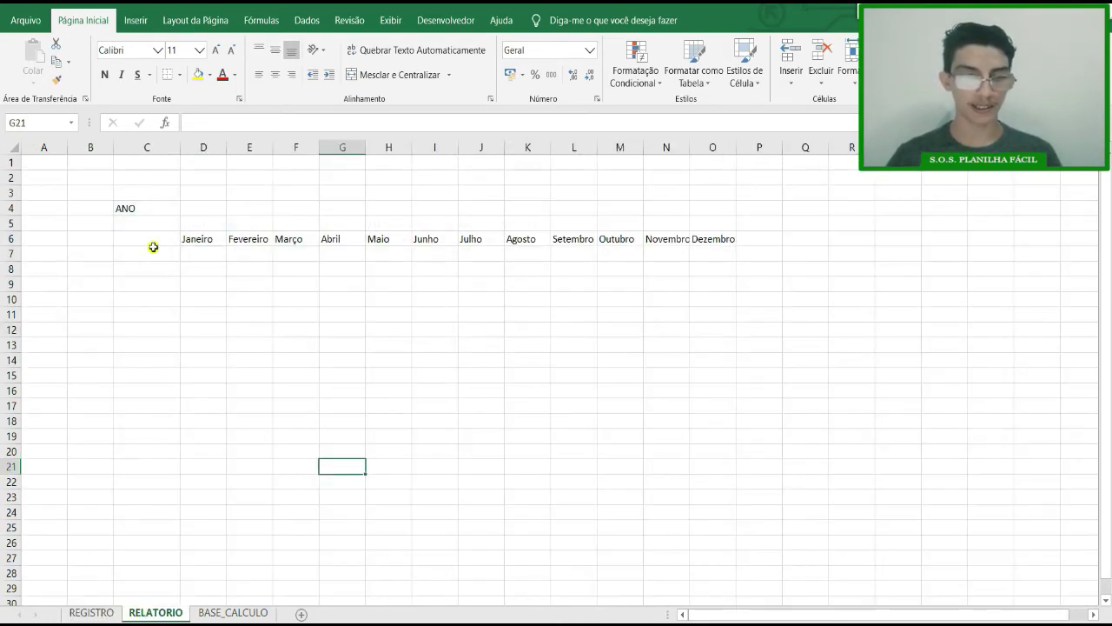
pyautogui.click(161, 250)
pyautogui.write('CA')
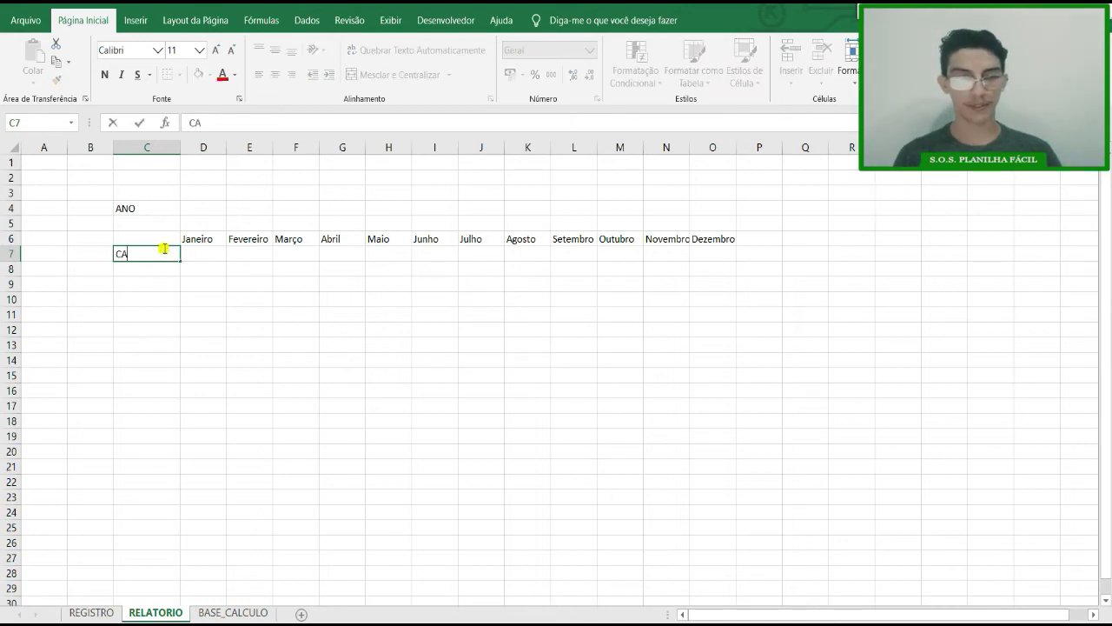
pyautogui.write('SA')
pyautogui.press('Return')
pyautogui.write('CARTÃO A')
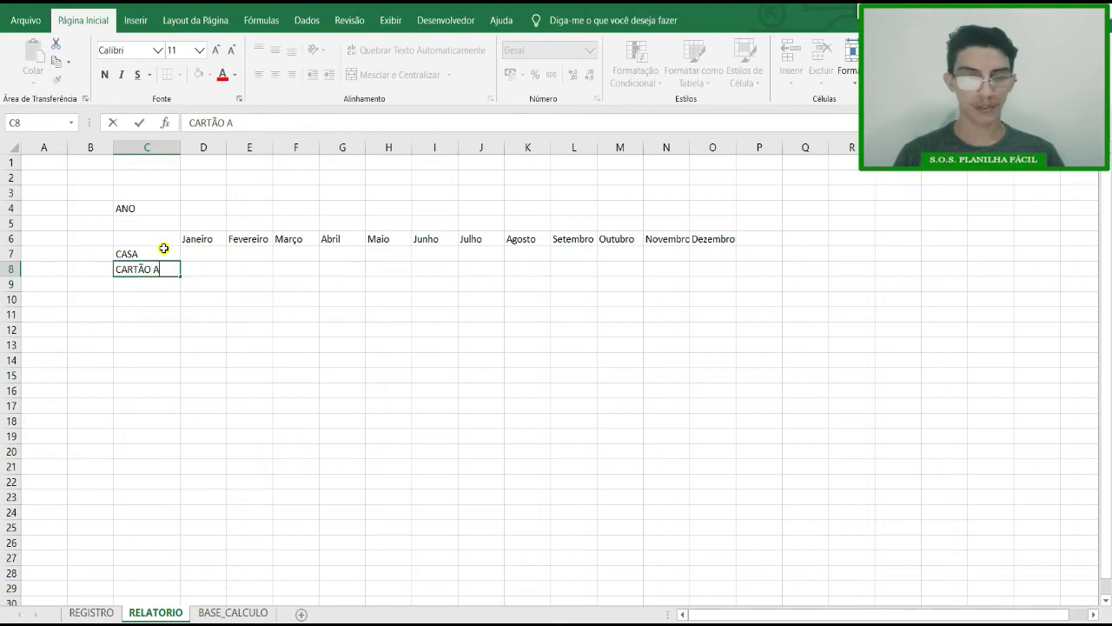
pyautogui.press('Return')
pyautogui.write('CAR')
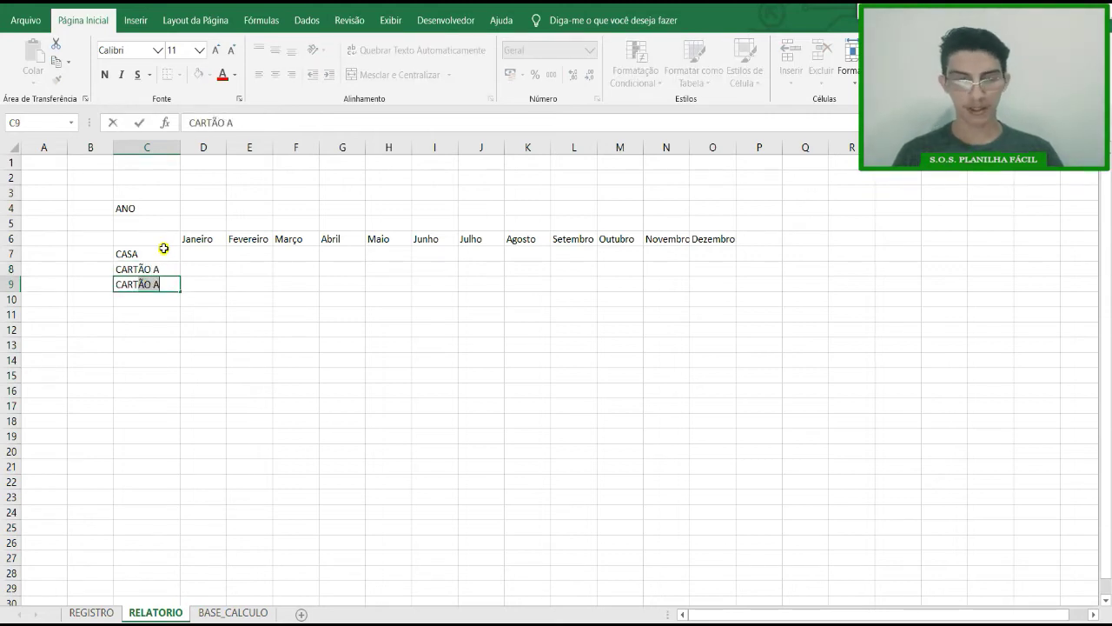
pyautogui.write('TÃO B')
pyautogui.press('Return')
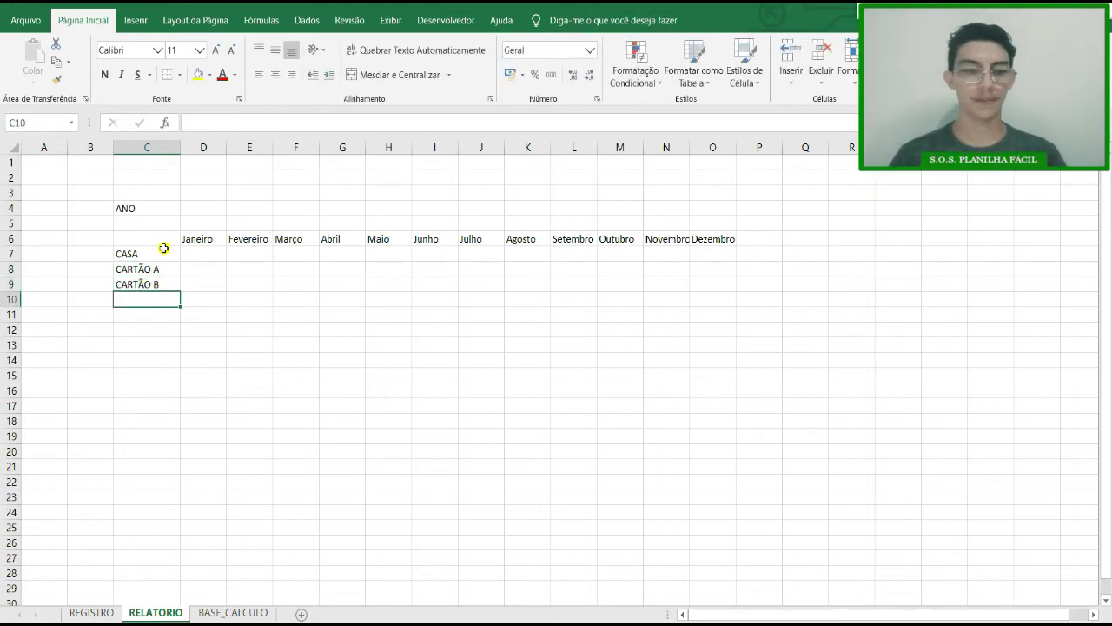
# Step: Apply all borders to the report grid C6:O9
pyautogui.click(261, 314)
pyautogui.moveTo(174, 239); pyautogui.dragTo(705, 287)
pyautogui.click(179, 76)
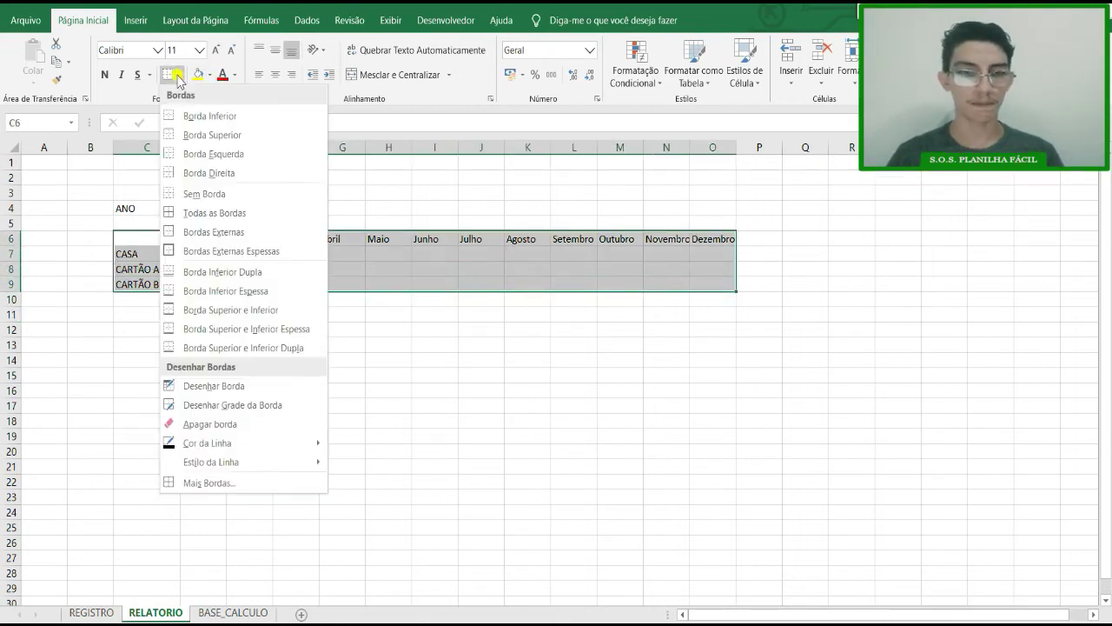
pyautogui.click(224, 214)
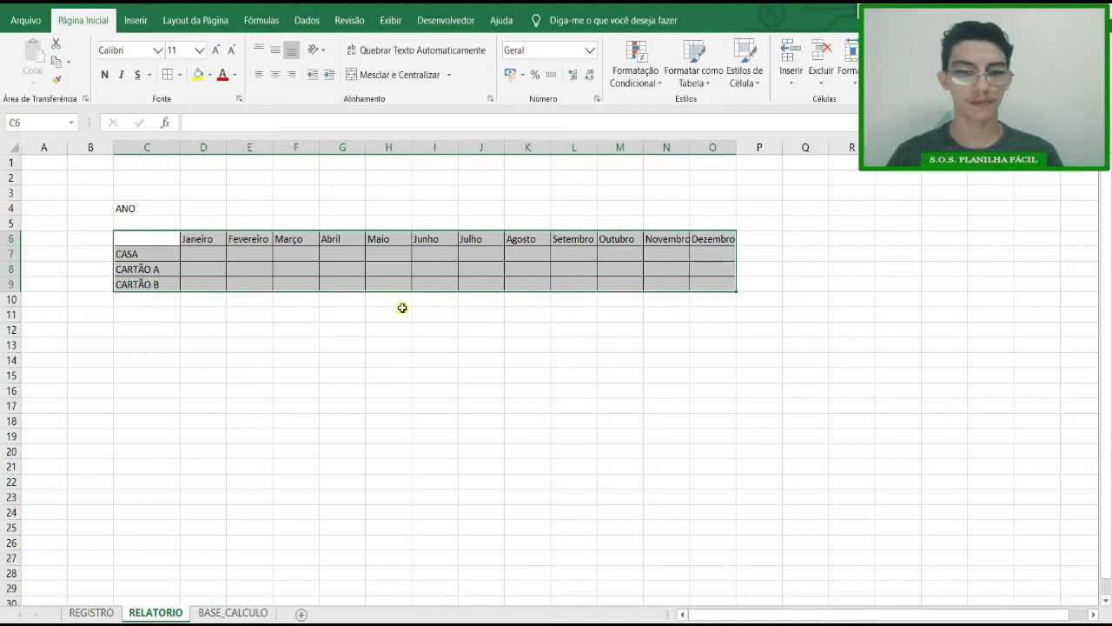
pyautogui.click(568, 372)
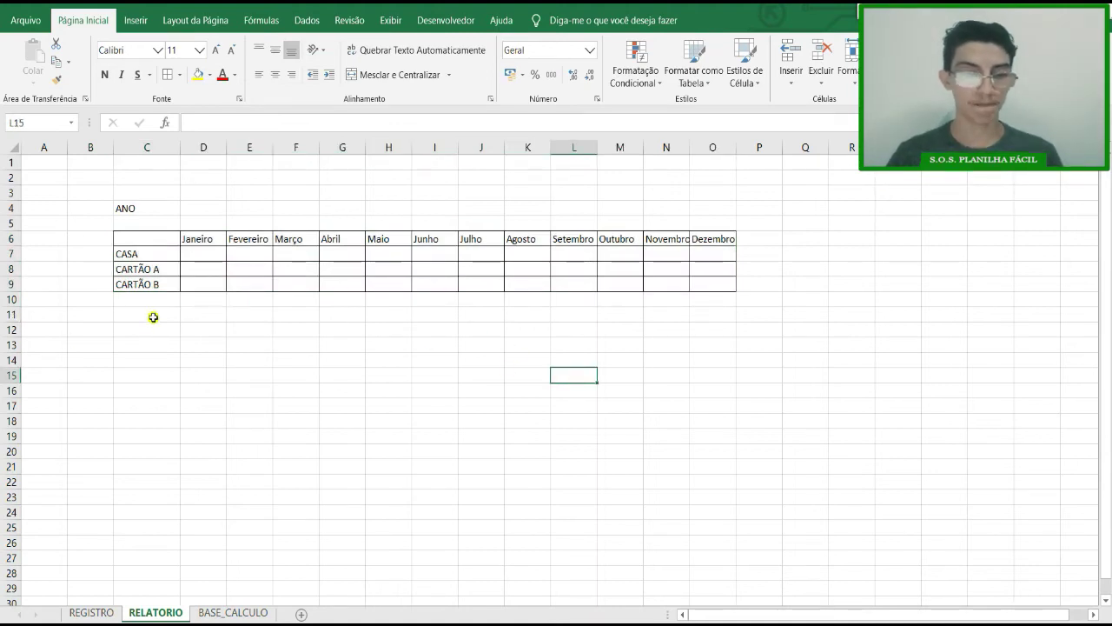
pyautogui.click(153, 317)
# Step: Start a SOMASES formula in D7 with the whole VALOR column of the REGISTRO table, header included, as the sum range
pyautogui.click(200, 252)
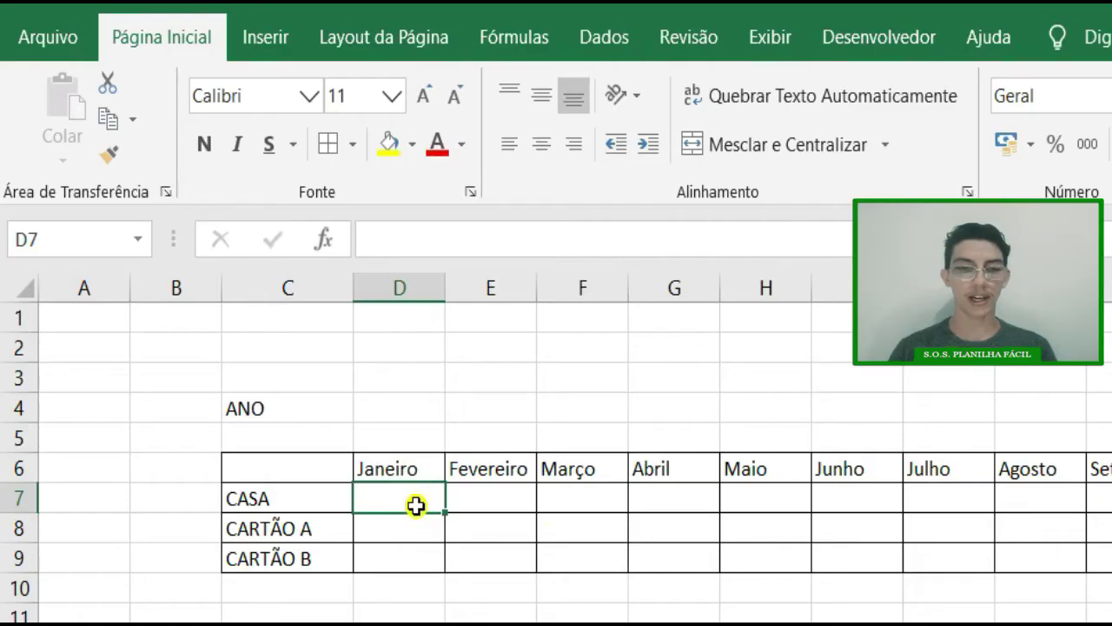
pyautogui.write('=')
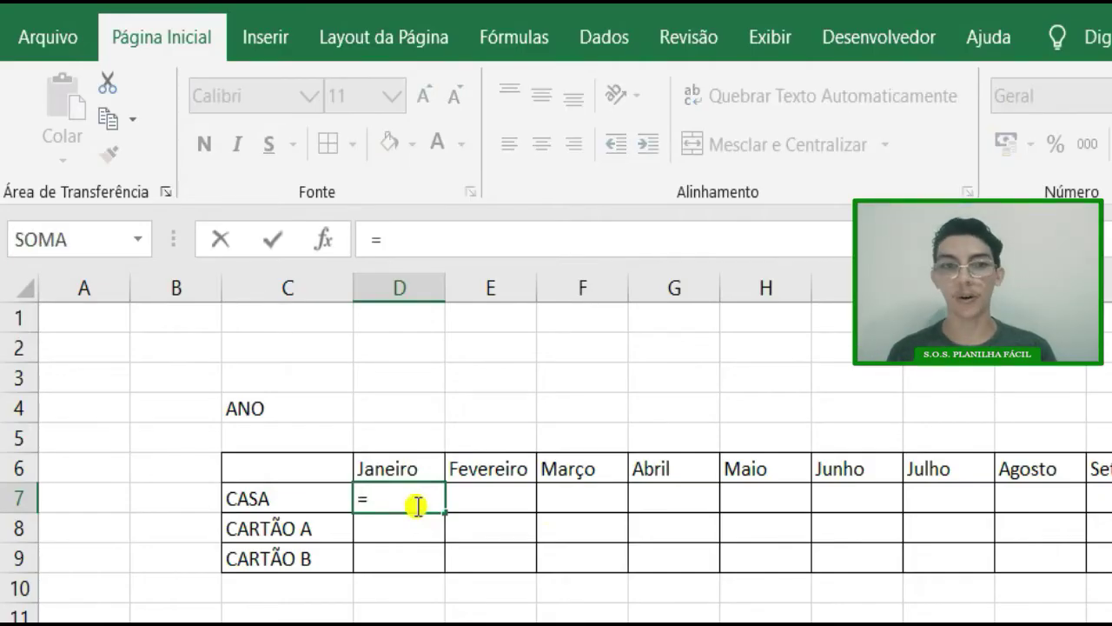
pyautogui.write('SOMASES')
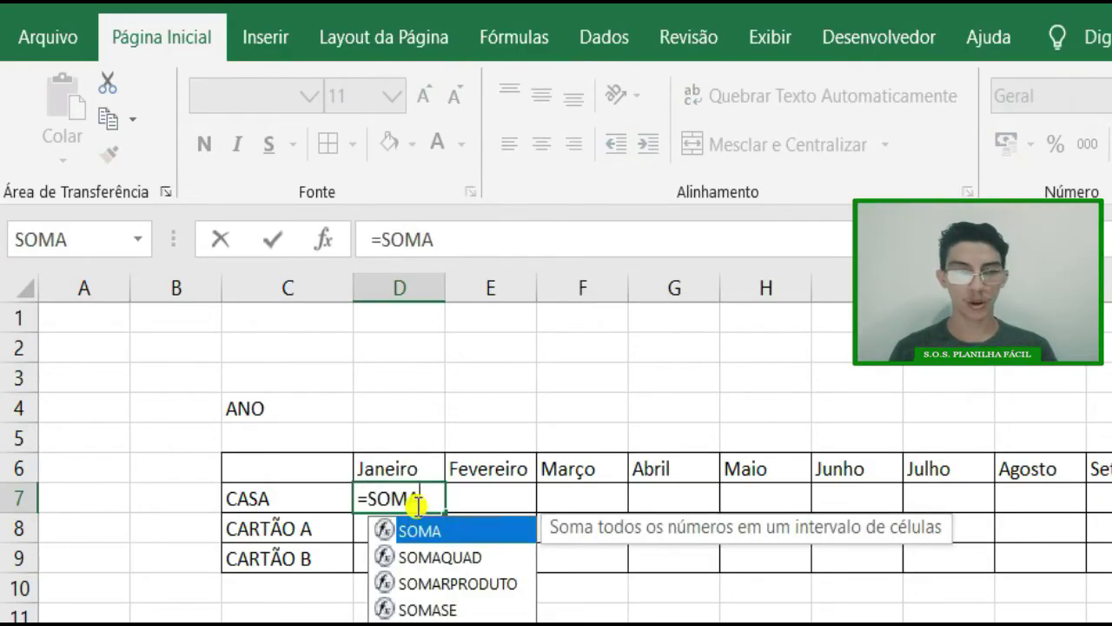
pyautogui.write('(')
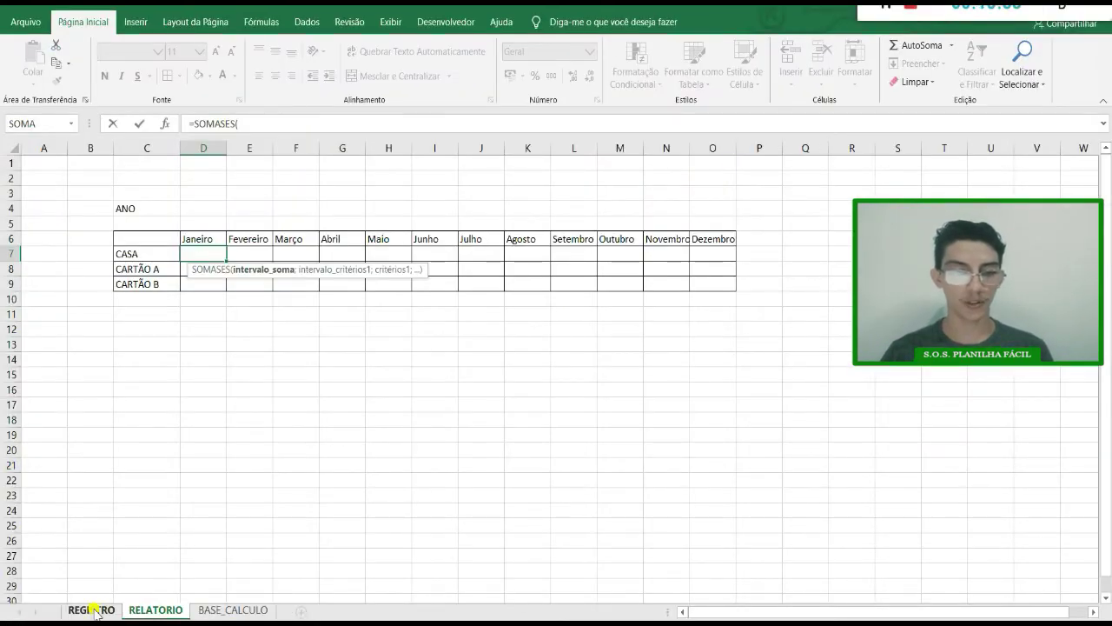
pyautogui.click(94, 611)
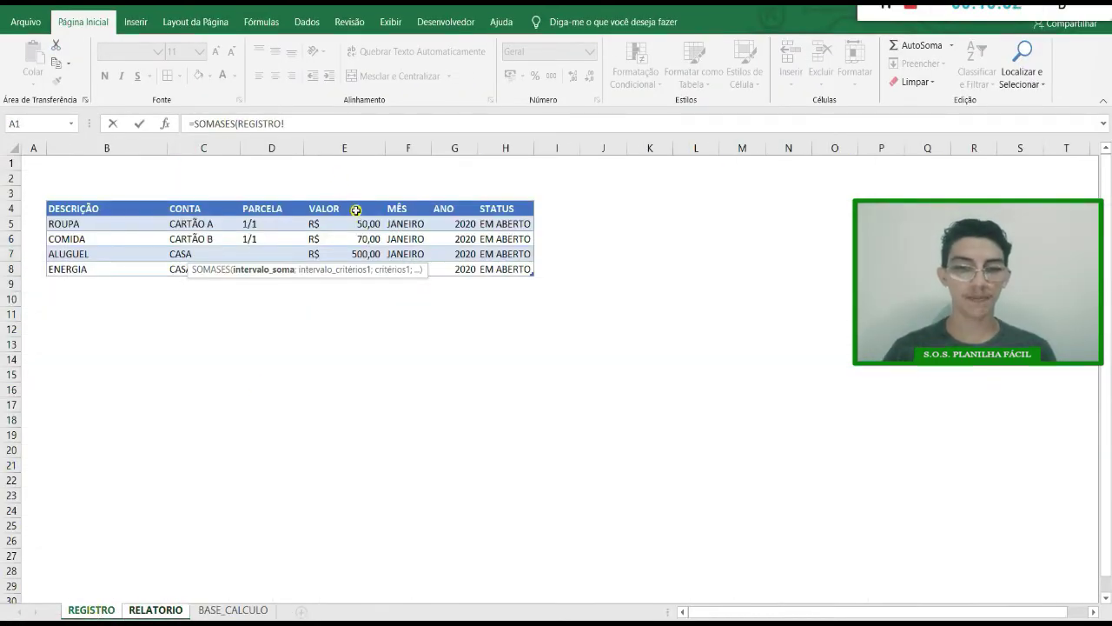
pyautogui.moveTo(358, 209); pyautogui.dragTo(353, 269)
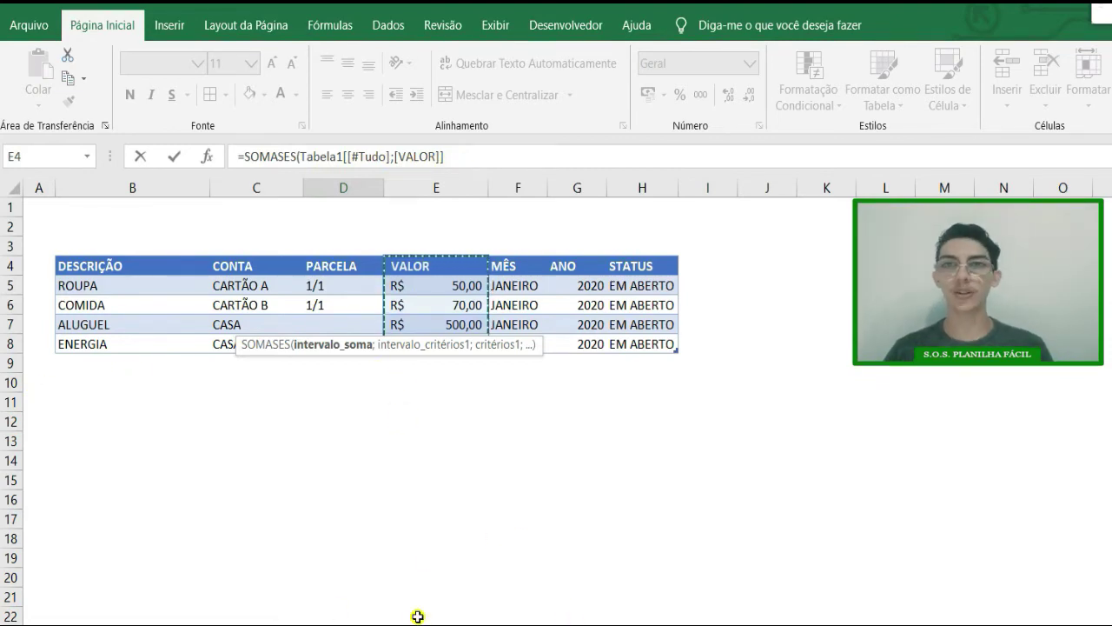
pyautogui.click(452, 186)
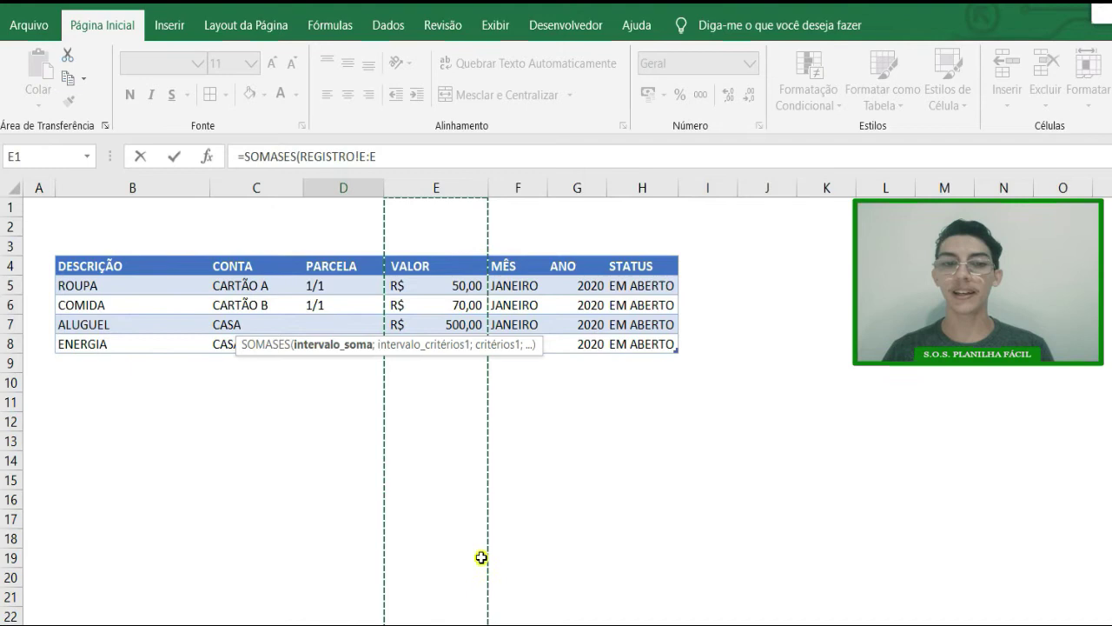
pyautogui.moveTo(447, 263); pyautogui.dragTo(456, 347)
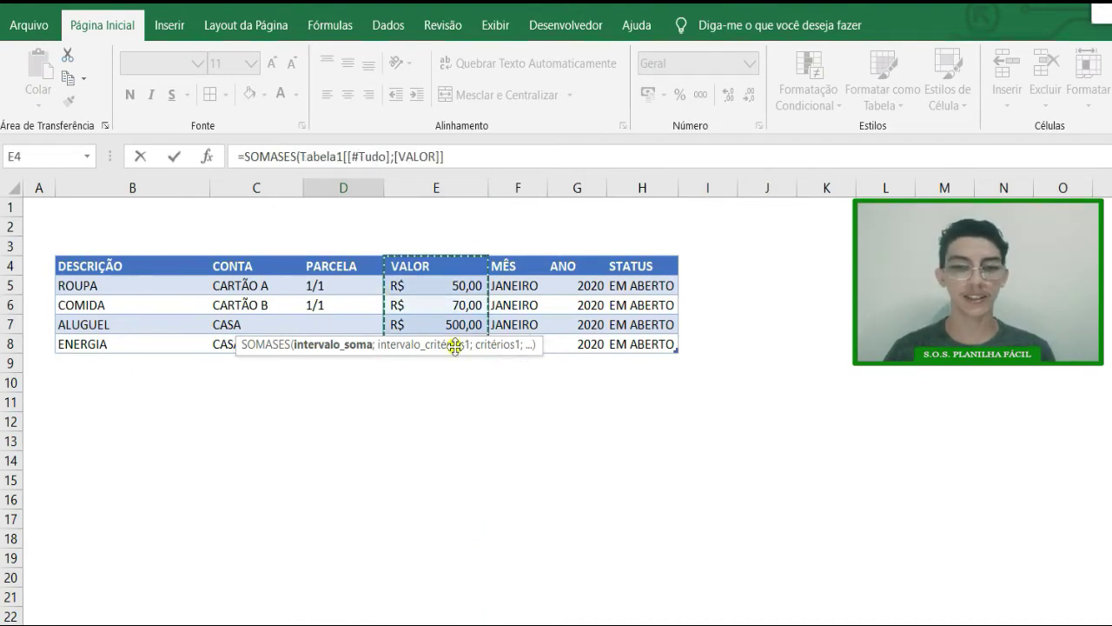
pyautogui.click(466, 156)
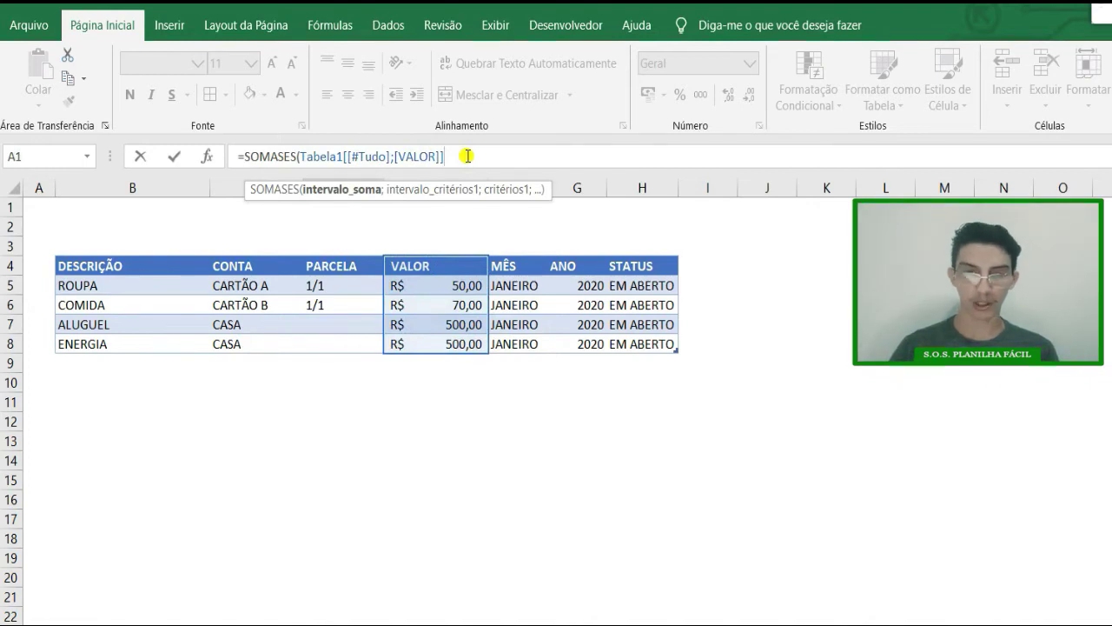
pyautogui.write(';')
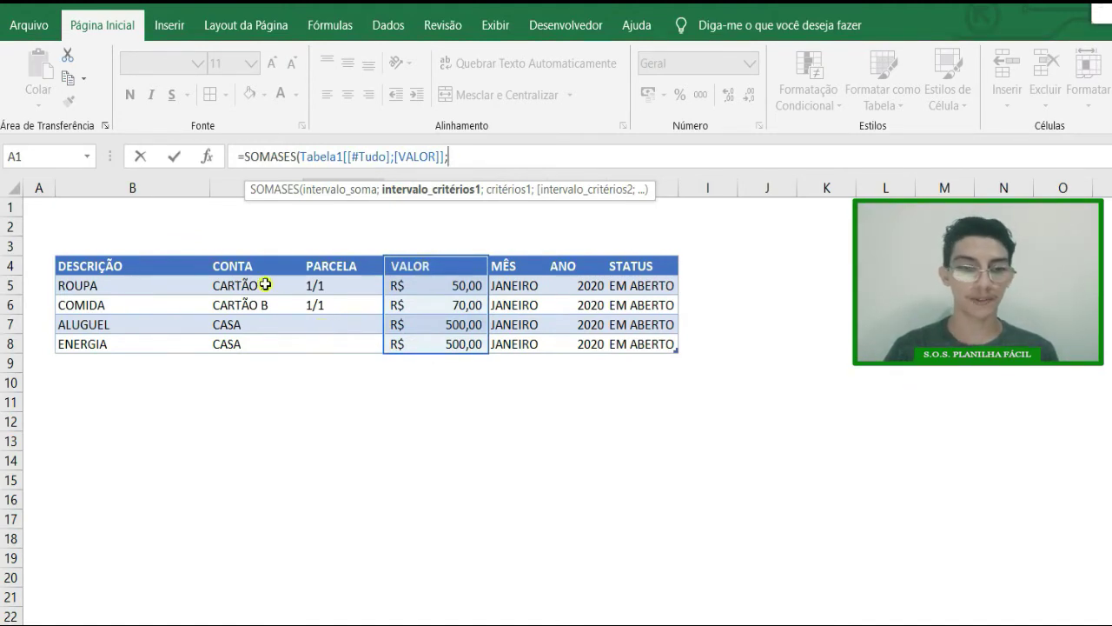
# Step: Add the first SOMASES condition, matching the table's CONTA column, header included, to cell C7 of RELATORIO
pyautogui.moveTo(256, 266); pyautogui.dragTo(270, 336)
pyautogui.write(';')
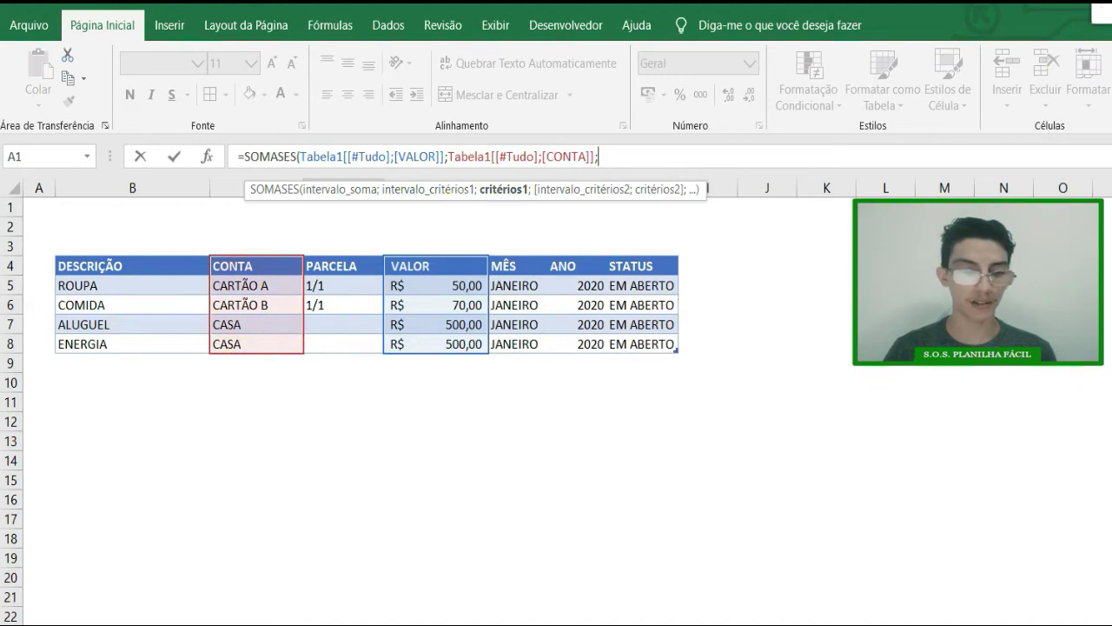
pyautogui.click(235, 624)
pyautogui.click(204, 326)
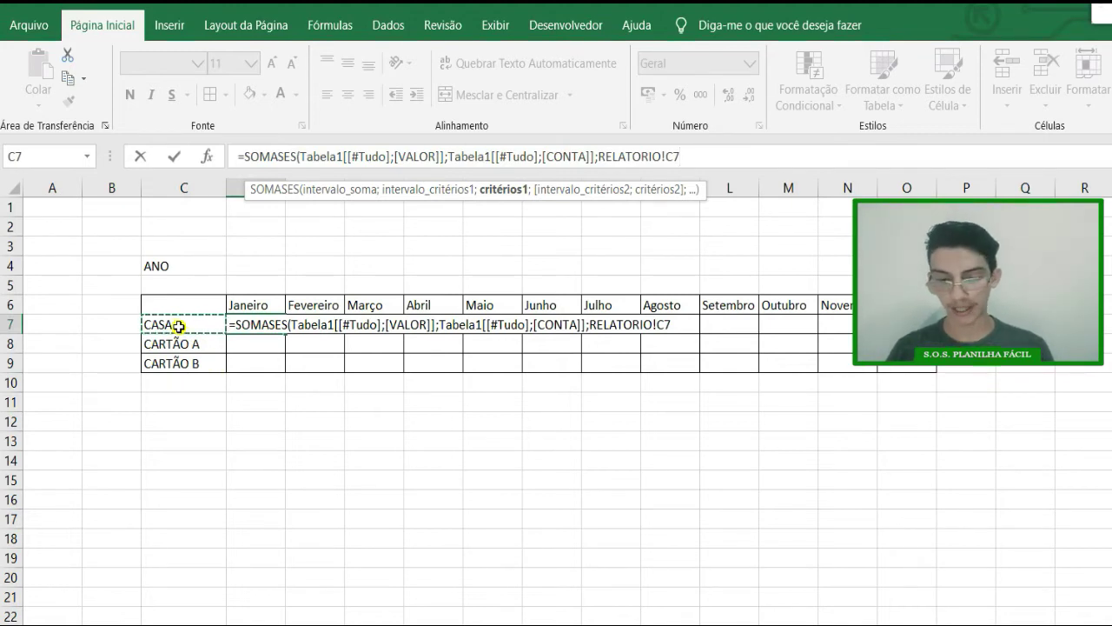
pyautogui.write(';')
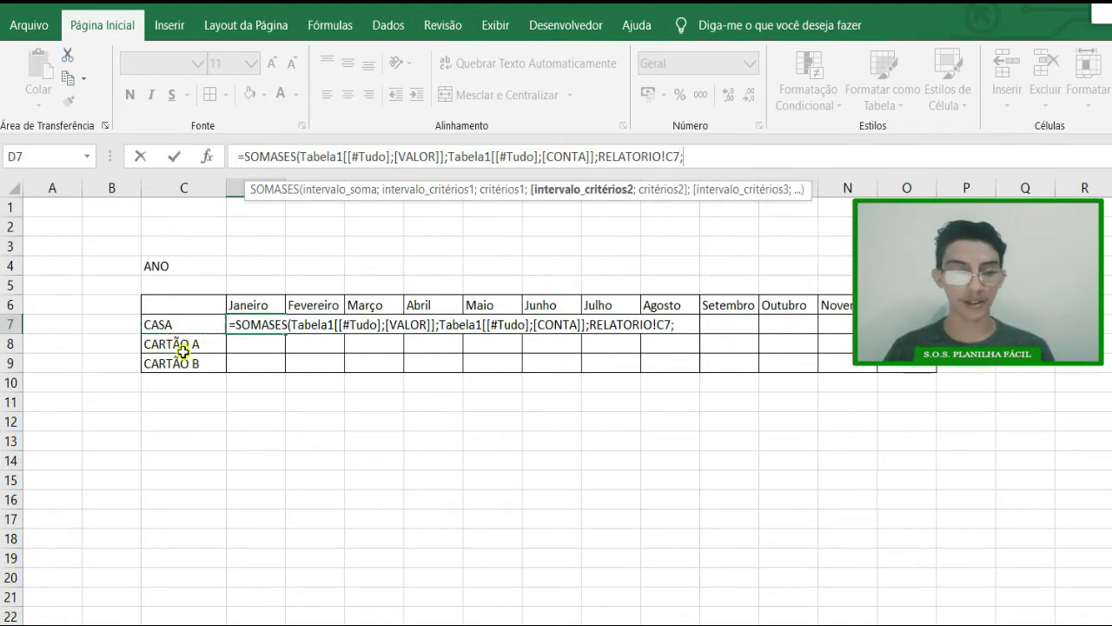
# Step: Add the second SOMASES condition, matching the table's MÊS column, header included, to the month in RELATORIO cell D6
pyautogui.click(188, 625)
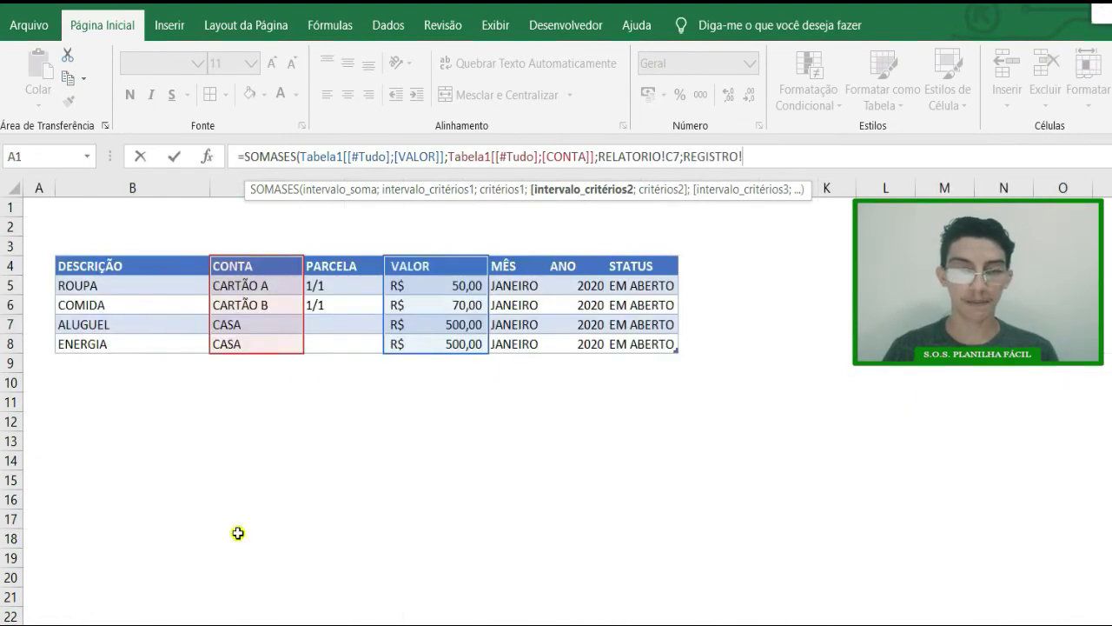
pyautogui.moveTo(519, 260); pyautogui.dragTo(521, 340)
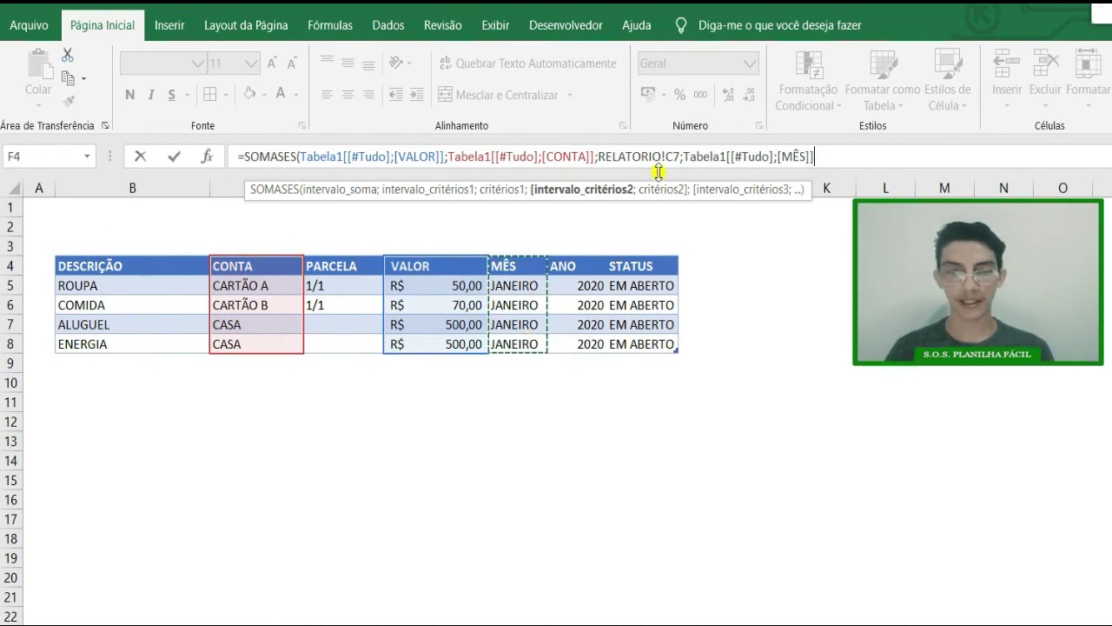
pyautogui.write(';')
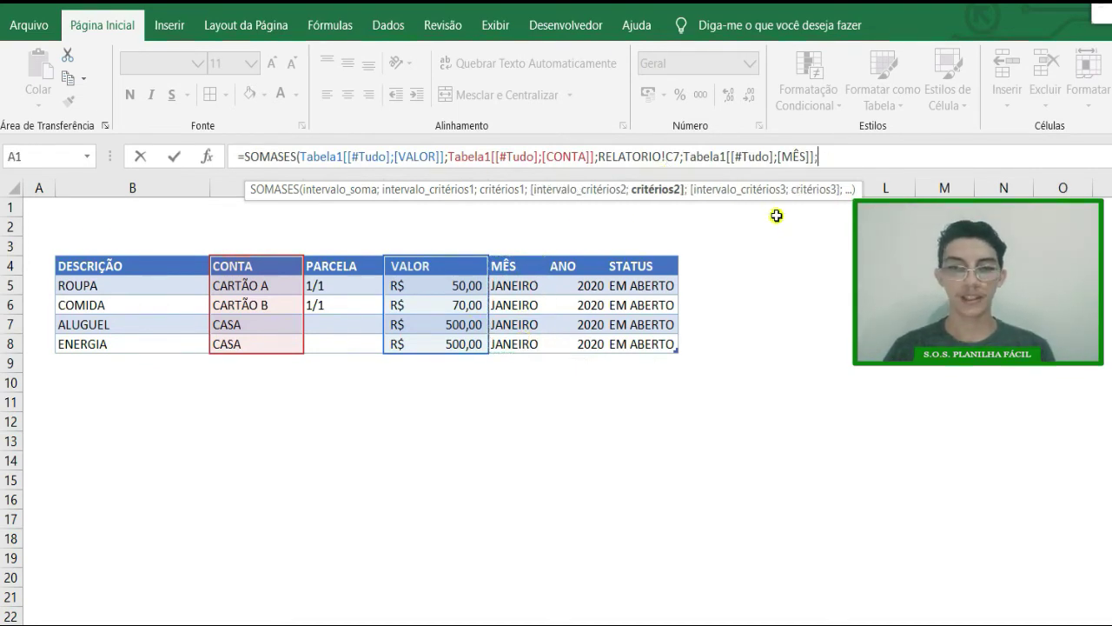
pyautogui.click(269, 623)
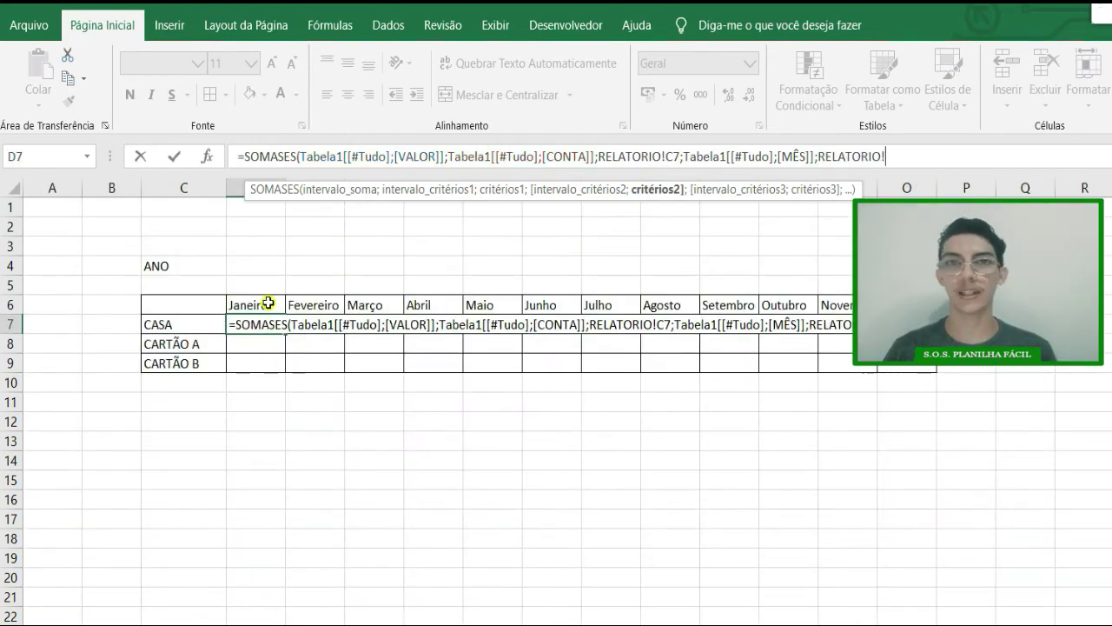
pyautogui.click(269, 302)
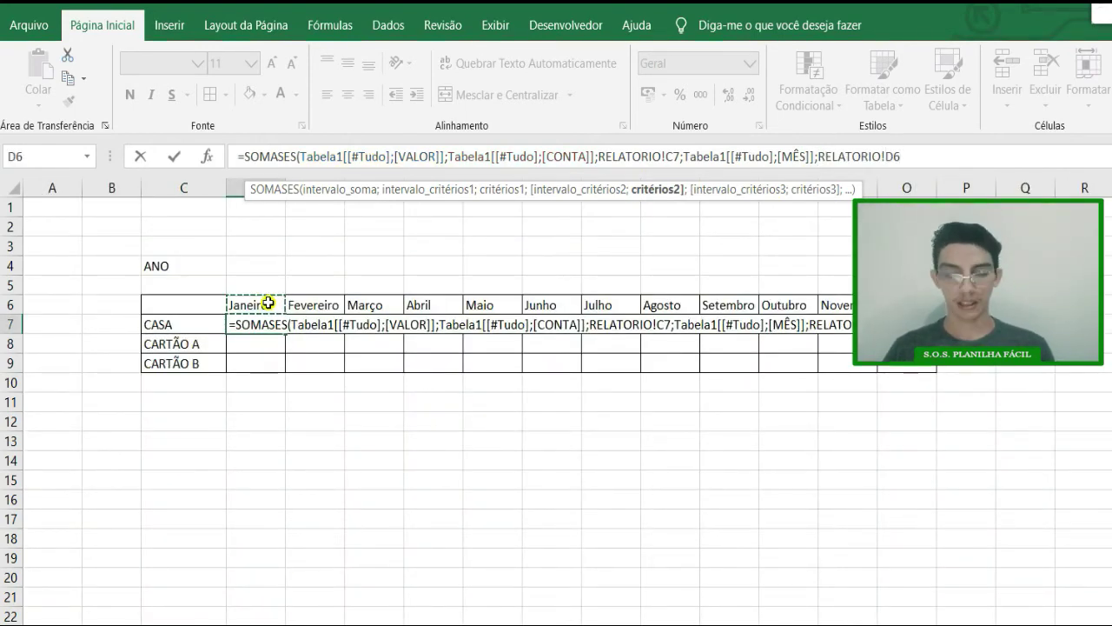
pyautogui.write(';')
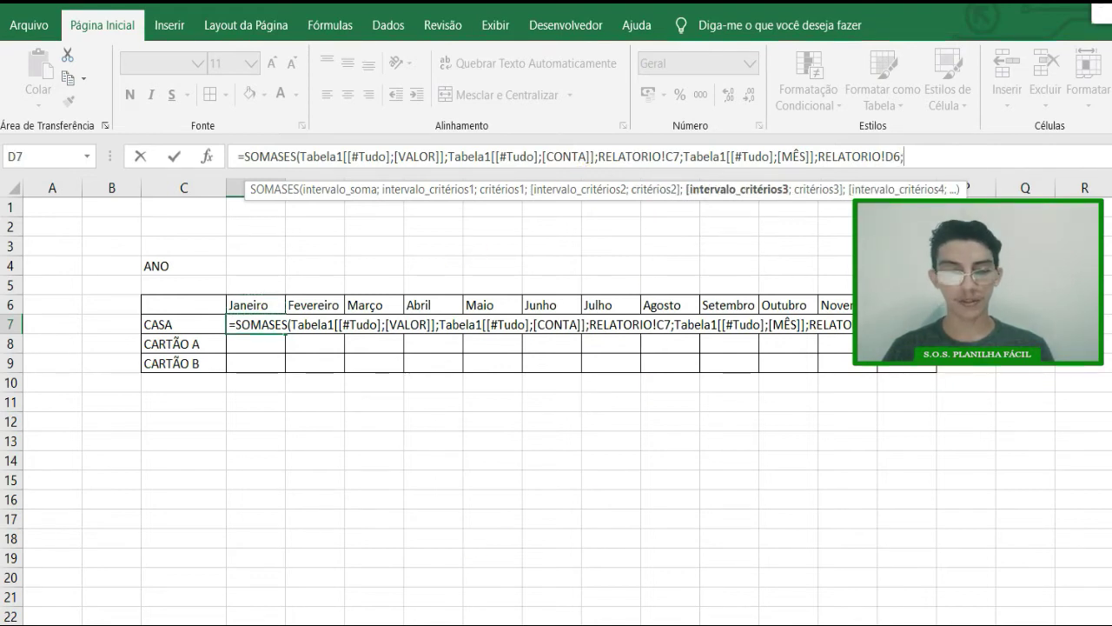
# Step: Add the third SOMASES condition, matching the table's ANO column to RELATORIO cell D4, and complete the formula in D7
pyautogui.click(347, 623)
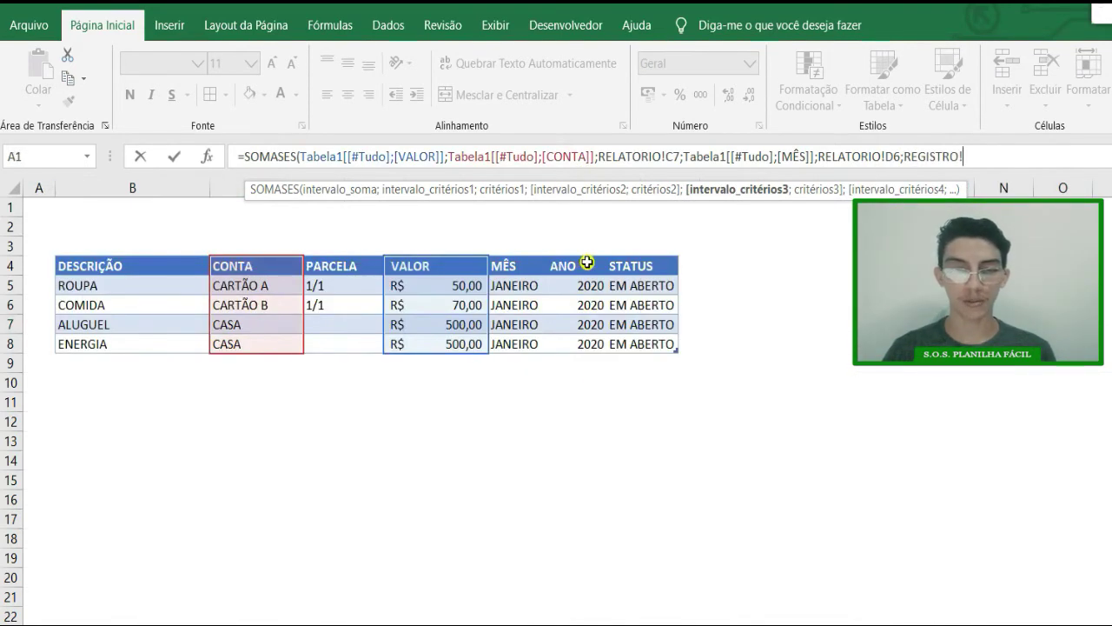
pyautogui.moveTo(587, 264); pyautogui.dragTo(594, 344)
pyautogui.write(';')
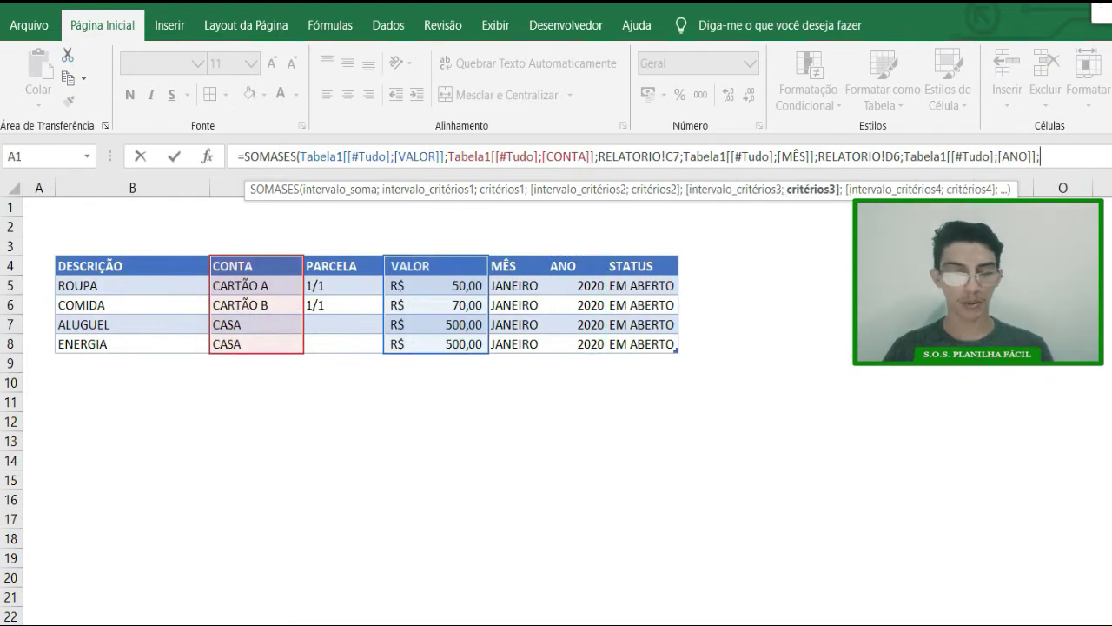
pyautogui.hotkey('ctrl', 'pageup')
pyautogui.click(248, 266)
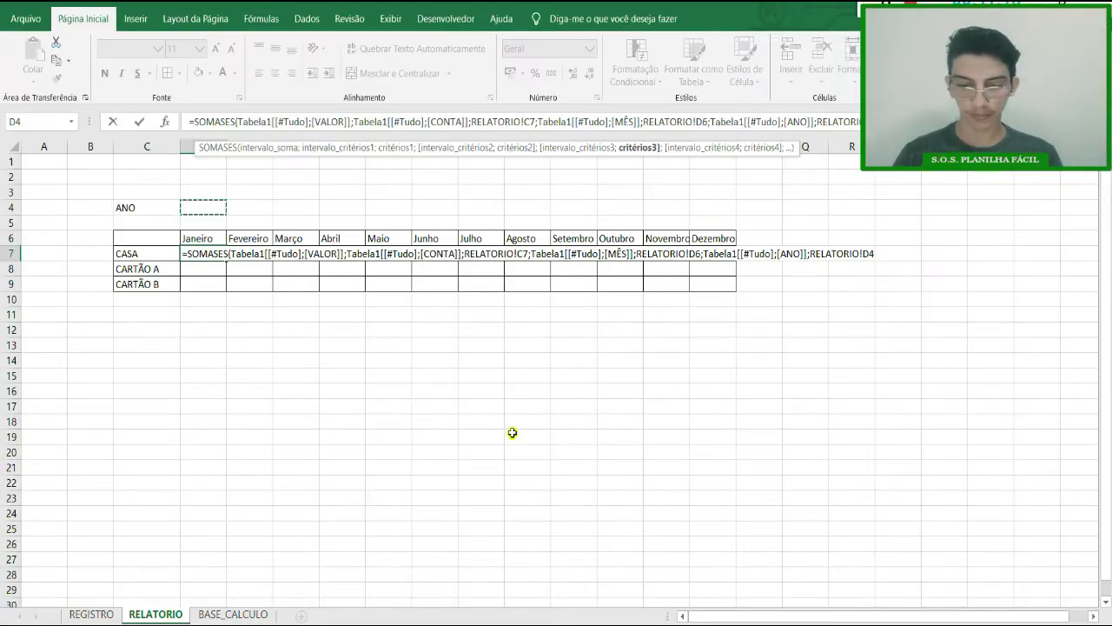
pyautogui.press('Return')
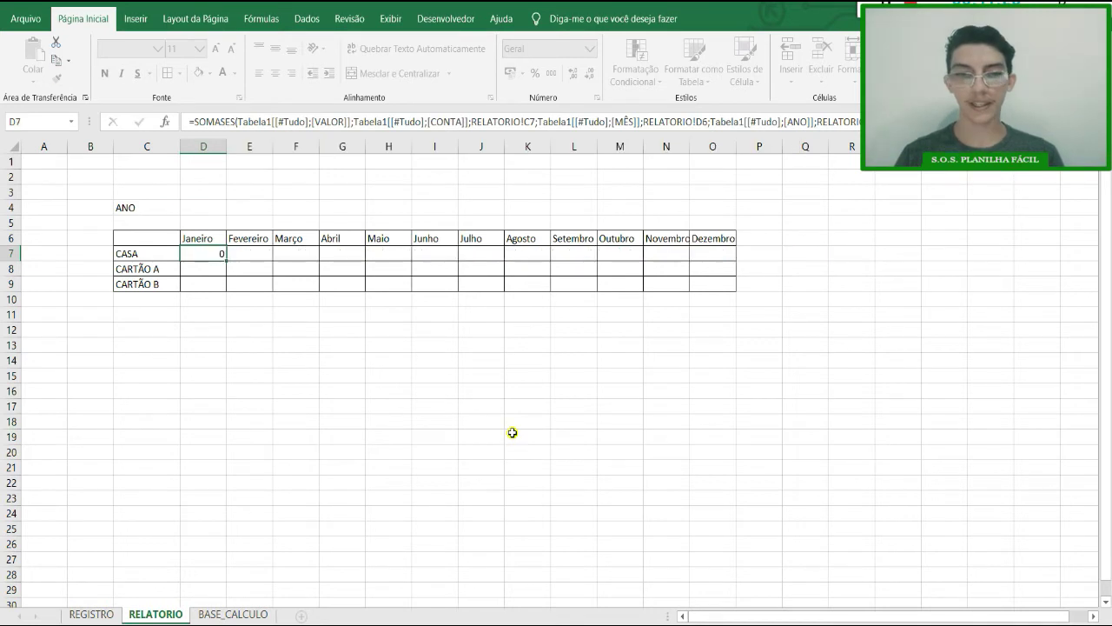
# Step: Enter 2020 as the report year in cell D4 of RELATORIO
pyautogui.click(219, 254)
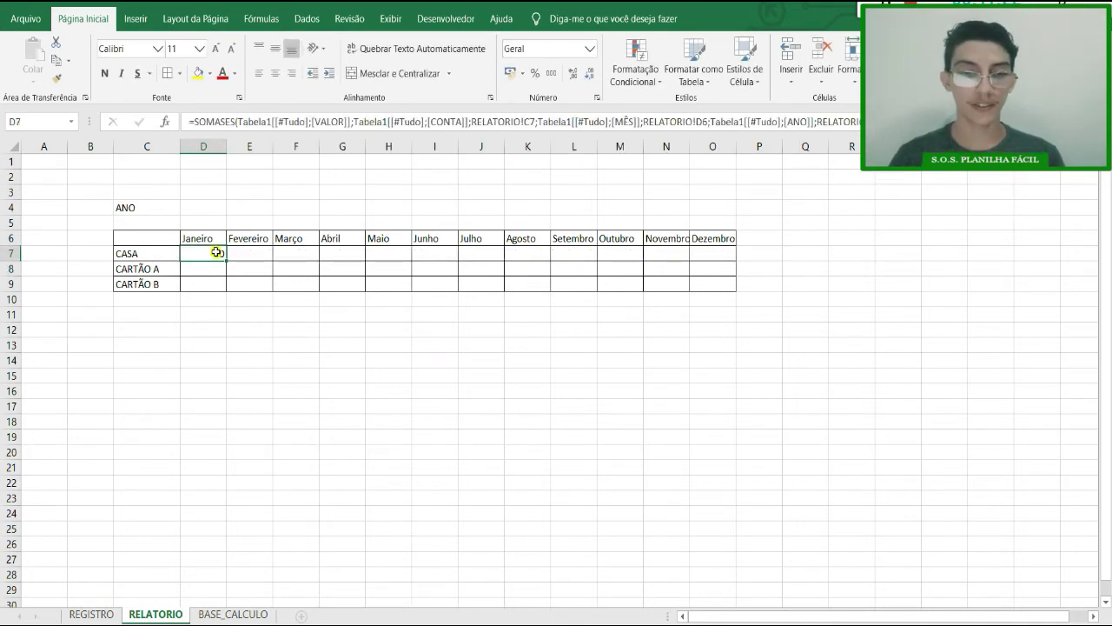
pyautogui.click(93, 613)
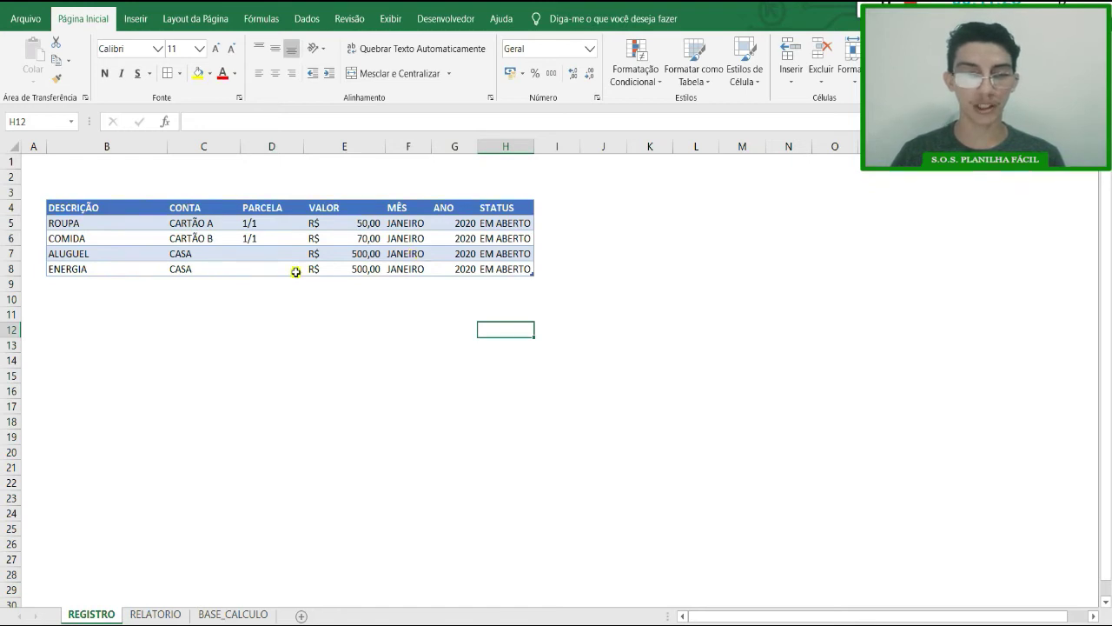
pyautogui.click(157, 614)
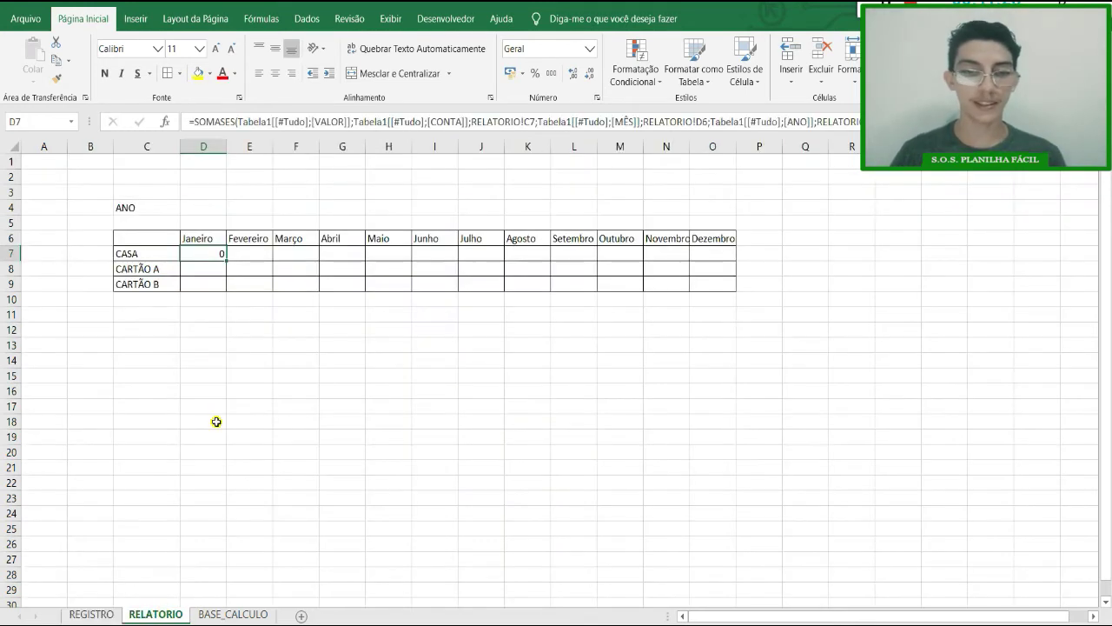
pyautogui.click(203, 206)
pyautogui.write('2020')
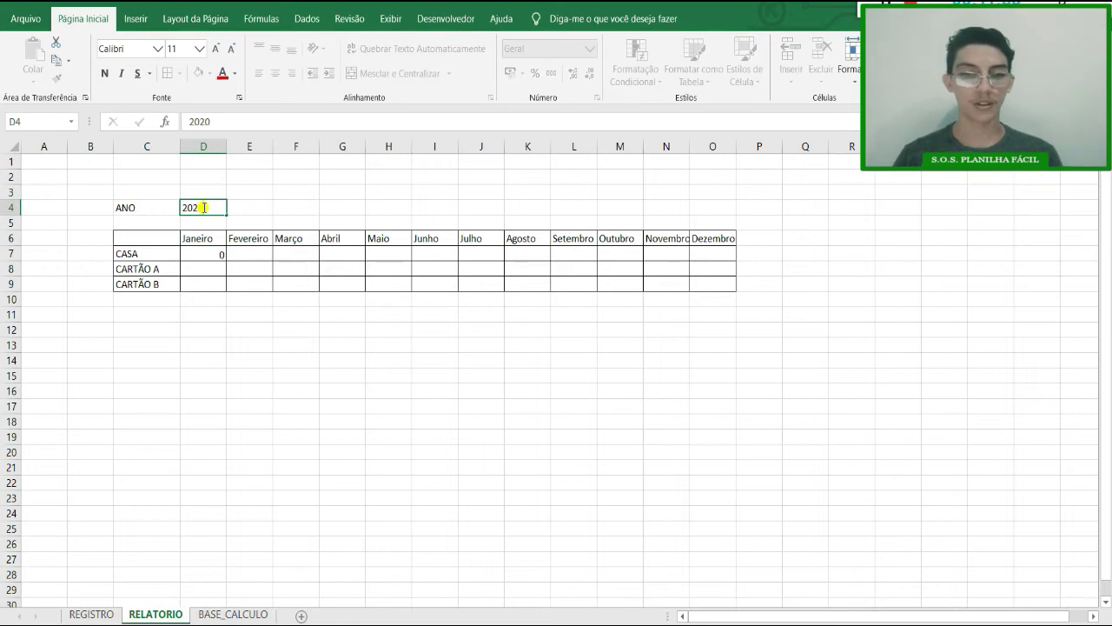
pyautogui.press('Return')
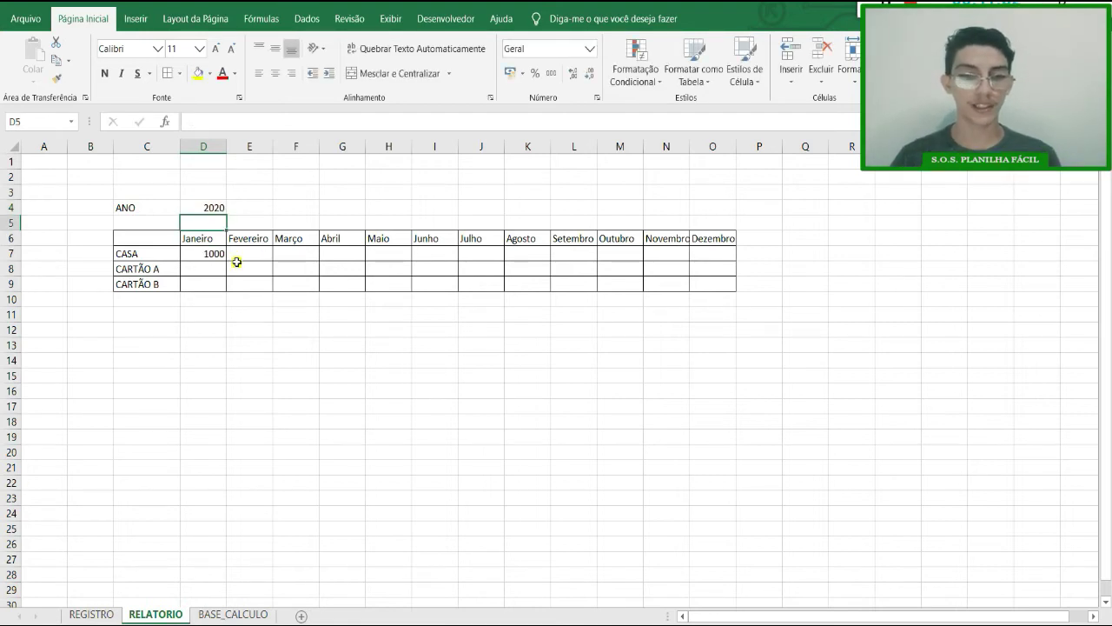
# Step: Set the VALOR of the ENERGIA expense to 150 in the REGISTRO table
pyautogui.click(87, 617)
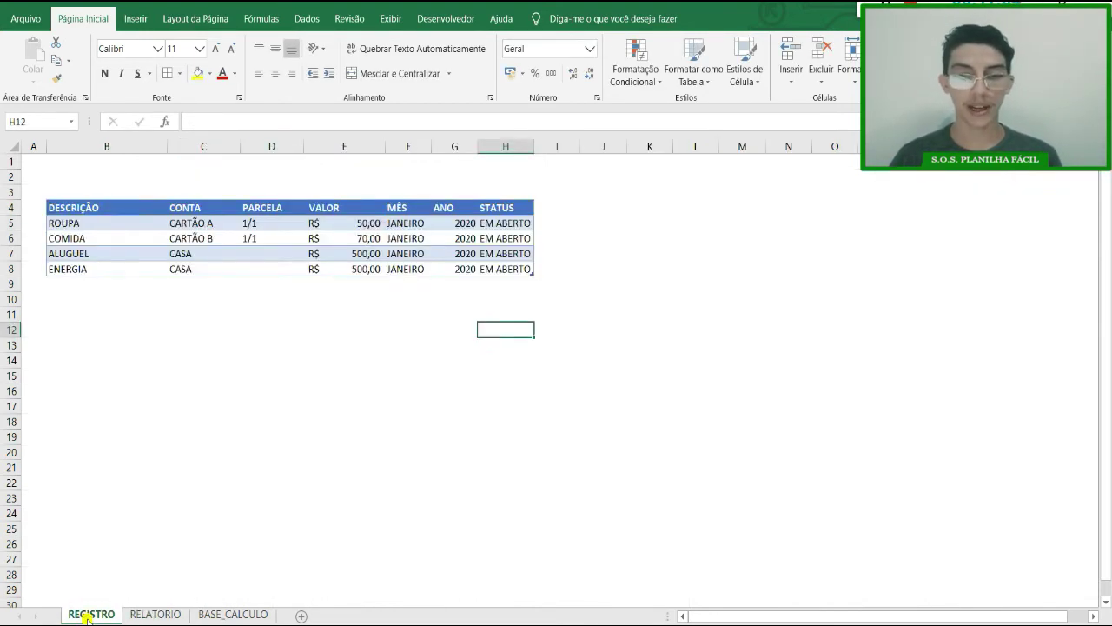
pyautogui.click(349, 251)
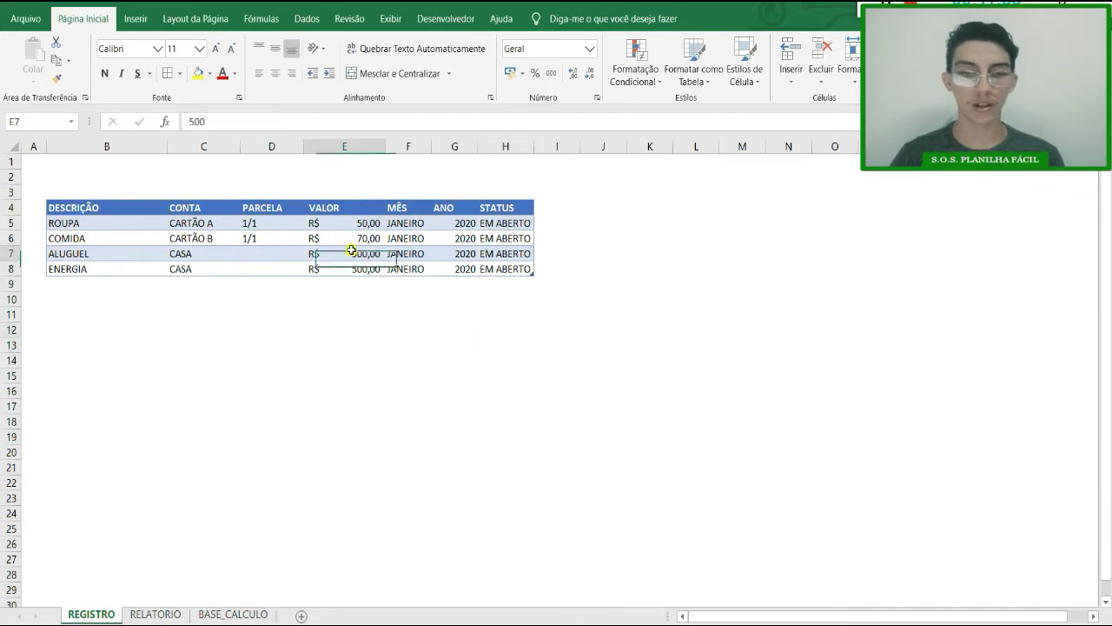
pyautogui.click(355, 268)
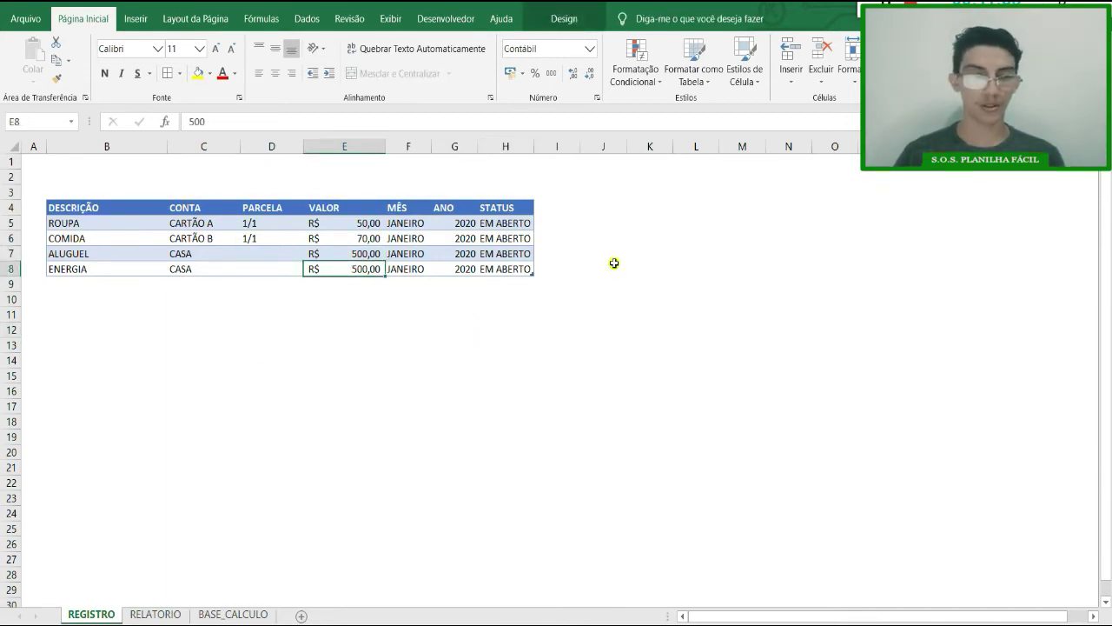
pyautogui.write('150')
pyautogui.press('Return')
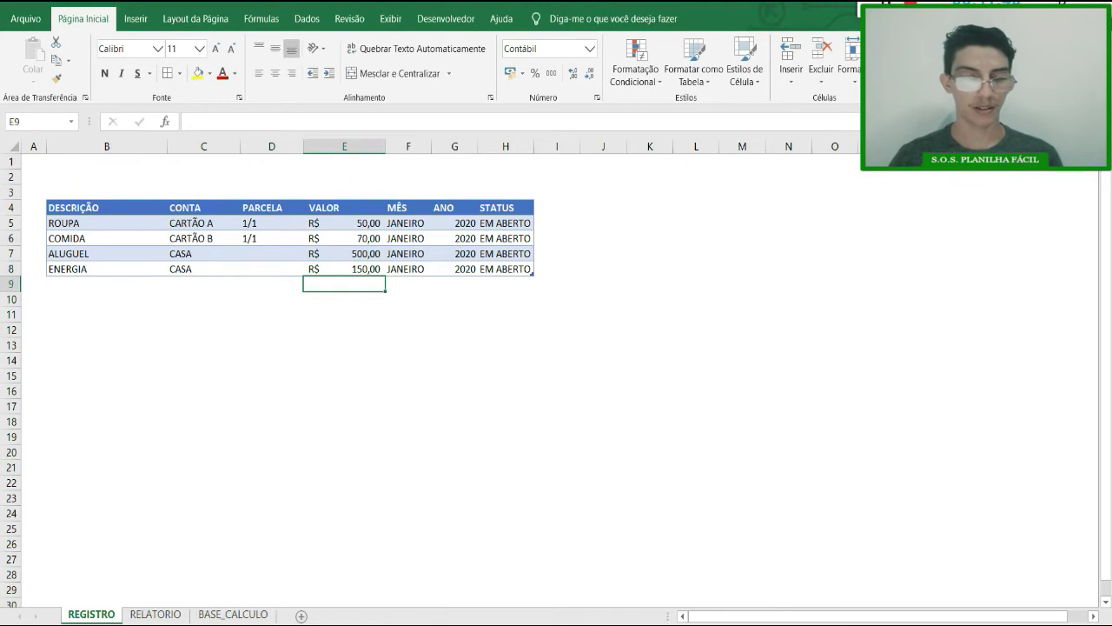
# Step: Apply the accounting currency format to the monthly grid D7:O9 on RELATORIO
pyautogui.click(157, 615)
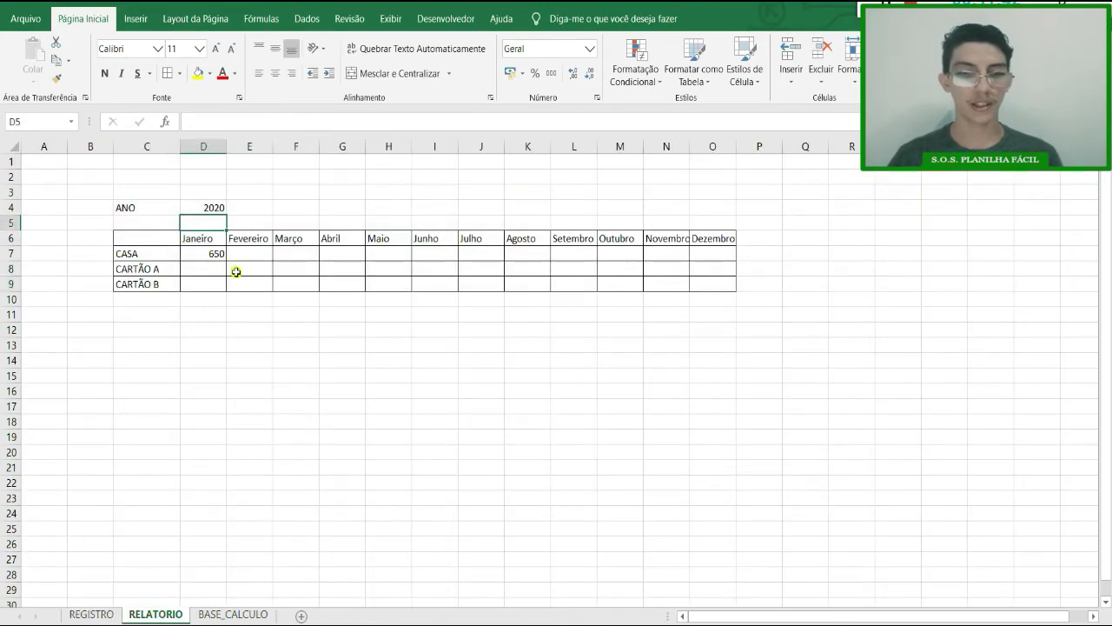
pyautogui.moveTo(202, 251); pyautogui.dragTo(711, 285)
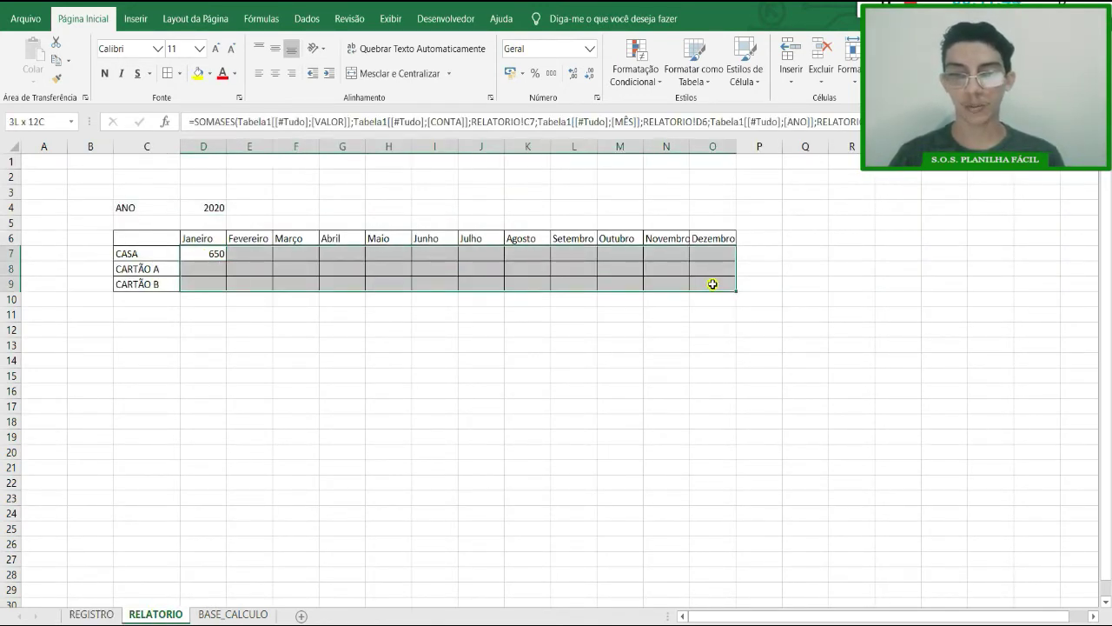
pyautogui.click(511, 74)
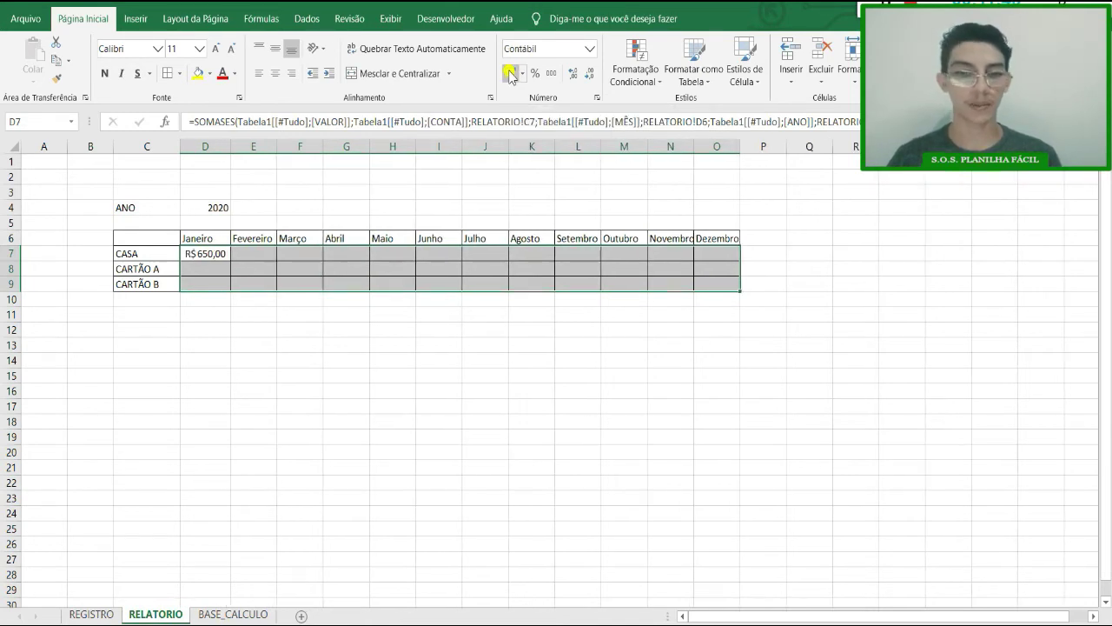
pyautogui.click(346, 380)
pyautogui.moveTo(214, 253); pyautogui.dragTo(213, 284)
pyautogui.click(357, 319)
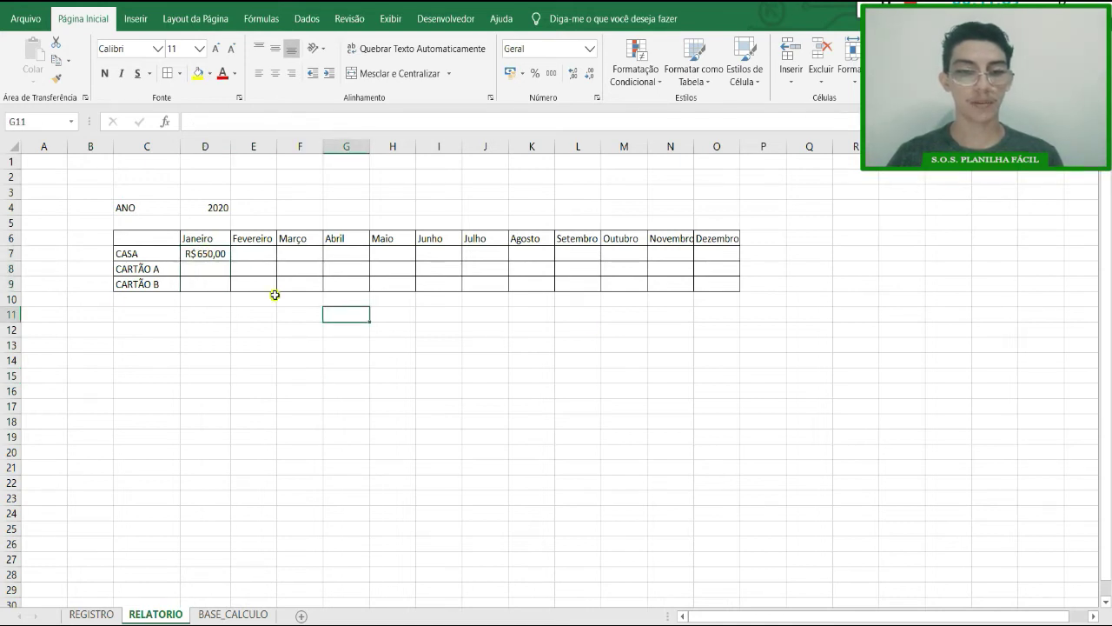
# Step: Try to fill the SOMASES formula from D7 down through the CARTÃO A and CARTÃO B rows
pyautogui.click(203, 253)
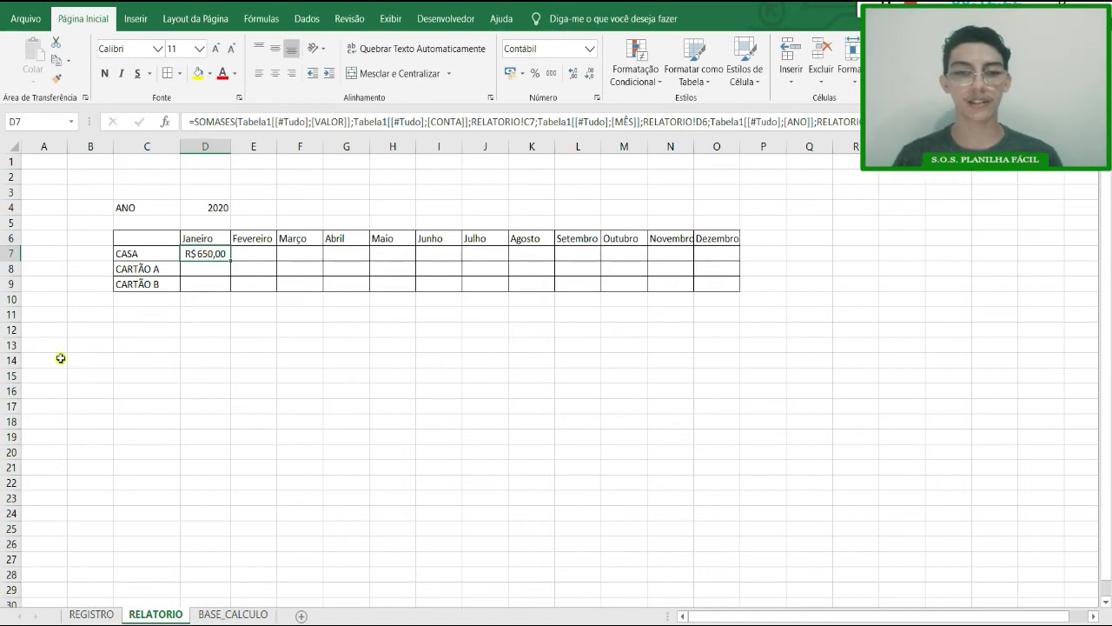
pyautogui.press('Return')
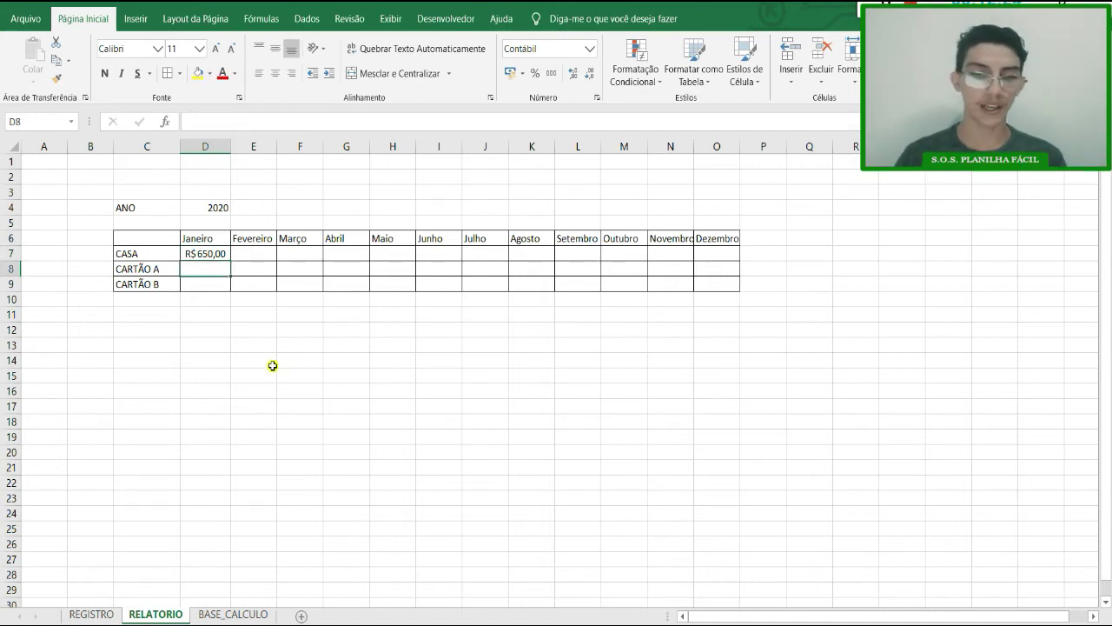
pyautogui.click(220, 253)
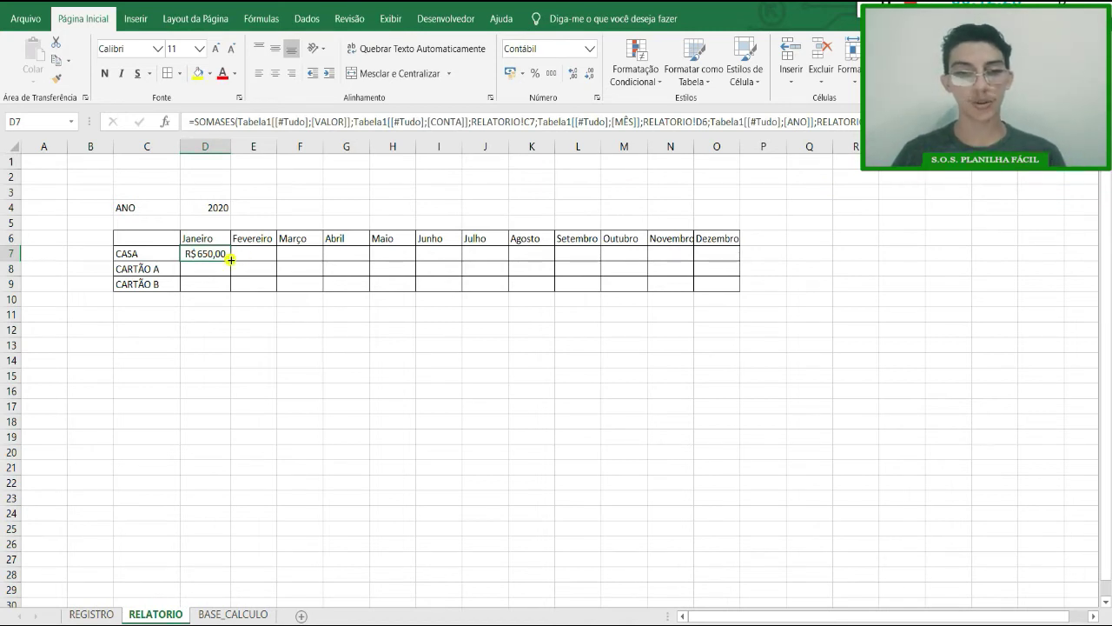
pyautogui.moveTo(232, 259); pyautogui.dragTo(232, 293)
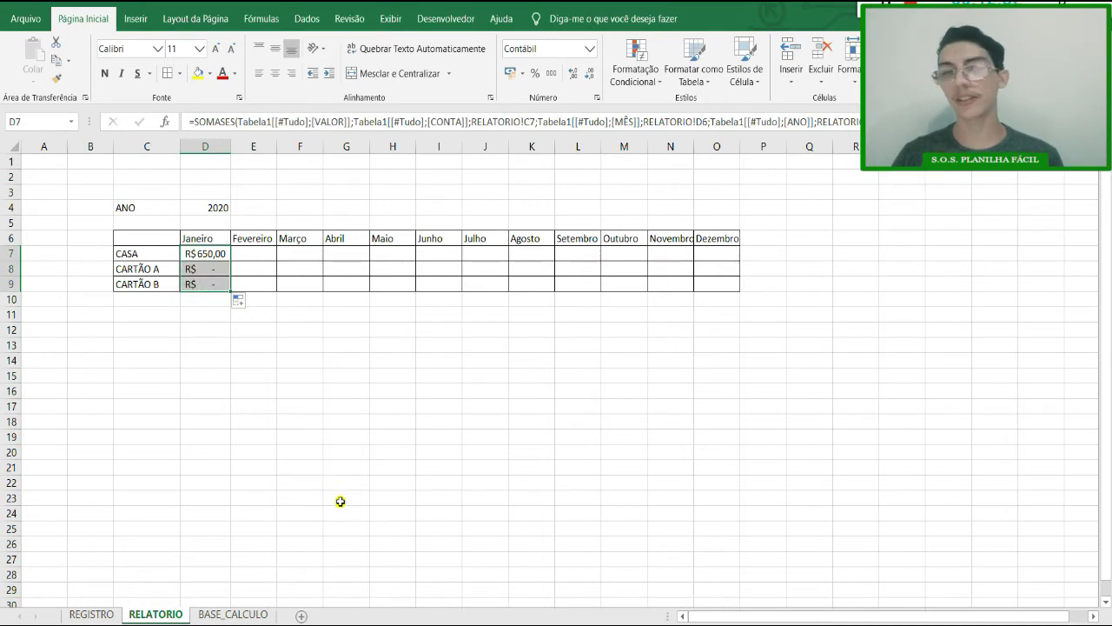
# Step: Make the month and year references in the D7 SOMASES formula absolute, as $D$6 and $D$4
pyautogui.click(212, 257)
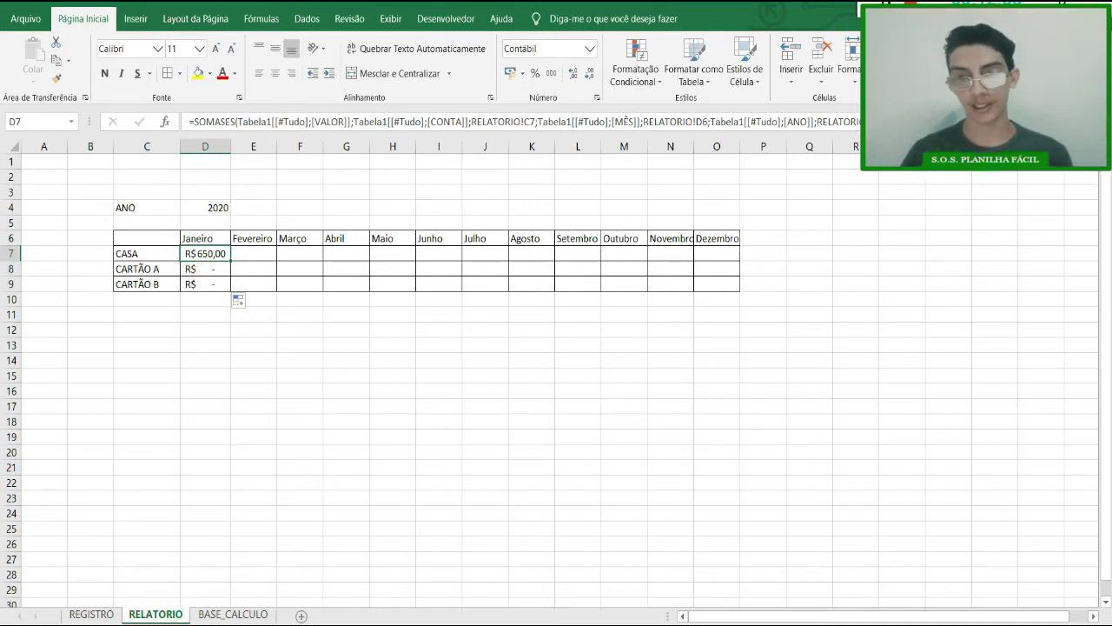
pyautogui.press('F2')
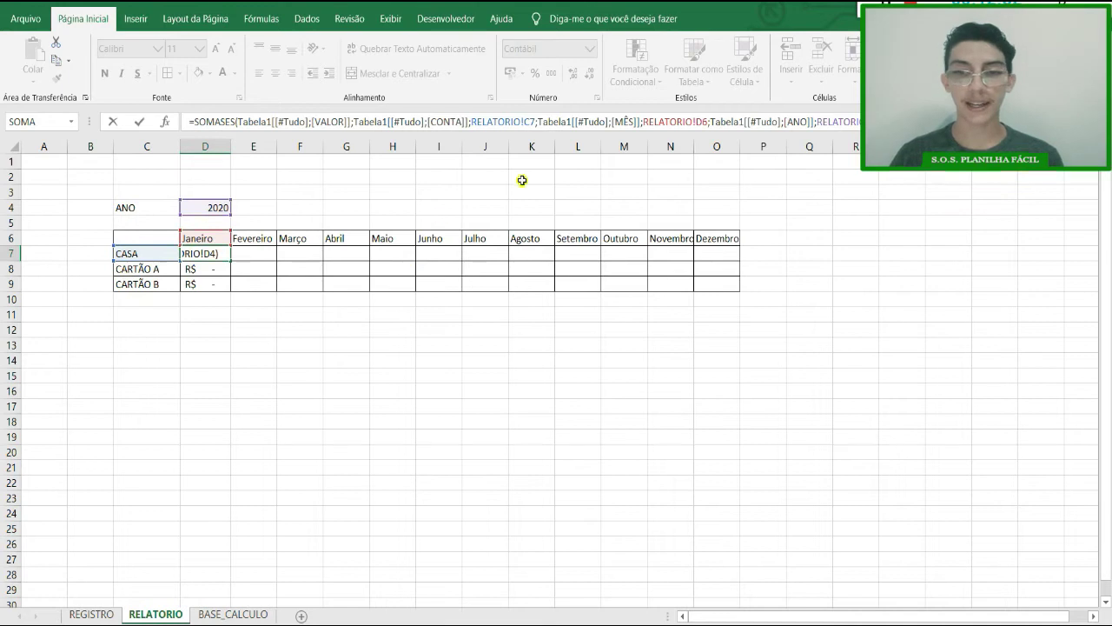
pyautogui.click(705, 122)
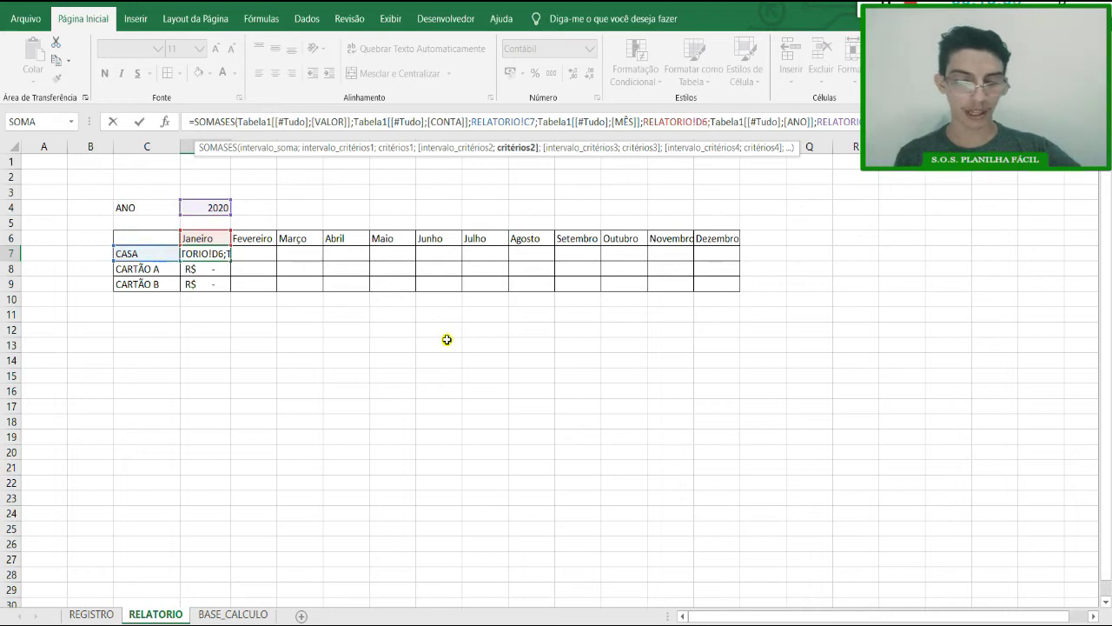
pyautogui.press('F4')
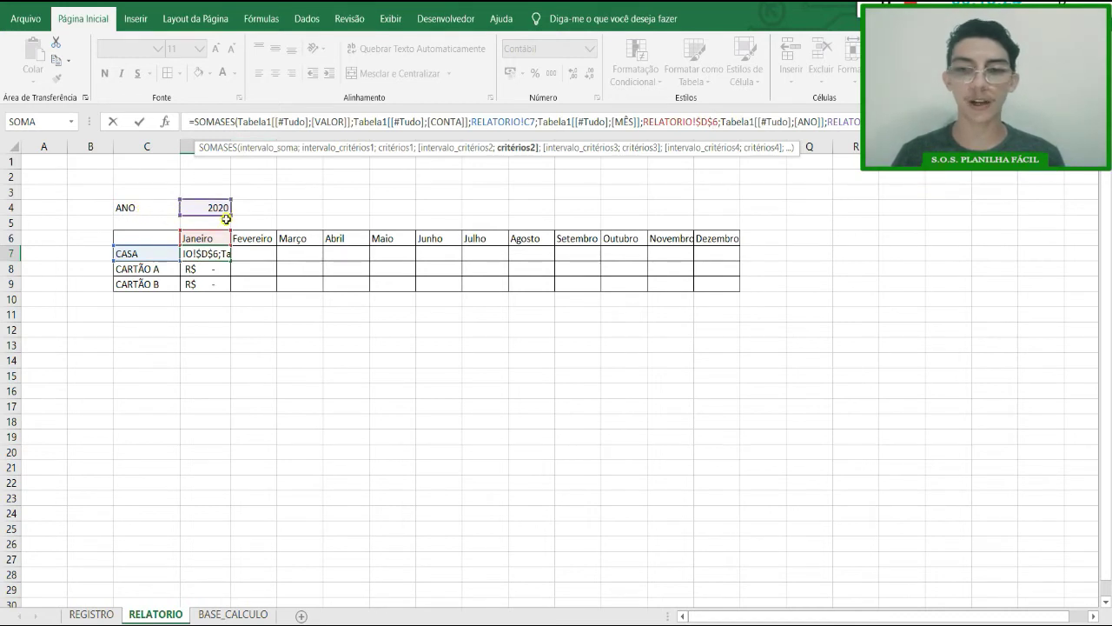
pyautogui.click(890, 122)
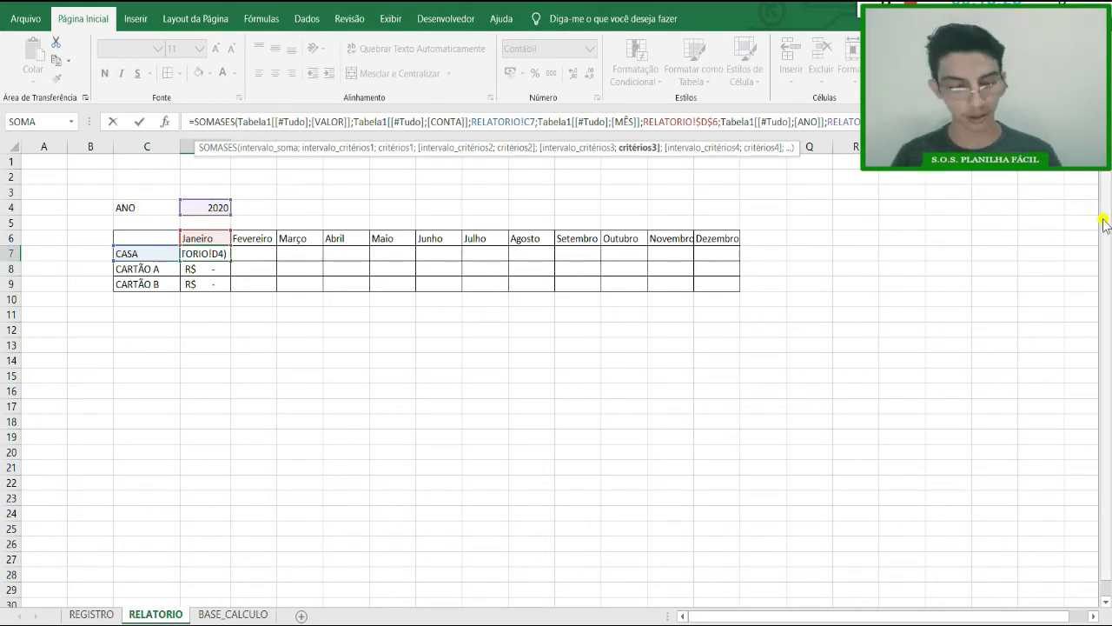
pyautogui.press('F4')
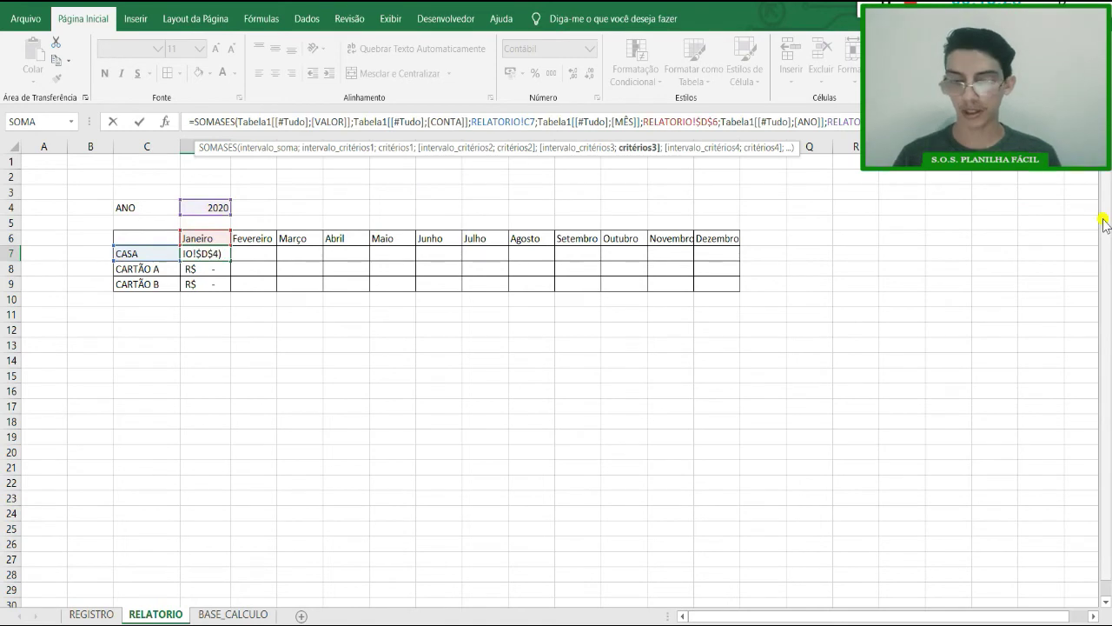
pyautogui.press('Return')
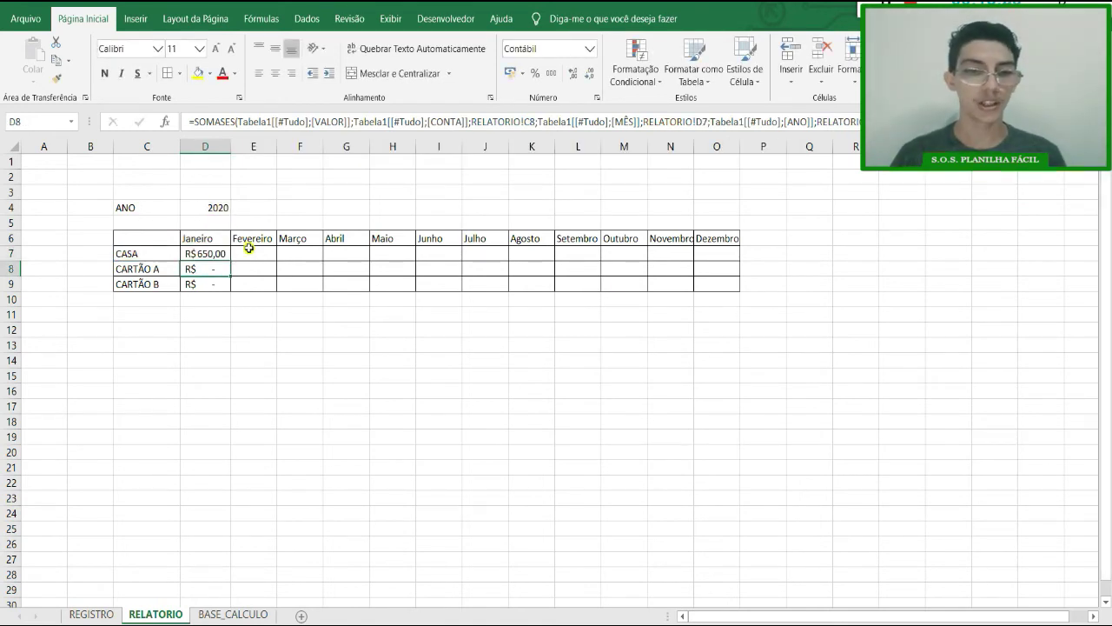
# Step: Fill the corrected SOMASES formula from D7 down to D9 for CARTÃO A and CARTÃO B
pyautogui.click(217, 254)
pyautogui.moveTo(229, 260); pyautogui.dragTo(226, 286)
pyautogui.click(439, 328)
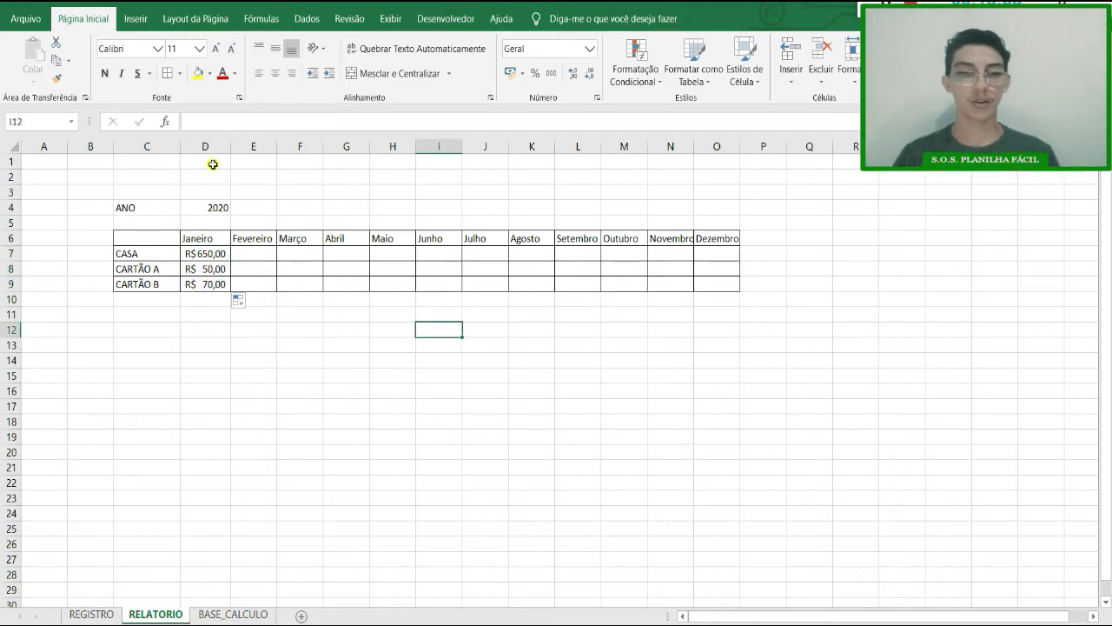
# Step: Center the month headers in row 6 of RELATORIO horizontally
pyautogui.click(8, 238)
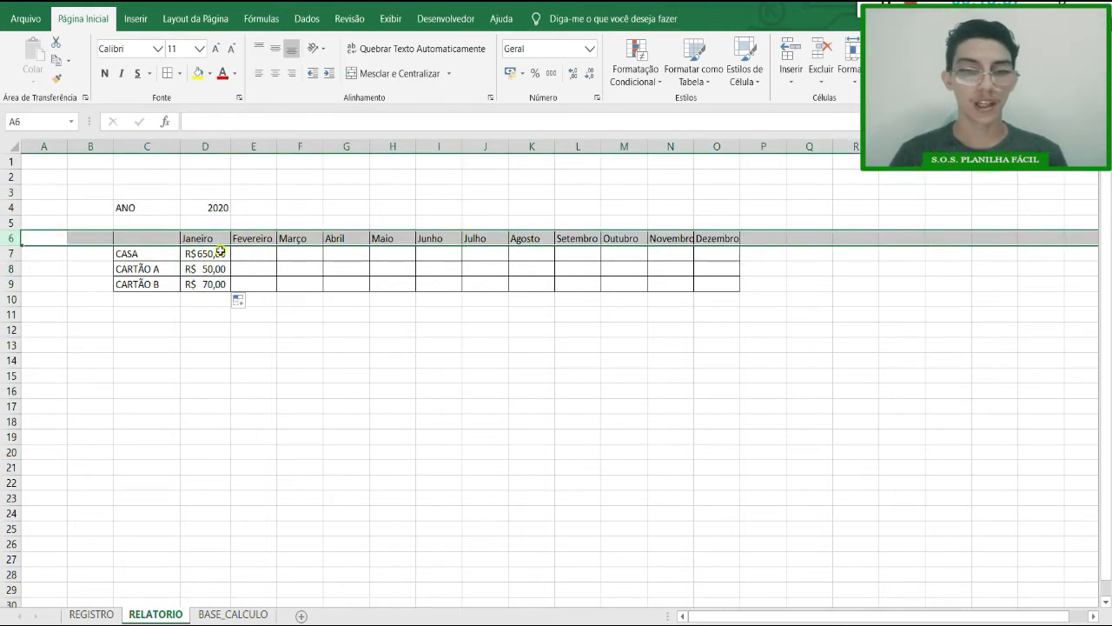
pyautogui.click(276, 77)
pyautogui.click(573, 359)
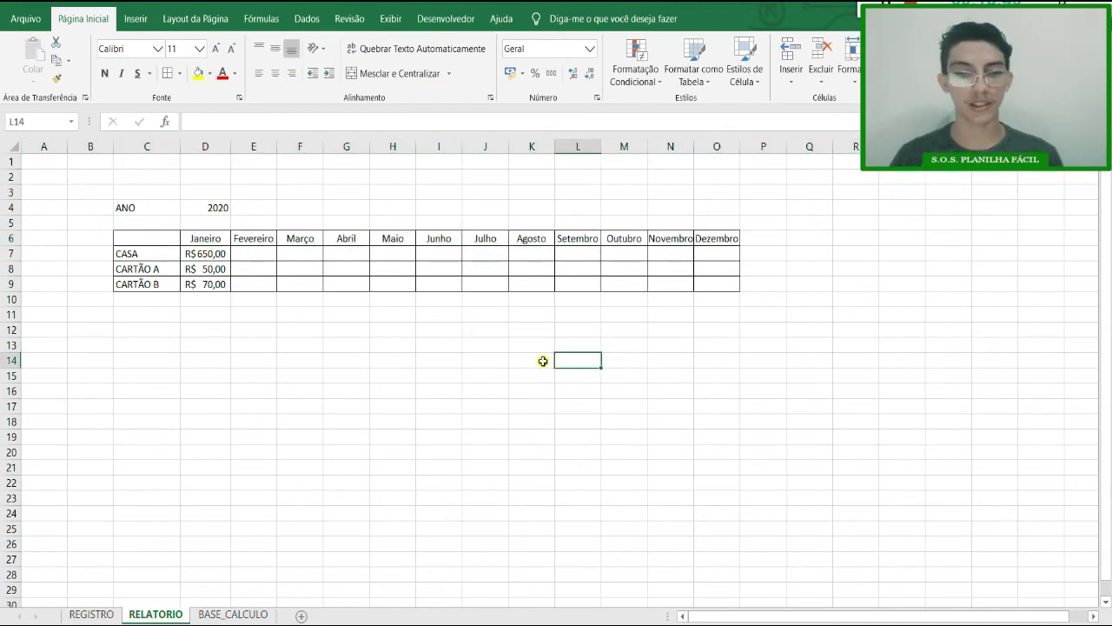
# Step: Enter the label Total in cell C11, below the report grid
pyautogui.click(144, 314)
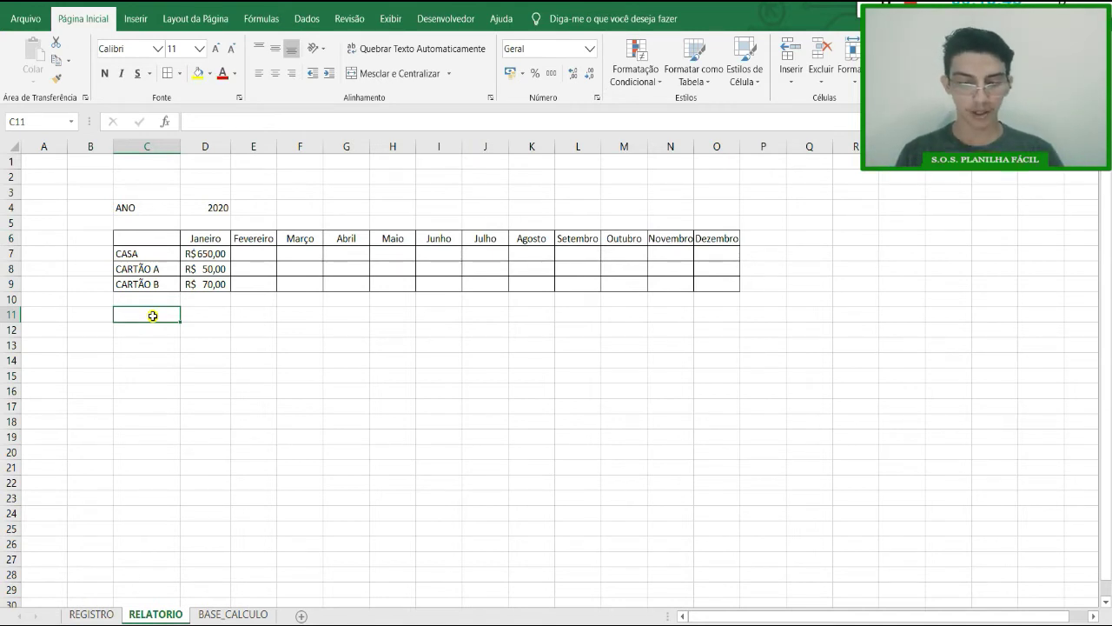
pyautogui.write('tOTAL')
pyautogui.press('BackSpace')
pyautogui.press('BackSpace')
pyautogui.press('BackSpace')
pyautogui.press('BackSpace')
pyautogui.press('BackSpace')
pyautogui.write('Total')
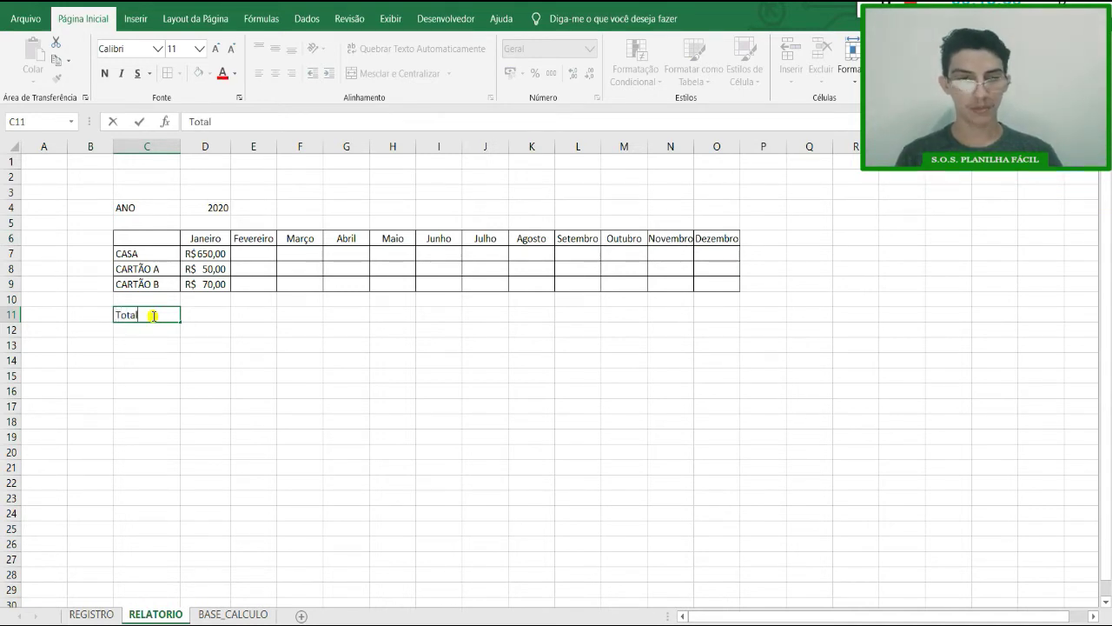
pyautogui.press('Return')
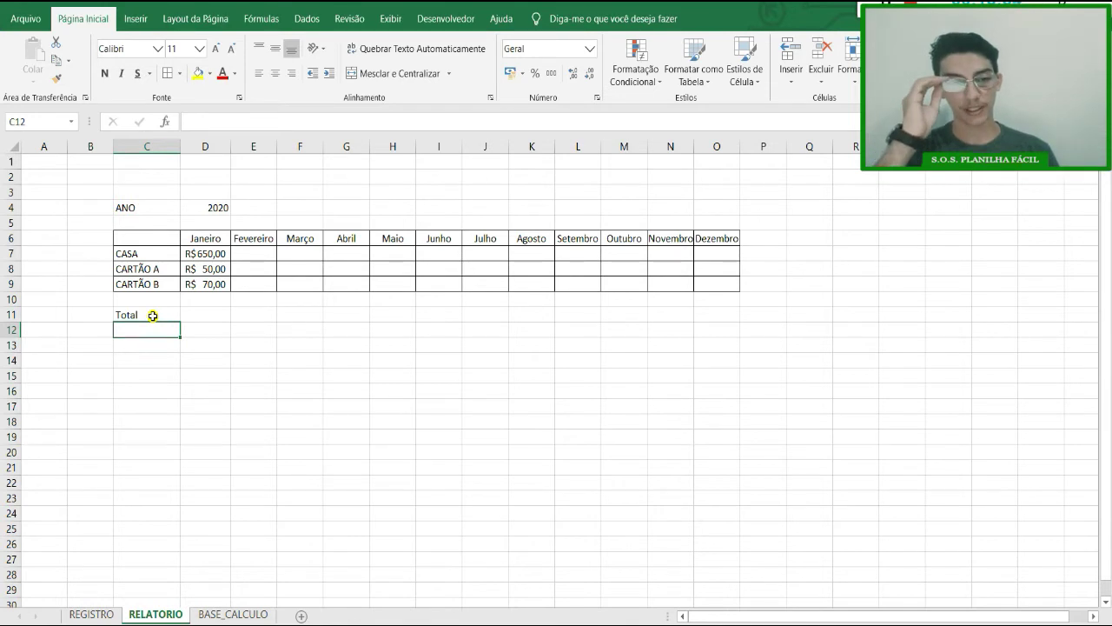
# Step: Link C12 and C13 on RELATORIO to the PAGO ! and EM ABERTO statuses in BASE_CALCULO cells B5 and B6
pyautogui.write('=')
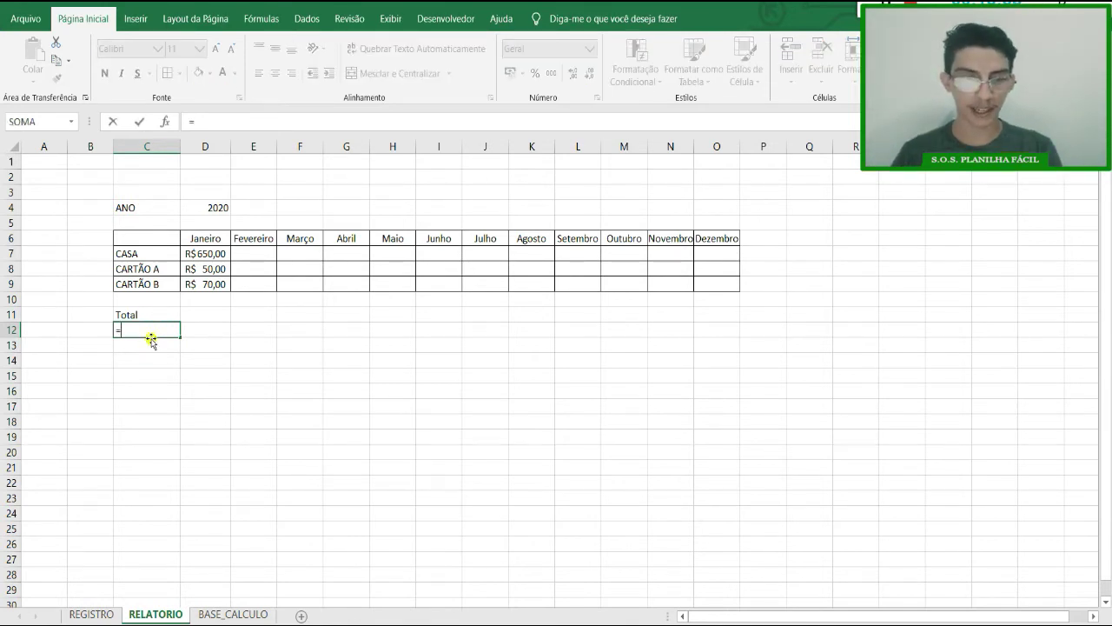
pyautogui.click(227, 615)
pyautogui.click(101, 222)
pyautogui.press('Return')
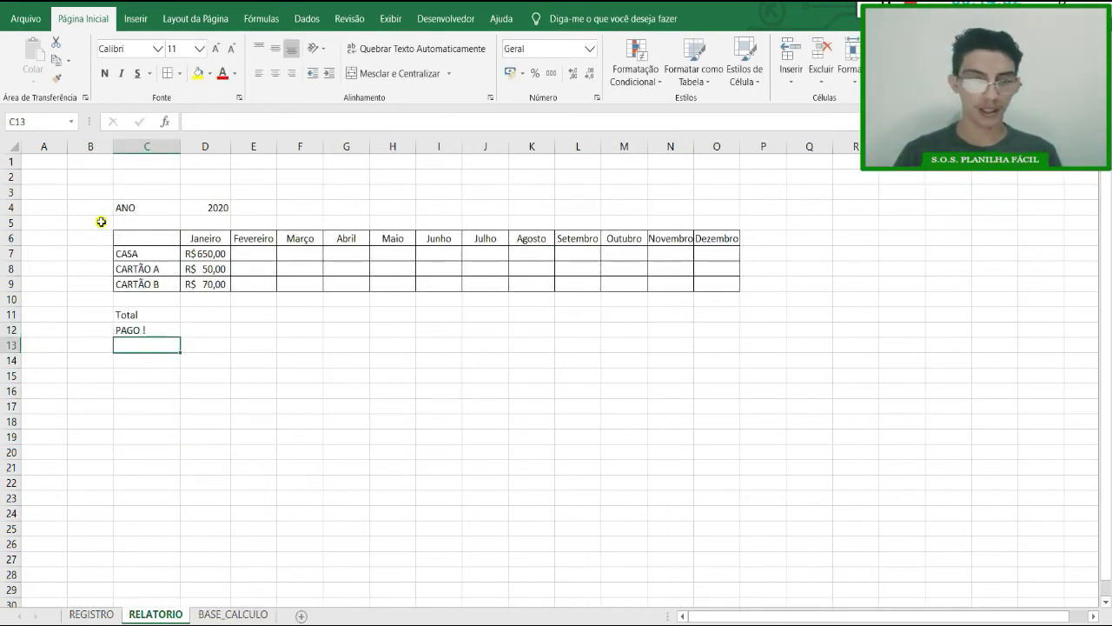
pyautogui.write('=')
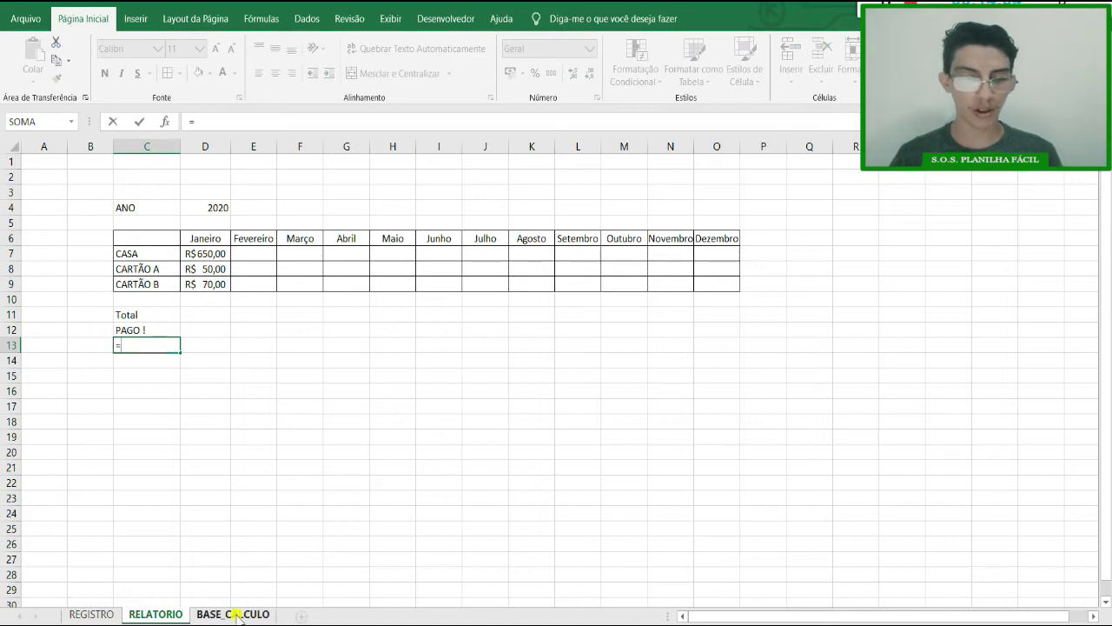
pyautogui.click(233, 614)
pyautogui.click(99, 237)
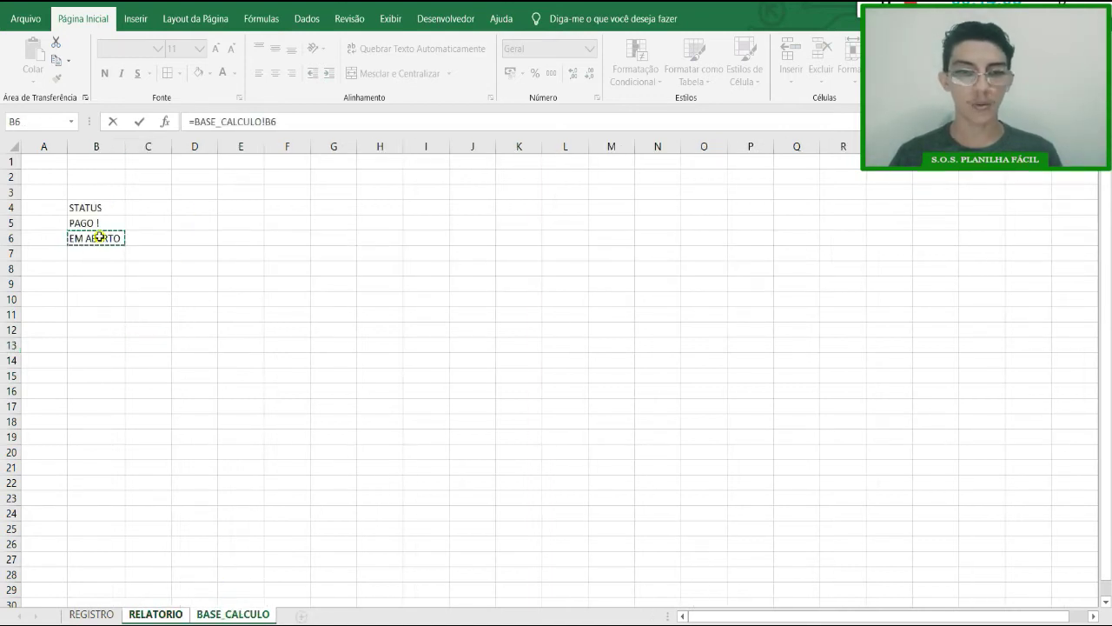
pyautogui.press('Return')
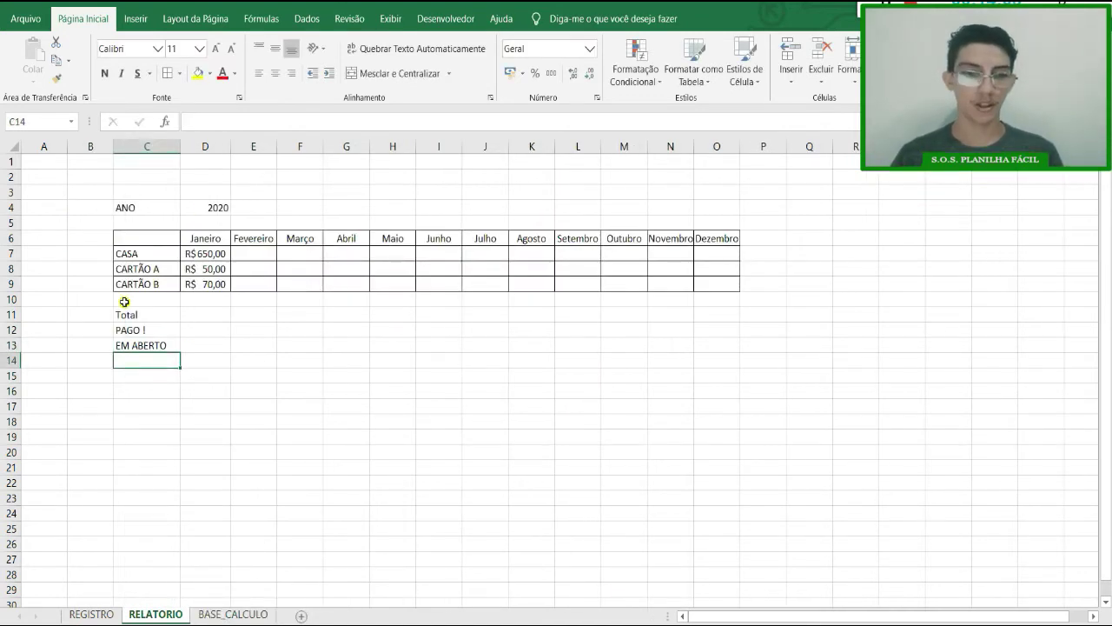
# Step: Change the status in BASE_CALCULO cell B5 to PAGO and check the linked label on RELATORIO
pyautogui.click(154, 333)
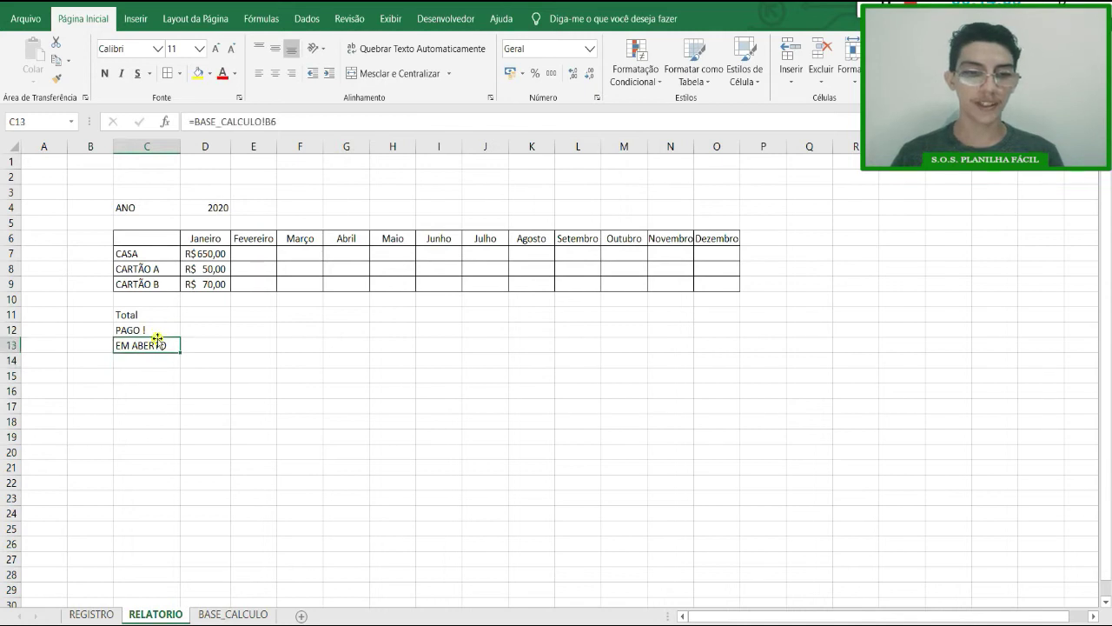
pyautogui.click(246, 615)
pyautogui.doubleClick(110, 223)
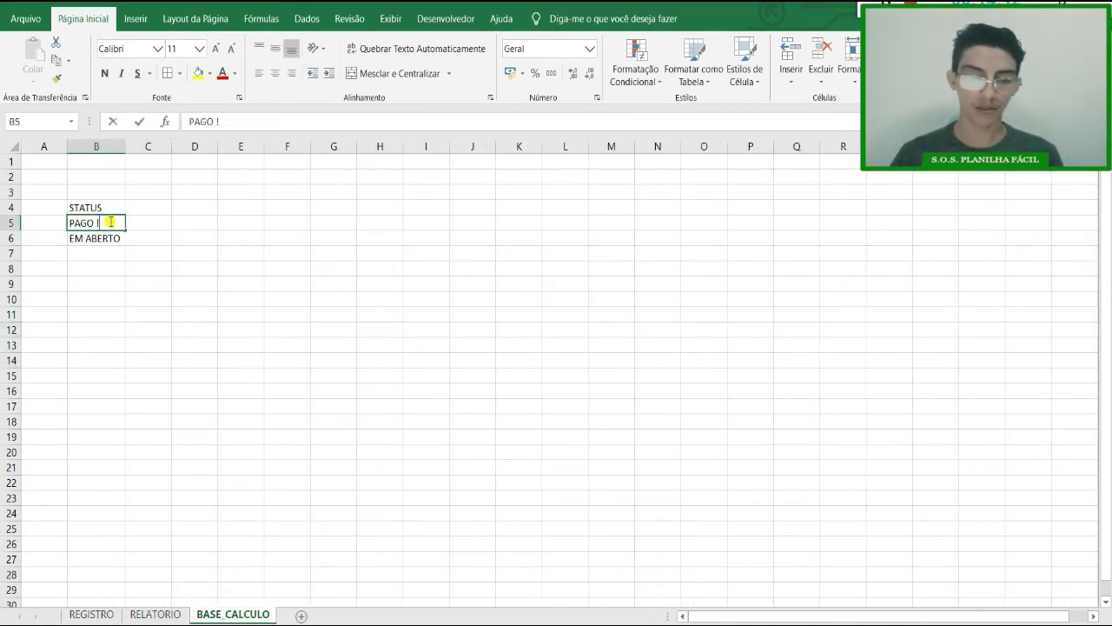
pyautogui.press('Return')
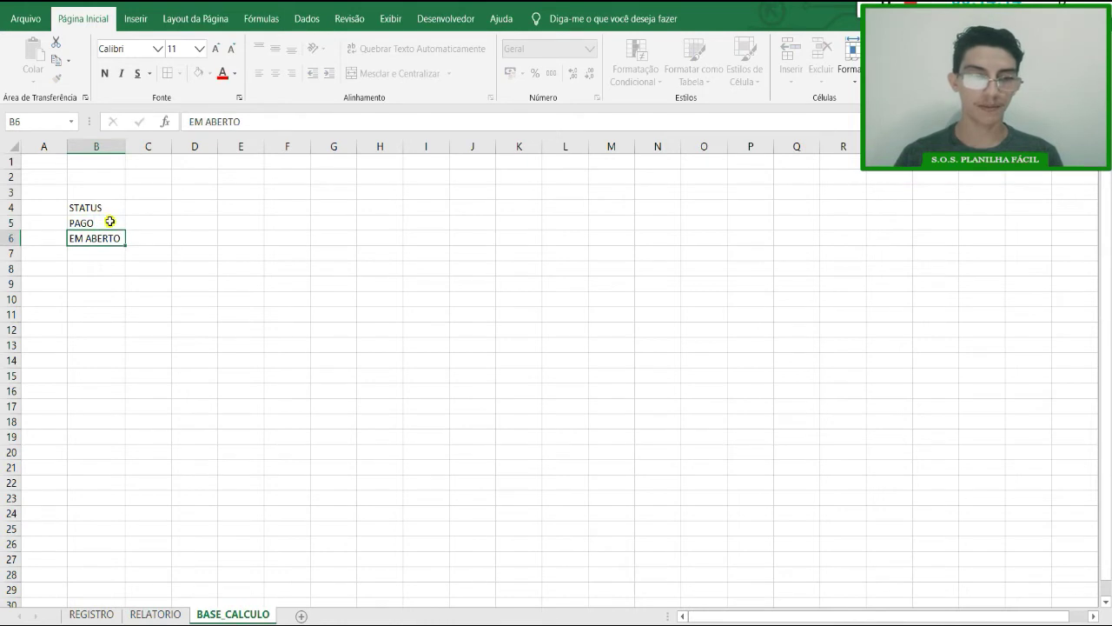
pyautogui.click(174, 615)
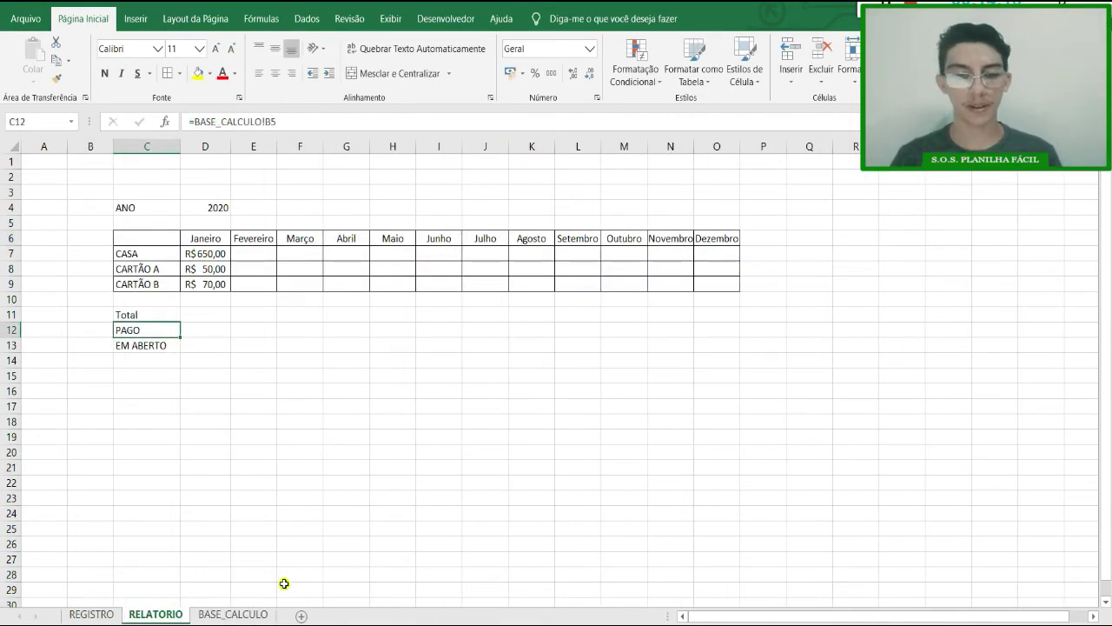
# Step: Restore the status text in BASE_CALCULO cell B5 to PAGO ! and return to RELATORIO
pyautogui.click(237, 615)
pyautogui.doubleClick(111, 222)
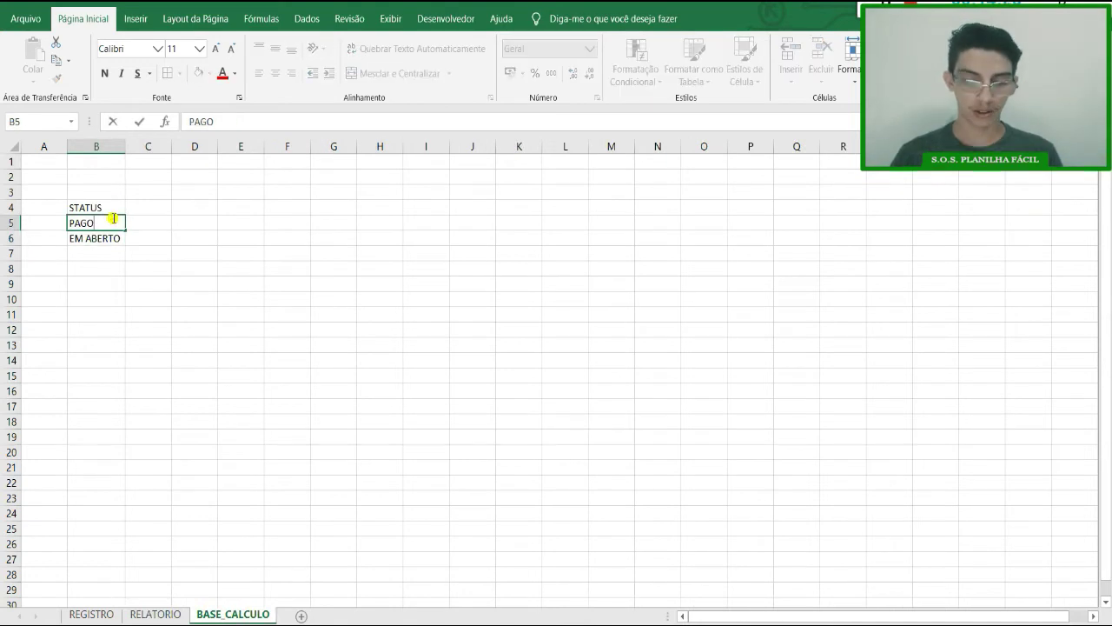
pyautogui.write('!')
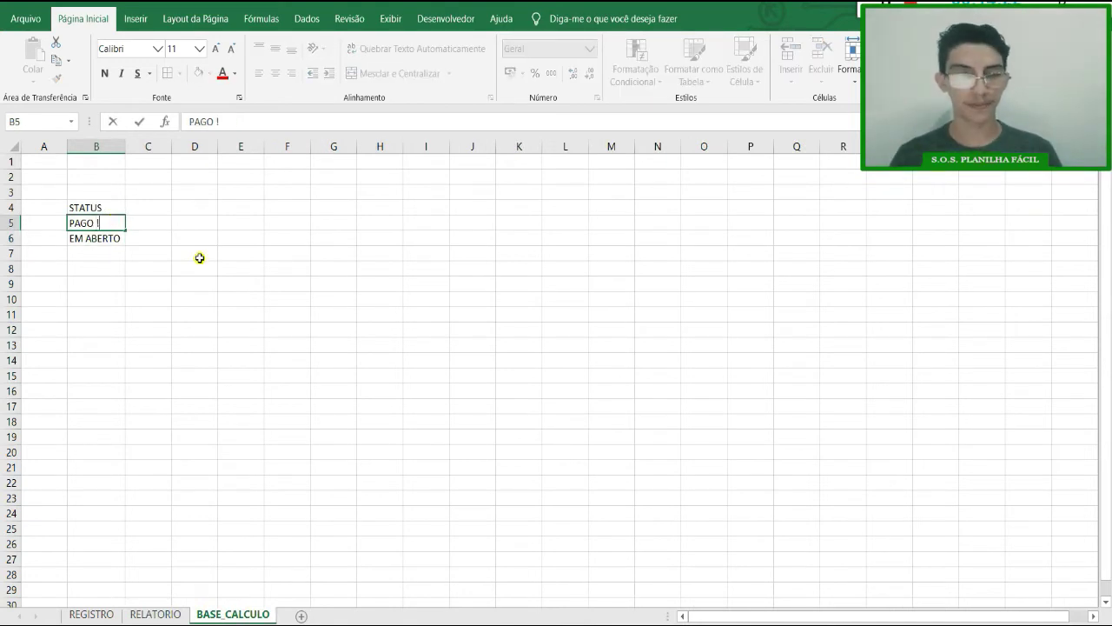
pyautogui.click(199, 255)
pyautogui.click(162, 613)
pyautogui.click(382, 409)
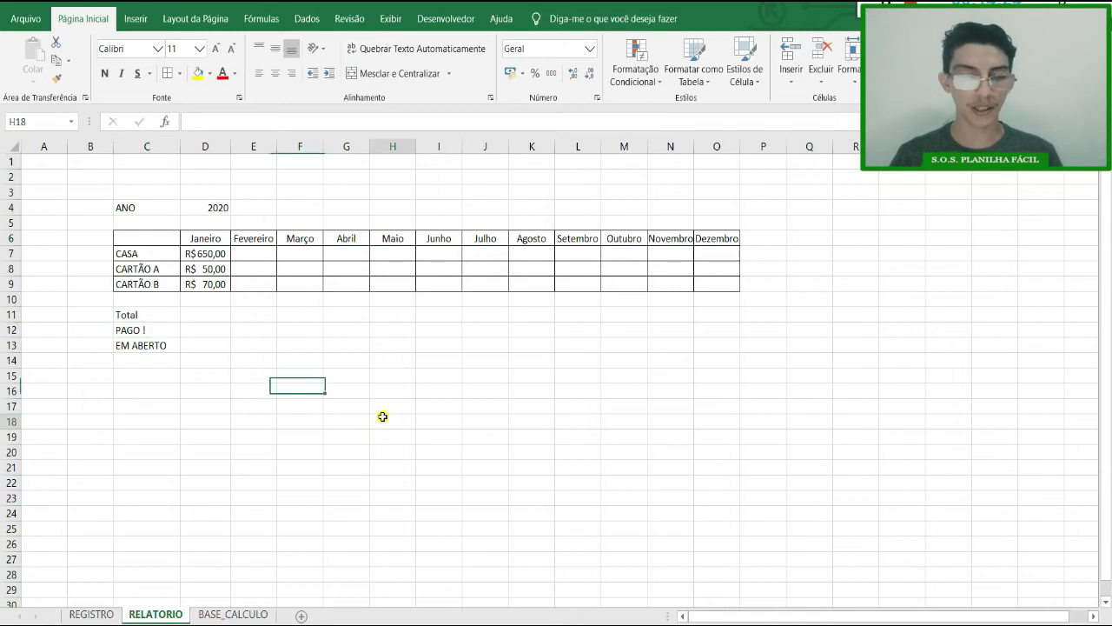
# Step: Total the January expenses in cell D11 of RELATORIO with the formula =SOMA(D7:D9)
pyautogui.click(208, 313)
pyautogui.click(193, 335)
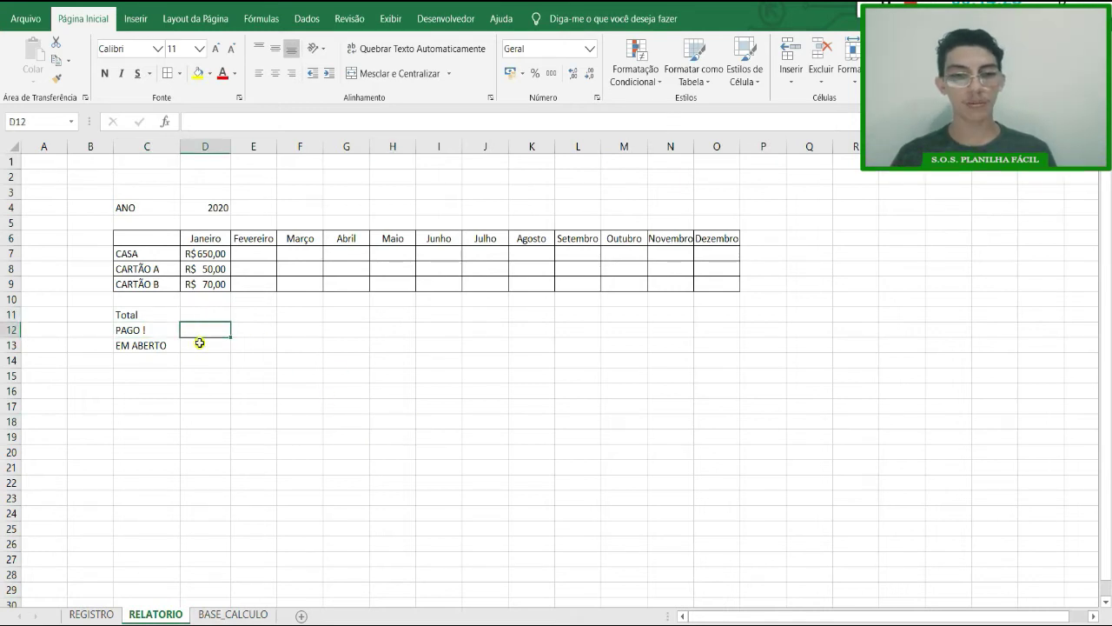
pyautogui.click(199, 345)
pyautogui.click(210, 315)
pyautogui.write('=')
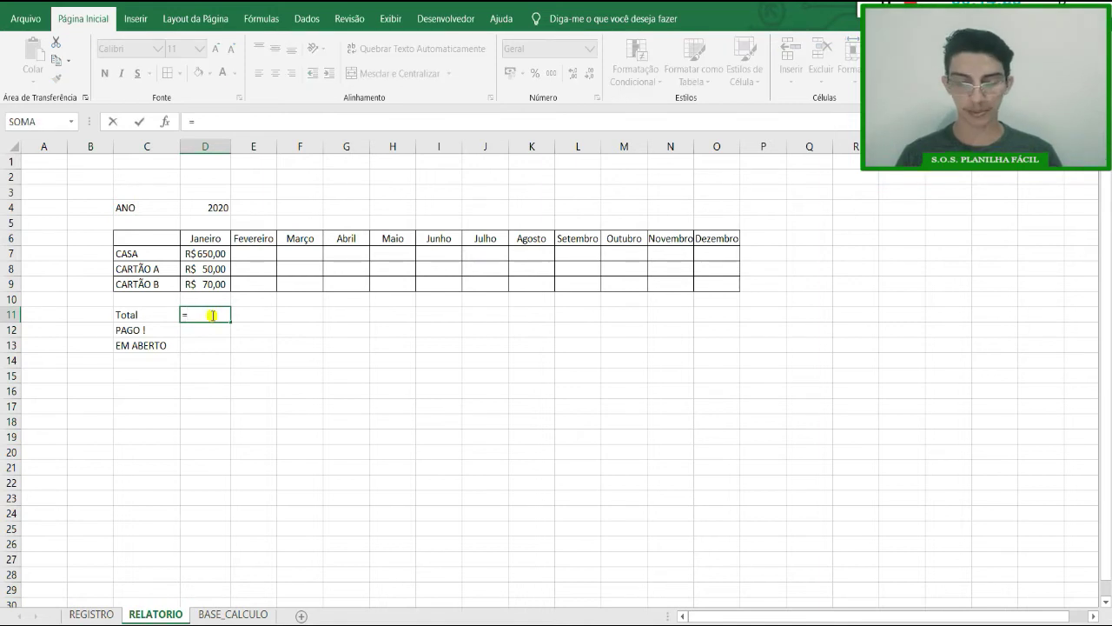
pyautogui.write('soma(')
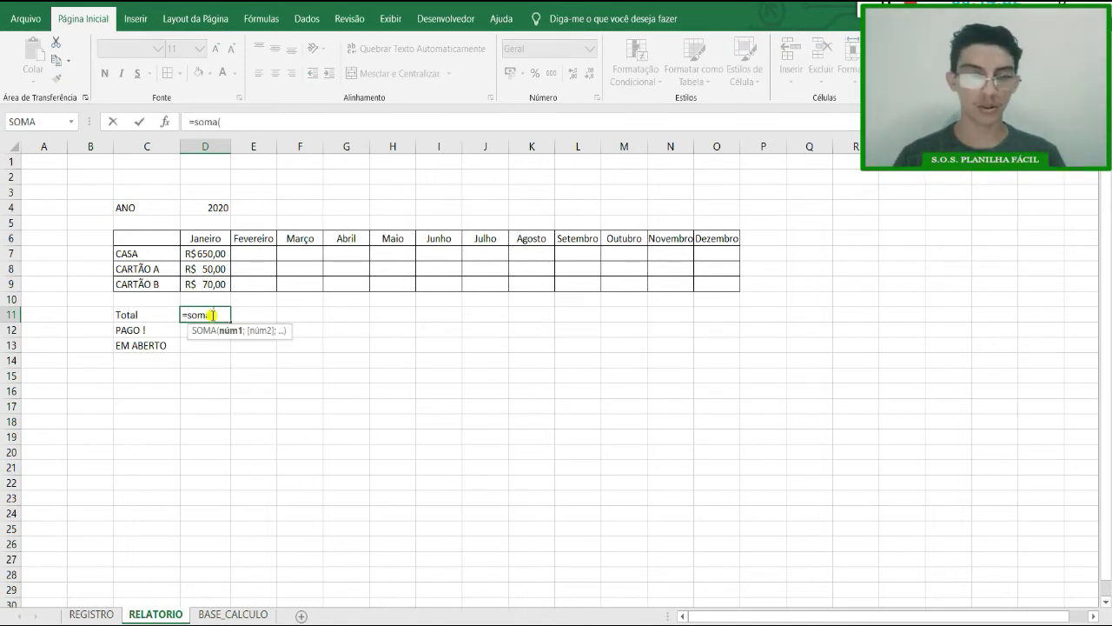
pyautogui.moveTo(211, 252); pyautogui.dragTo(211, 285)
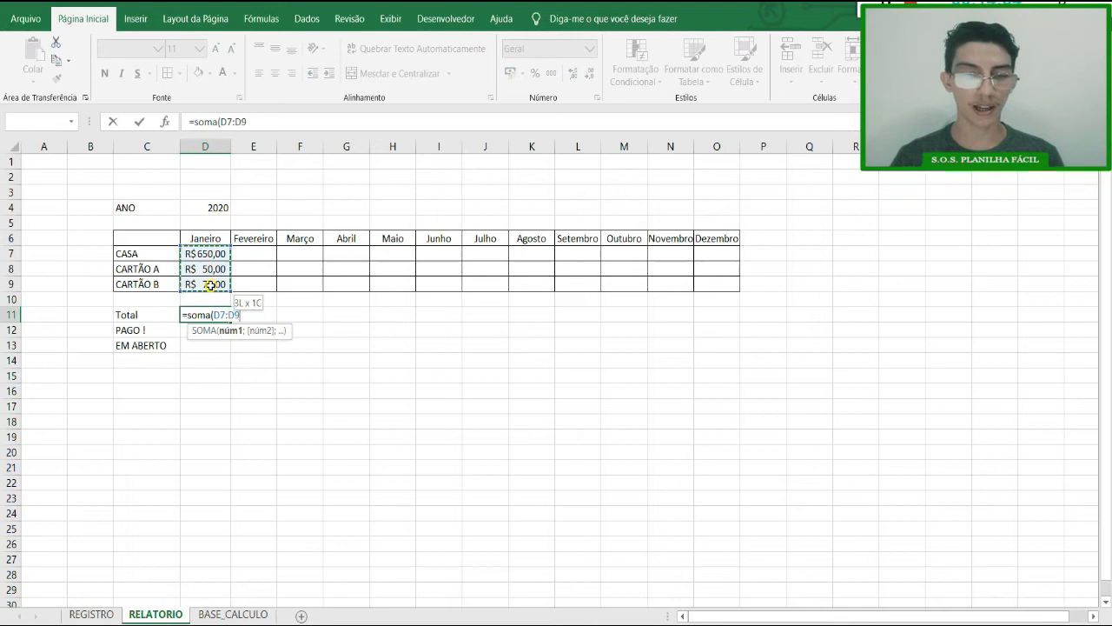
pyautogui.write(')')
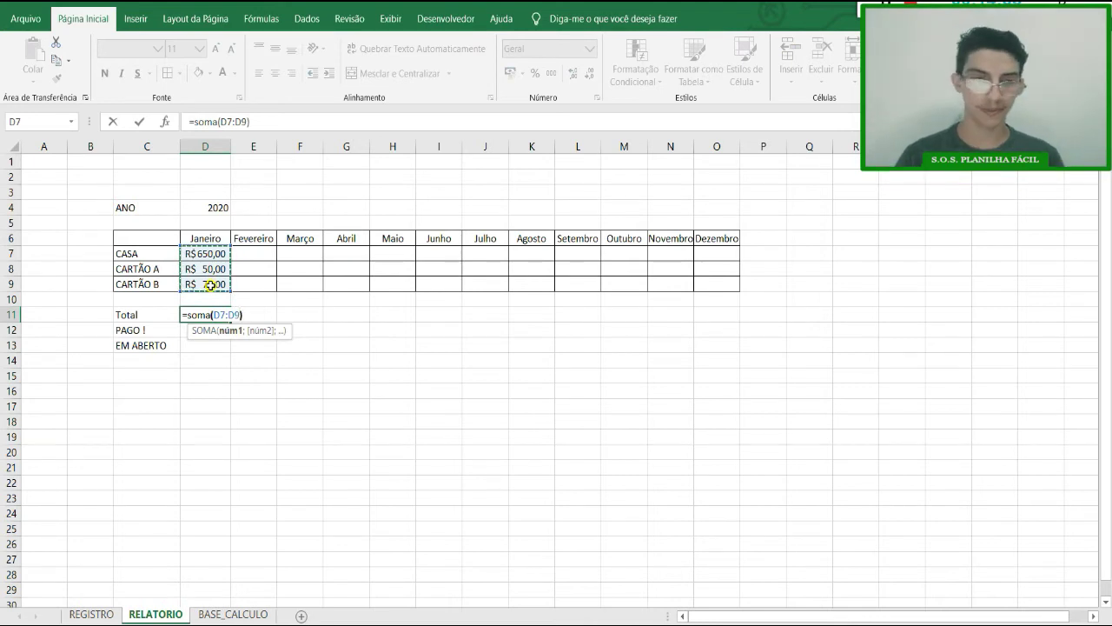
pyautogui.press('Return')
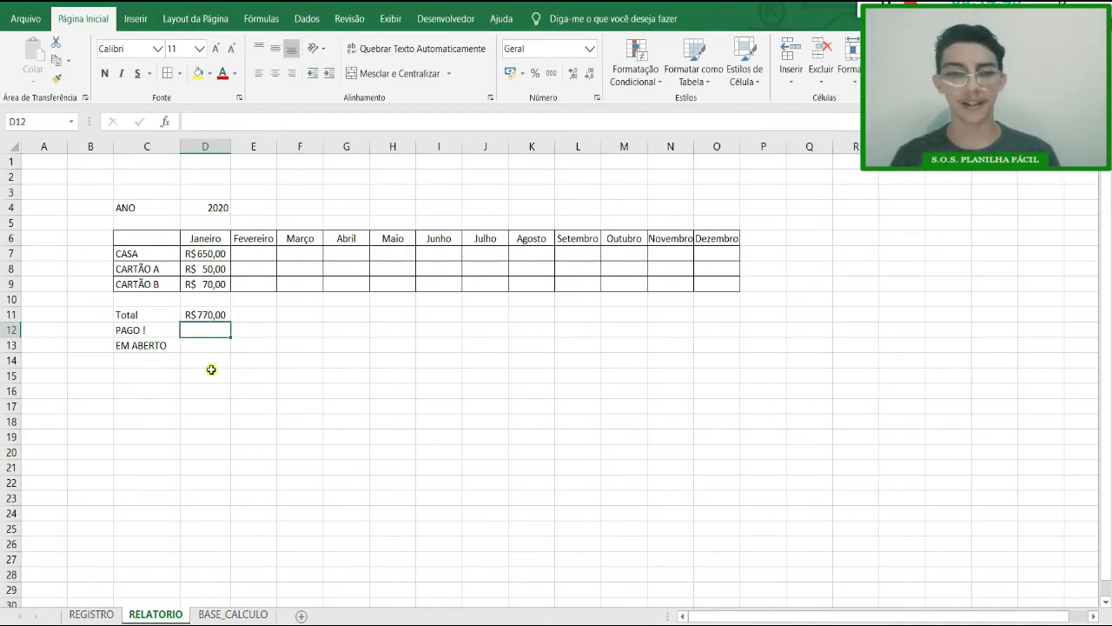
# Step: Open the SOMASES formula in D9 for editing and select its entire text
pyautogui.click(205, 283)
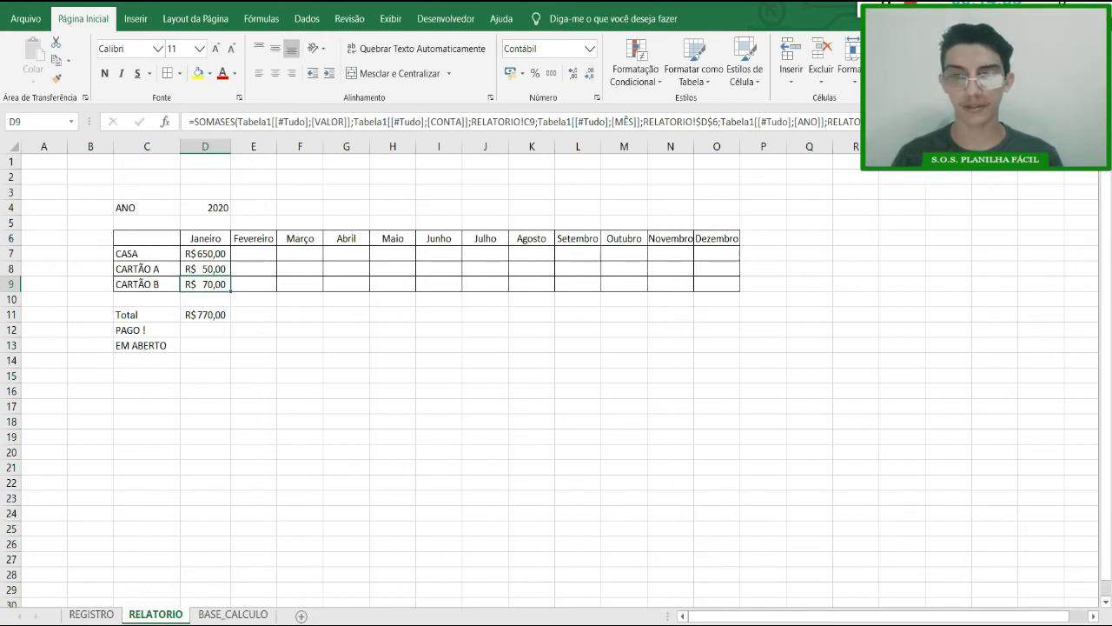
pyautogui.press('F2')
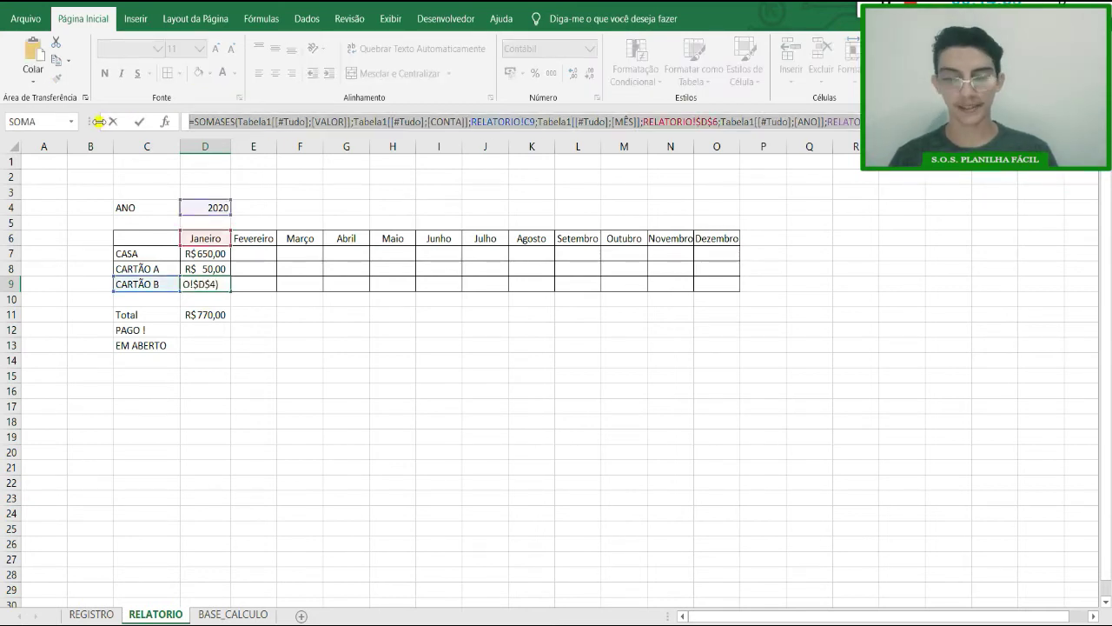
# Step: Reuse the CARTÃO B SOMASES formula in January's PAGO ! cell D12 and remove its CONTA range and criterion
pyautogui.press('Return')
pyautogui.click(190, 331)
pyautogui.click(491, 121)
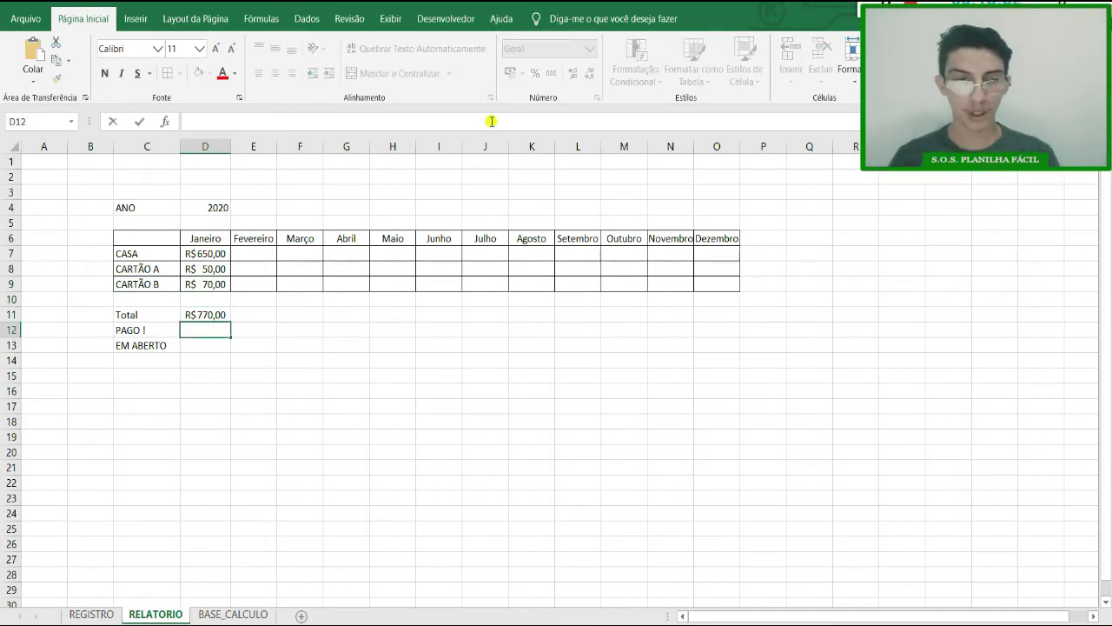
pyautogui.write('=SOMASES(Tabela1[[#Tudo];[VALOR]];Tabela1[[#Tudo];[CONTA]];RELATORIO!C9;Tabela1[[#Tudo];[MÊS]];RELATORIO!$D$6;Tabela1[[#Tudo];[ANO]];RELATORIO!$D$4)')
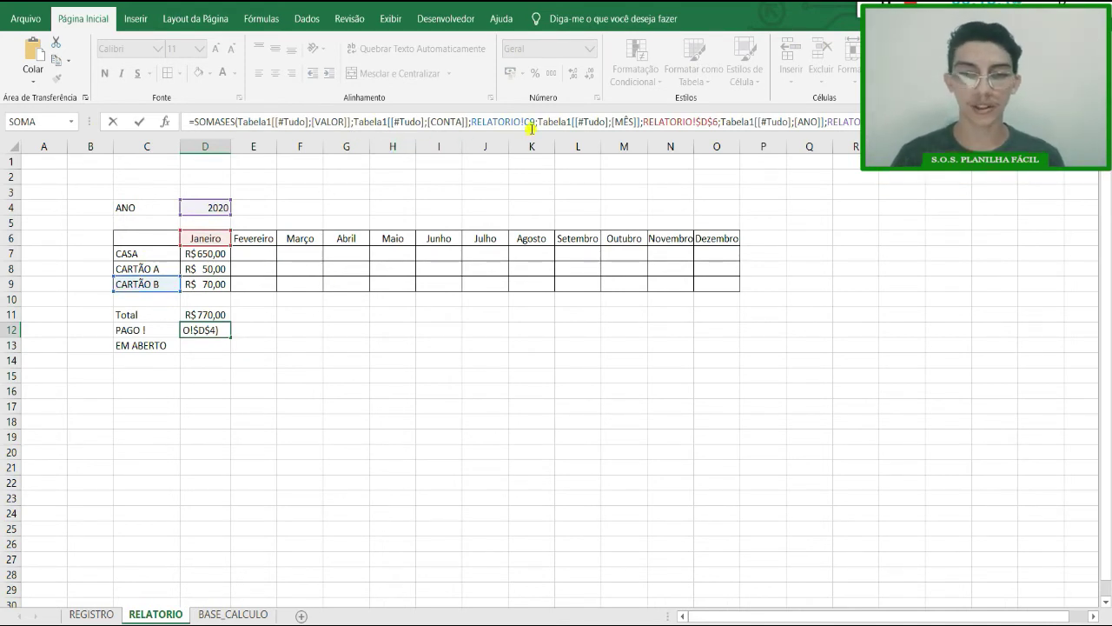
pyautogui.moveTo(534, 121); pyautogui.dragTo(349, 121)
pyautogui.press('Delete')
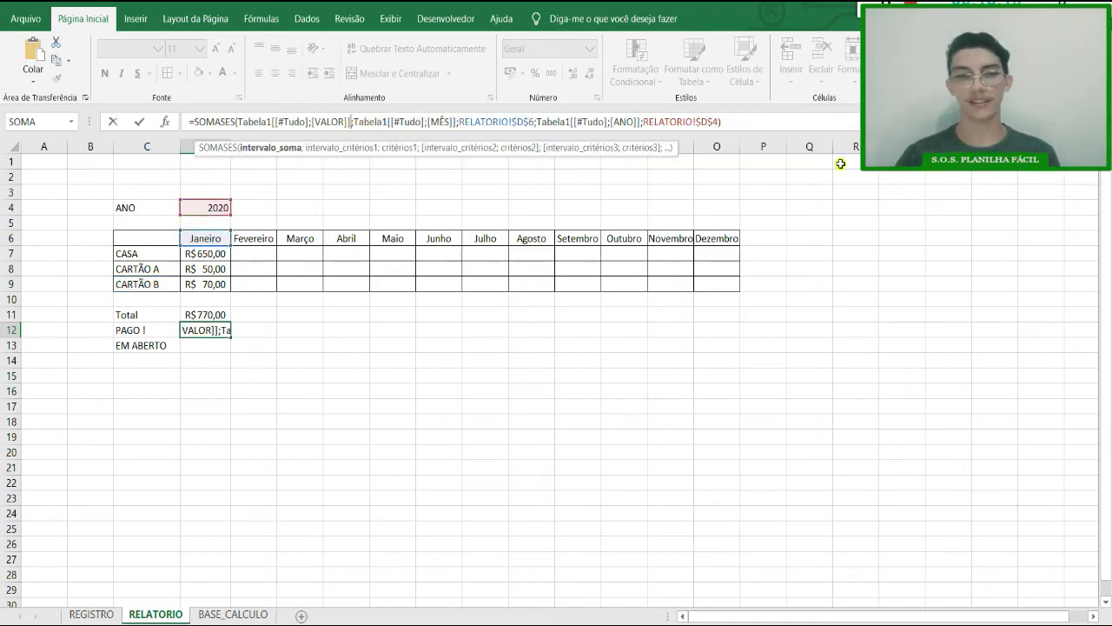
# Step: Extend the D12 formula with a third criterion matching Tabela1's STATUS column to the PAGO ! label in RELATORIO!C12
pyautogui.click(732, 122)
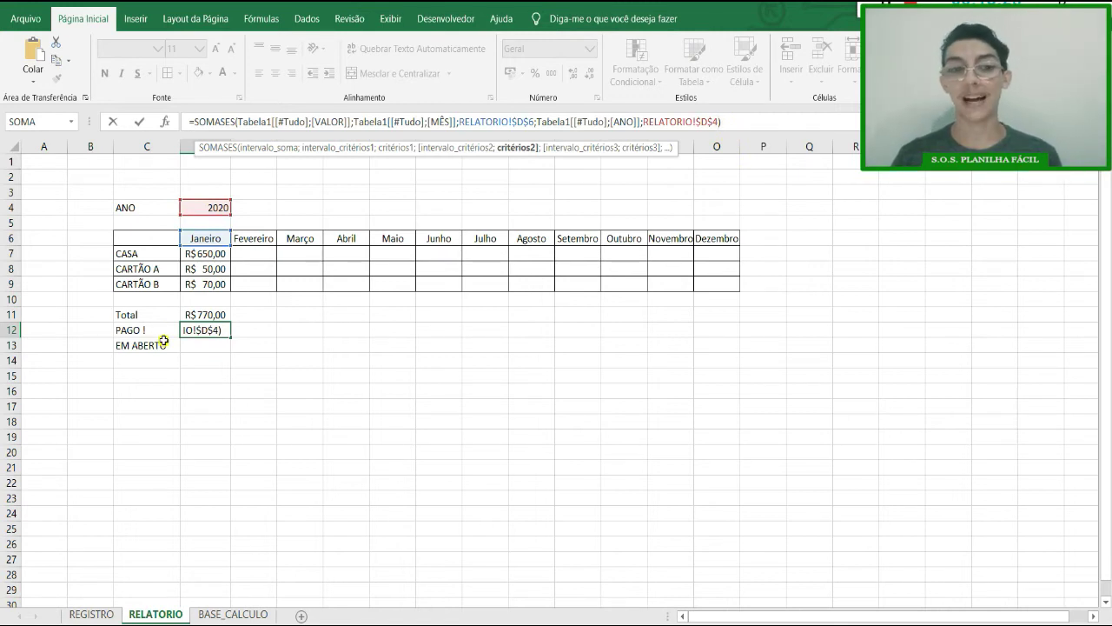
pyautogui.write(';')
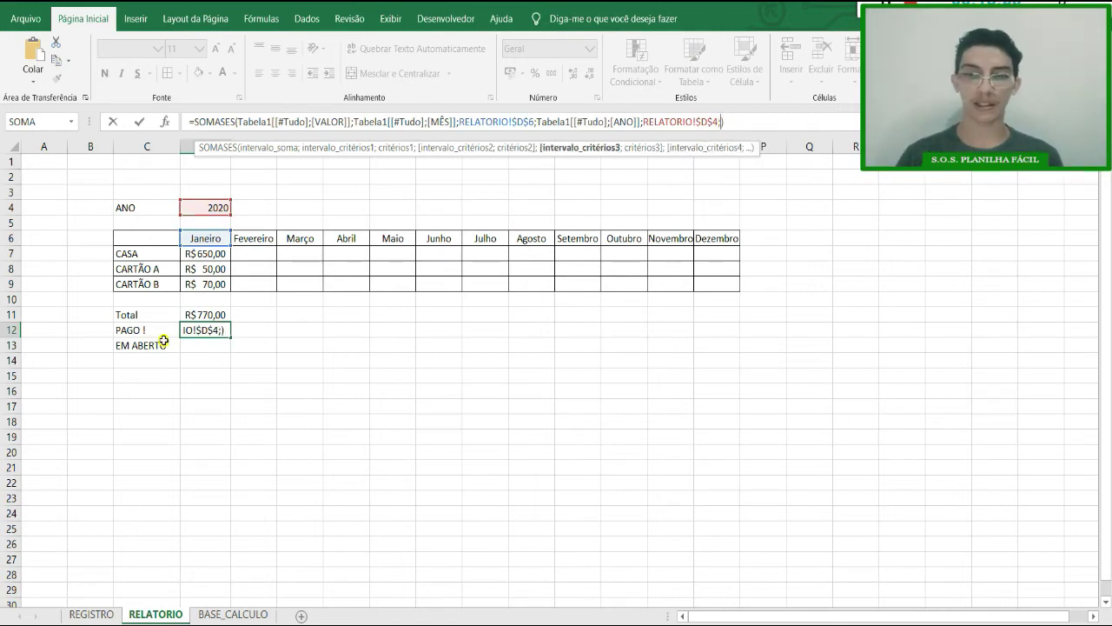
pyautogui.click(102, 614)
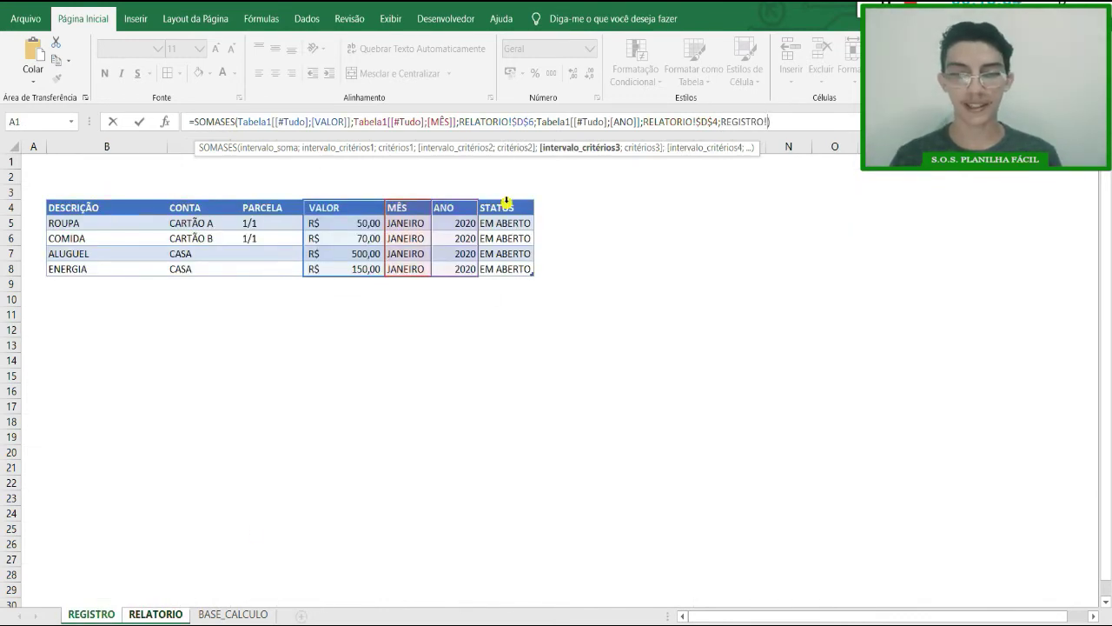
pyautogui.moveTo(511, 206); pyautogui.dragTo(513, 265)
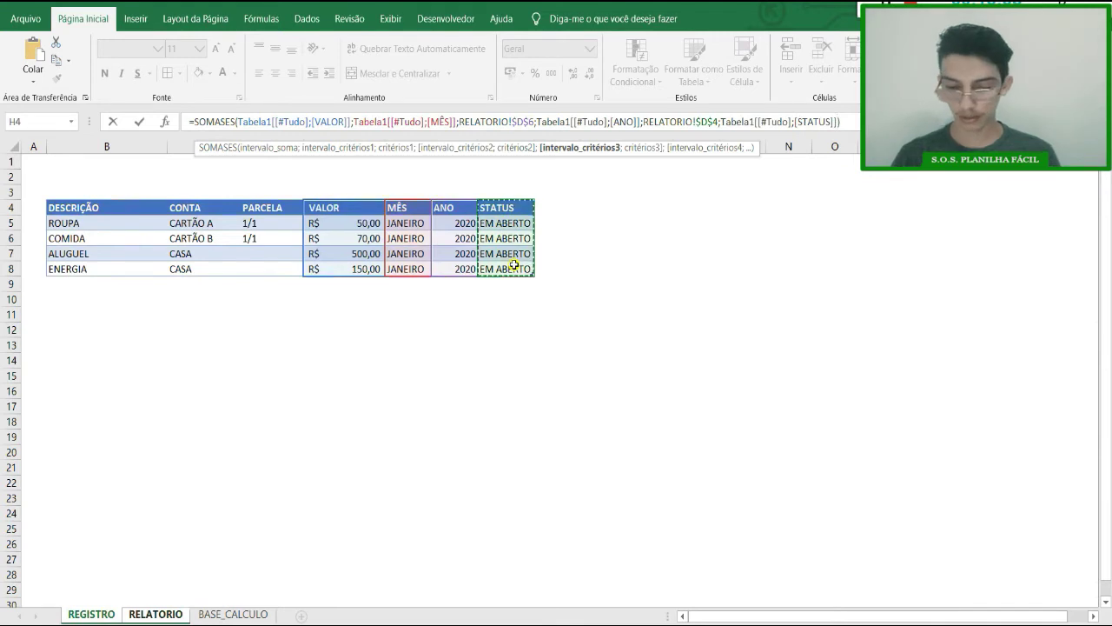
pyautogui.write(';')
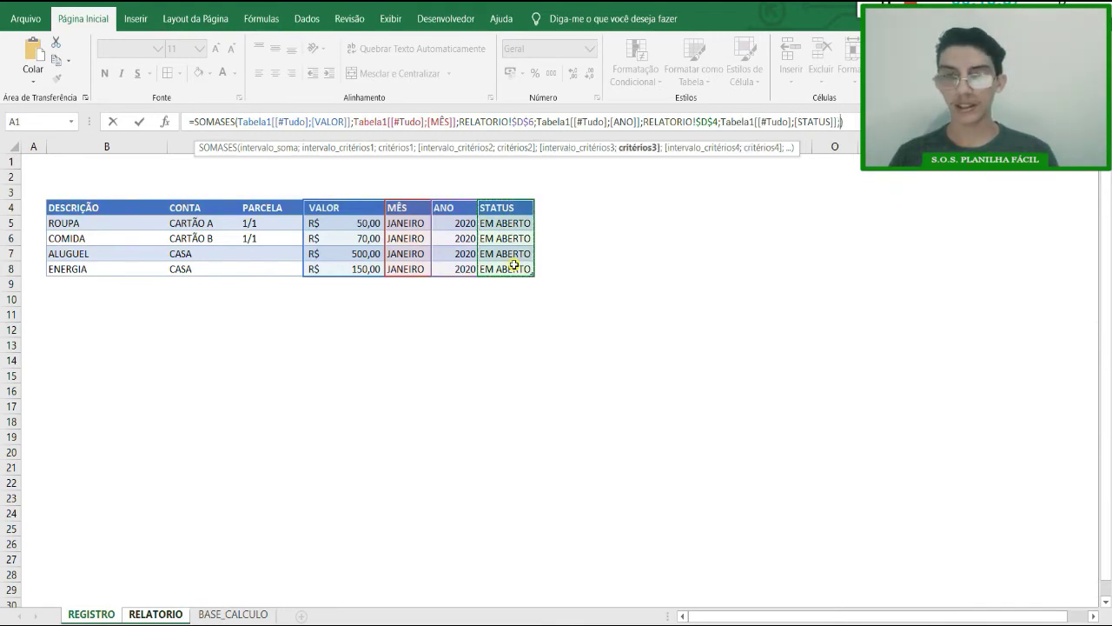
pyautogui.click(223, 615)
pyautogui.click(156, 613)
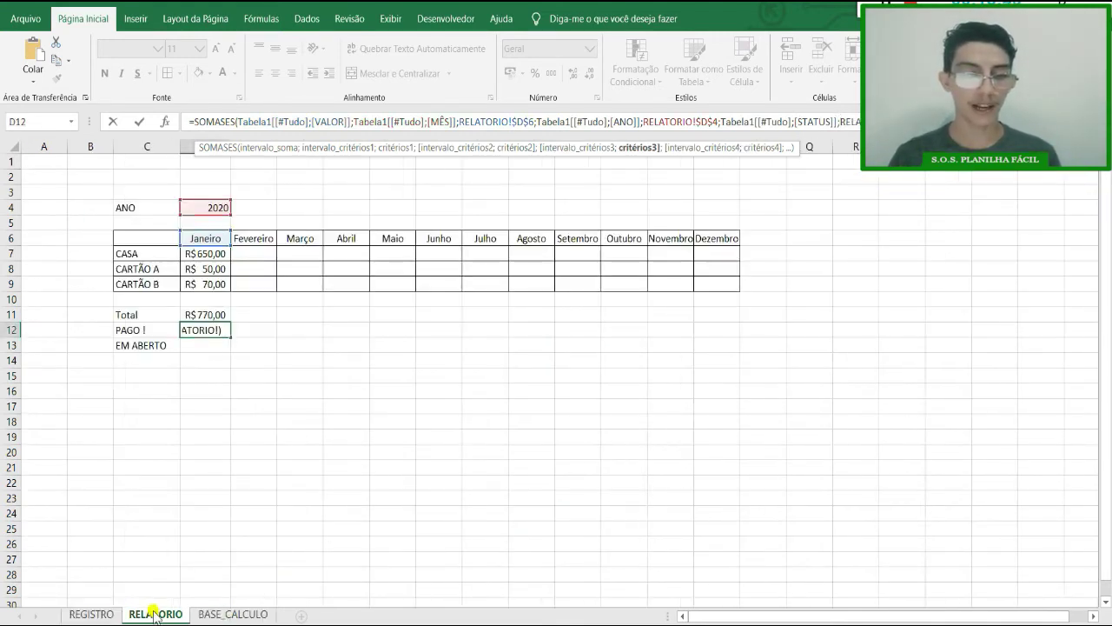
pyautogui.click(152, 328)
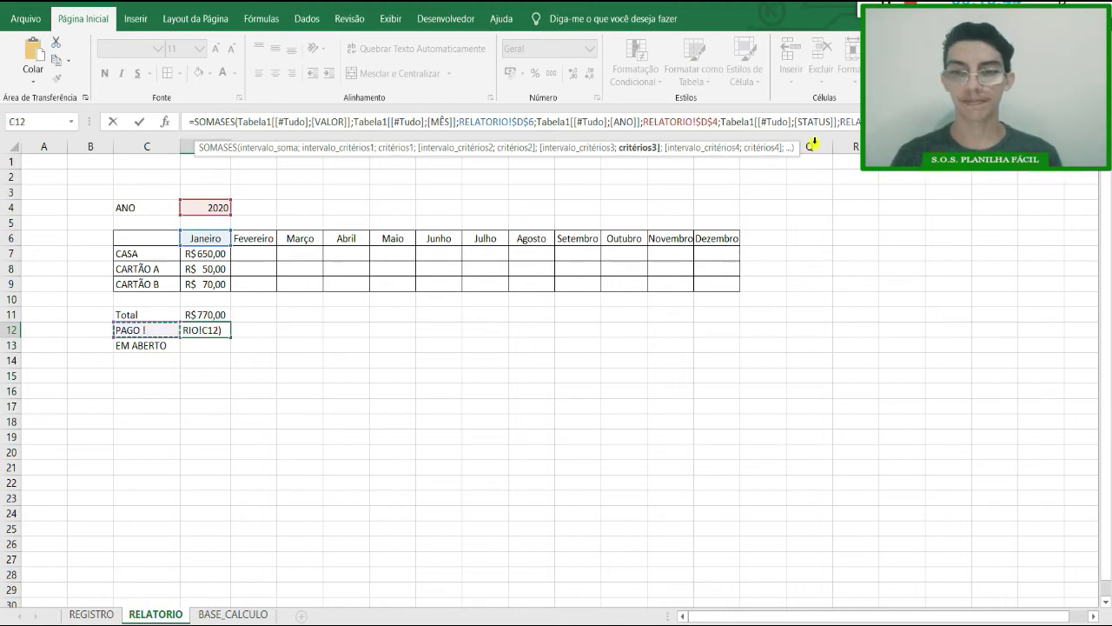
pyautogui.click(251, 122)
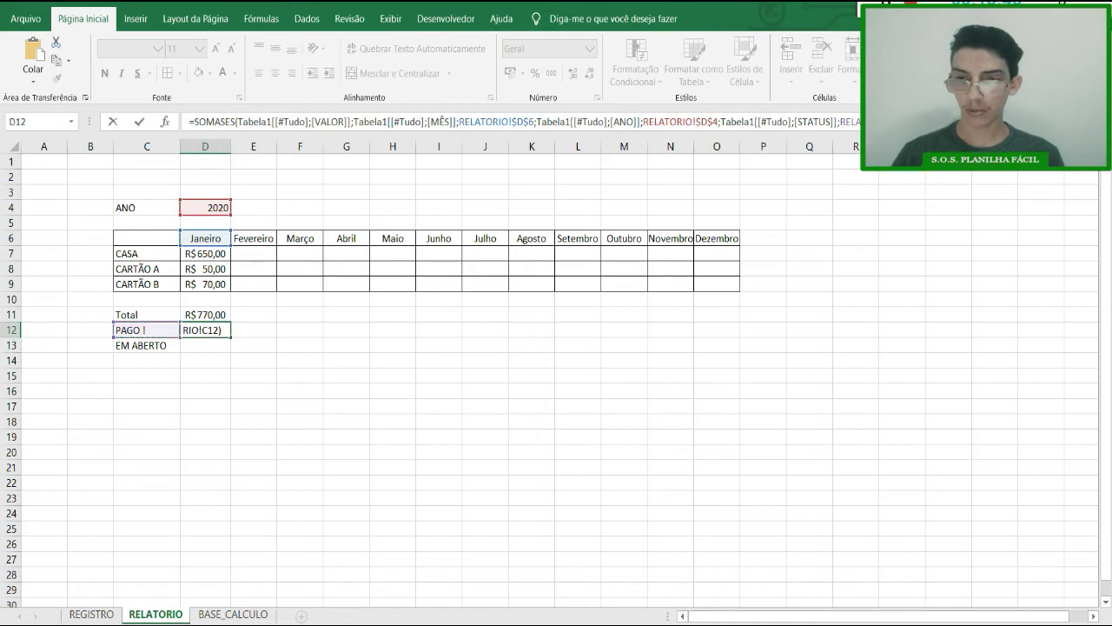
pyautogui.press('Return')
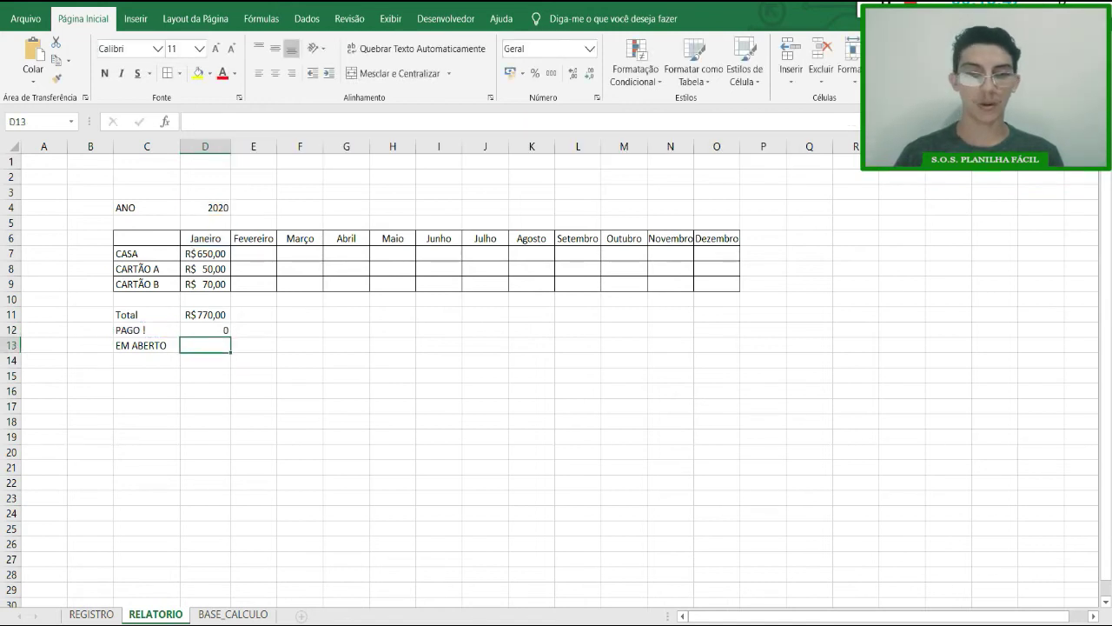
# Step: Copy the PAGO ! formula into January's EM ABERTO cell D13 and point its status criterion to C13
pyautogui.click(219, 330)
pyautogui.click(108, 614)
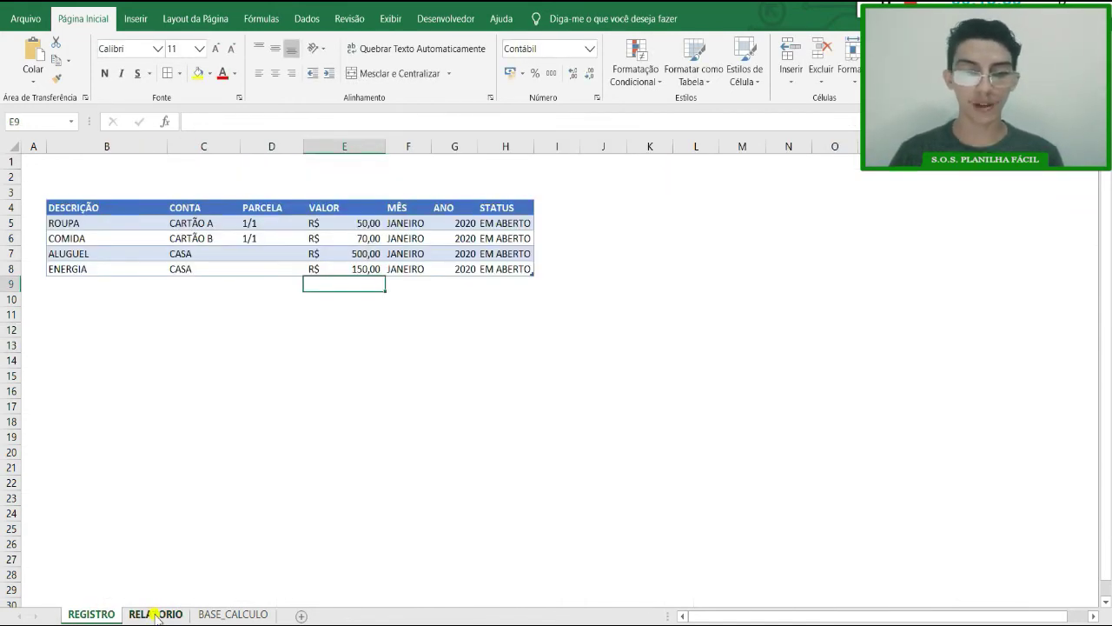
pyautogui.click(157, 614)
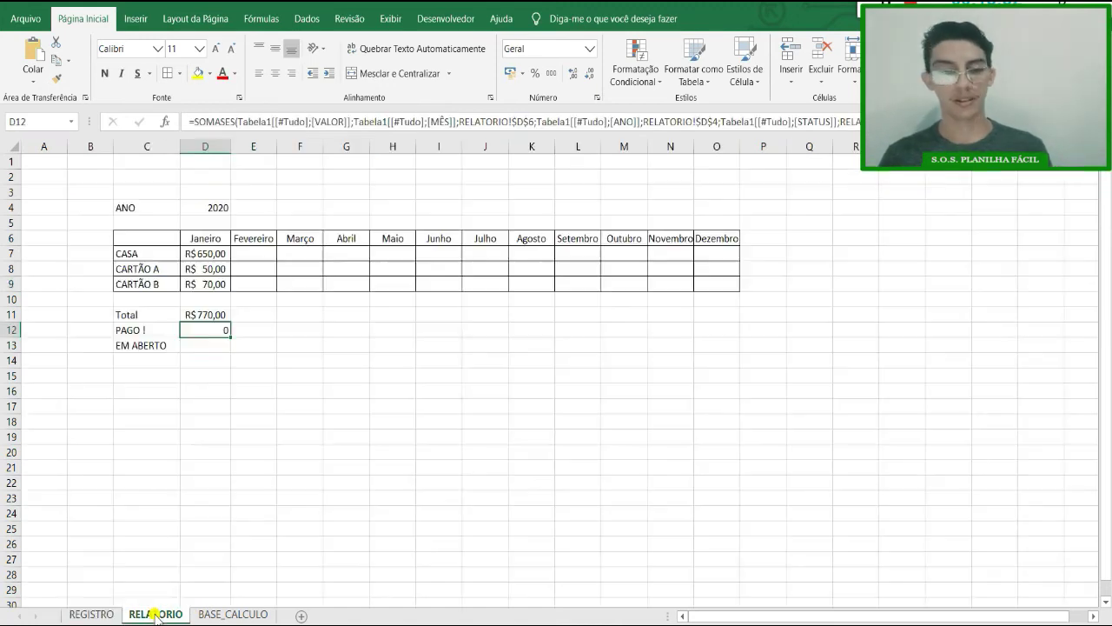
pyautogui.press('F2')
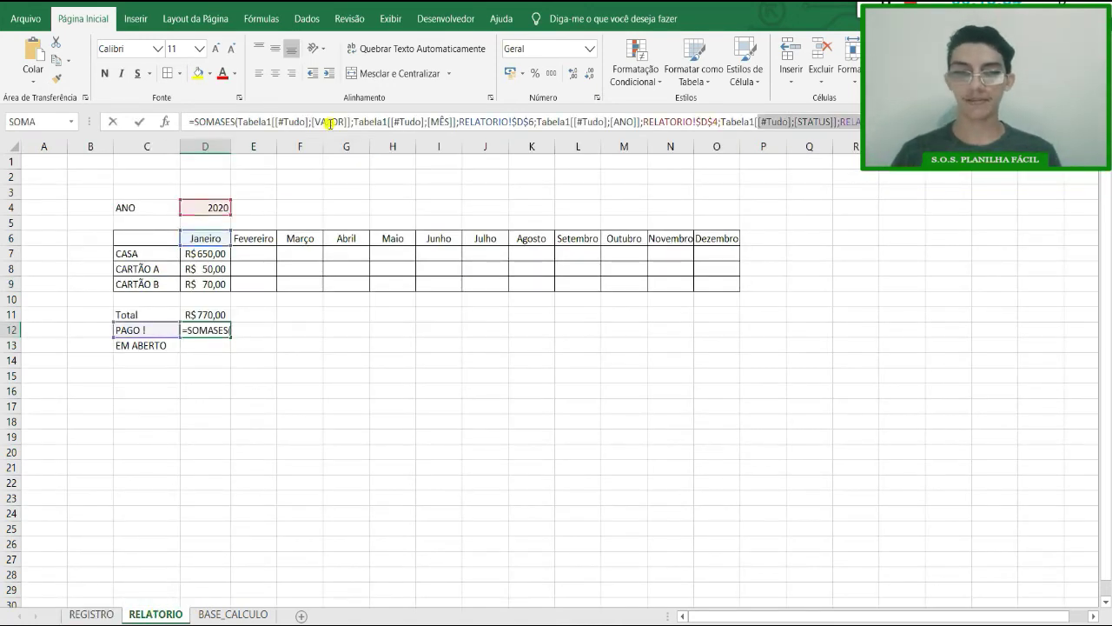
pyautogui.press('Return')
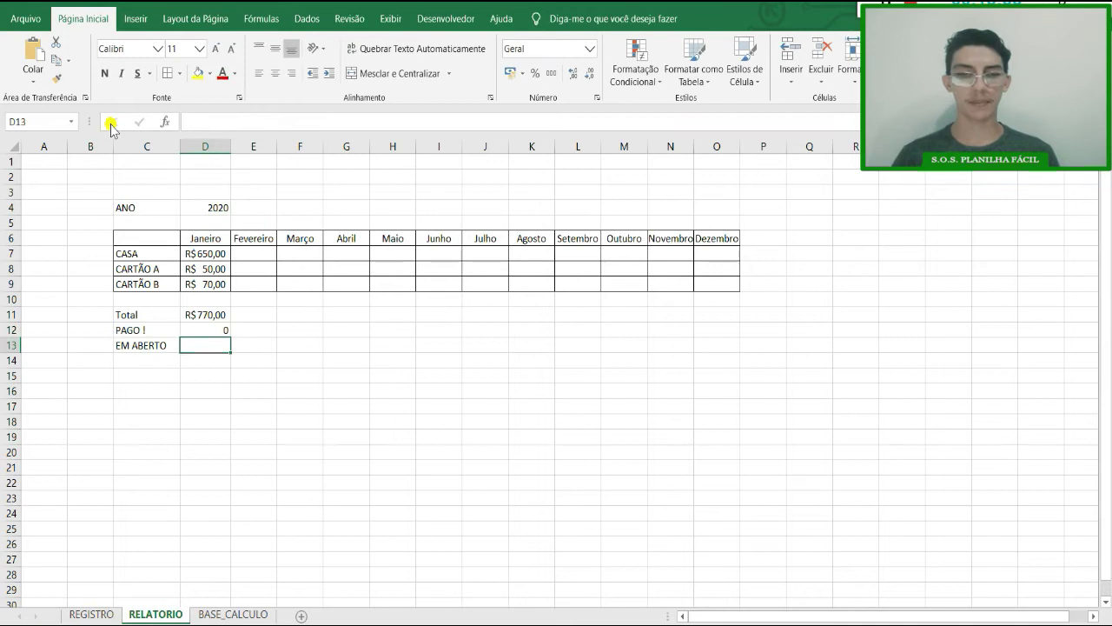
pyautogui.hotkey('ctrl', "'")
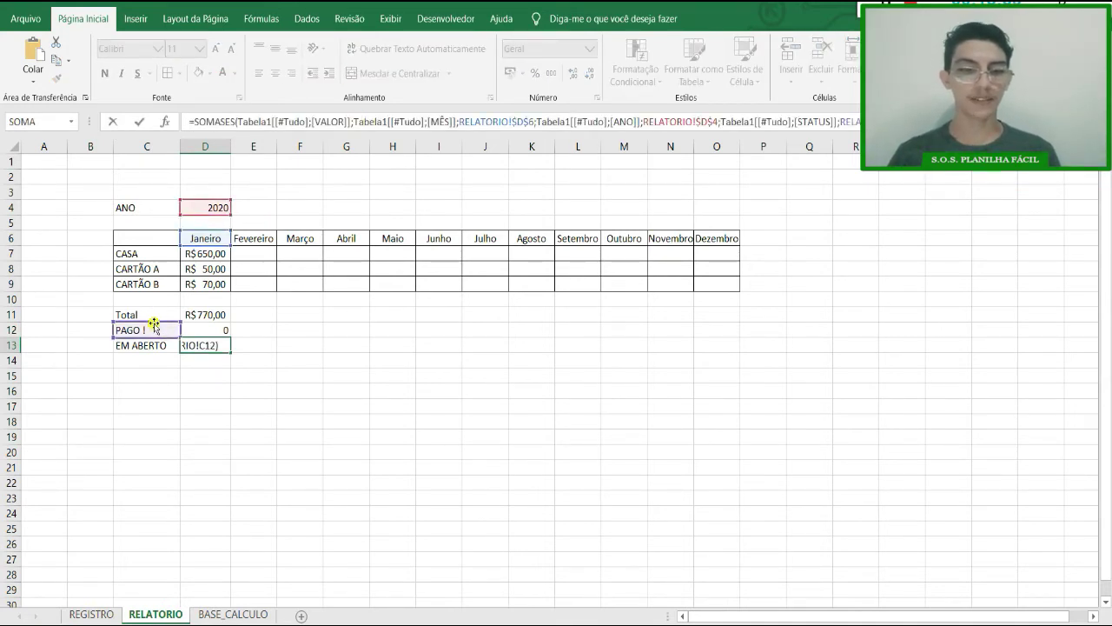
pyautogui.moveTo(155, 330); pyautogui.dragTo(156, 345)
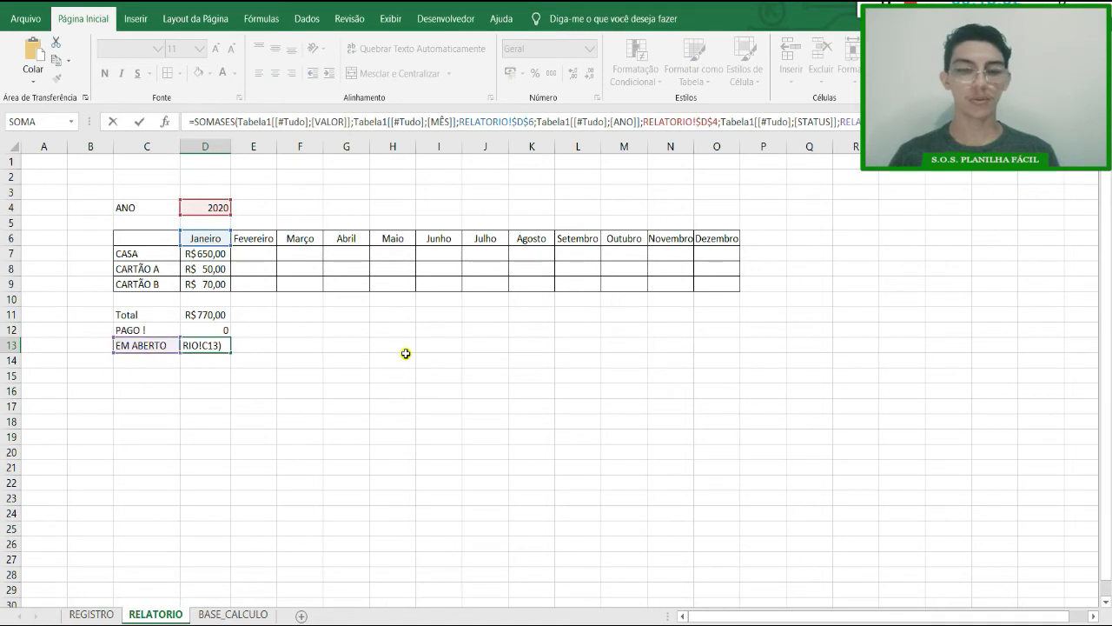
pyautogui.press('Return')
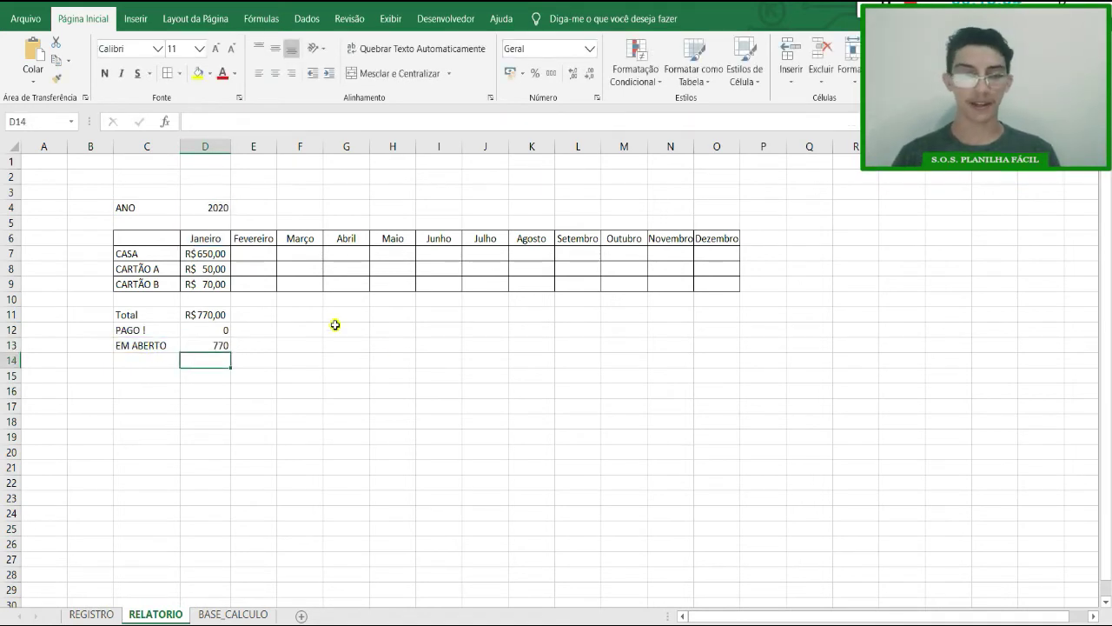
# Step: Apply the accounting currency format to January's PAGO ! and EM ABERTO amounts in D12:D13
pyautogui.moveTo(217, 330); pyautogui.dragTo(220, 345)
pyautogui.click(511, 75)
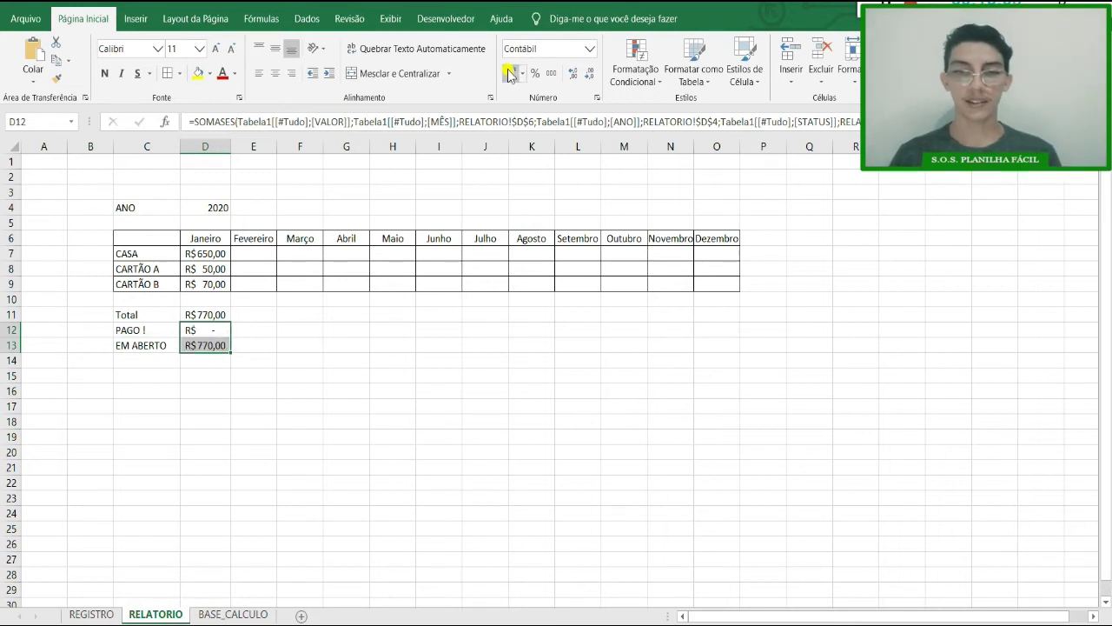
pyautogui.click(346, 374)
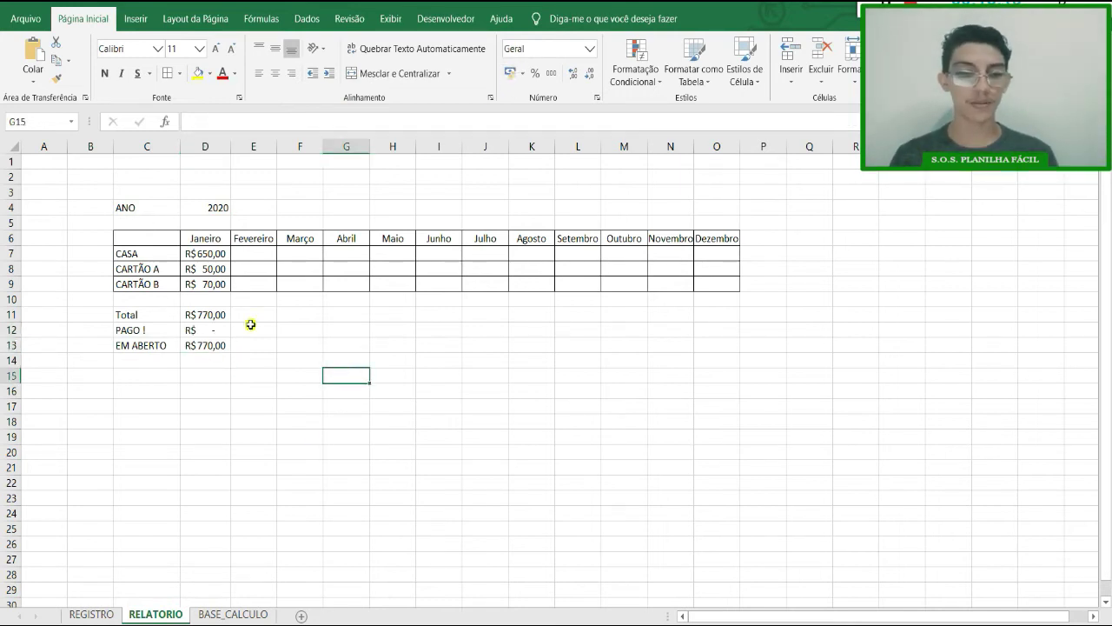
pyautogui.click(222, 330)
pyautogui.click(225, 317)
pyautogui.click(225, 329)
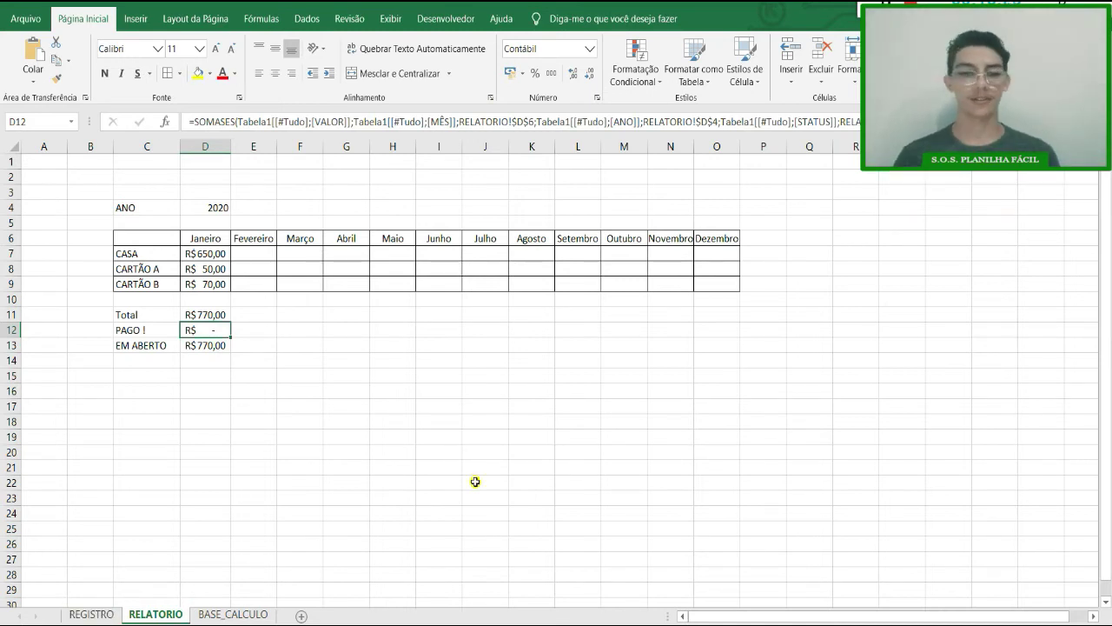
# Step: Set the STATUS of the ROUPA entry to PAGO ! in the REGISTRO sheet's table
pyautogui.click(90, 614)
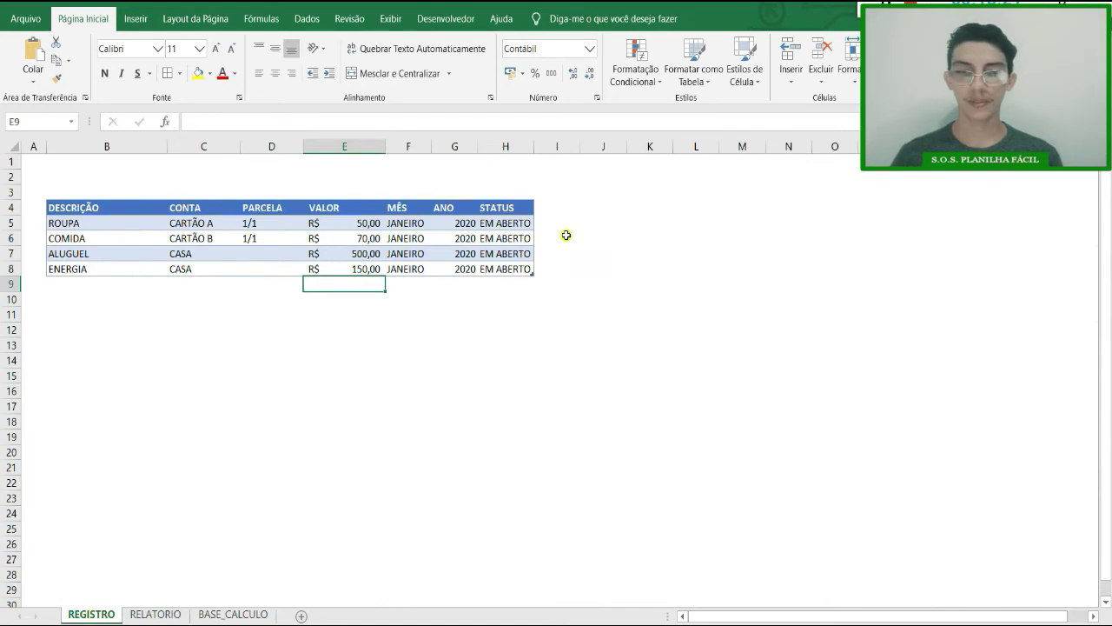
pyautogui.click(508, 229)
pyautogui.click(540, 224)
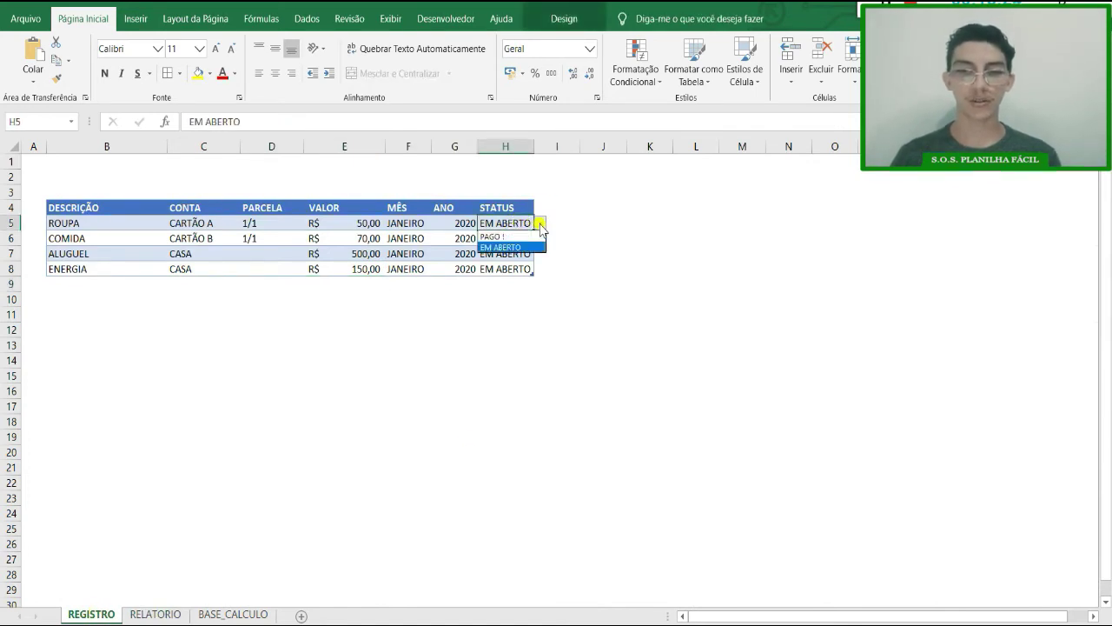
pyautogui.click(531, 238)
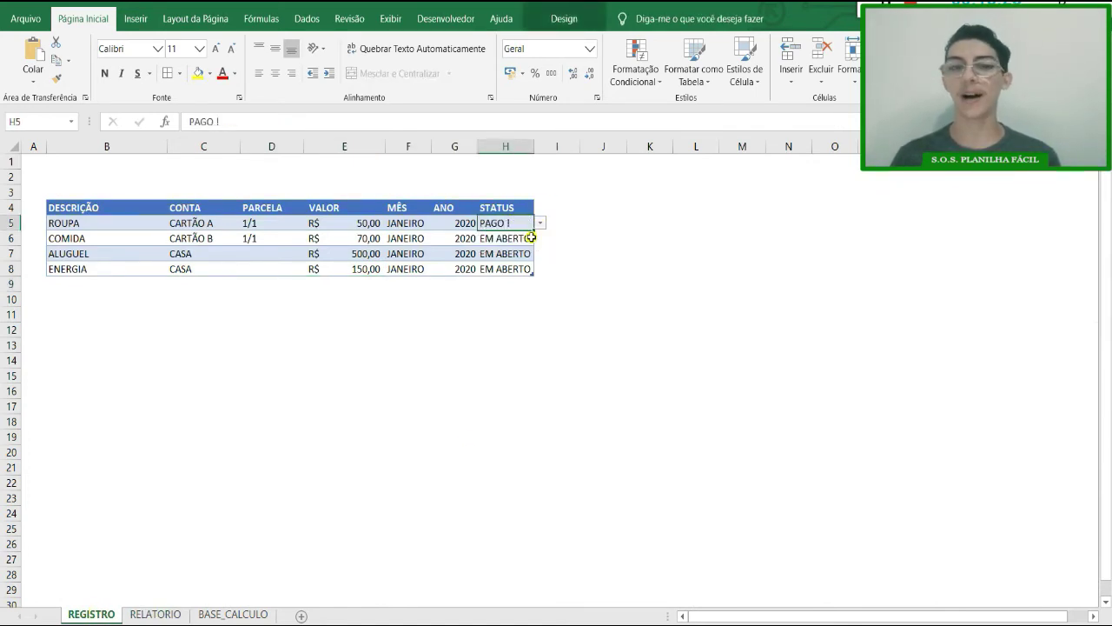
pyautogui.click(506, 267)
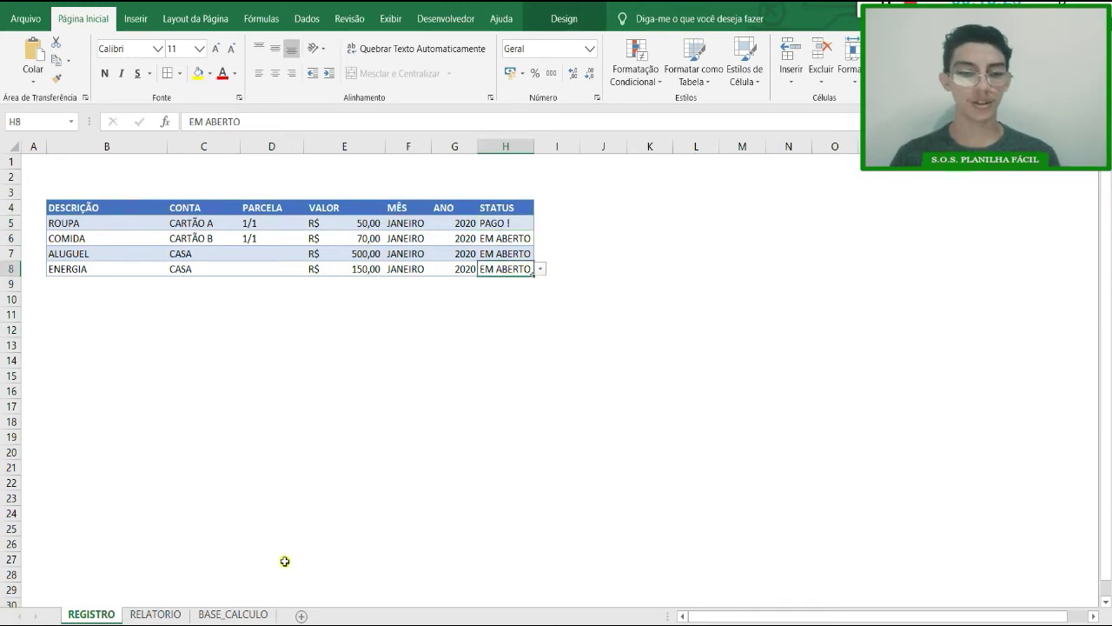
# Step: Check January's PAGO ! and EM ABERTO amounts on the RELATORIO sheet against the changed status
pyautogui.click(162, 614)
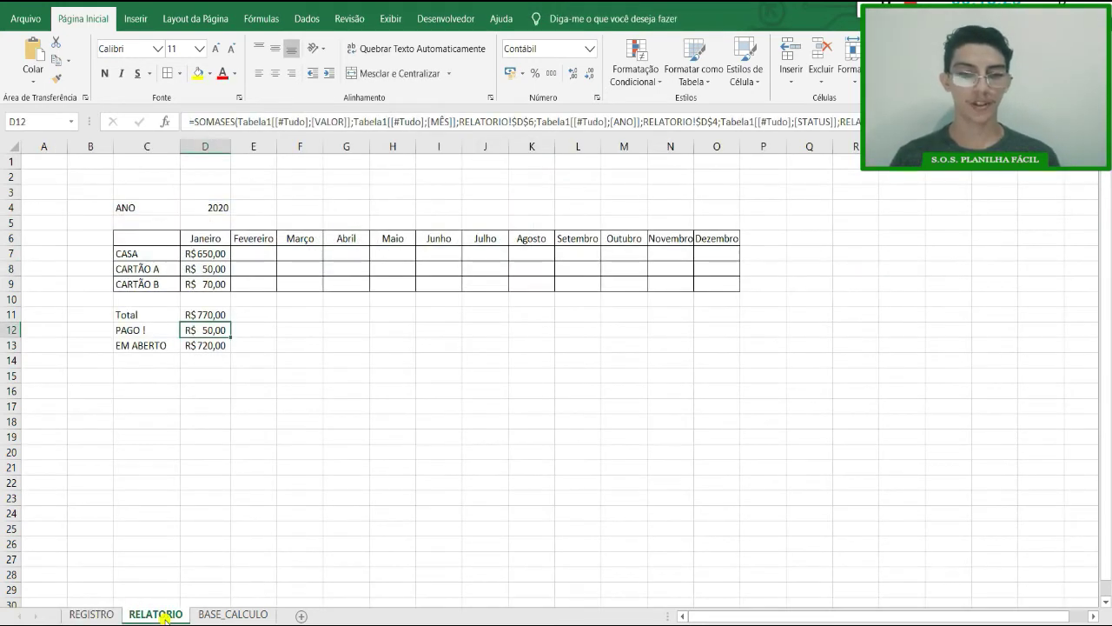
pyautogui.click(228, 390)
pyautogui.click(216, 332)
pyautogui.click(206, 344)
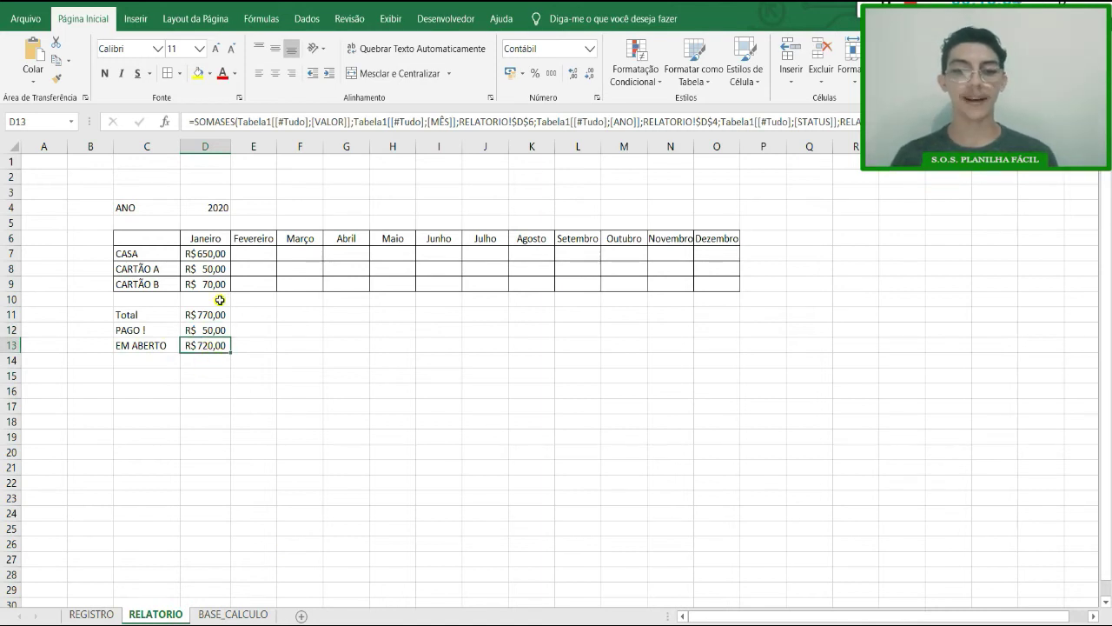
pyautogui.click(224, 332)
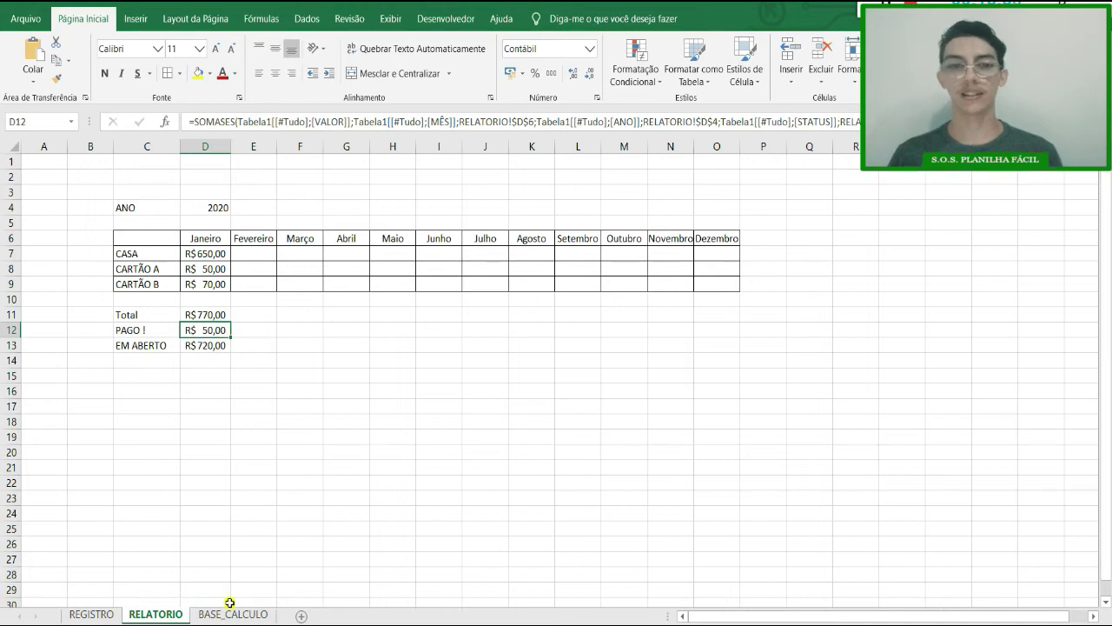
pyautogui.click(317, 359)
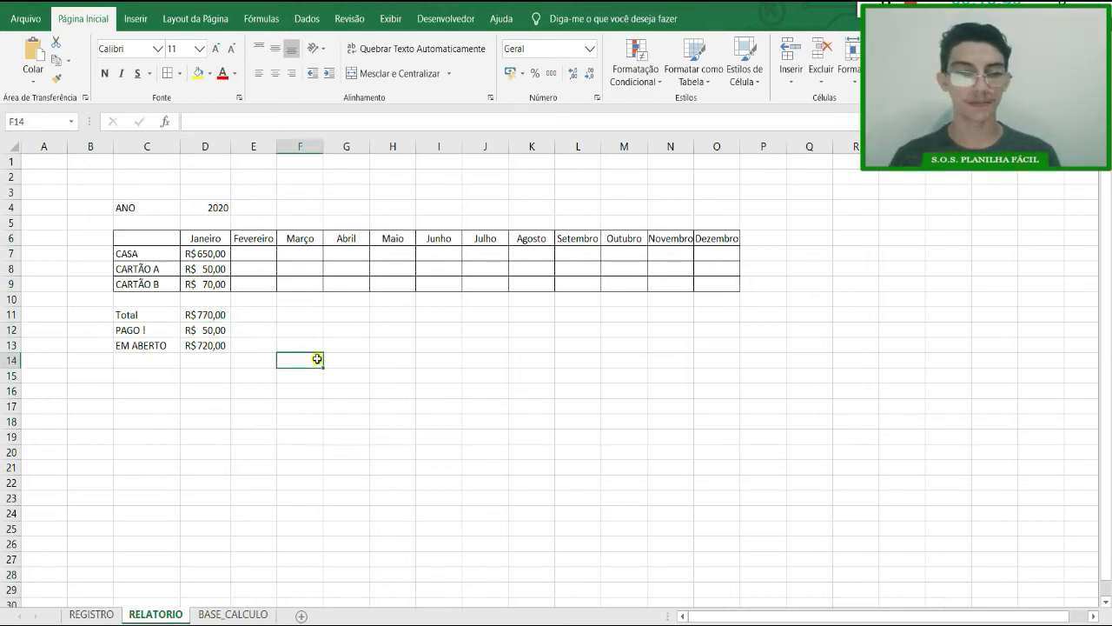
# Step: Add all borders to the Total, PAGO ! and EM ABERTO block C11:O13 and to the ANO cells C4:D4
pyautogui.moveTo(169, 316); pyautogui.dragTo(717, 343)
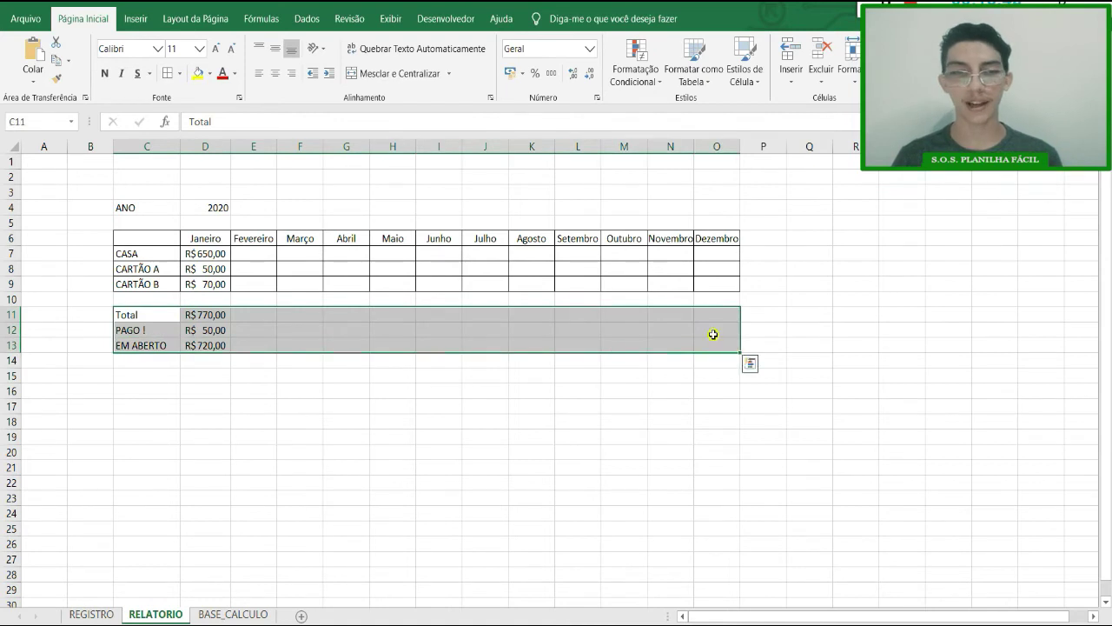
pyautogui.click(168, 75)
pyautogui.click(529, 454)
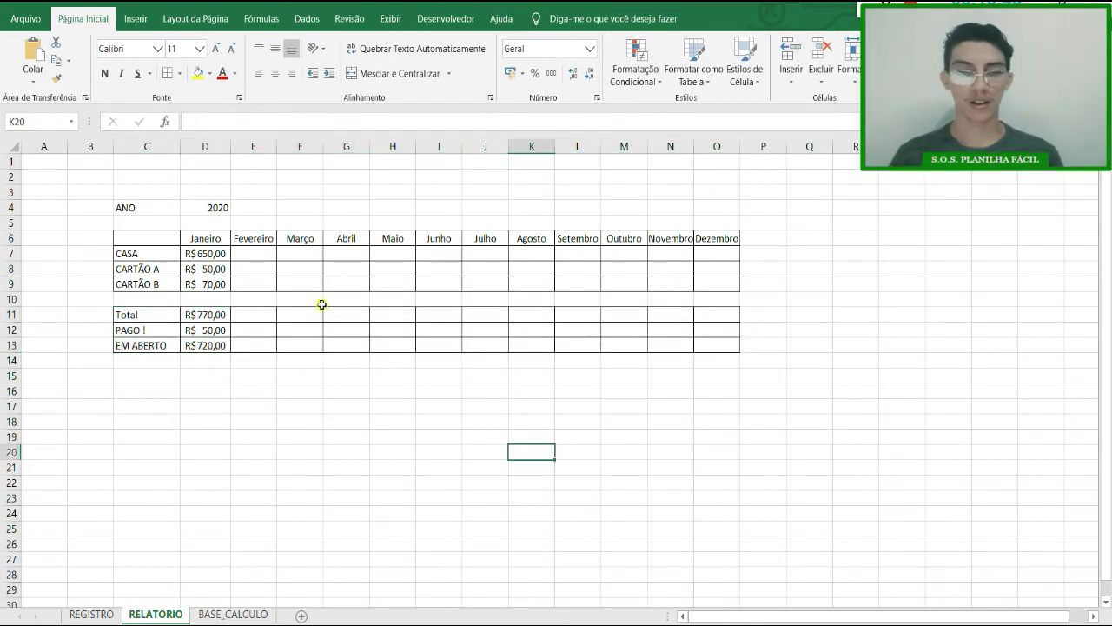
pyautogui.moveTo(171, 208); pyautogui.dragTo(213, 209)
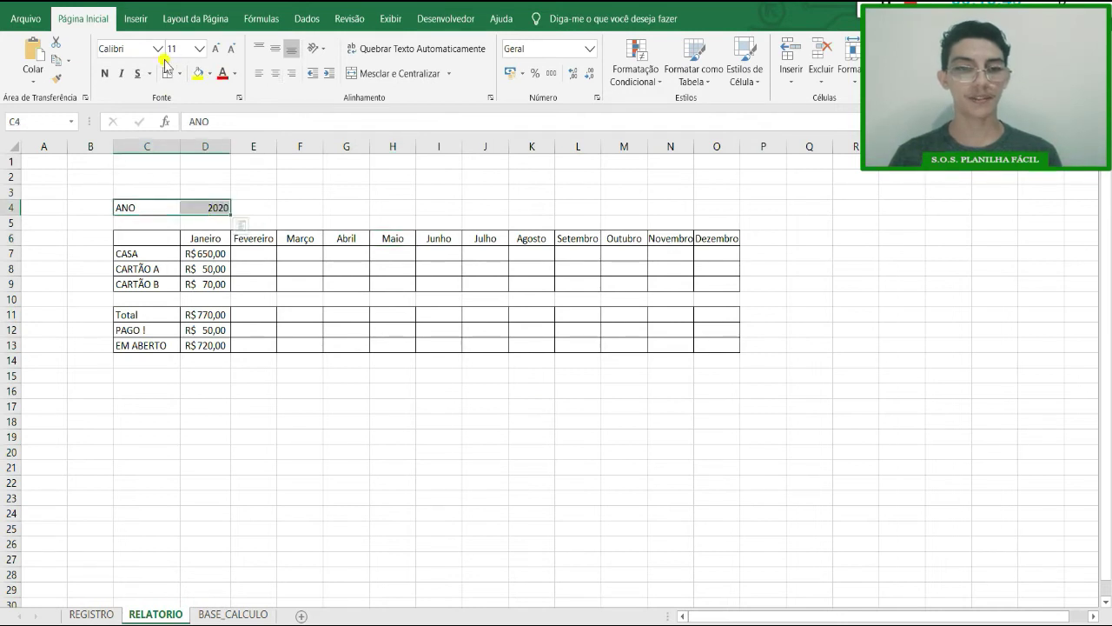
pyautogui.click(168, 75)
pyautogui.click(536, 344)
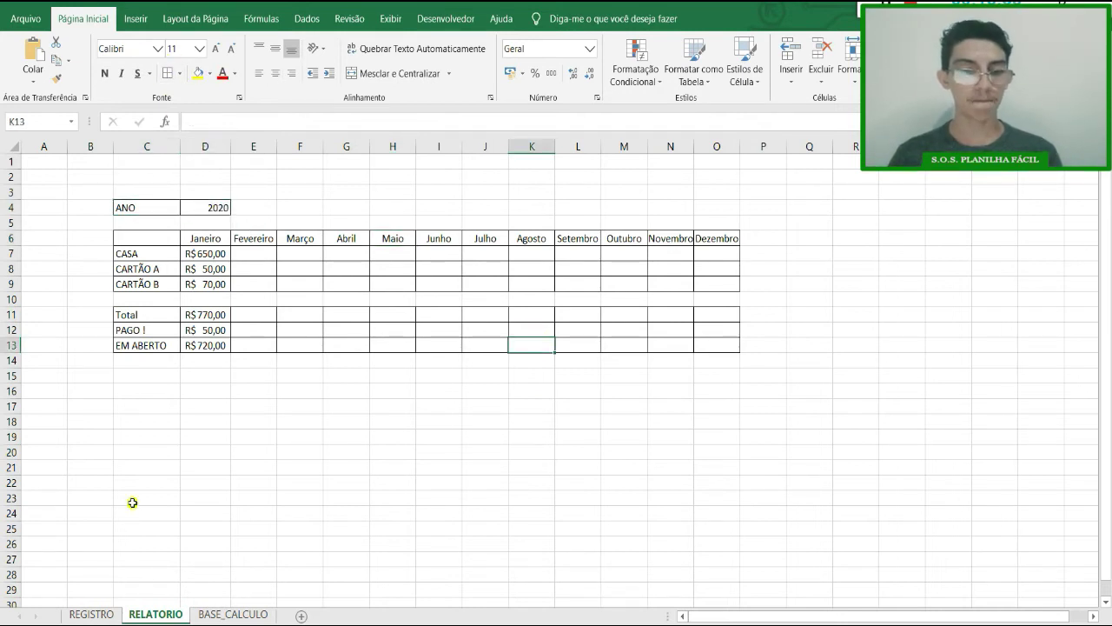
# Step: Start a new conditional formatting rule on column H of the REGISTRO sheet, using the type that formats only cells that contain a given value
pyautogui.click(116, 614)
pyautogui.click(612, 405)
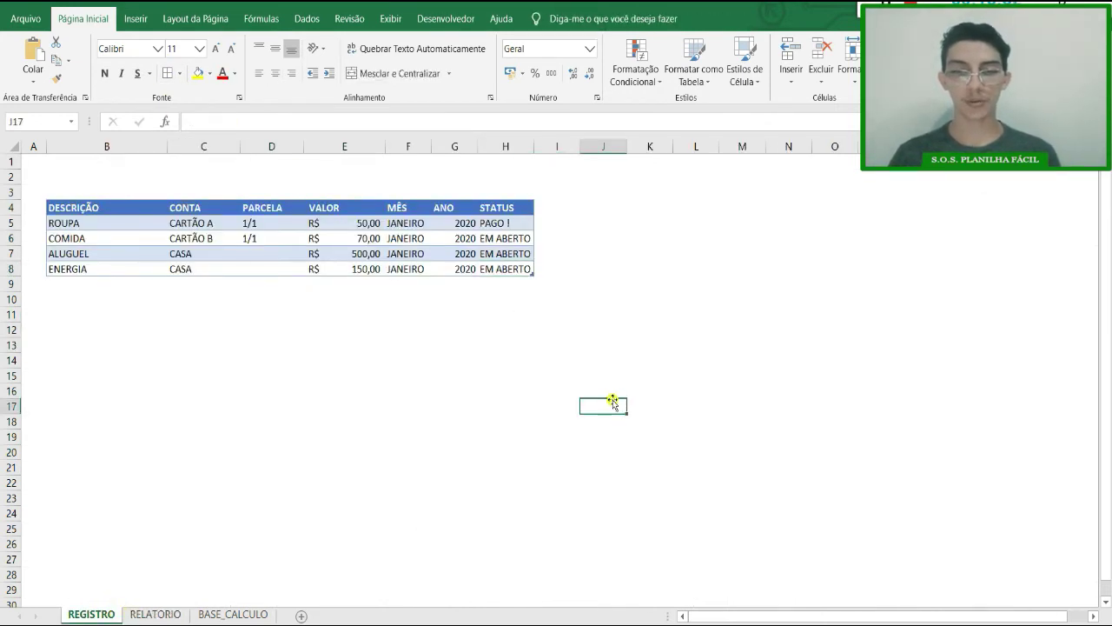
pyautogui.moveTo(521, 225); pyautogui.dragTo(521, 269)
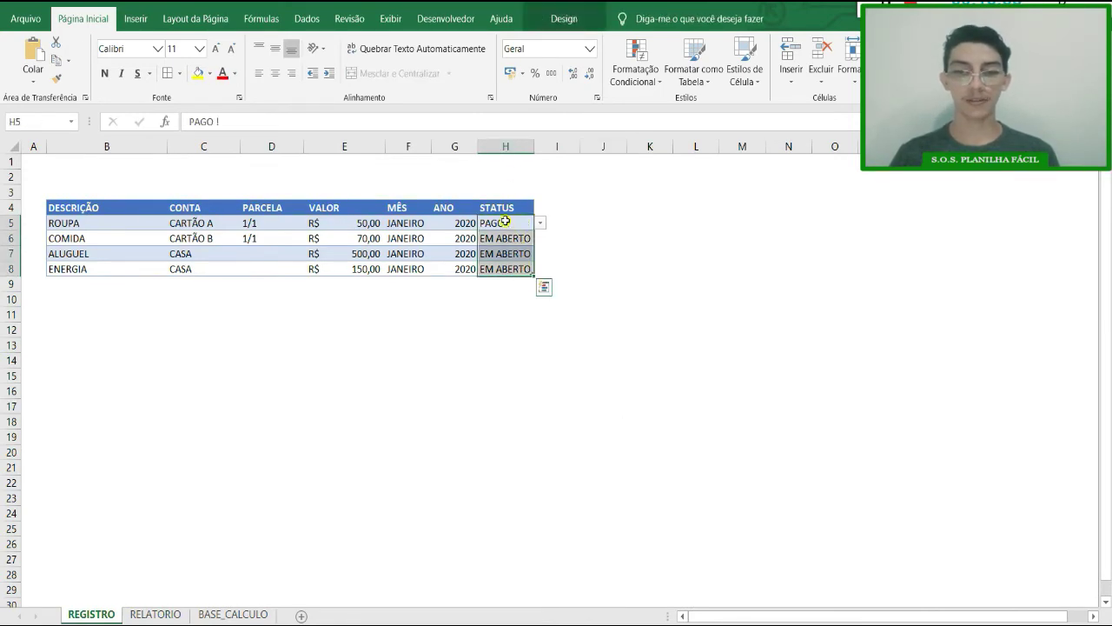
pyautogui.click(505, 146)
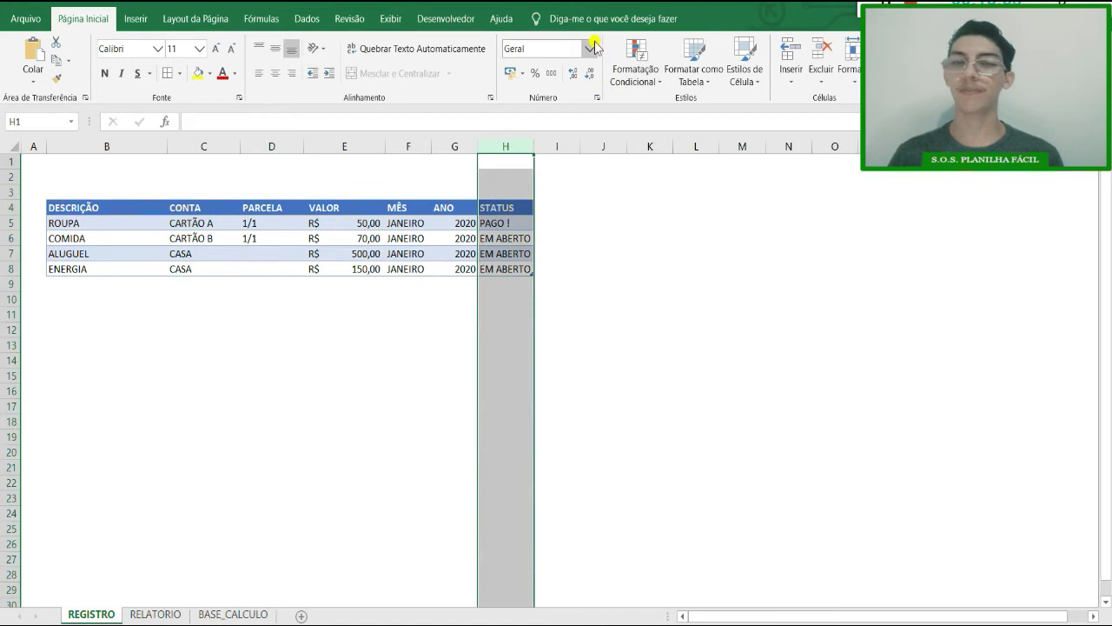
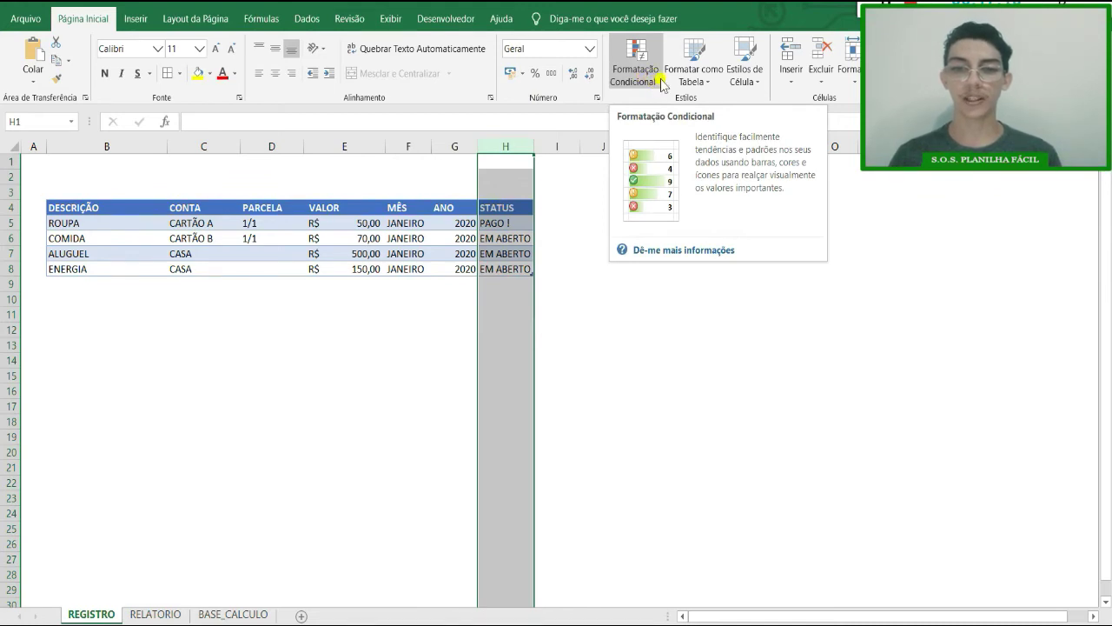
pyautogui.click(657, 83)
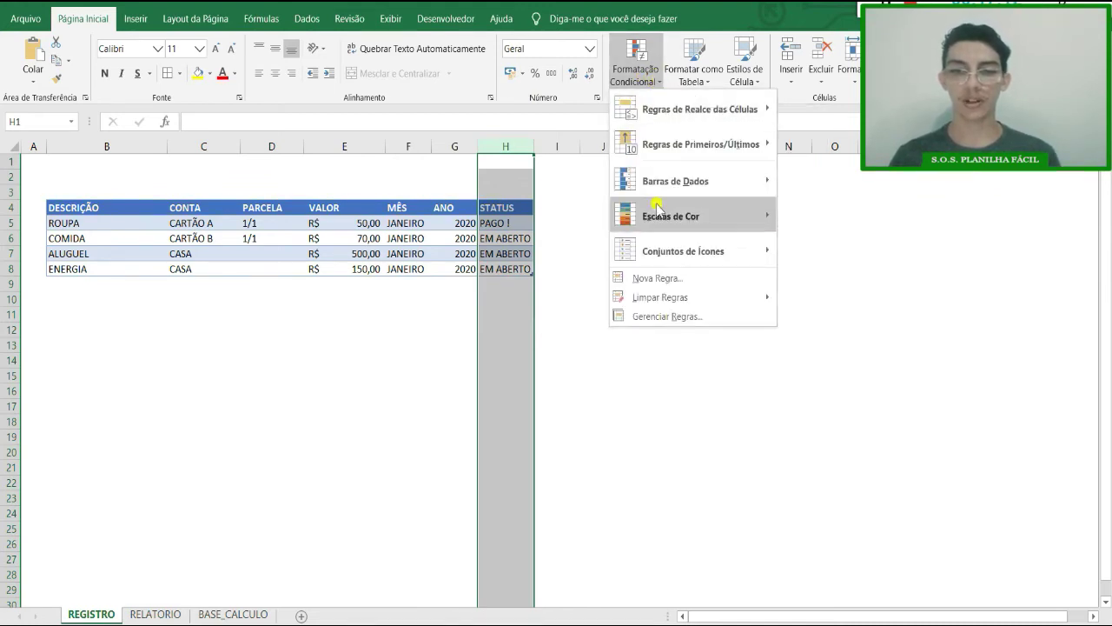
pyautogui.click(695, 282)
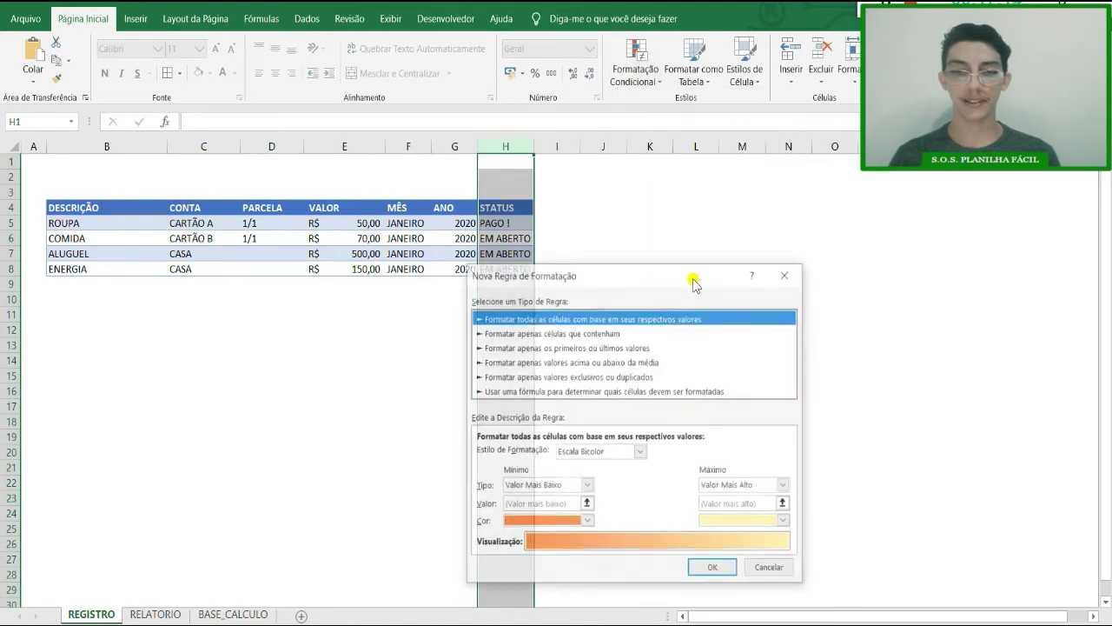
pyautogui.click(629, 333)
pyautogui.moveTo(643, 280); pyautogui.dragTo(741, 199)
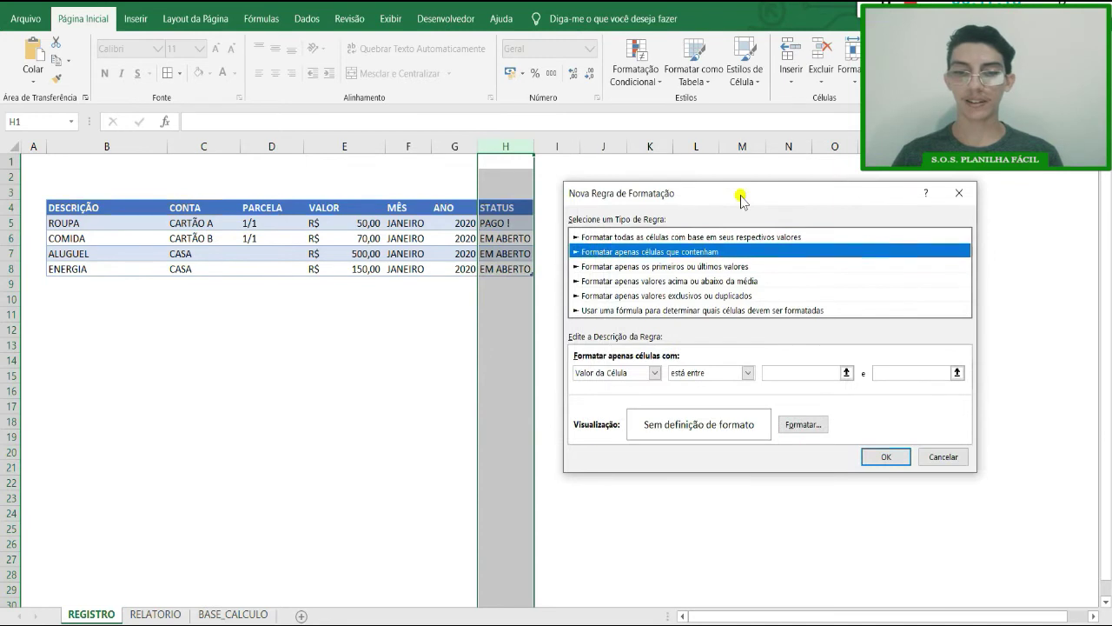
# Step: Set the rule's condition to specific text containing the PAGO ! entry, =BASE_CALCULO!$B$5
pyautogui.click(652, 372)
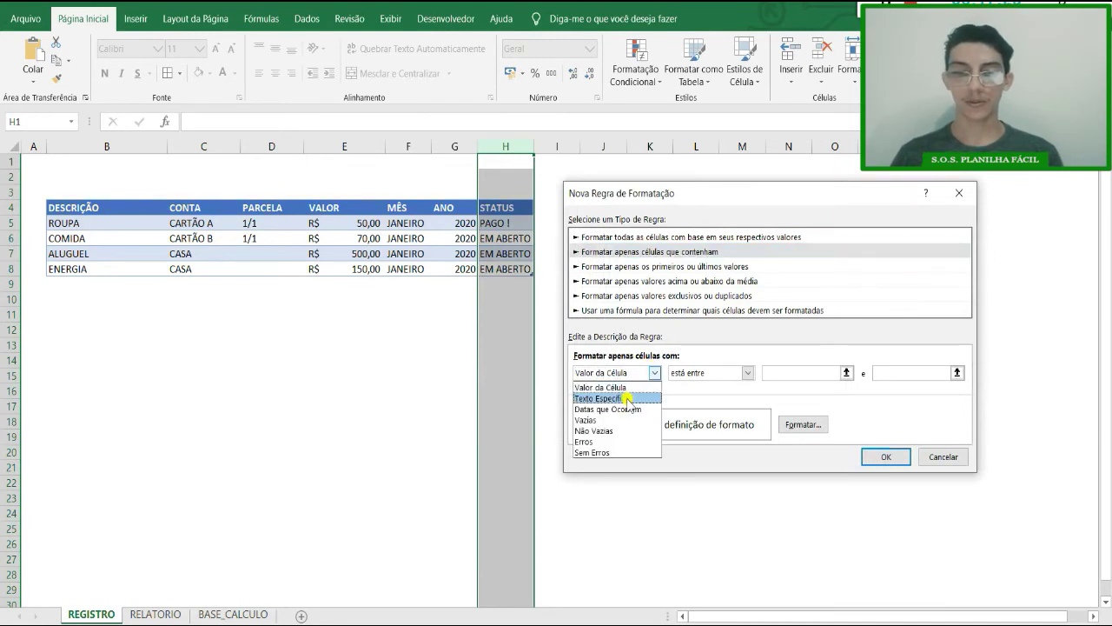
pyautogui.click(627, 398)
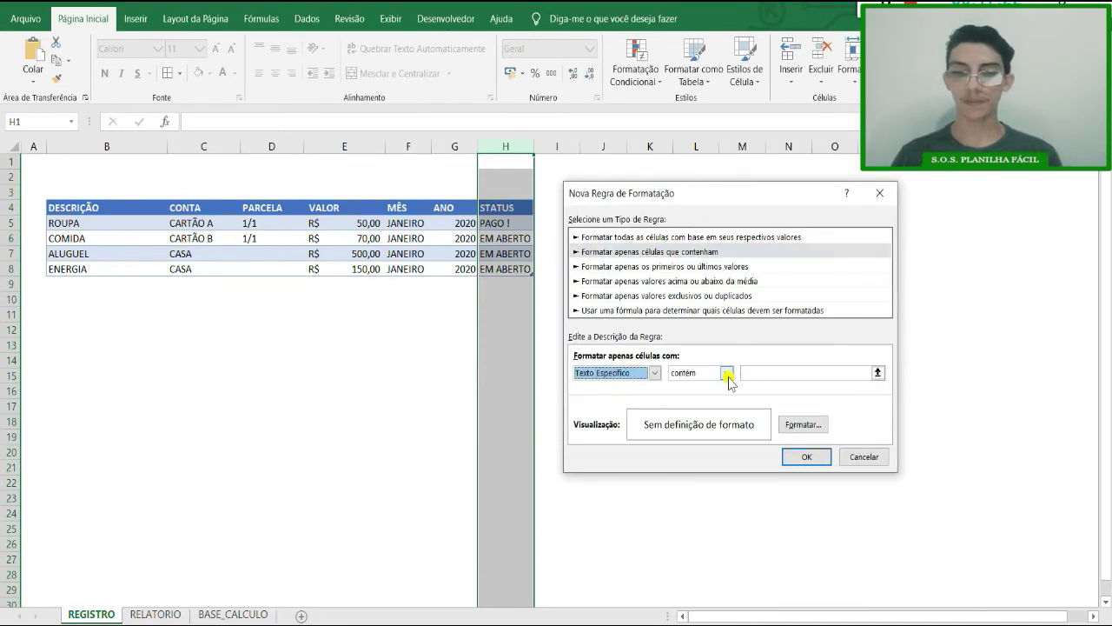
pyautogui.click(878, 373)
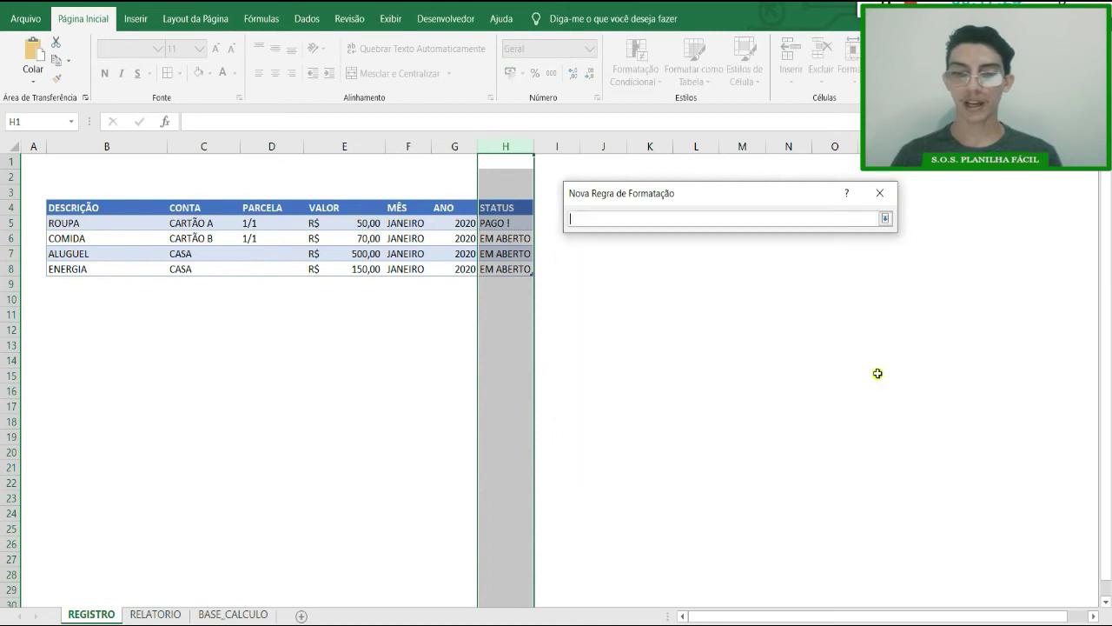
pyautogui.click(233, 614)
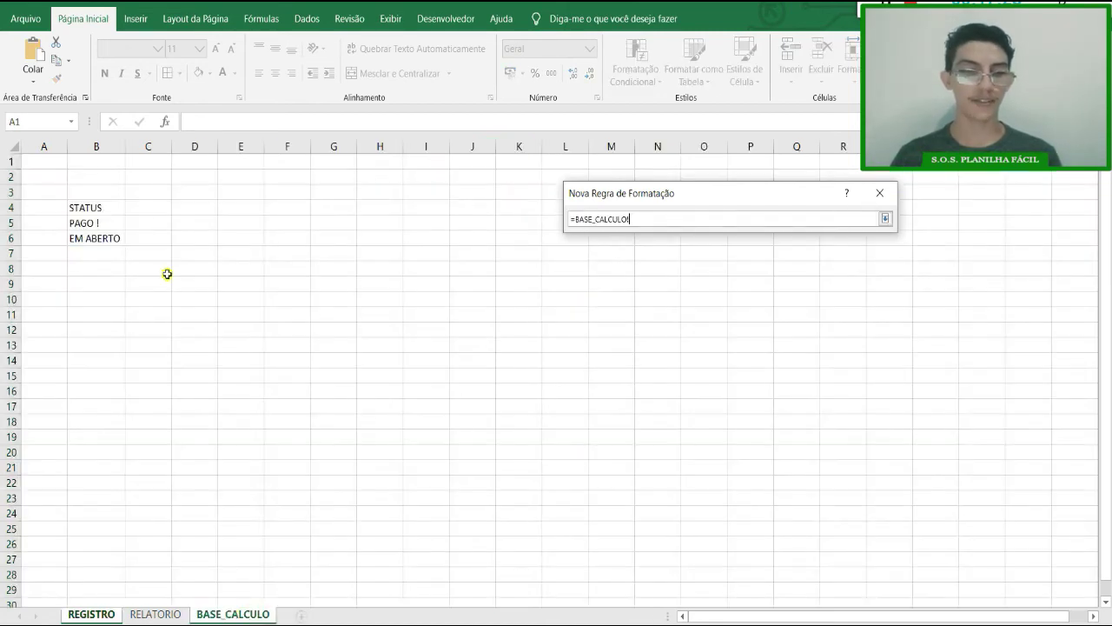
pyautogui.click(103, 221)
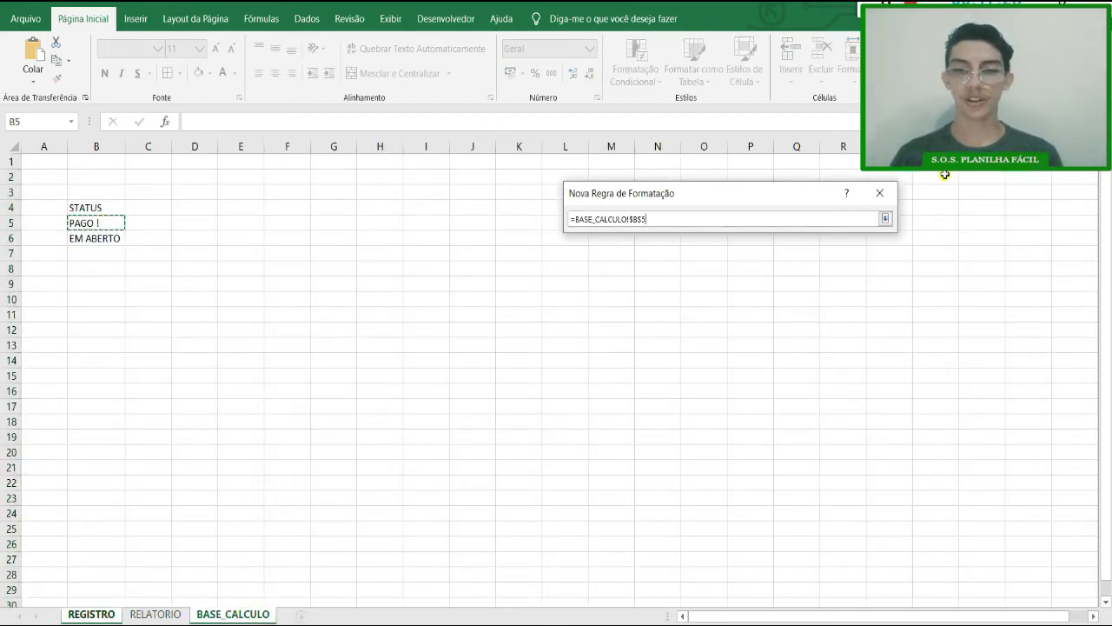
pyautogui.click(885, 219)
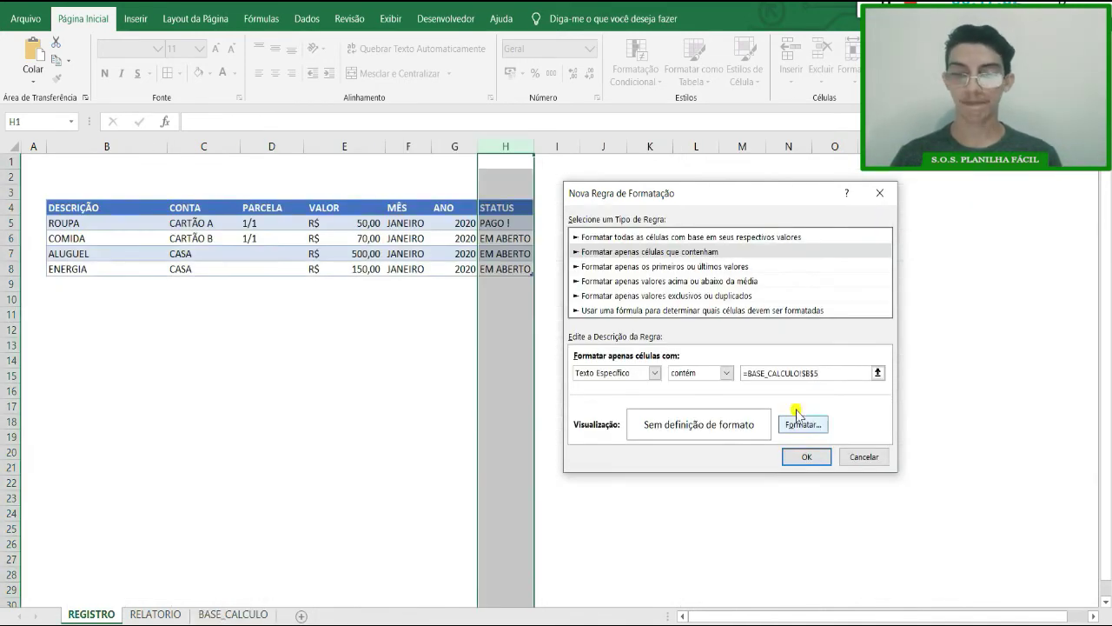
# Step: Give the PAGO ! rule a solid green fill and apply it to the STATUS column
pyautogui.click(820, 426)
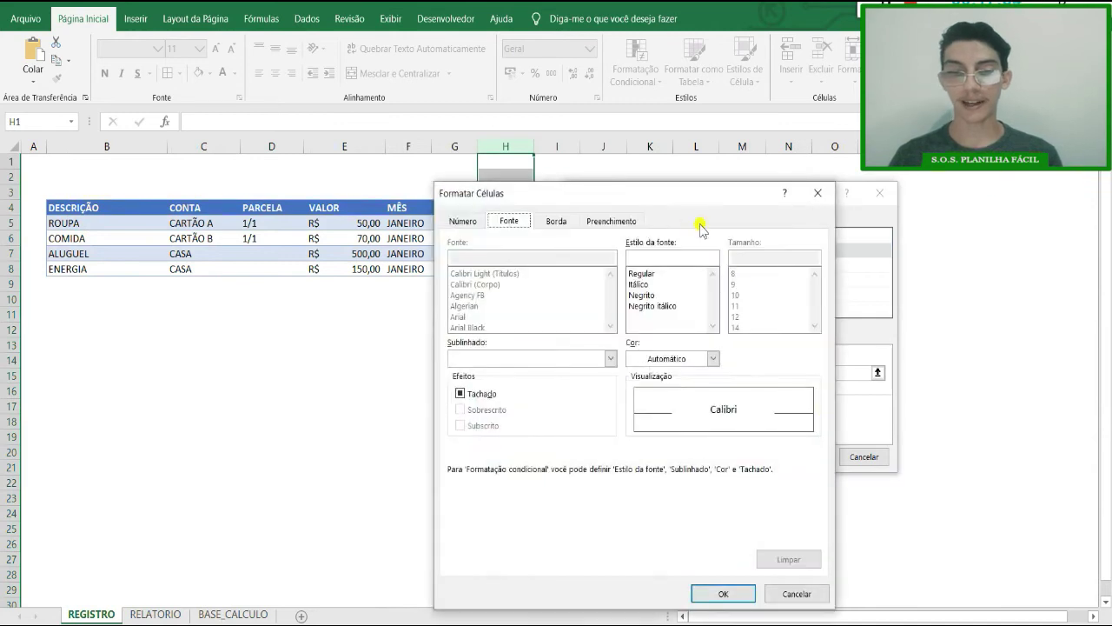
pyautogui.click(630, 221)
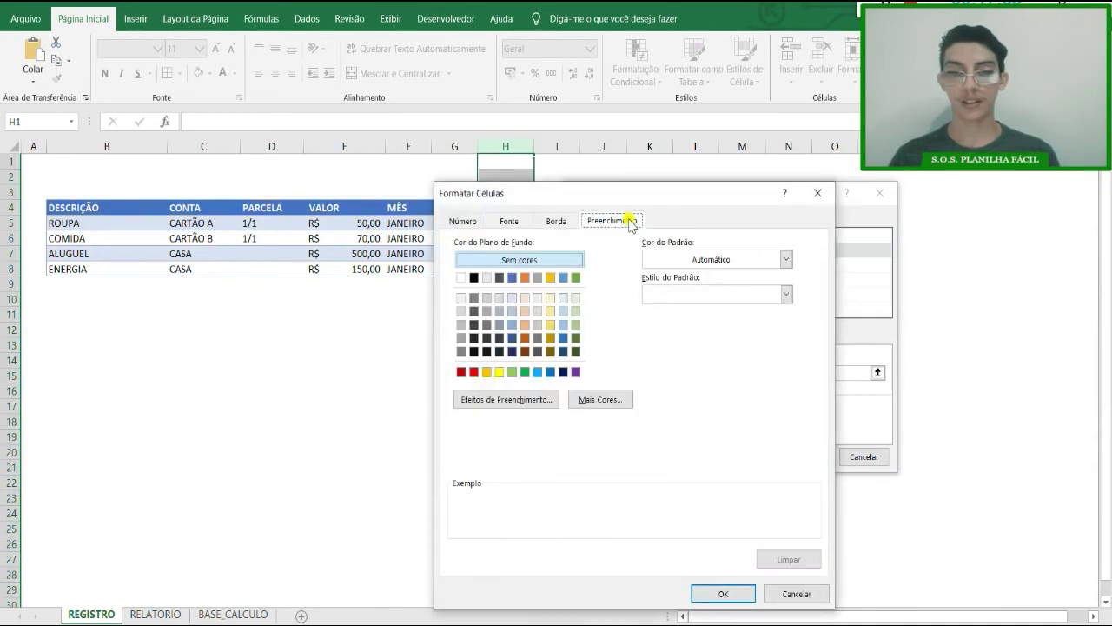
pyautogui.click(576, 279)
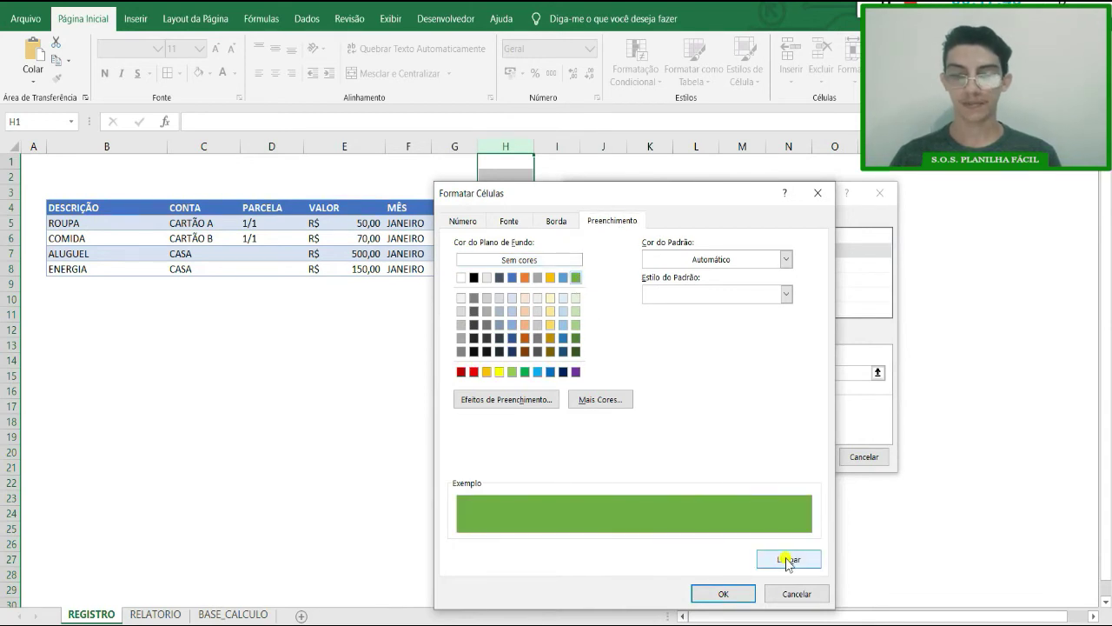
pyautogui.click(747, 596)
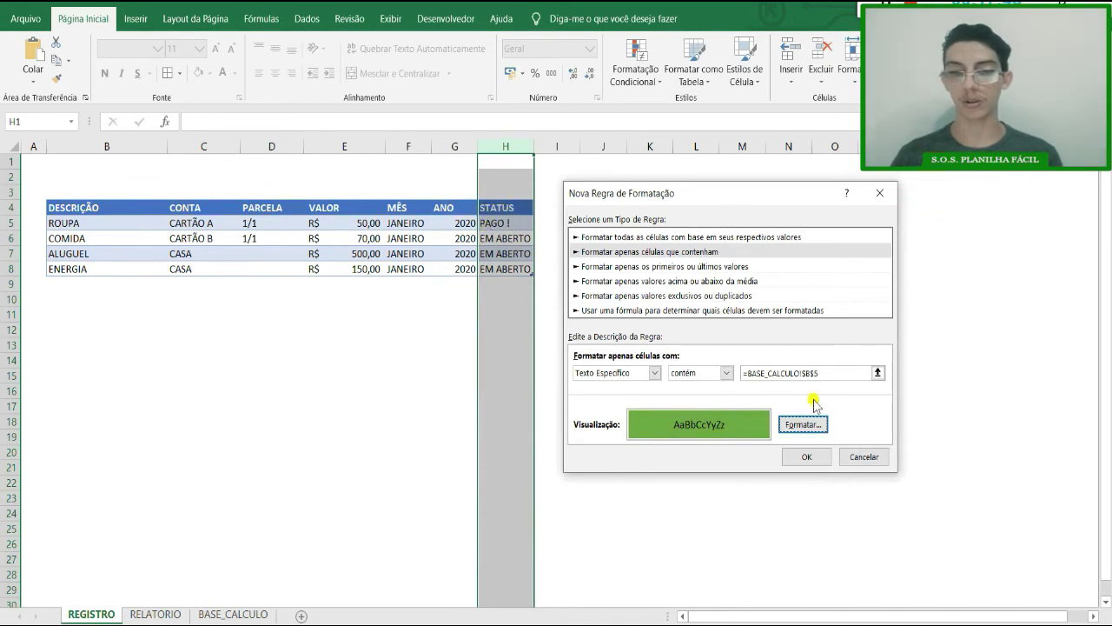
pyautogui.click(822, 457)
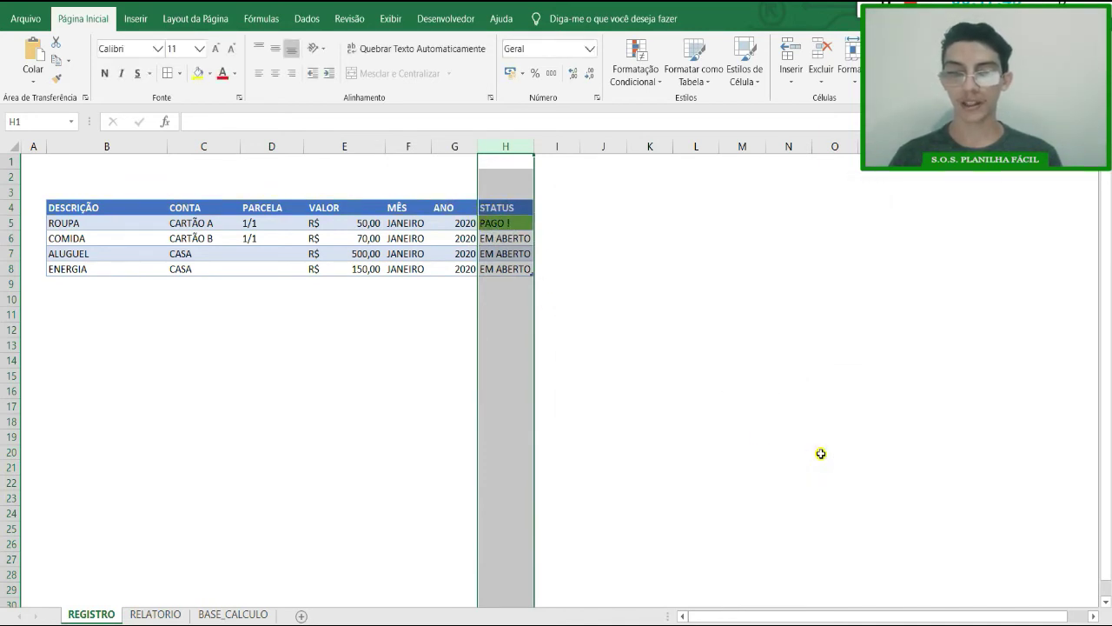
pyautogui.click(706, 269)
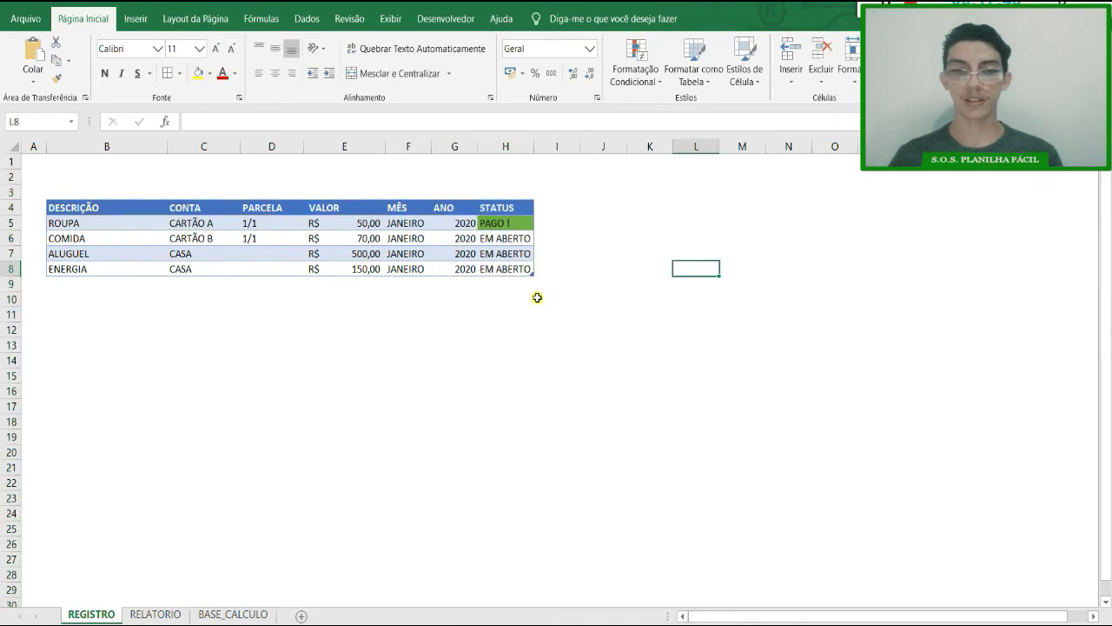
# Step: Start a second conditional formatting rule on column H, again formatting only cells that contain a given value
pyautogui.click(517, 133)
pyautogui.click(590, 49)
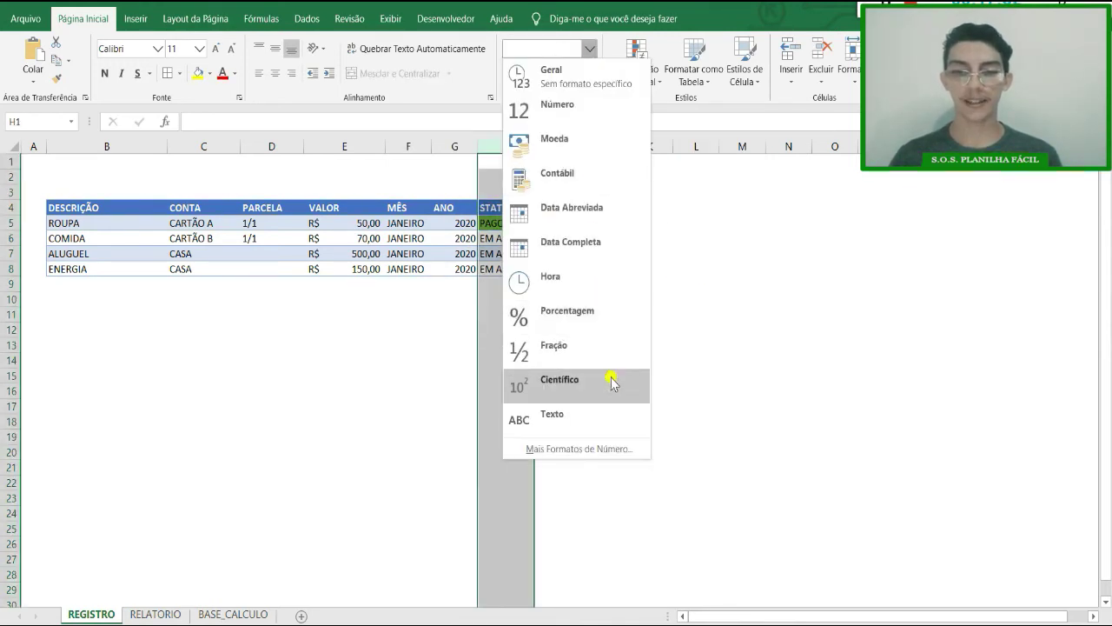
pyautogui.press('Escape')
pyautogui.click(636, 66)
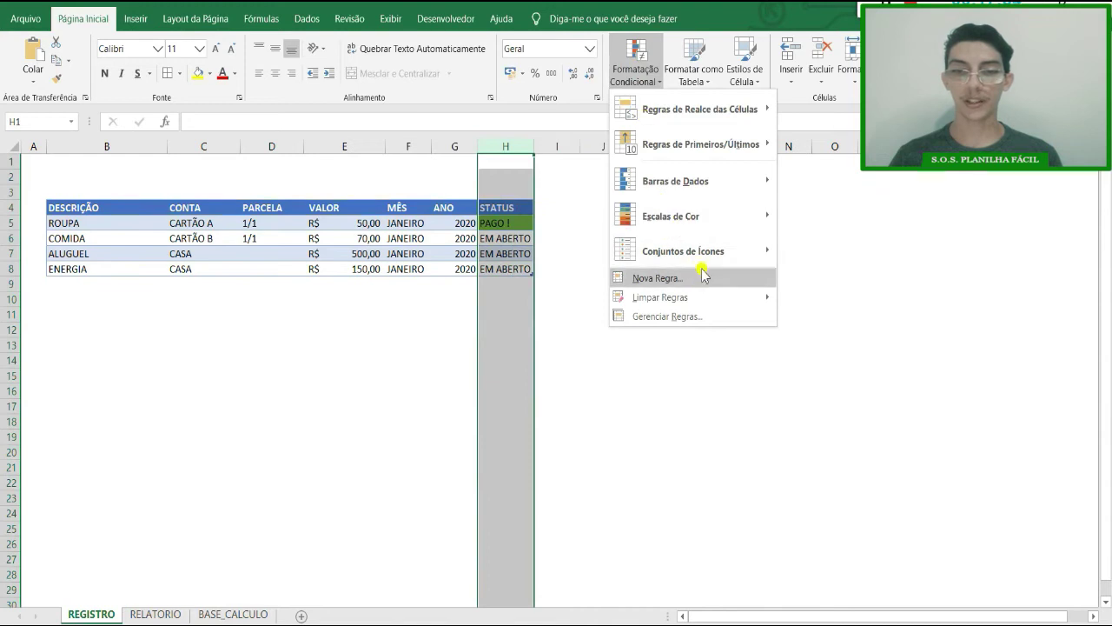
pyautogui.click(702, 278)
pyautogui.click(682, 236)
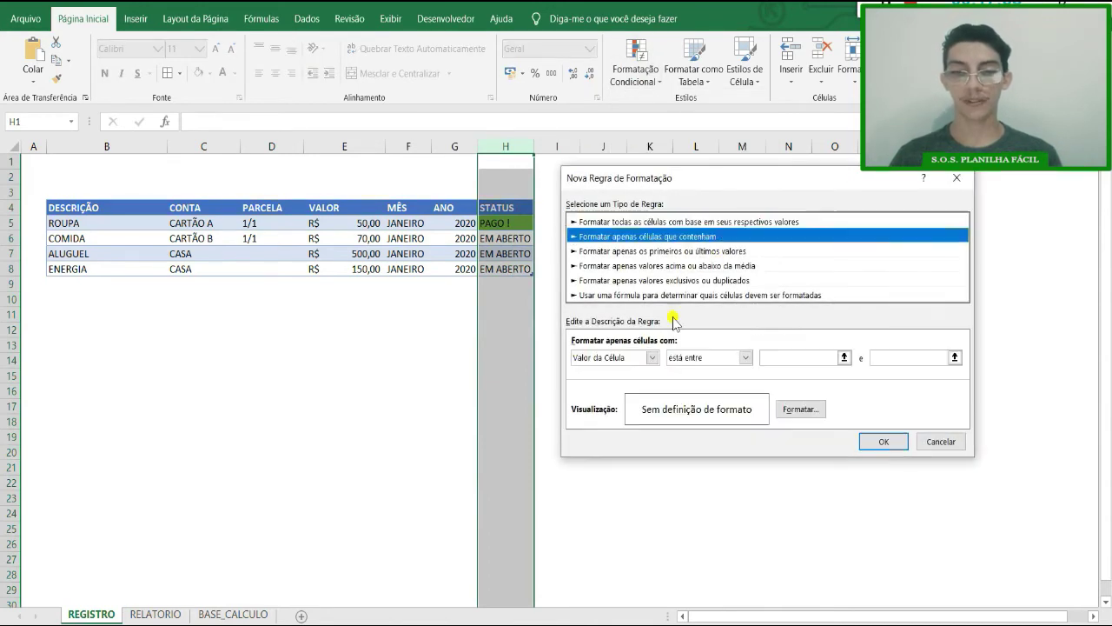
# Step: Set the second rule's condition to specific text containing the EM ABERTO entry, =BASE_CALCULO!$B$6
pyautogui.click(618, 358)
pyautogui.click(600, 379)
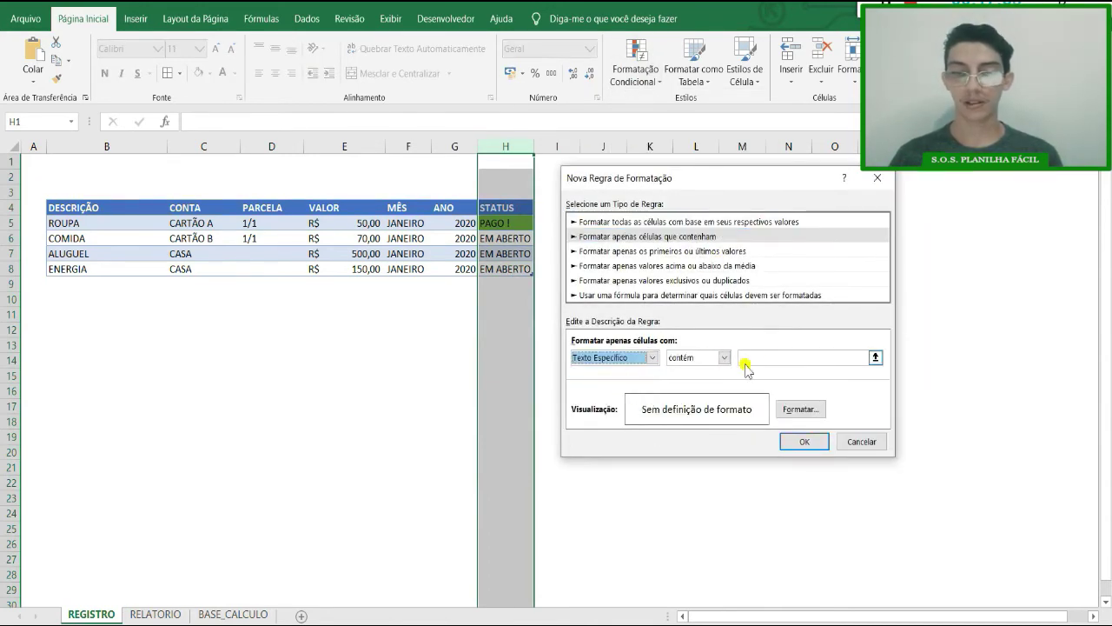
pyautogui.click(875, 357)
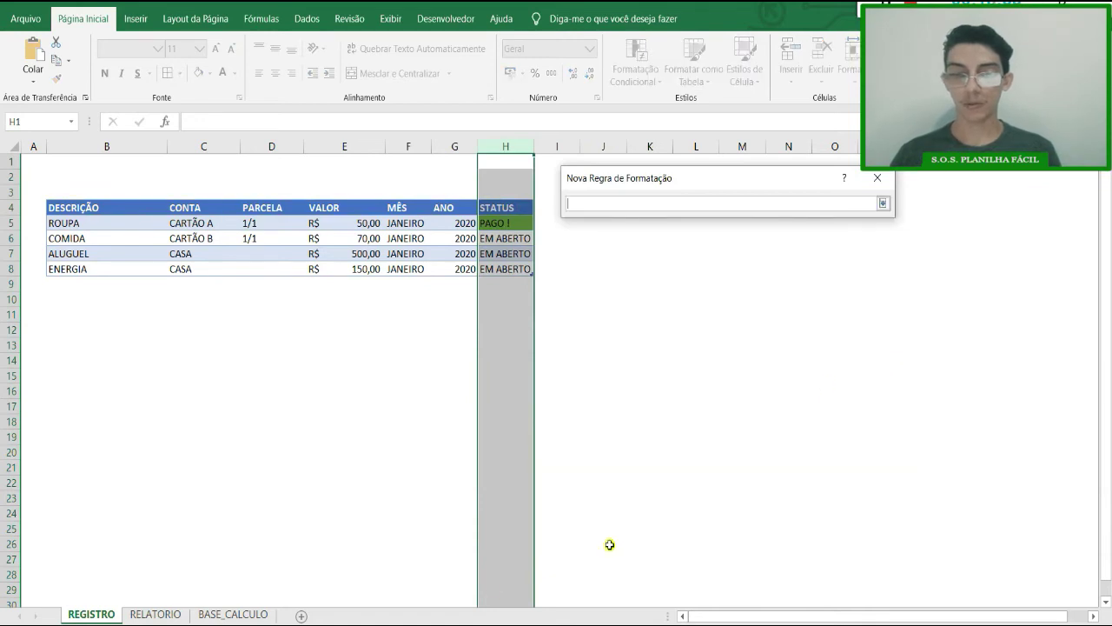
pyautogui.click(262, 609)
pyautogui.click(104, 240)
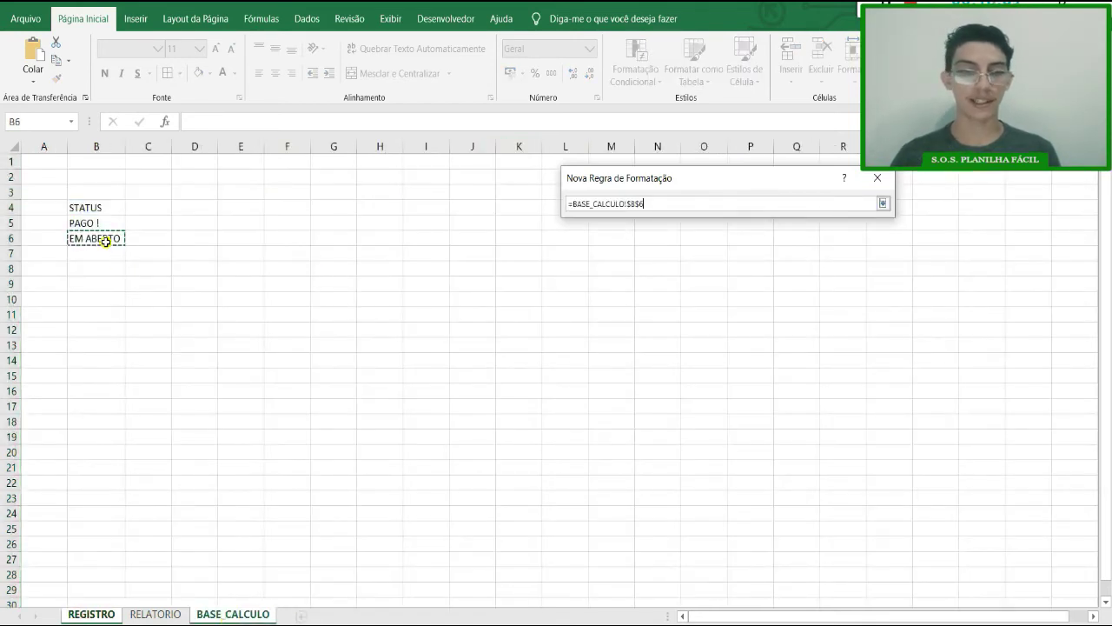
pyautogui.click(882, 203)
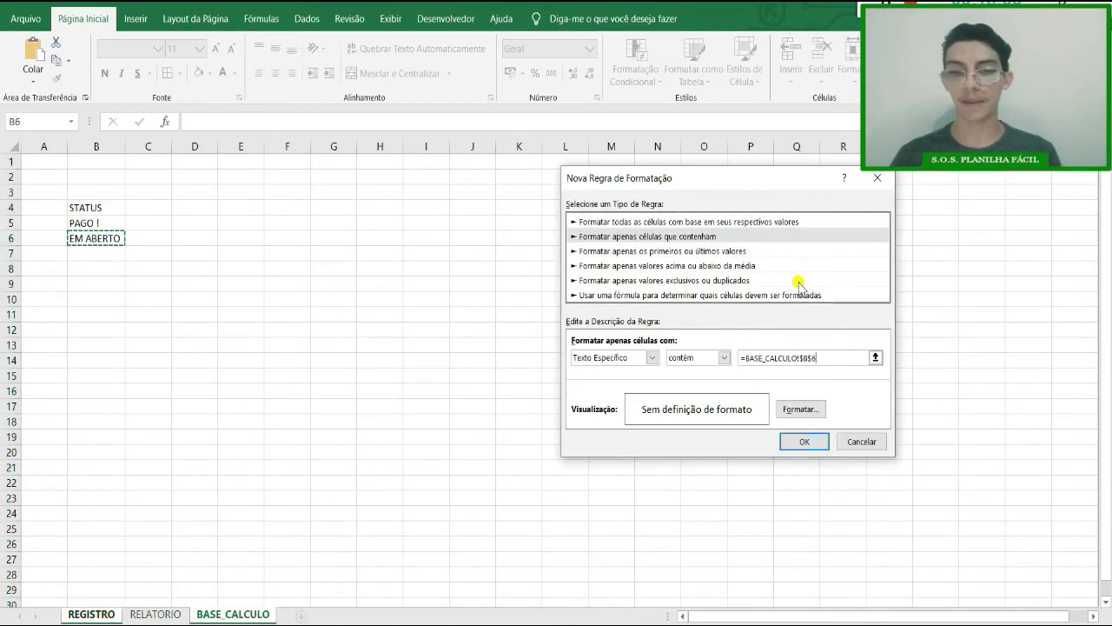
# Step: Give the EM ABERTO rule a gold fill and apply it to the STATUS column
pyautogui.click(798, 410)
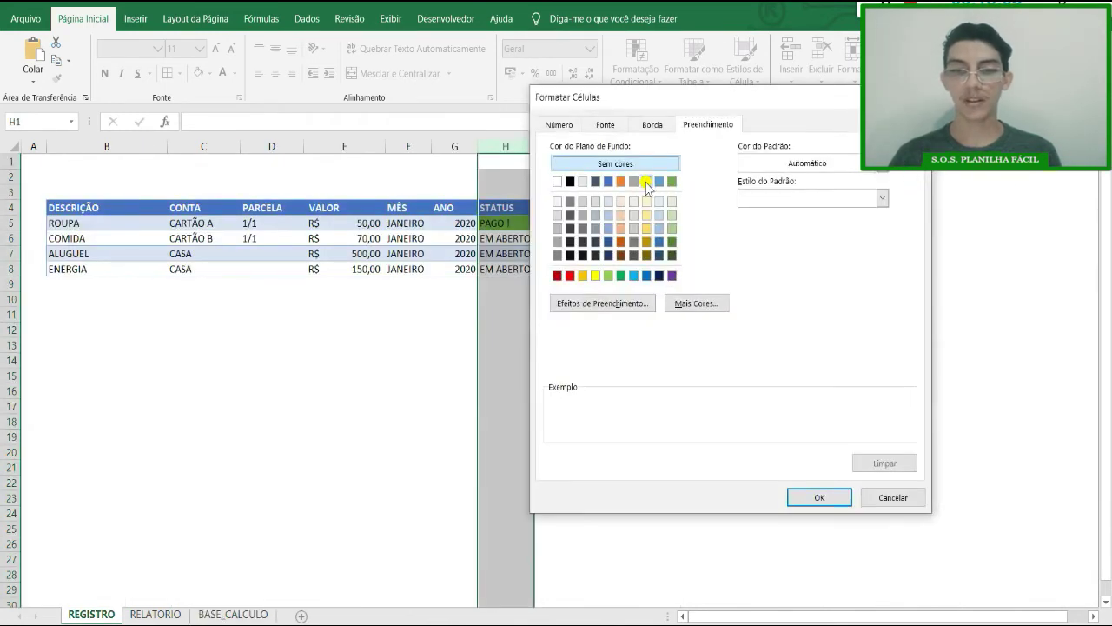
pyautogui.click(646, 181)
pyautogui.click(819, 497)
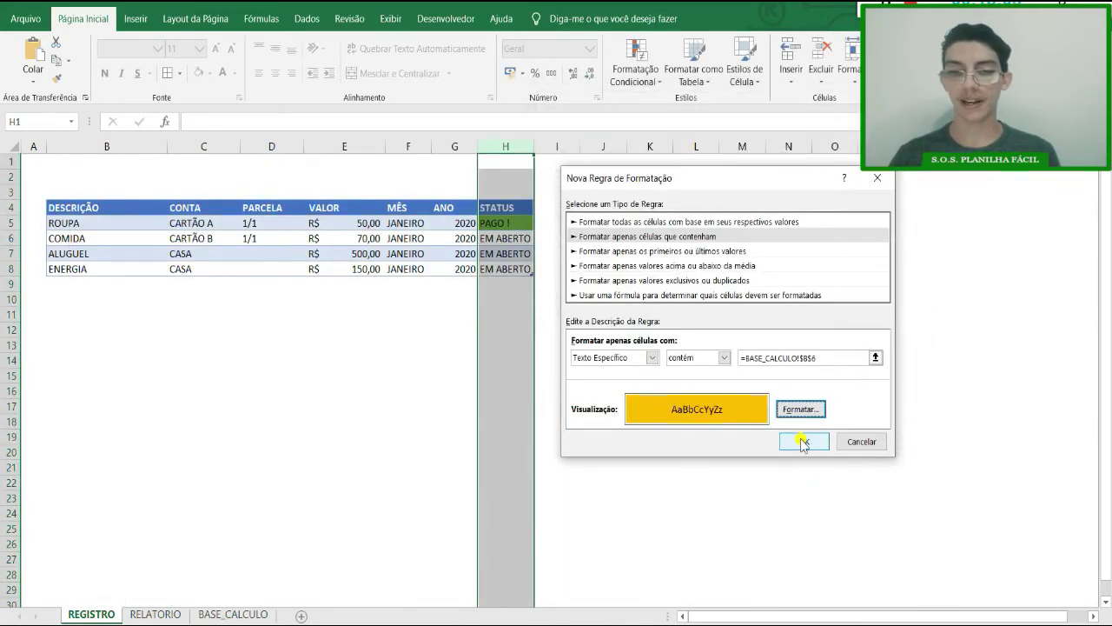
pyautogui.click(804, 442)
pyautogui.click(573, 290)
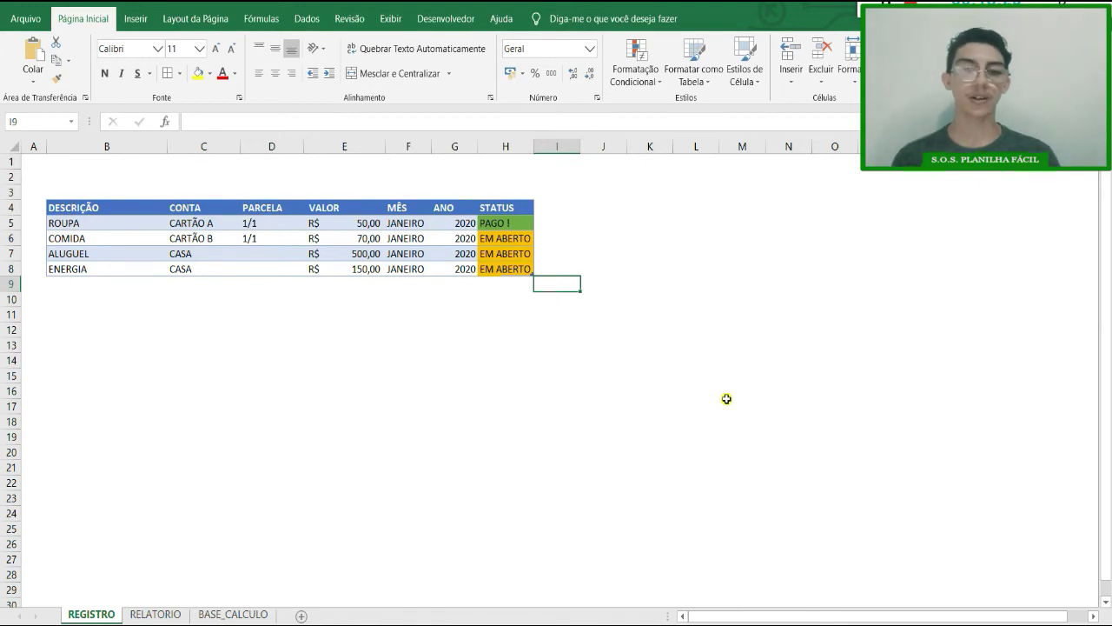
pyautogui.click(1106, 603)
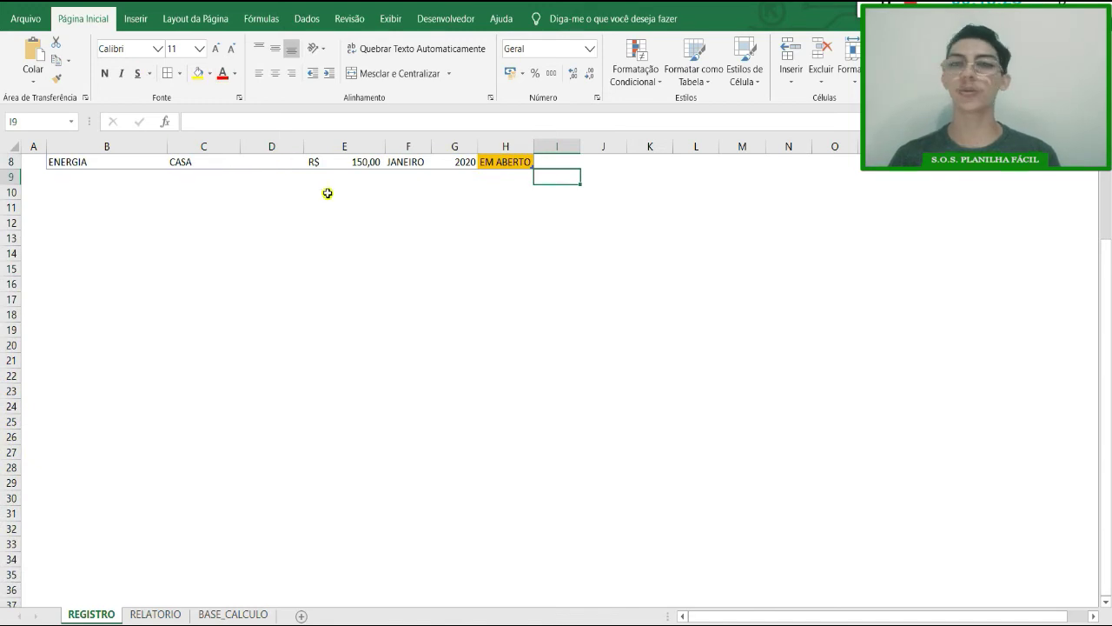
pyautogui.scroll(3, 318, 268)
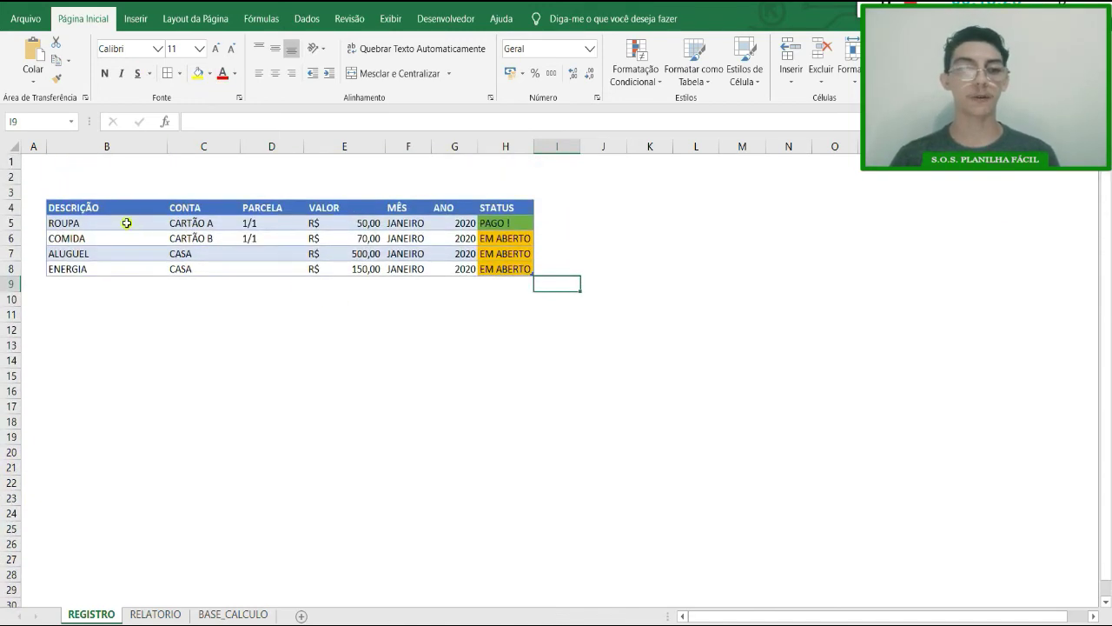
pyautogui.click(194, 222)
pyautogui.press('Up')
pyautogui.click(297, 210)
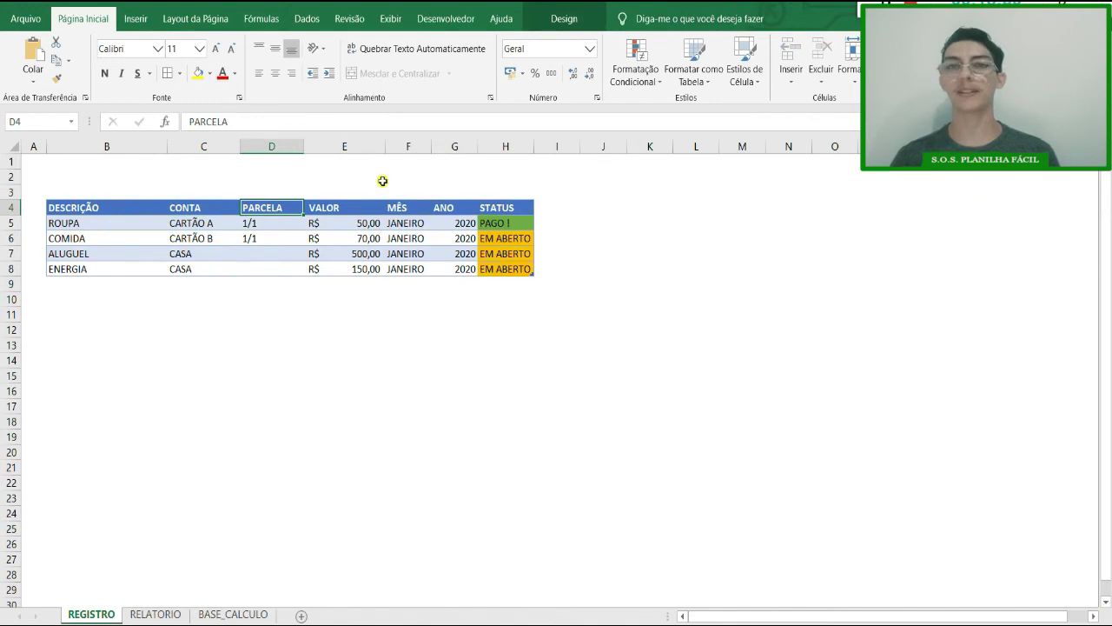
# Step: Delete the empty rows 1 to 3 above the table on the REGISTRO sheet
pyautogui.moveTo(6, 192); pyautogui.dragTo(7, 161)
pyautogui.rightClick(7, 162)
pyautogui.click(95, 292)
# Step: Narrow the empty column A beside the REGISTRO table
pyautogui.click(39, 146)
pyautogui.rightClick(38, 146)
pyautogui.click(505, 312)
pyautogui.moveTo(47, 146); pyautogui.dragTo(39, 146)
pyautogui.click(174, 250)
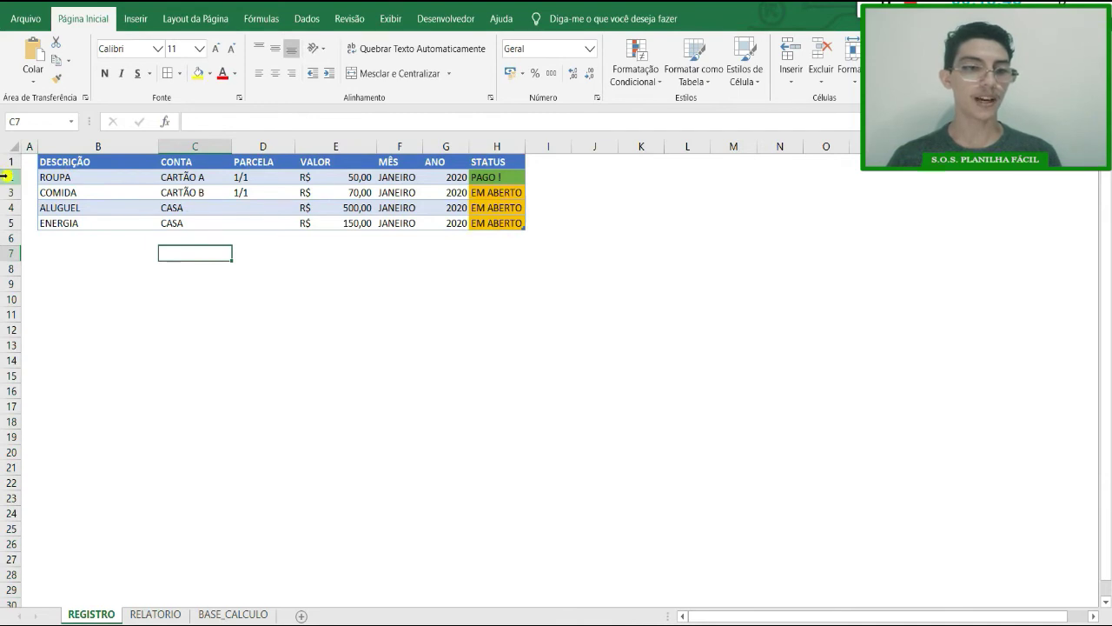
# Step: Freeze the header row of the REGISTRO sheet with Freeze Panes
pyautogui.moveTo(5, 177); pyautogui.dragTo(16, 149)
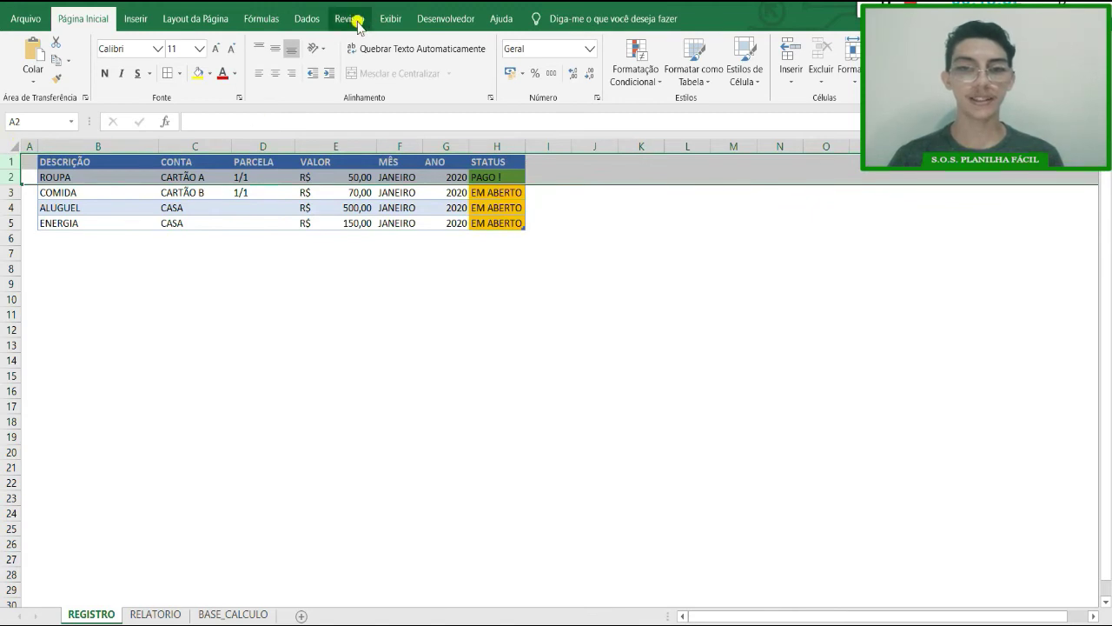
pyautogui.click(393, 21)
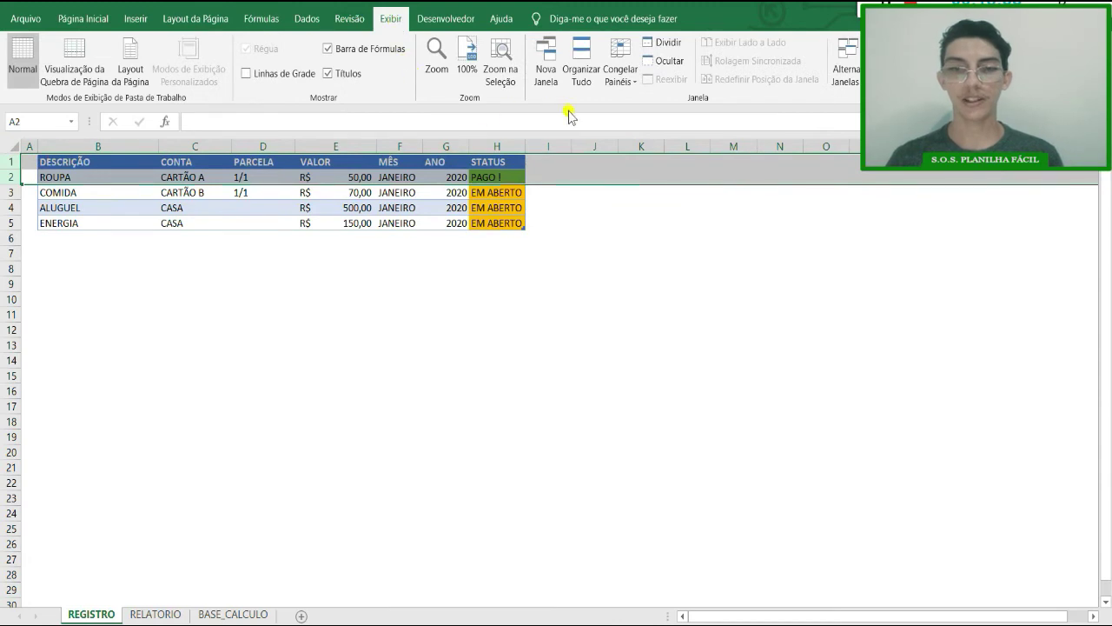
pyautogui.click(635, 86)
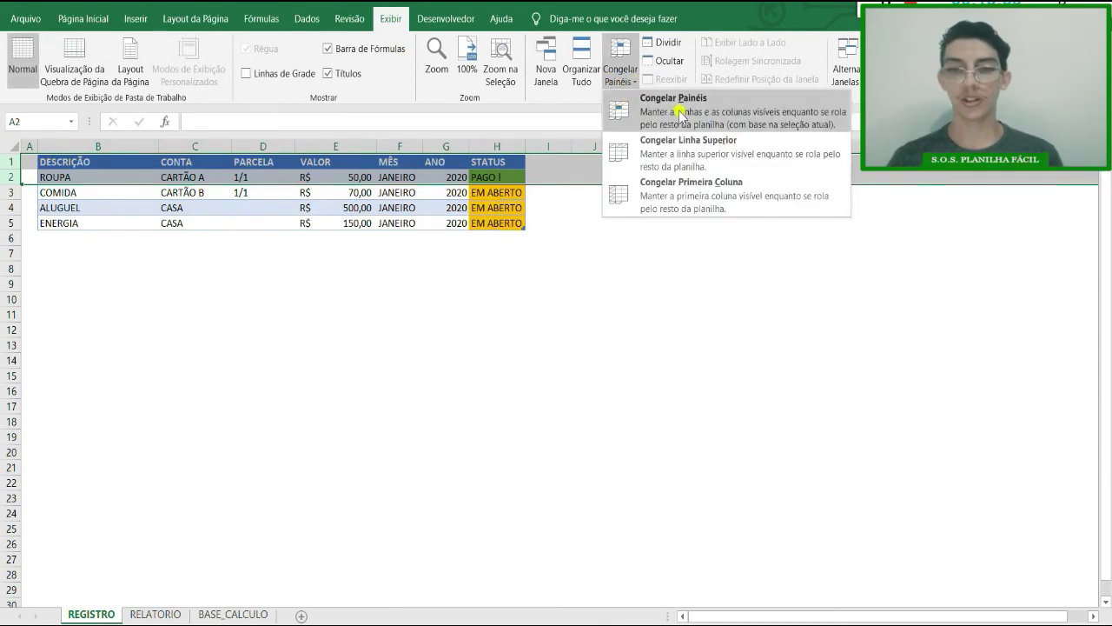
pyautogui.click(811, 114)
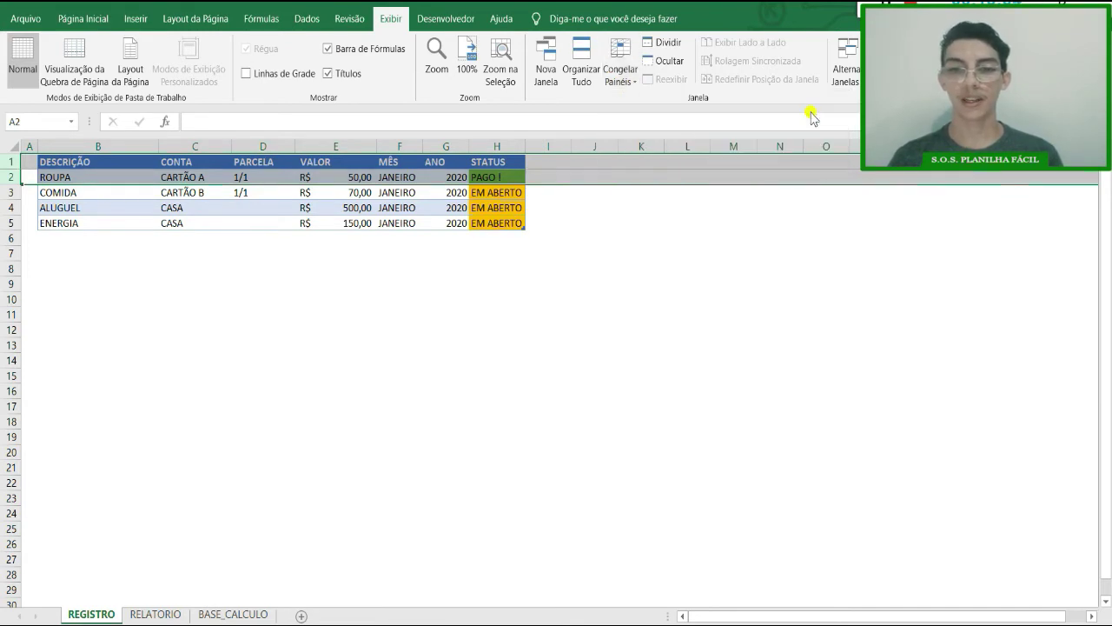
# Step: Check the frozen header row while moving down and back up the REGISTRO sheet
pyautogui.click(503, 278)
pyautogui.scroll(-13, 500, 278)
pyautogui.scroll(7, 502, 278)
pyautogui.scroll(7, 203, 268)
pyautogui.scroll(-3, 78, 268)
pyautogui.scroll(3, 78, 268)
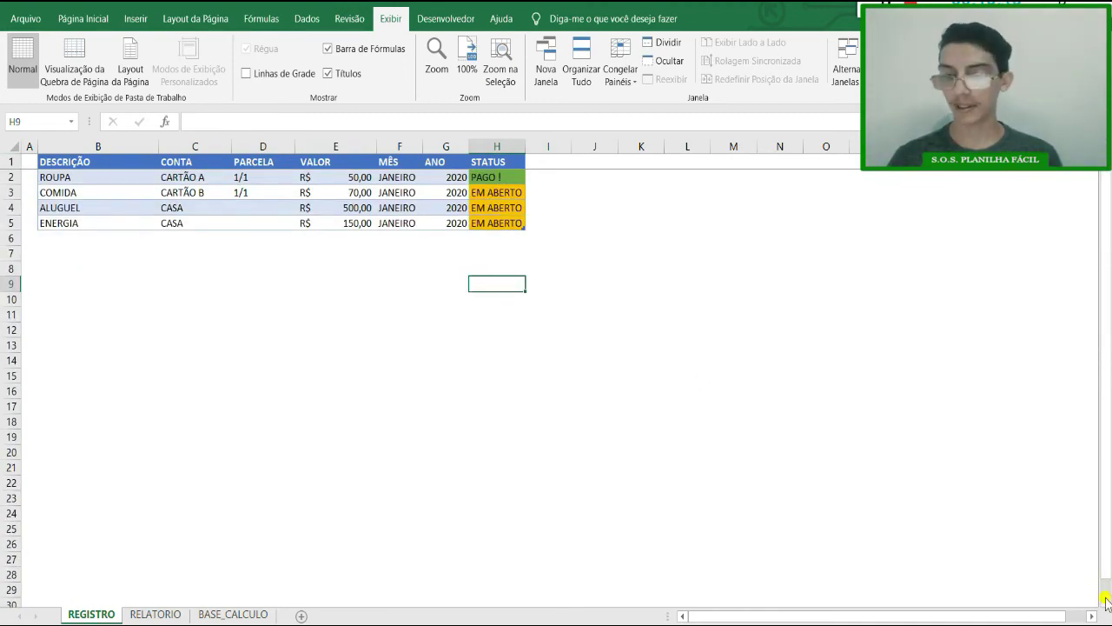
pyautogui.scroll(-2, 1107, 578)
pyautogui.moveTo(1108, 561); pyautogui.dragTo(1108, 409)
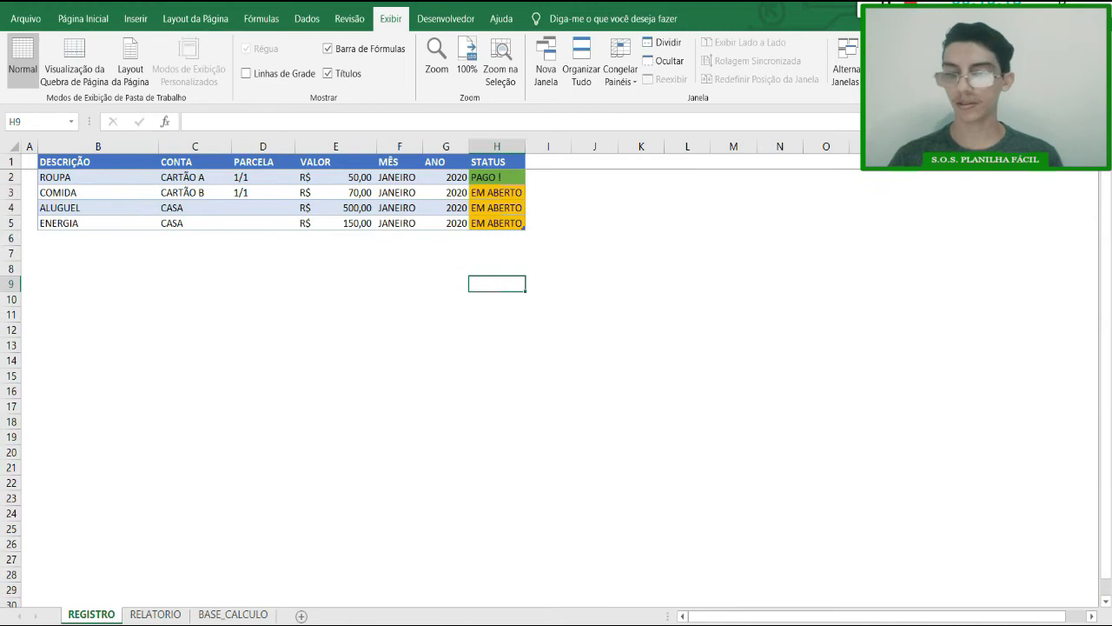
pyautogui.scroll(-1, 1108, 606)
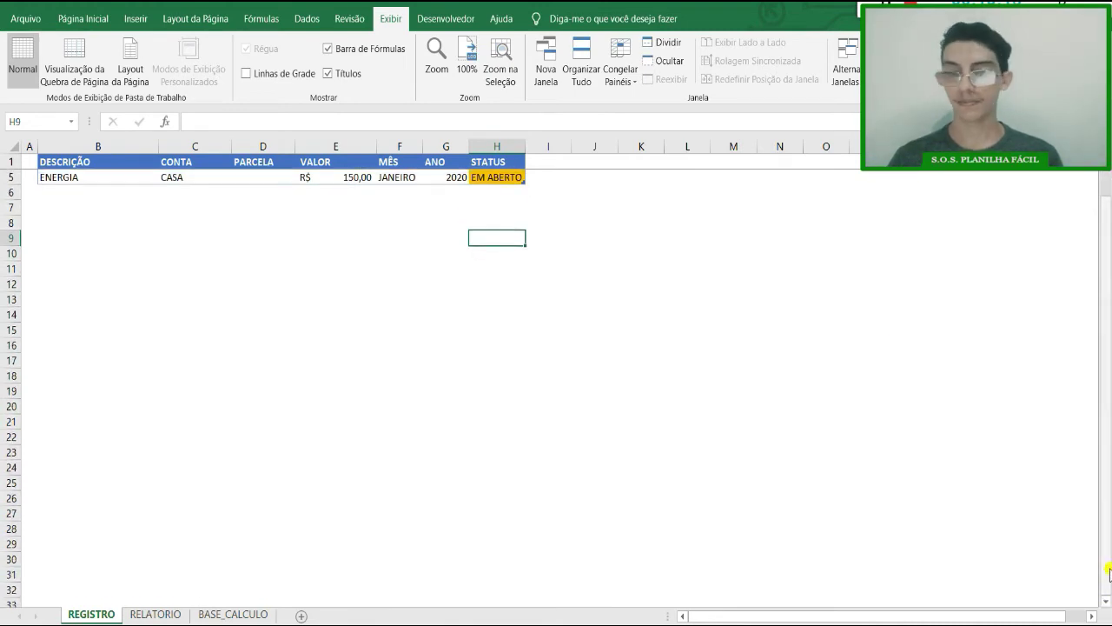
pyautogui.moveTo(1109, 532); pyautogui.dragTo(1108, 525)
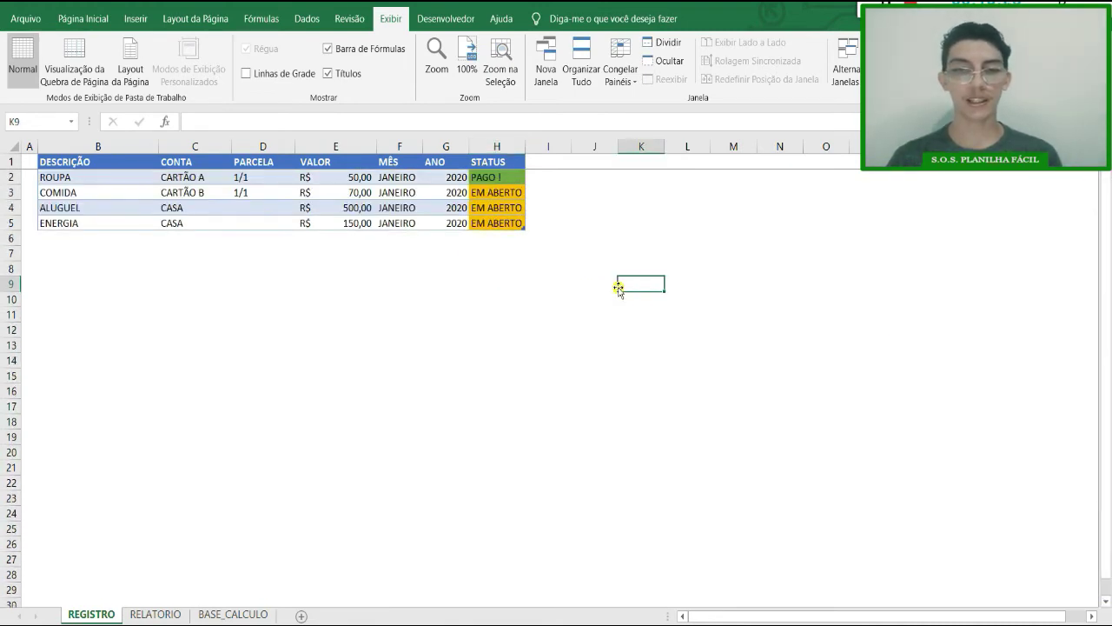
# Step: Start a new record below ENERGIA in the REGISTRO table with description ALUGUEL and account CASA
pyautogui.click(296, 224)
pyautogui.click(517, 213)
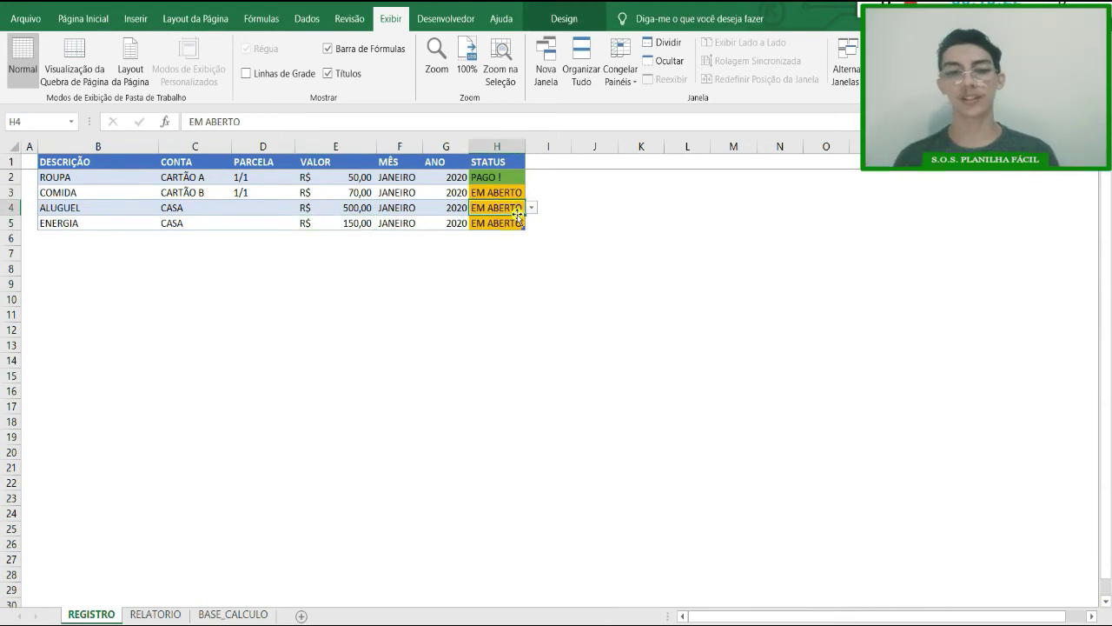
pyautogui.click(103, 234)
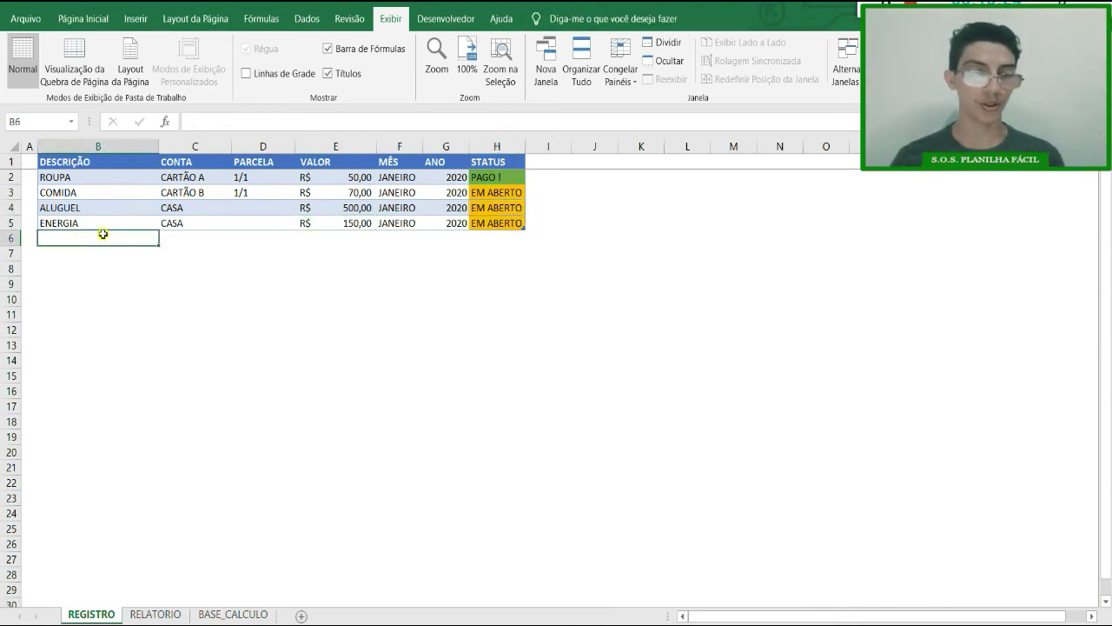
pyautogui.write('ALUGUEL')
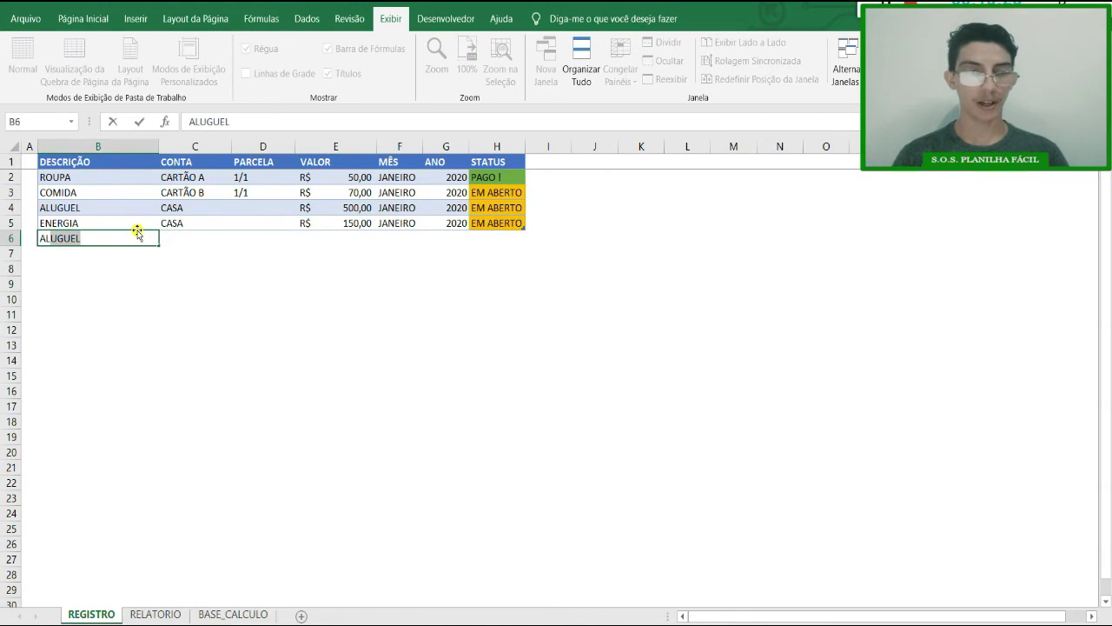
pyautogui.press('Tab')
pyautogui.write('CA')
pyautogui.press('Tab')
pyautogui.hotkey('shift', 'Tab')
pyautogui.press('Tab')
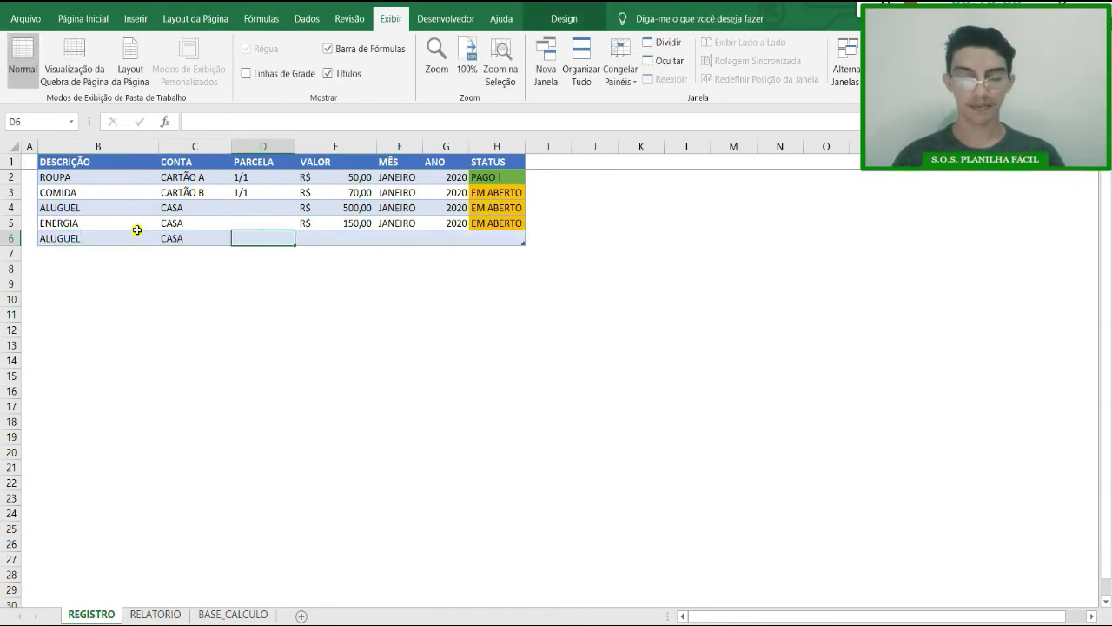
# Step: Complete the new ALUGUEL record with value 500, month FEVEREIRO, year 2020 and status EM ABERTO, leaving PARCELA empty
pyautogui.press('Tab')
pyautogui.write('500')
pyautogui.press('Tab')
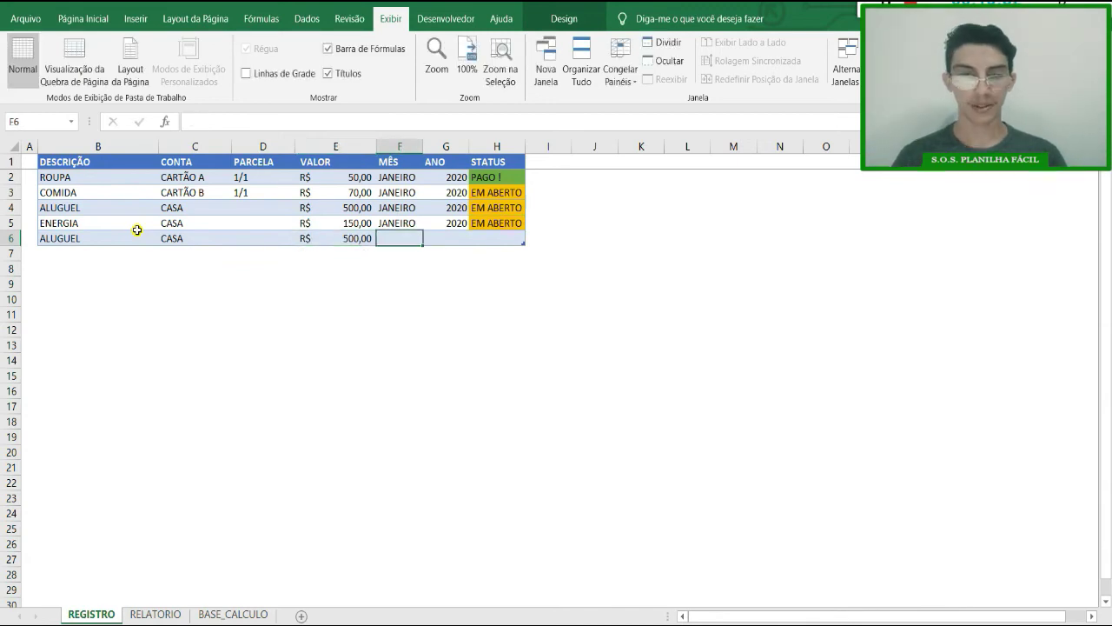
pyautogui.write('FEVE')
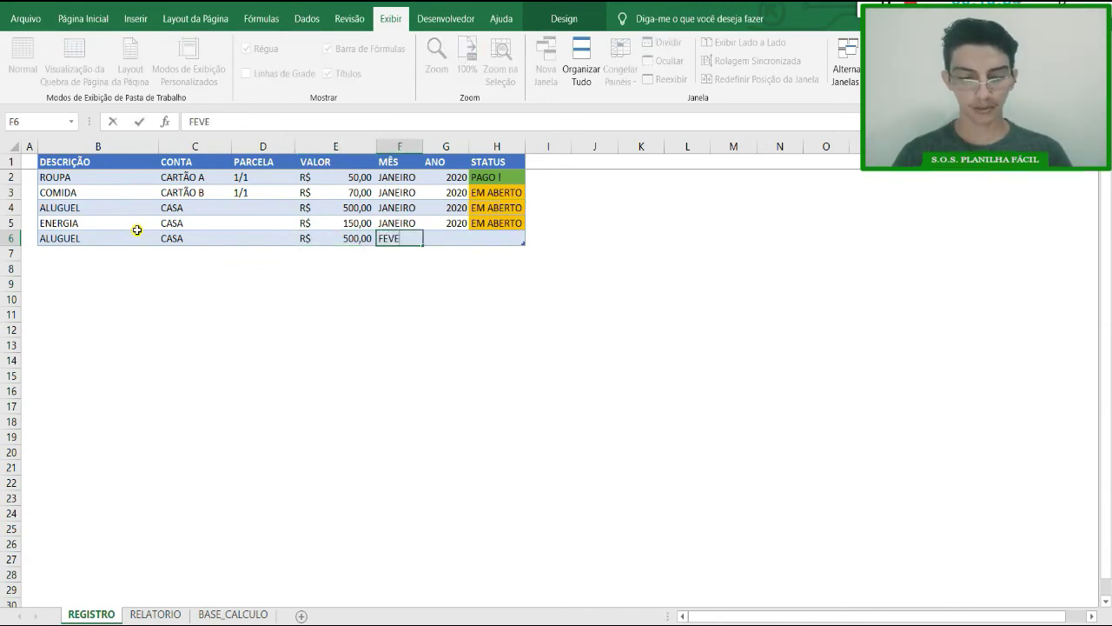
pyautogui.write('REIRO')
pyautogui.press('Tab')
pyautogui.write('2')
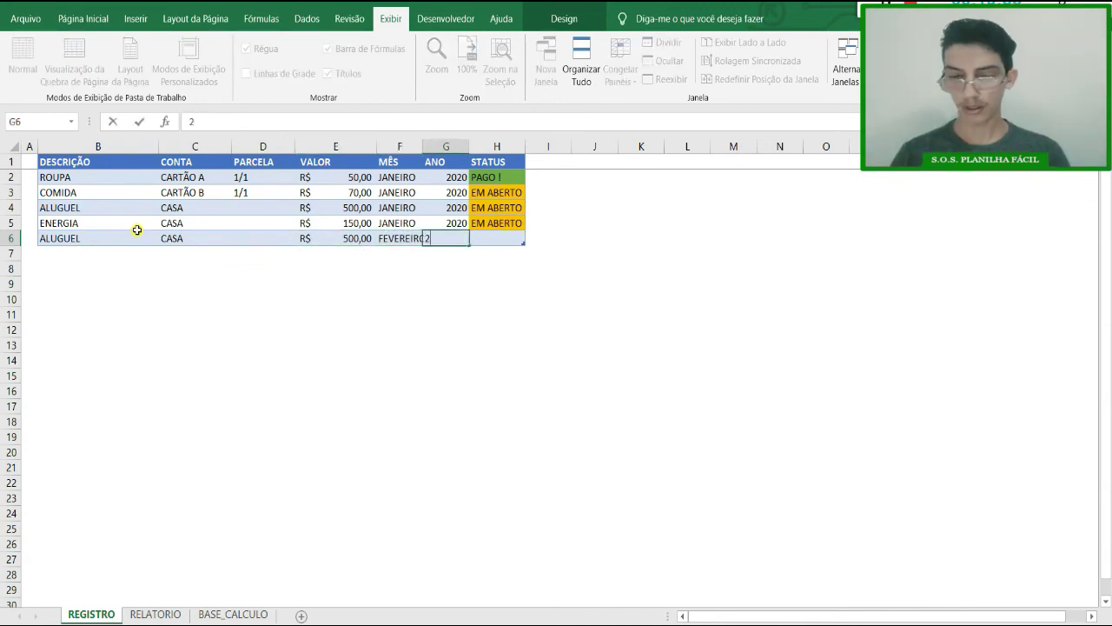
pyautogui.write('020')
pyautogui.press('Tab')
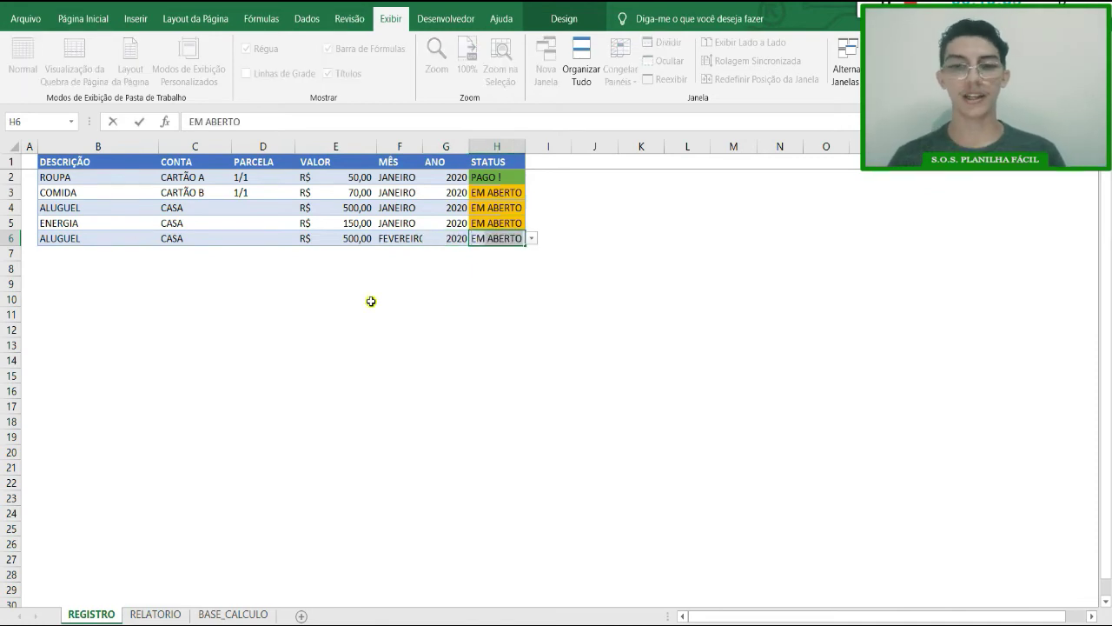
pyautogui.click(539, 299)
# Step: Turn on the filter buttons in the header row of the REGISTRO table
pyautogui.moveTo(95, 158); pyautogui.dragTo(513, 162)
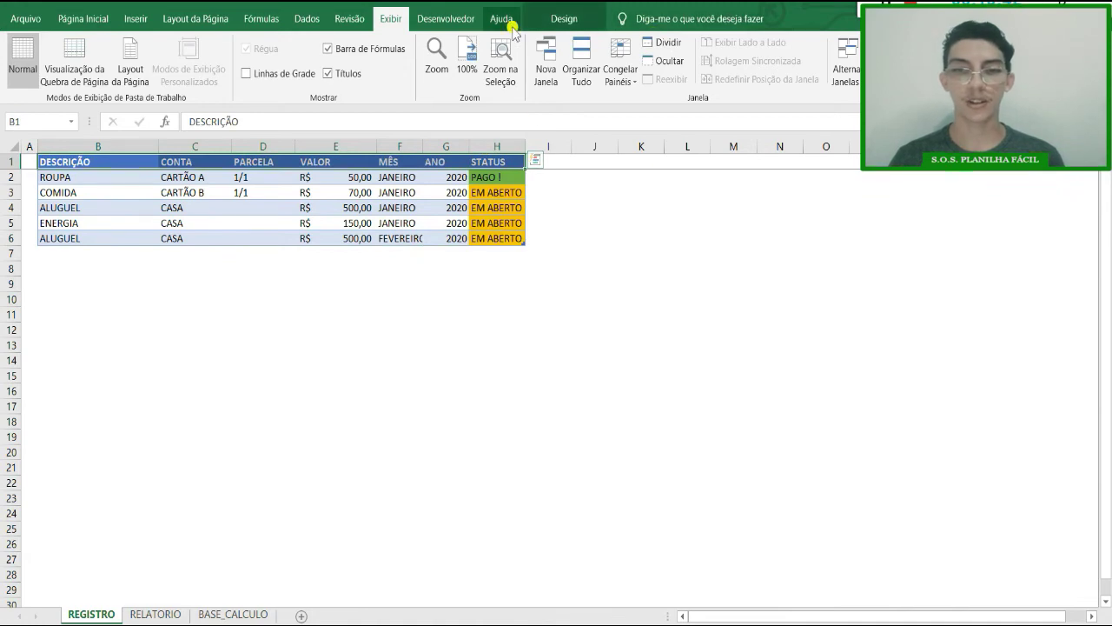
pyautogui.click(564, 18)
pyautogui.click(739, 41)
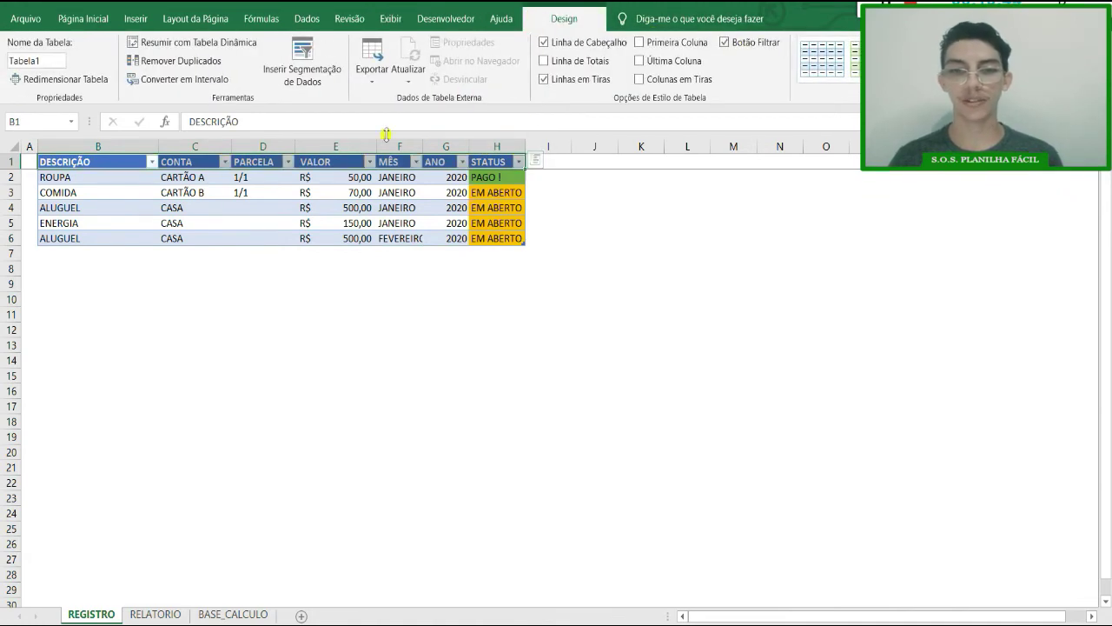
pyautogui.click(548, 223)
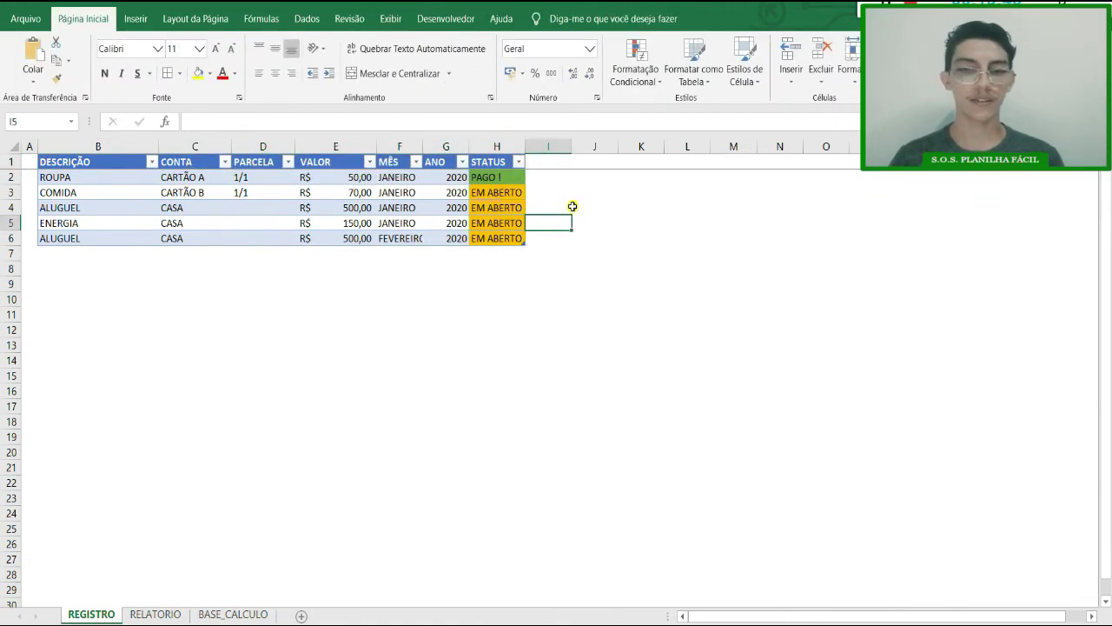
# Step: Filter the MÊS column to show only FEVEREIRO, and clear that filter again
pyautogui.click(415, 163)
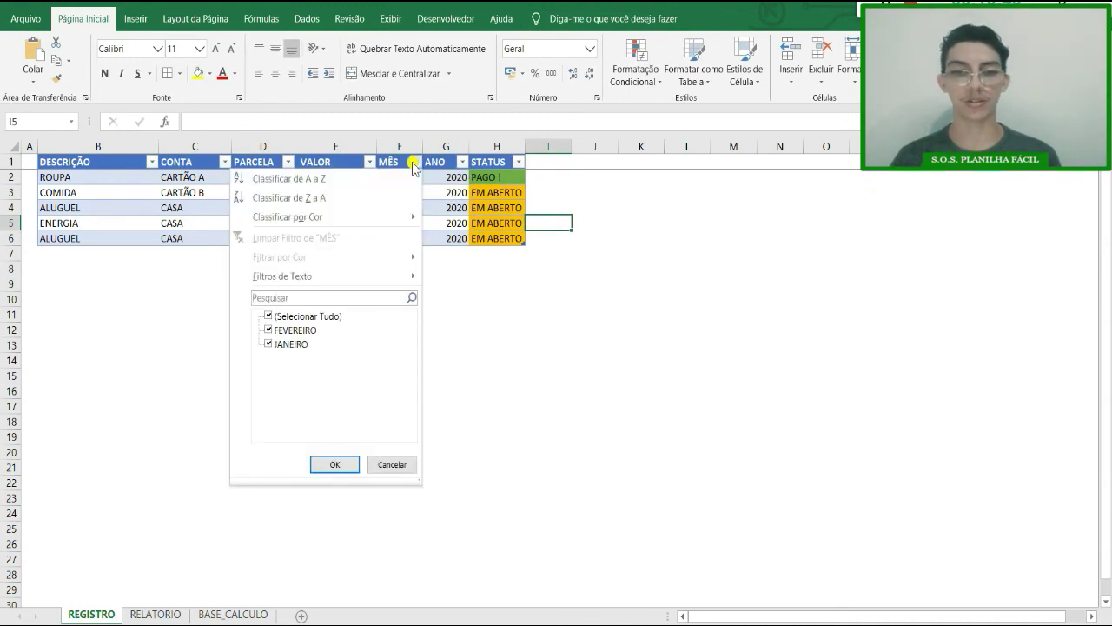
pyautogui.click(269, 317)
pyautogui.click(269, 330)
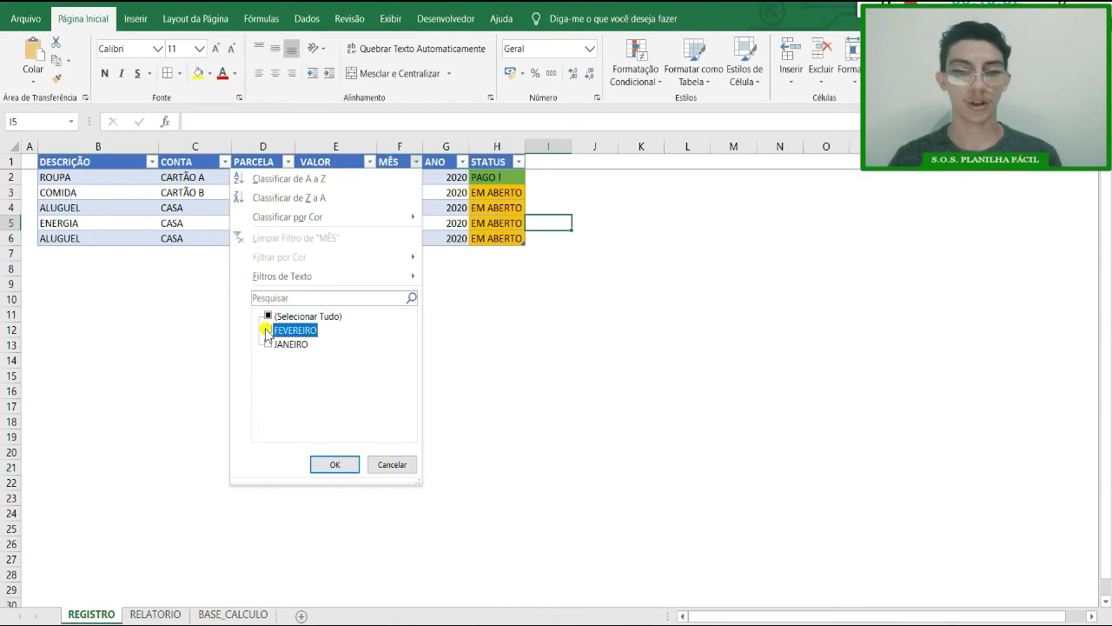
pyautogui.click(335, 464)
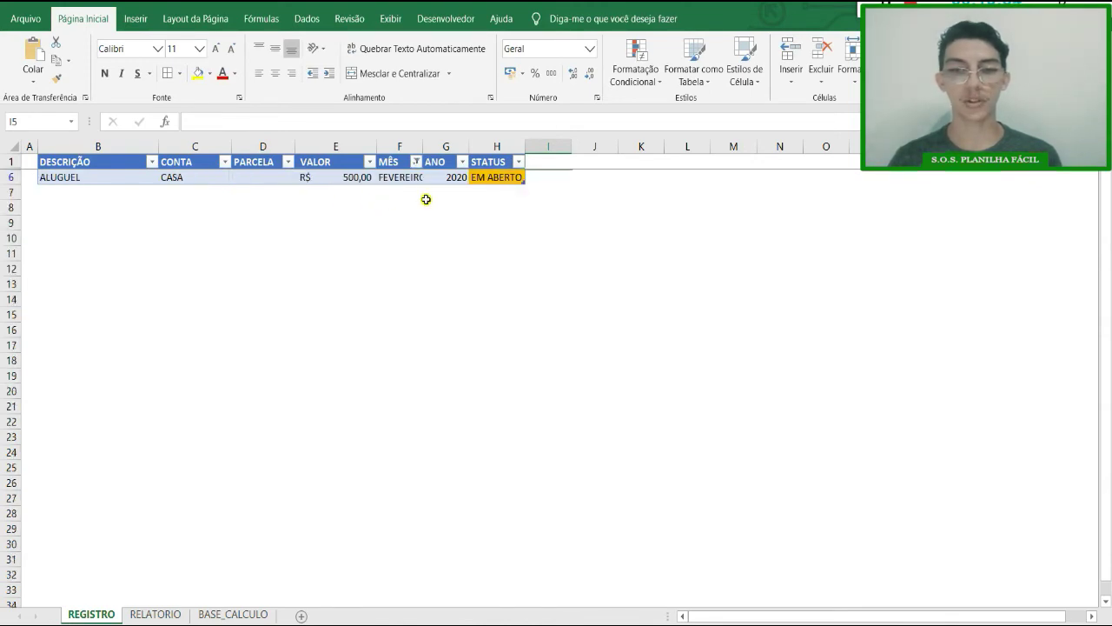
pyautogui.click(415, 163)
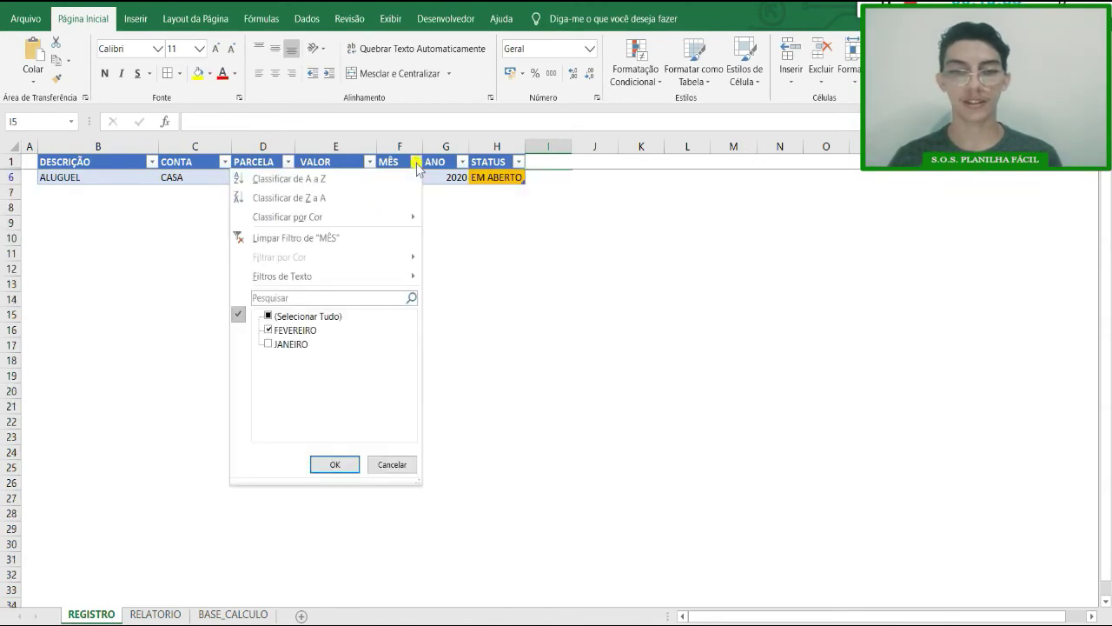
pyautogui.click(293, 239)
pyautogui.click(595, 271)
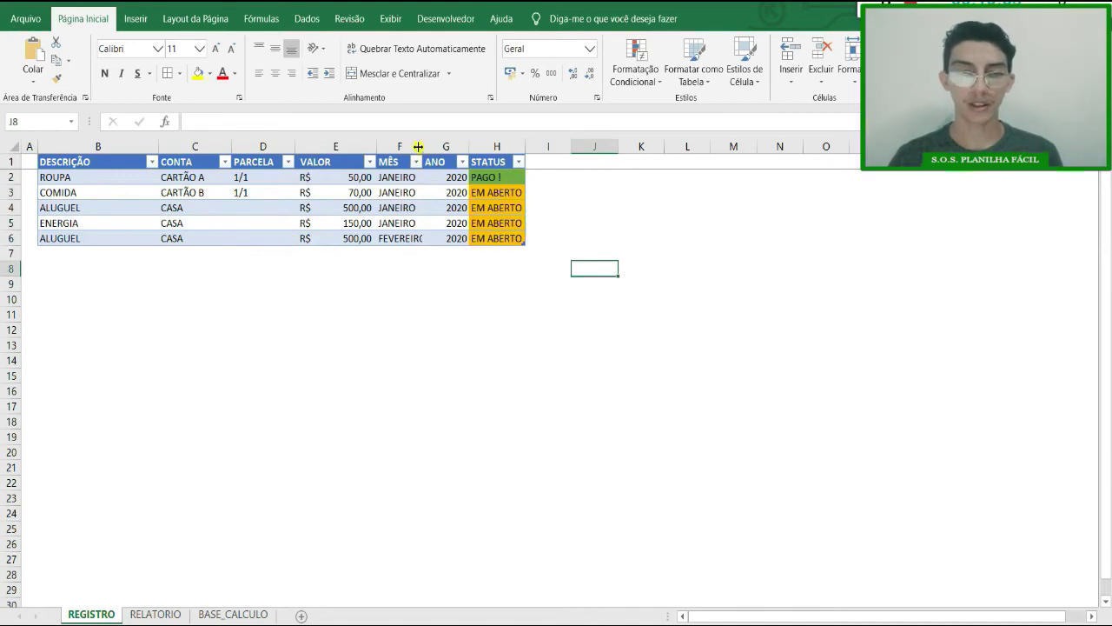
# Step: Autofit the MÊS column to its contents and center the ANO column
pyautogui.doubleClick(418, 147)
pyautogui.click(631, 310)
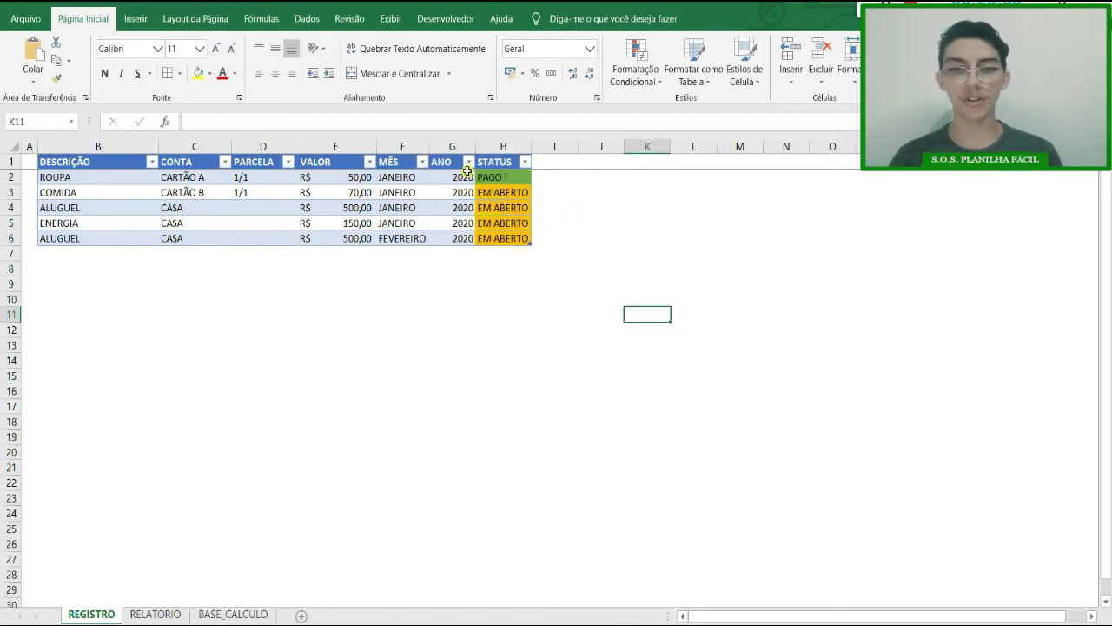
pyautogui.click(452, 146)
pyautogui.click(275, 73)
pyautogui.click(842, 304)
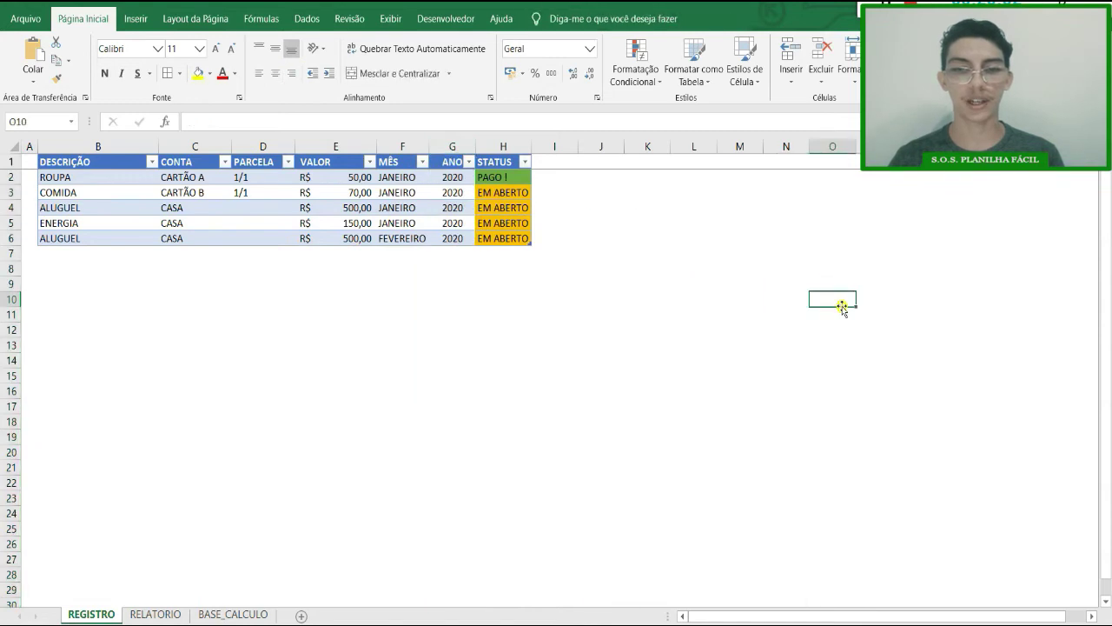
# Step: Insert slicers for the CONTA, MÊS, ANO and STATUS fields of the REGISTRO table
pyautogui.click(226, 191)
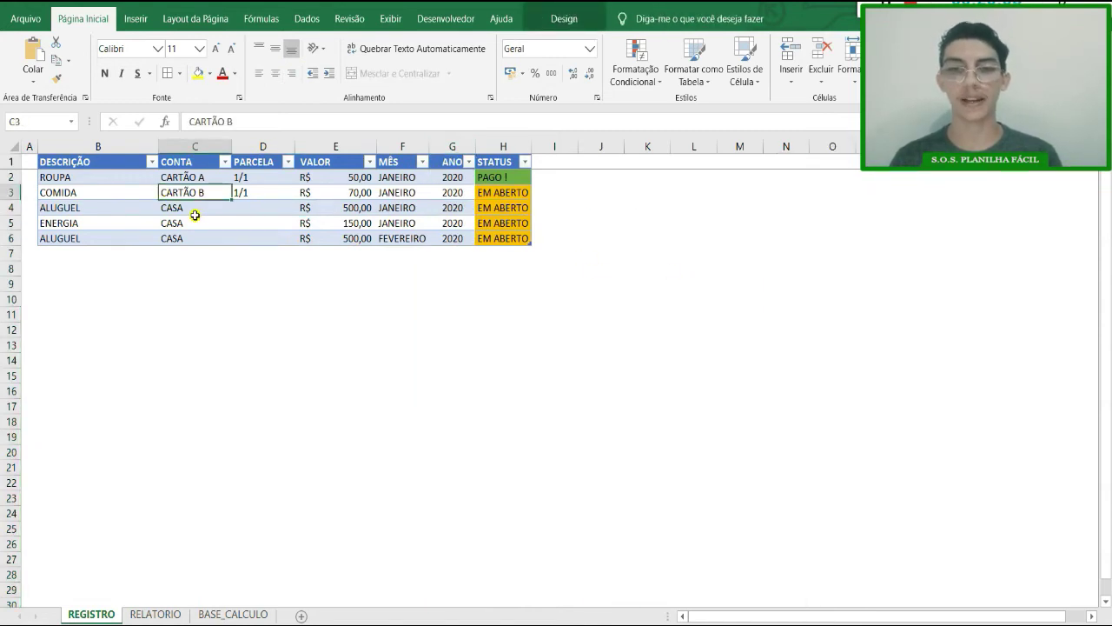
pyautogui.click(598, 19)
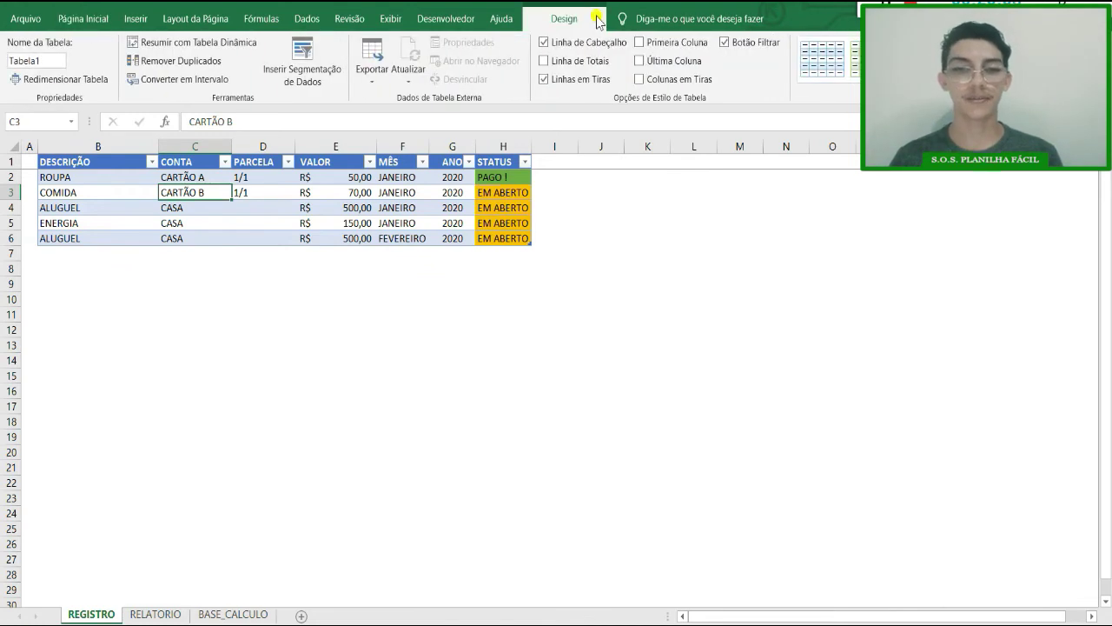
pyautogui.click(323, 55)
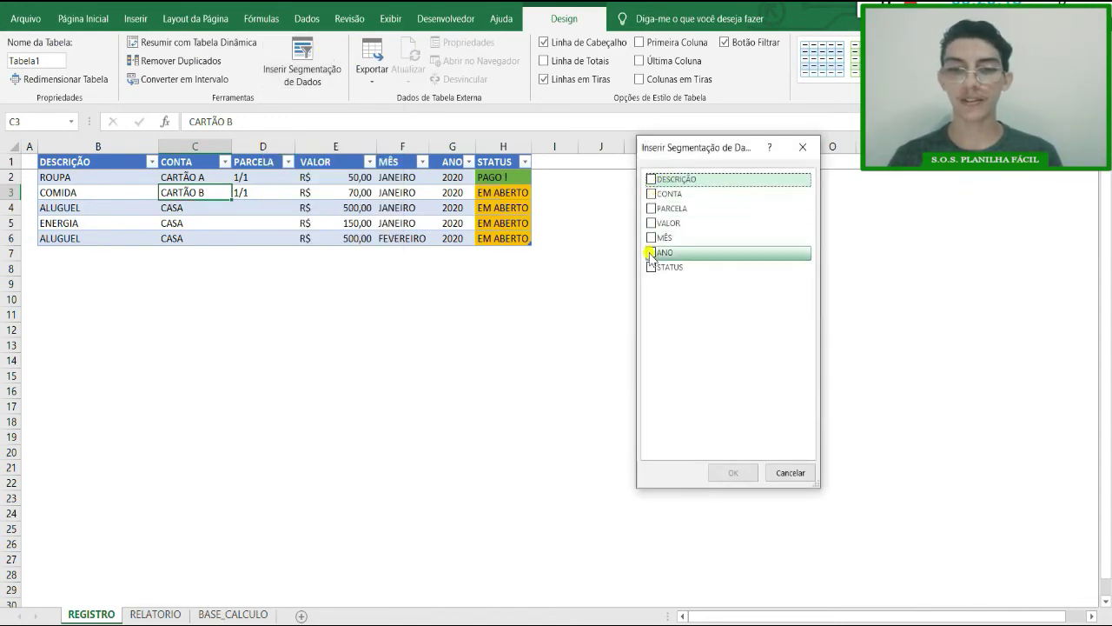
pyautogui.moveTo(700, 160); pyautogui.dragTo(702, 172)
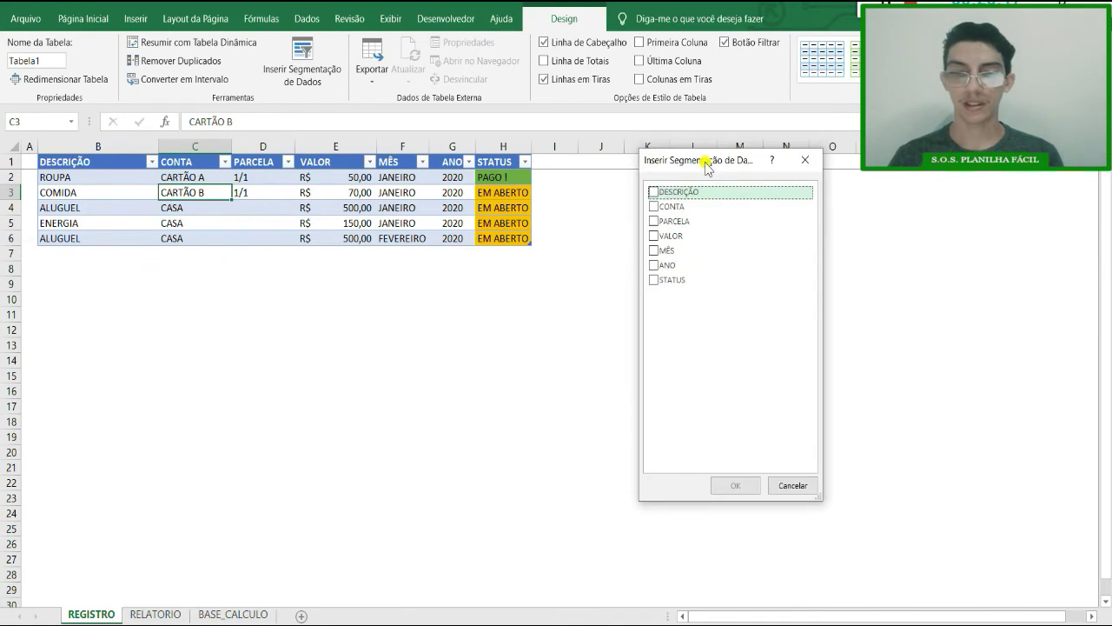
pyautogui.click(654, 281)
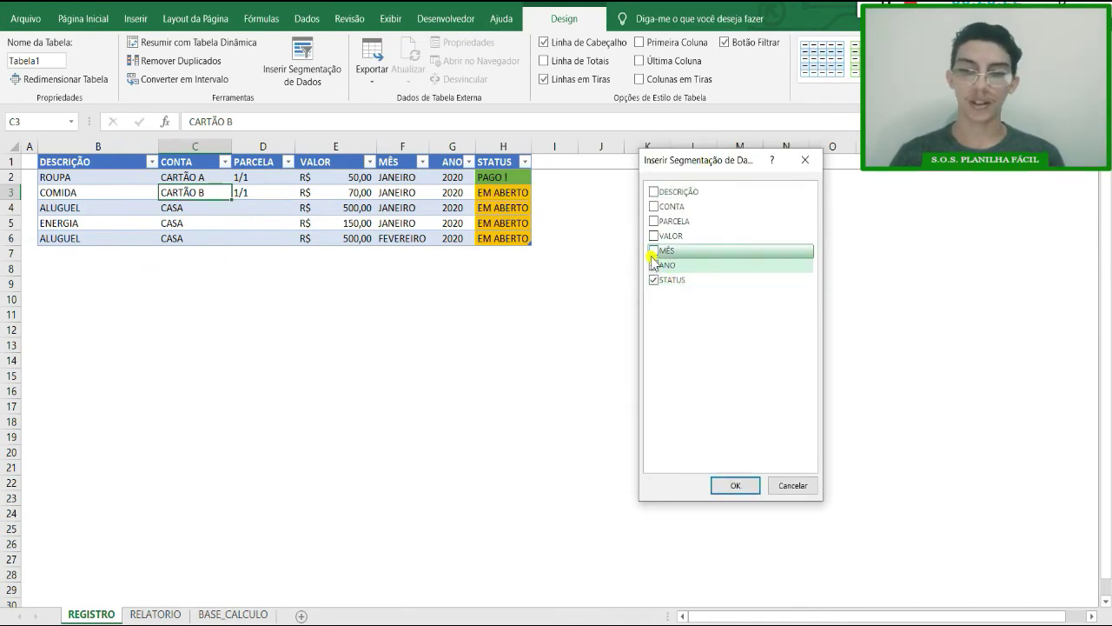
pyautogui.click(654, 252)
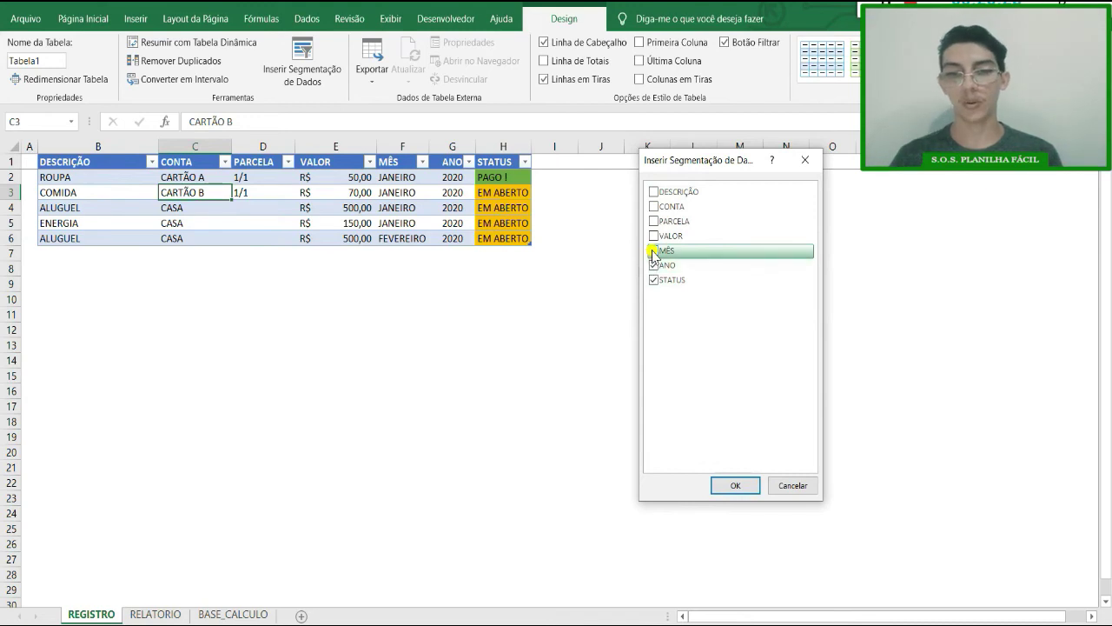
pyautogui.click(654, 207)
pyautogui.click(730, 485)
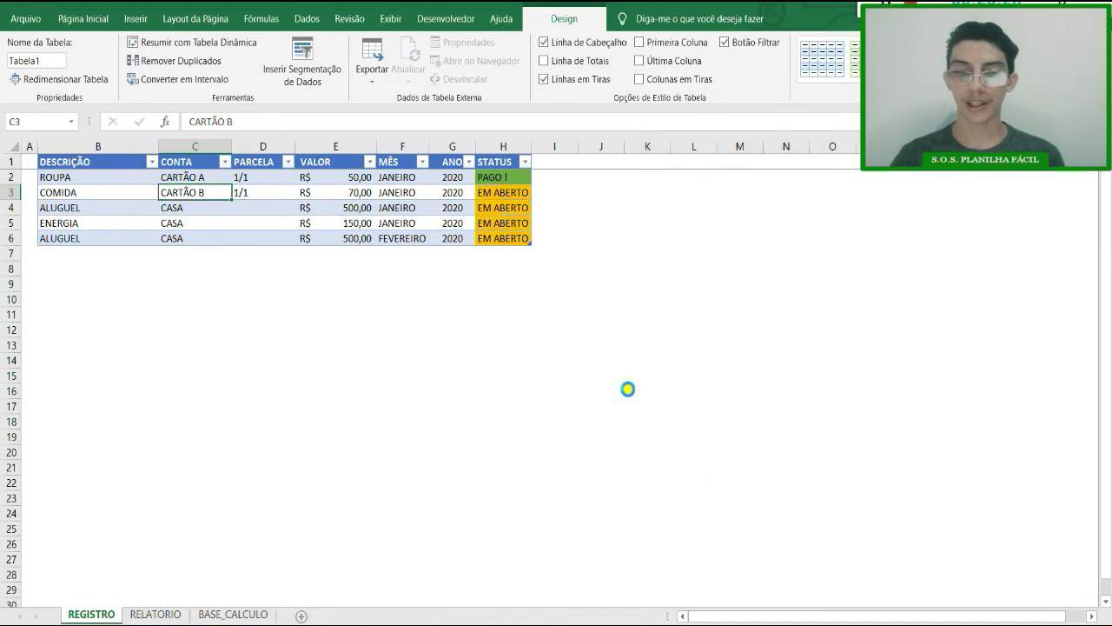
# Step: Place the MÊS, STATUS and ANO slicers side by side in the empty area right of the table, and narrow the MÊS slicer
pyautogui.moveTo(611, 352); pyautogui.dragTo(836, 243)
pyautogui.moveTo(569, 305); pyautogui.dragTo(923, 255)
pyautogui.click(1018, 330)
pyautogui.moveTo(547, 311); pyautogui.dragTo(915, 237)
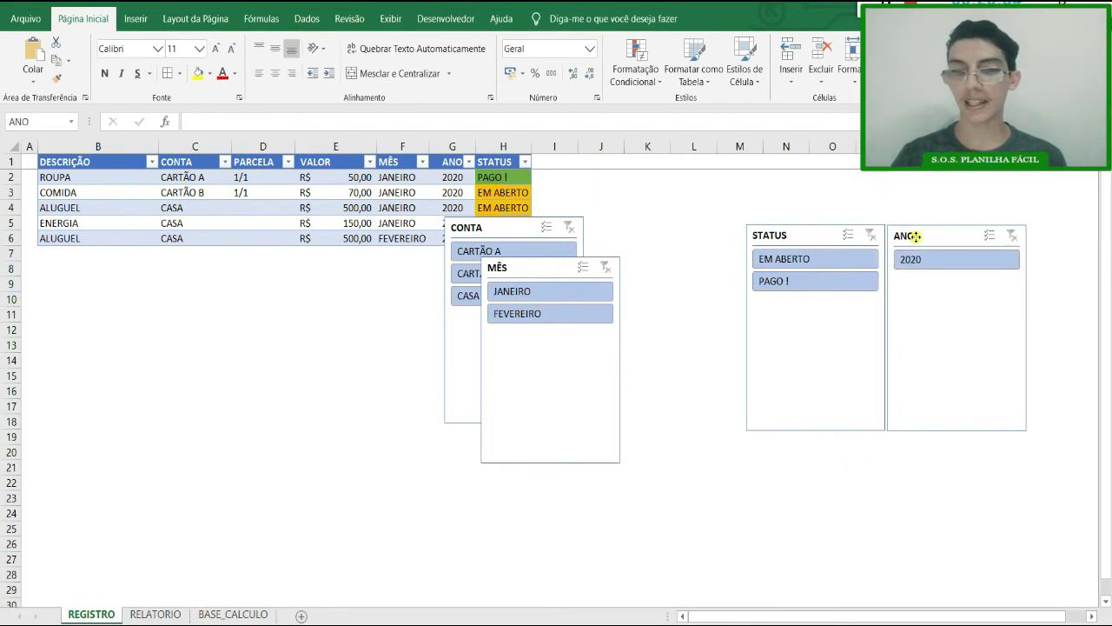
pyautogui.moveTo(525, 266); pyautogui.dragTo(647, 235)
pyautogui.moveTo(606, 328); pyautogui.dragTo(650, 328)
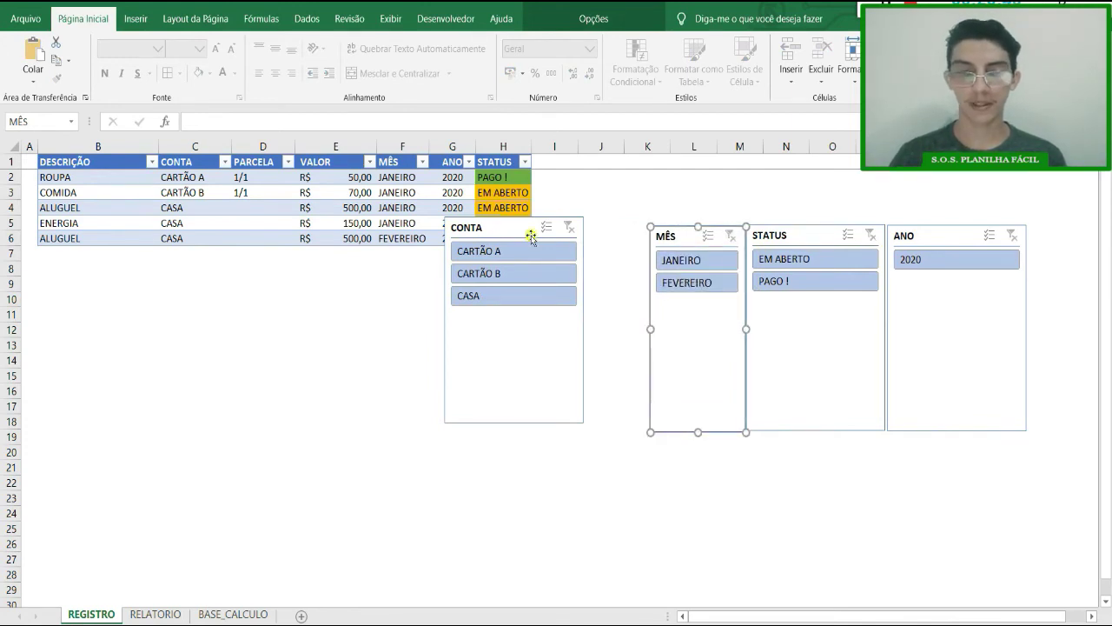
# Step: Place the CONTA slicer directly beside the MÊS slicer and give it the dark blue slicer style
pyautogui.moveTo(501, 221); pyautogui.dragTo(565, 230)
pyautogui.click(595, 18)
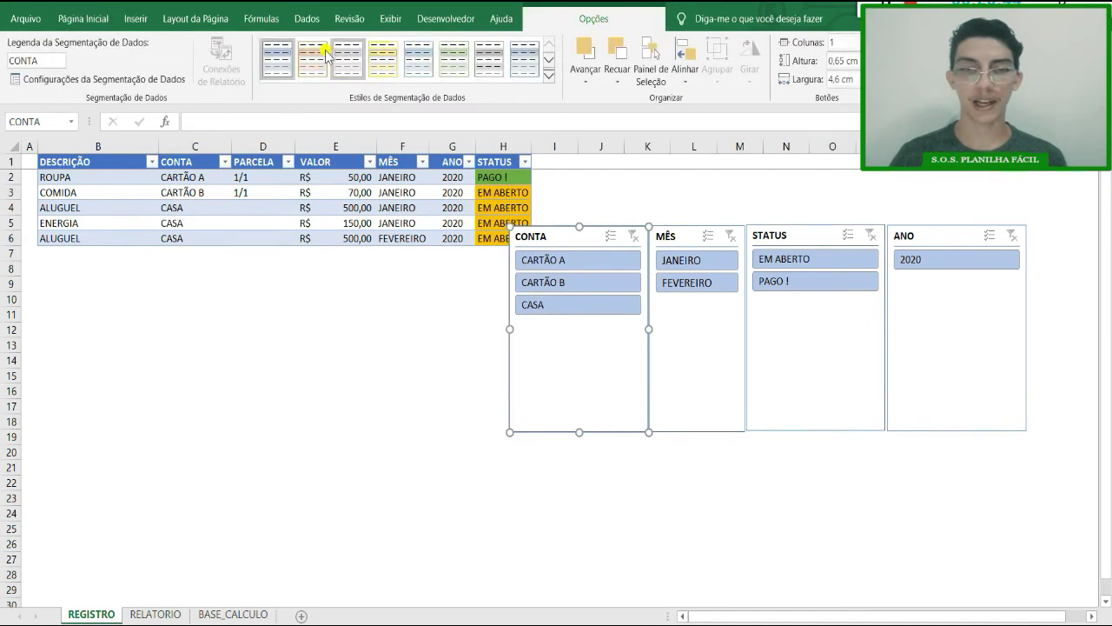
pyautogui.click(548, 76)
pyautogui.click(280, 127)
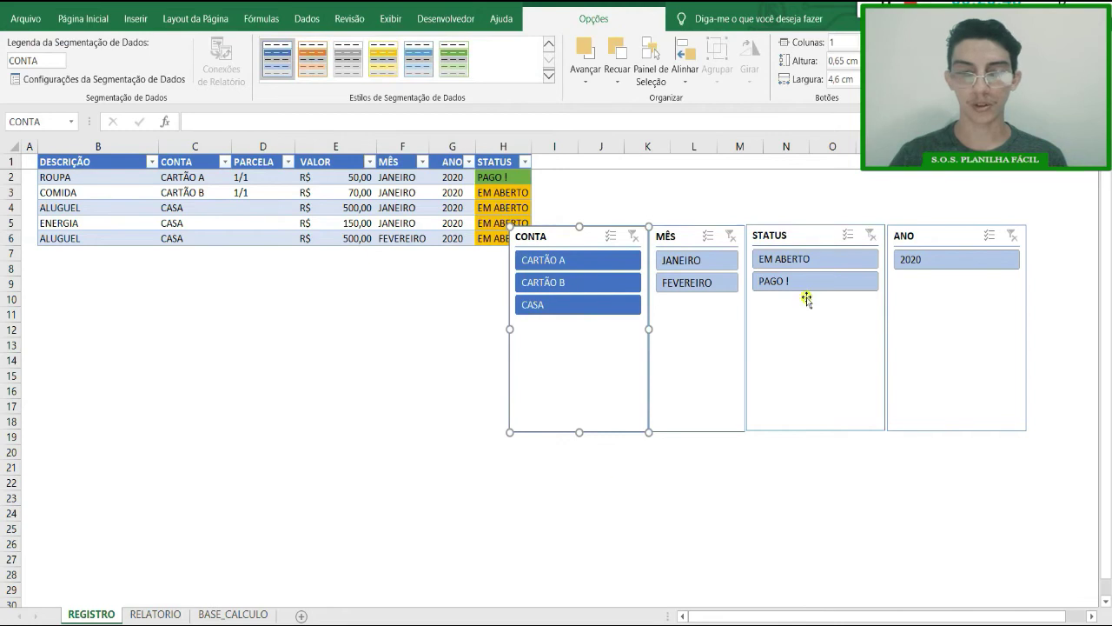
# Step: Apply the dark yellow slicer style to the MÊS and ANO slicers and the dark orange style to STATUS
pyautogui.click(691, 239)
pyautogui.click(383, 58)
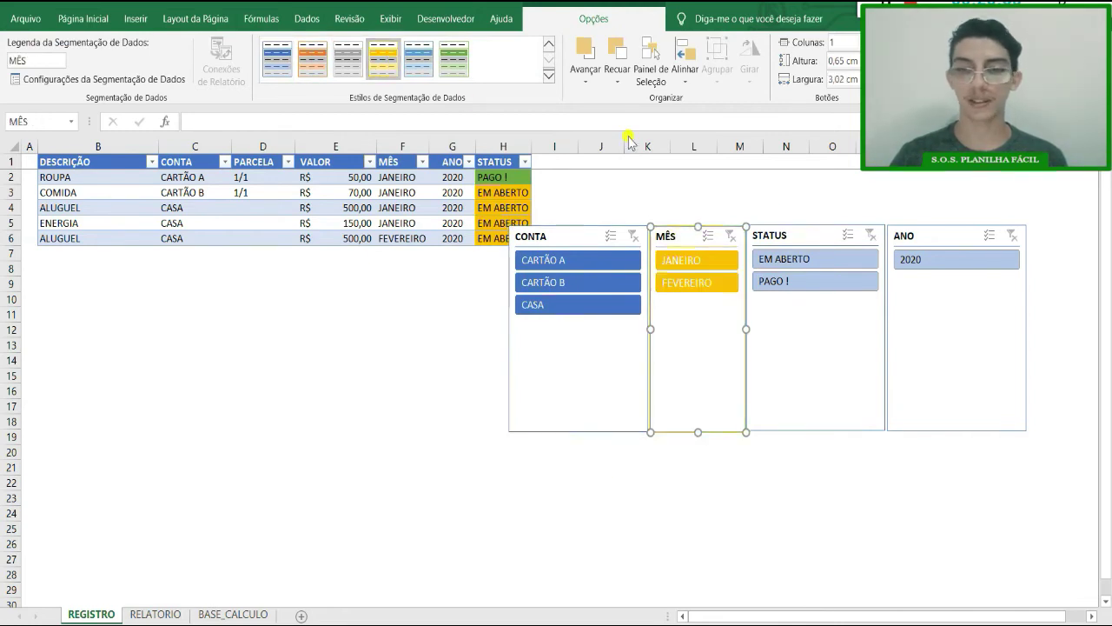
pyautogui.click(925, 248)
pyautogui.click(384, 58)
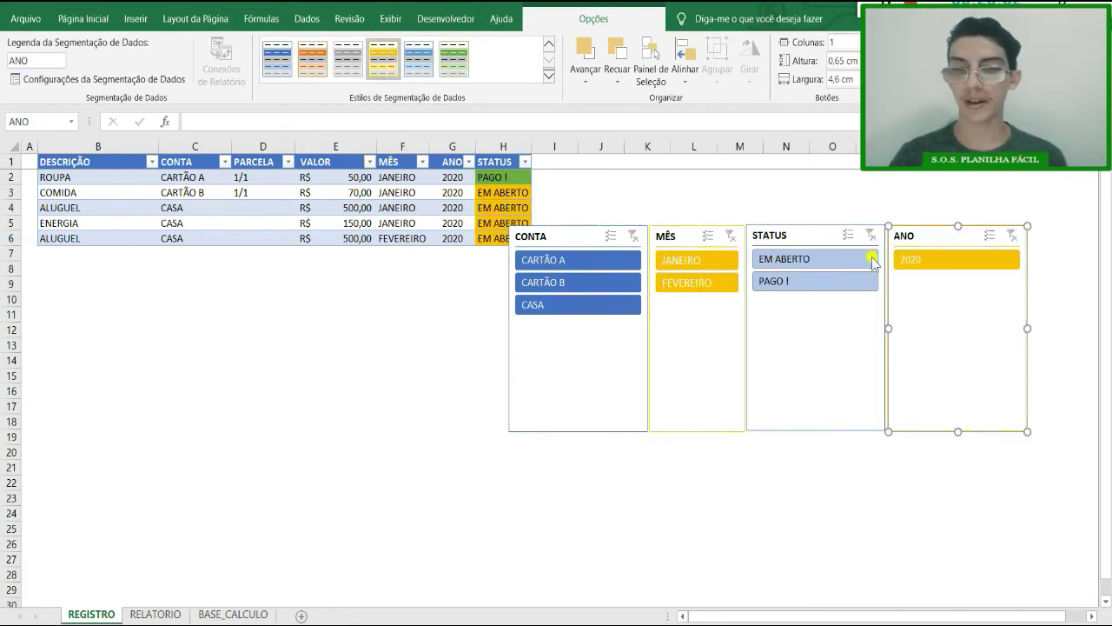
pyautogui.click(773, 235)
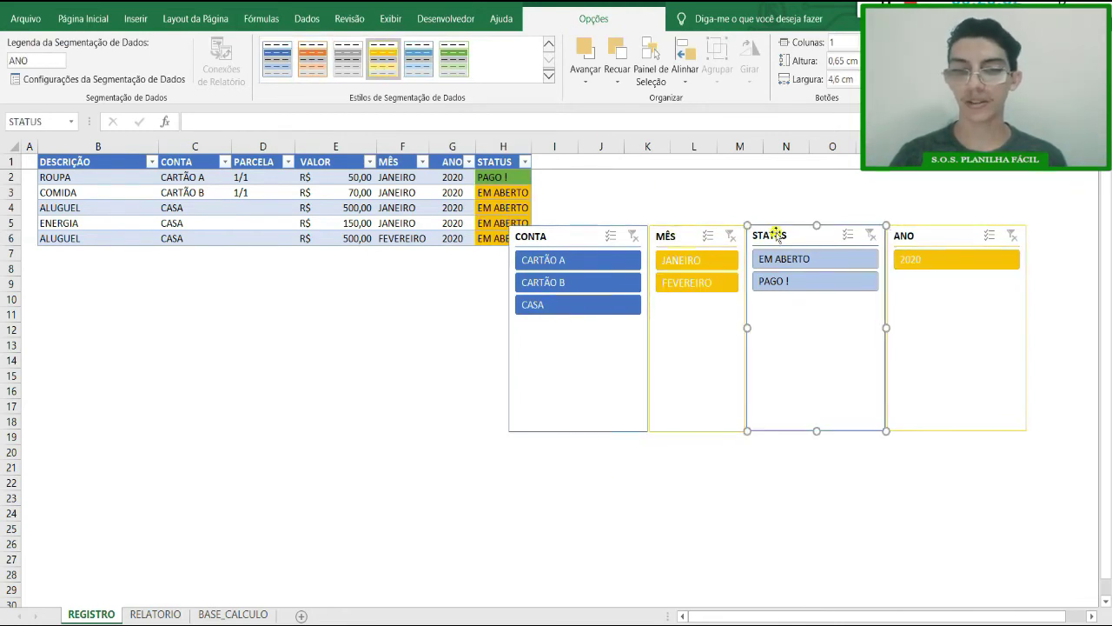
pyautogui.click(313, 59)
# Step: Rearrange the slicers in the order CONTA, STATUS, MÊS, ANO, and narrow the ANO slicer
pyautogui.moveTo(795, 239); pyautogui.dragTo(367, 309)
pyautogui.moveTo(671, 236); pyautogui.dragTo(805, 236)
pyautogui.click(988, 318)
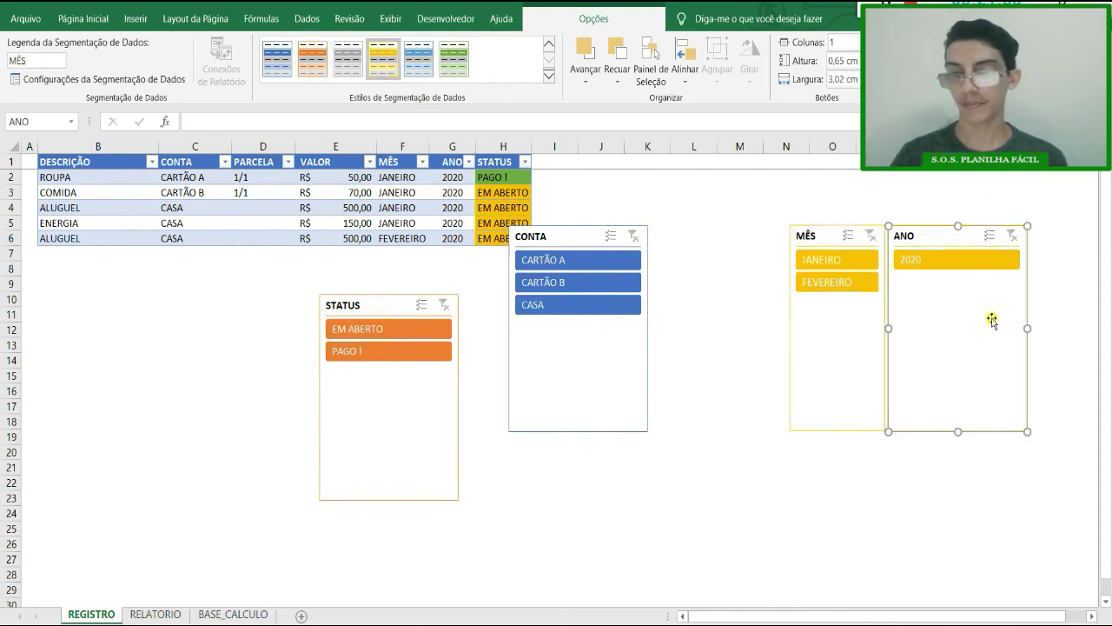
pyautogui.moveTo(1027, 339); pyautogui.dragTo(956, 325)
pyautogui.click(356, 300)
pyautogui.moveTo(356, 300); pyautogui.dragTo(686, 227)
# Step: Move all four slicers together into the empty area beside the table, starting at column I and row 2
pyautogui.keyDown('ctrl'); pyautogui.click(584, 240); pyautogui.keyUp('ctrl')
pyautogui.keyDown('ctrl'); pyautogui.click(822, 237); pyautogui.keyUp('ctrl')
pyautogui.keyDown('ctrl'); pyautogui.click(905, 234); pyautogui.keyUp('ctrl')
pyautogui.moveTo(565, 235); pyautogui.dragTo(609, 182)
pyautogui.click(450, 326)
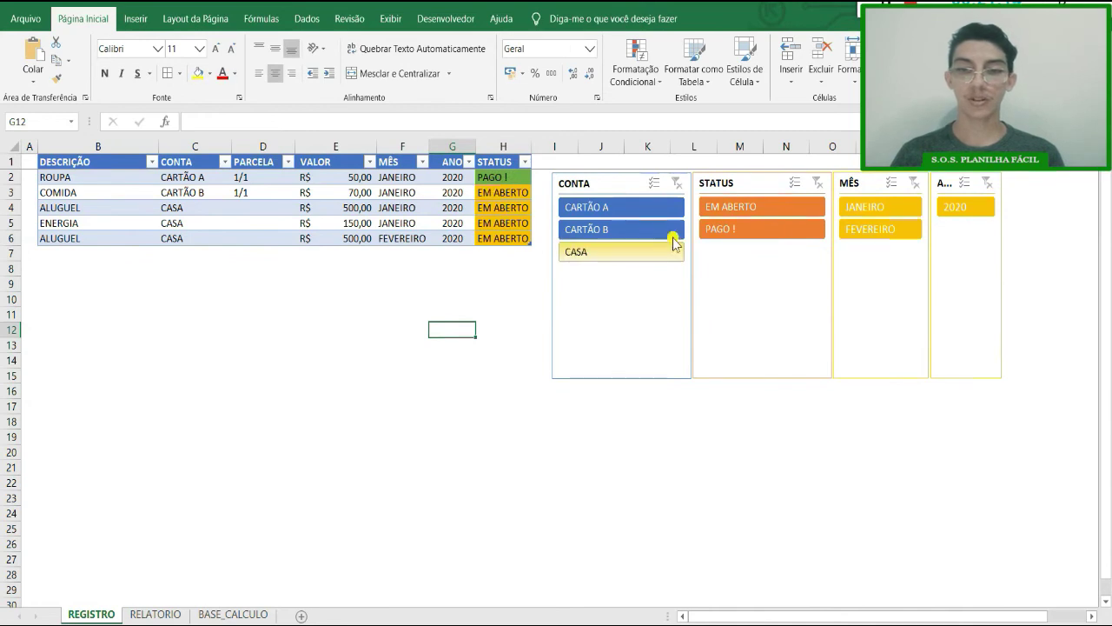
# Step: Use the slicers to filter the table by JANEIRO, EM ABERTO and CARTÃO B, and clear the CONTA filter
pyautogui.click(886, 209)
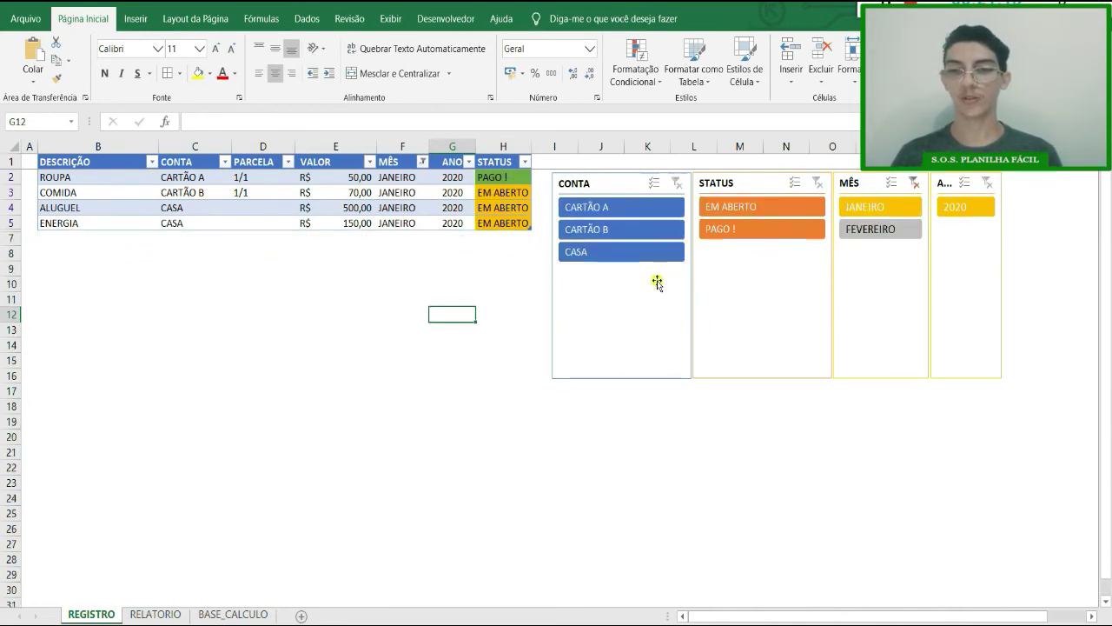
pyautogui.click(906, 230)
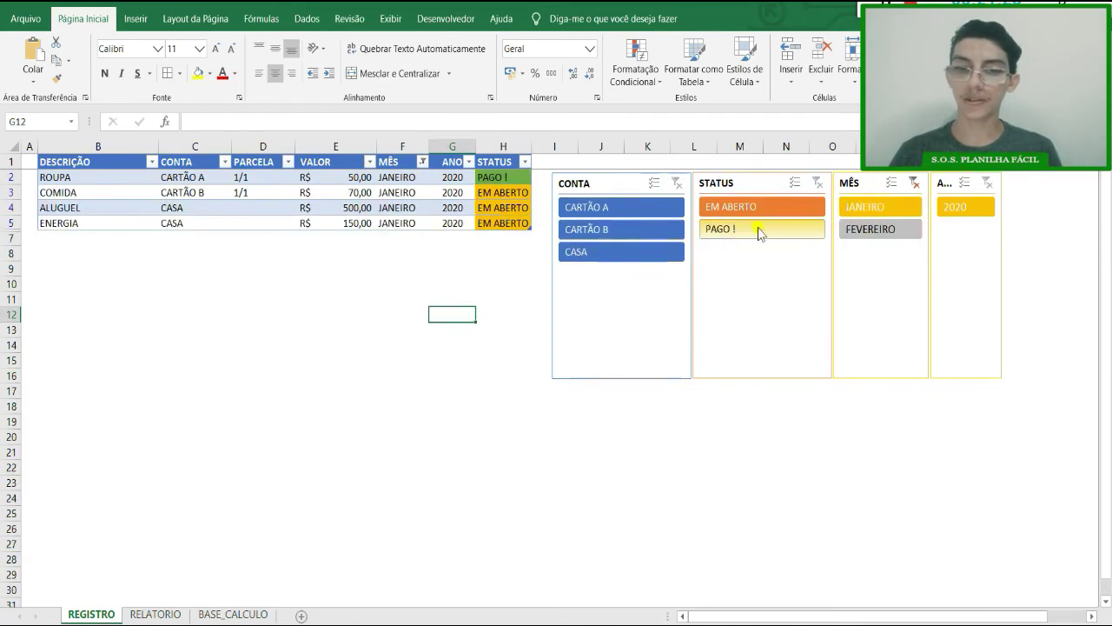
pyautogui.click(715, 207)
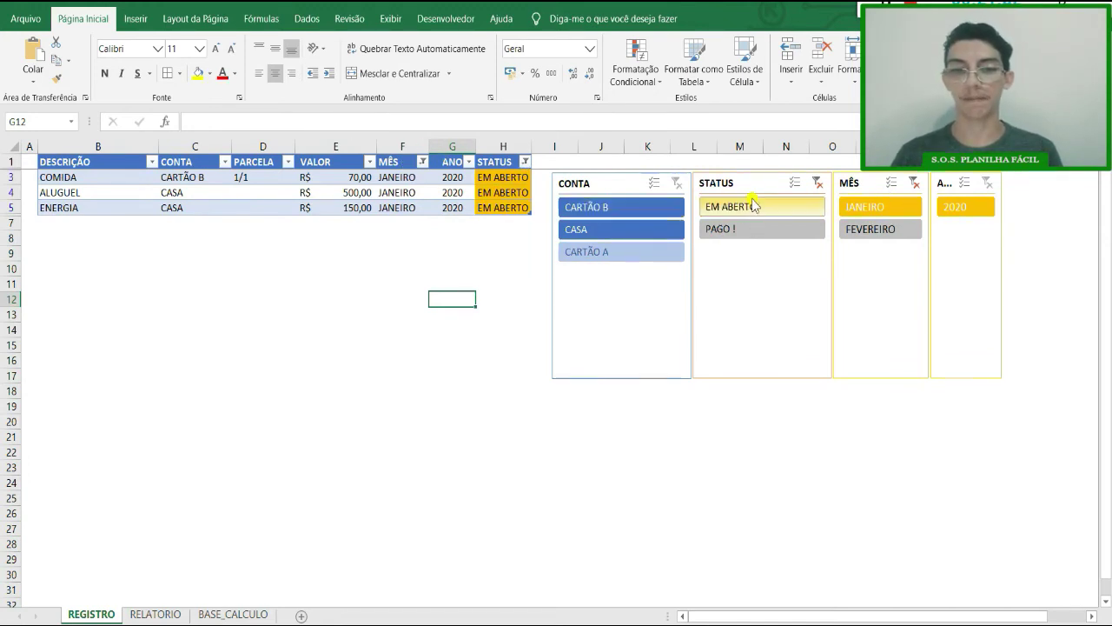
pyautogui.click(651, 209)
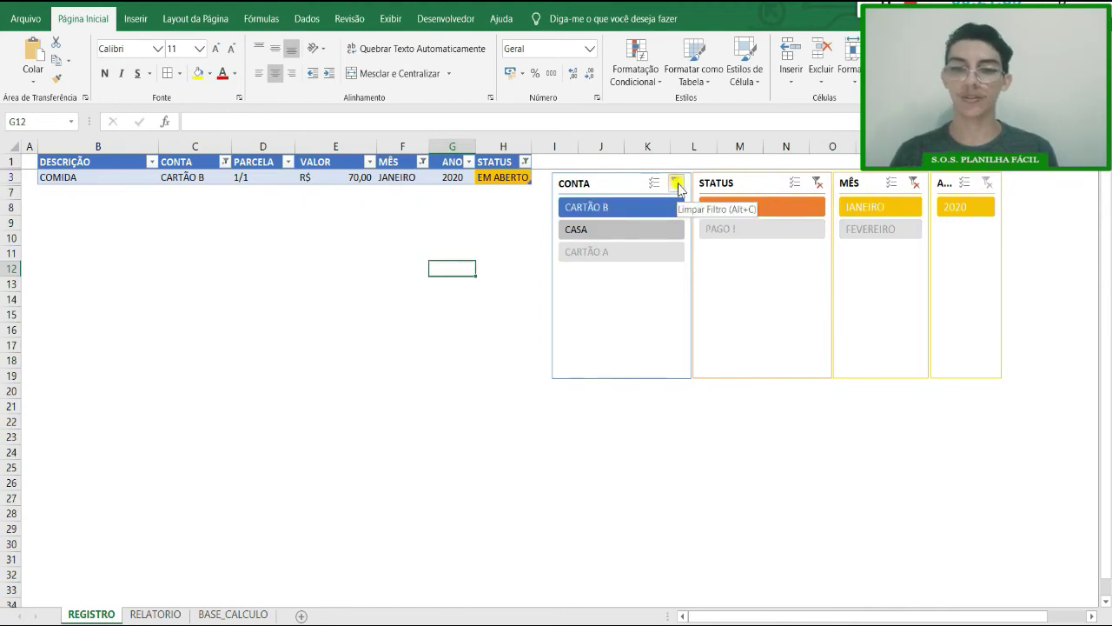
pyautogui.click(677, 184)
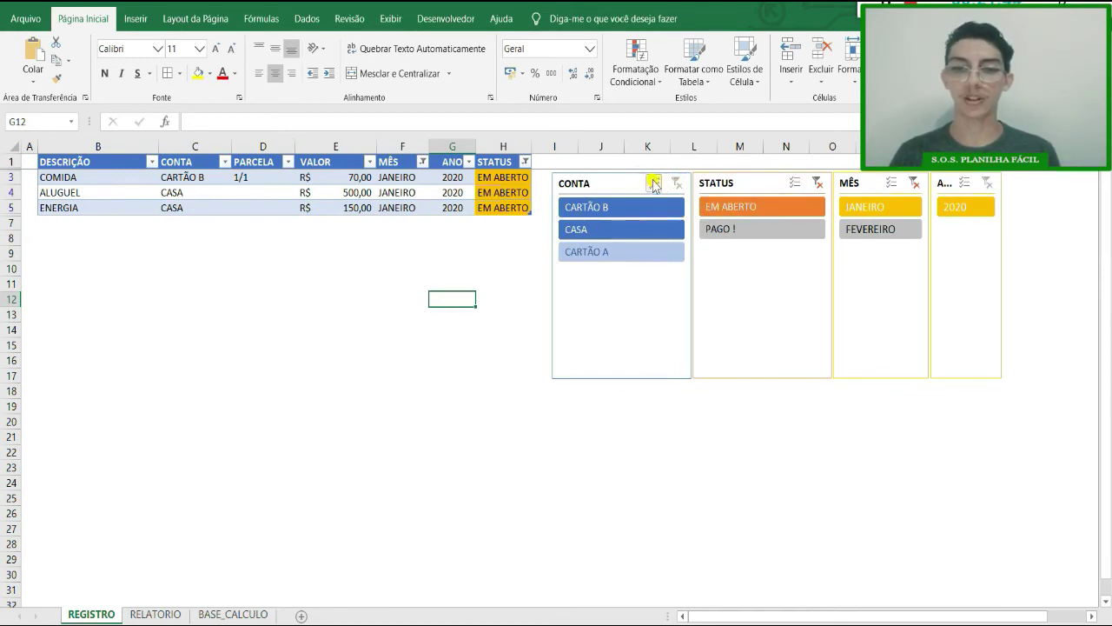
# Step: Turn on multi-select in the CONTA slicer, toggle CARTÃO B and CASA, and clear the CONTA, STATUS and MÊS filters
pyautogui.click(653, 184)
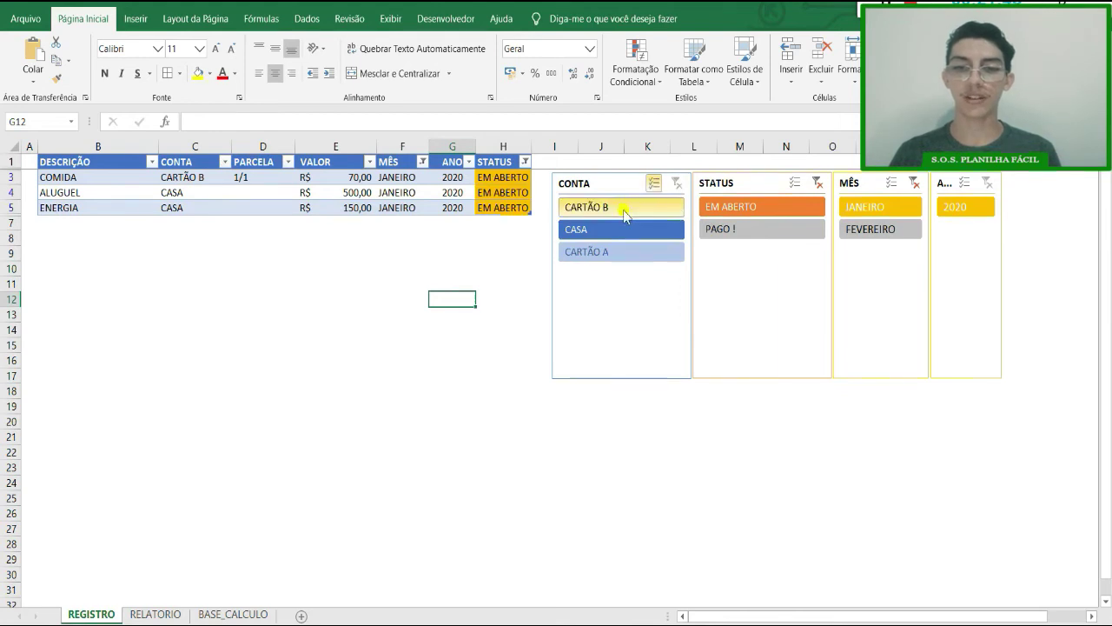
pyautogui.click(623, 210)
pyautogui.click(622, 231)
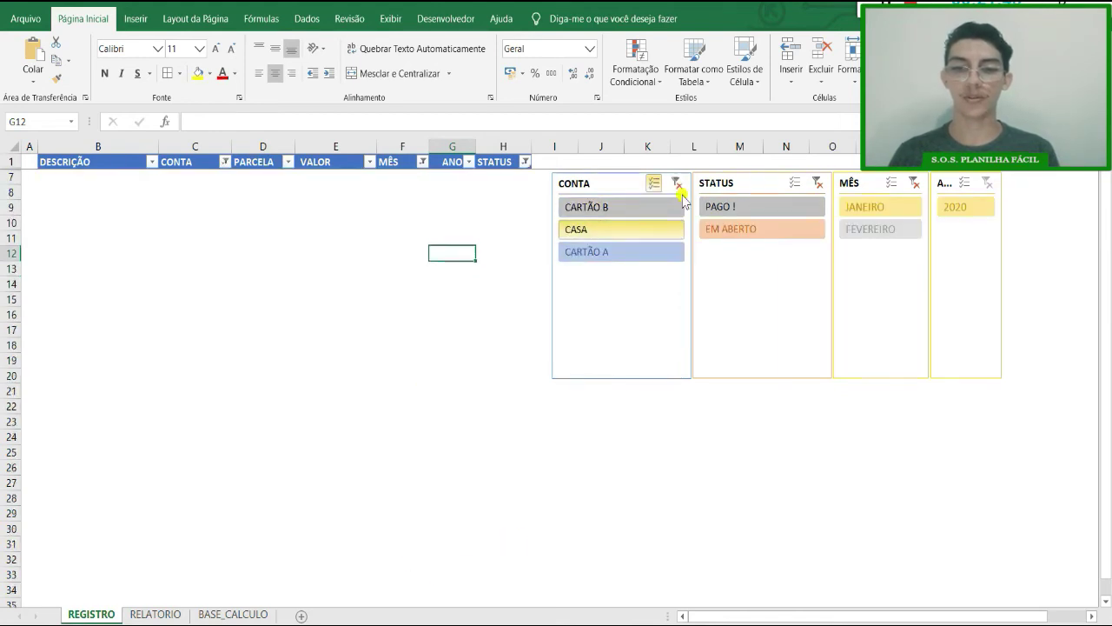
pyautogui.click(678, 184)
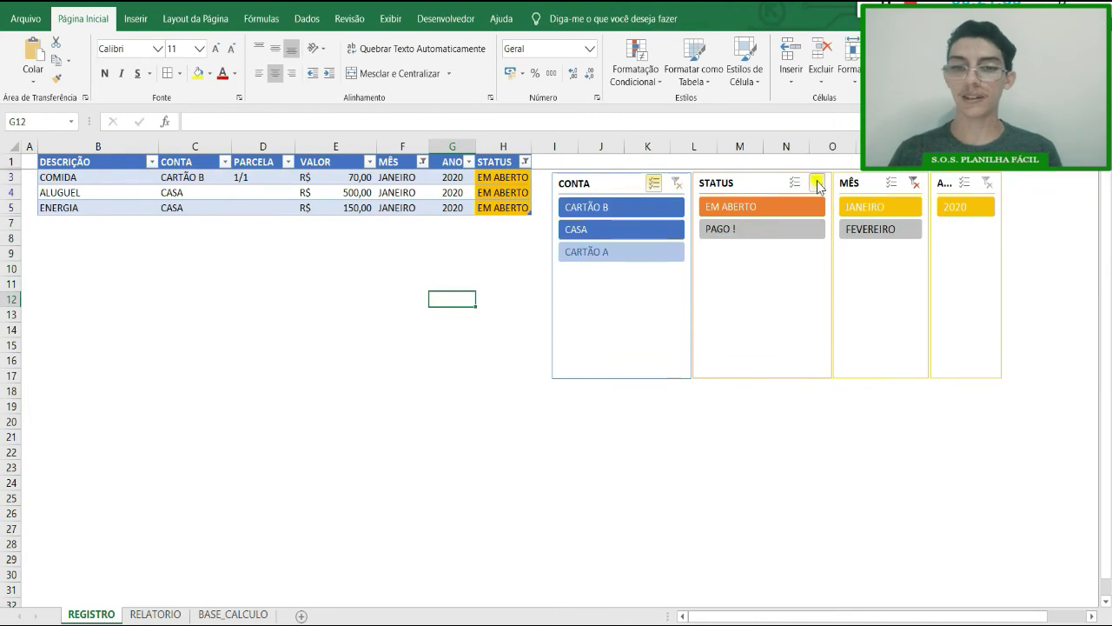
pyautogui.click(817, 182)
pyautogui.click(912, 182)
# Step: Widen the ANO slicer enough for its full title to fit
pyautogui.click(975, 190)
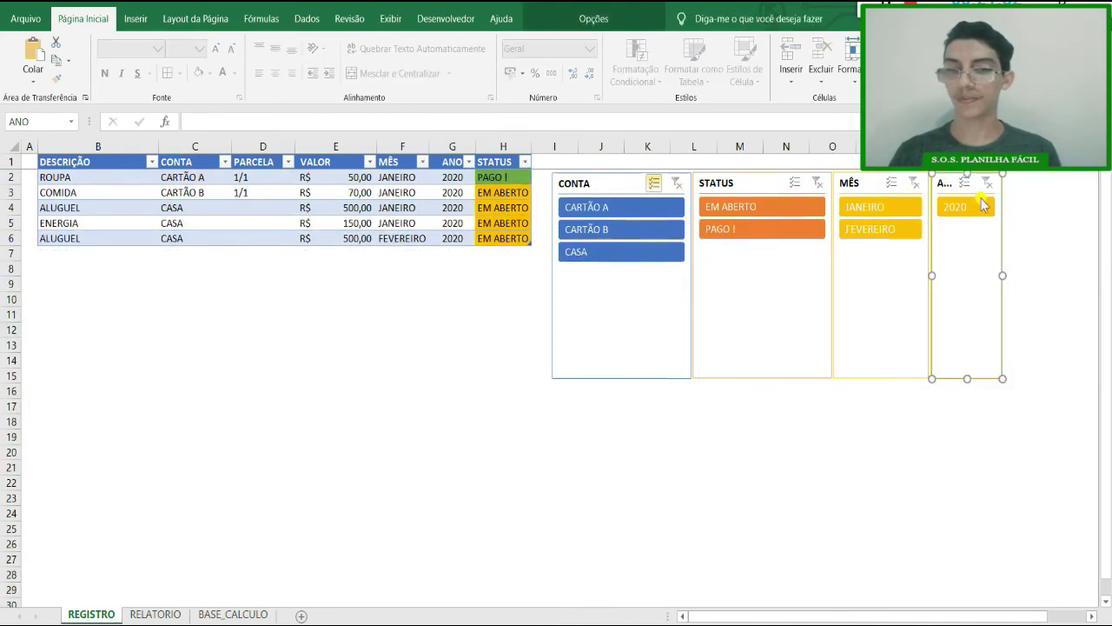
pyautogui.moveTo(1004, 276); pyautogui.dragTo(1021, 276)
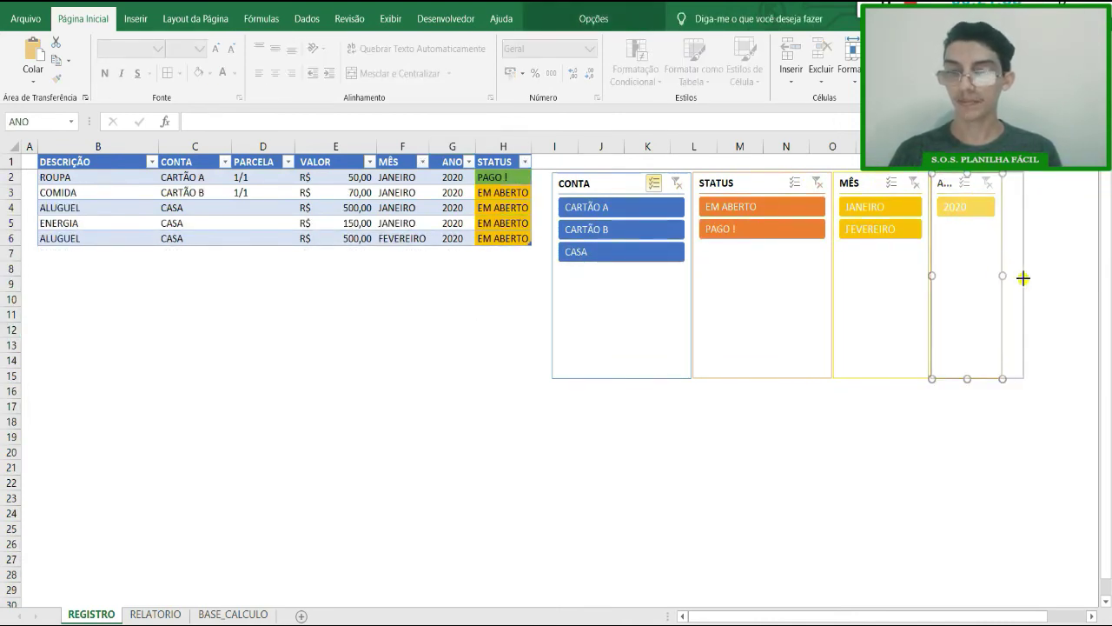
pyautogui.click(1016, 484)
# Step: Shorten all four slicers together so they end at row 13
pyautogui.click(604, 365)
pyautogui.keyDown('ctrl'); pyautogui.click(820, 360); pyautogui.keyUp('ctrl')
pyautogui.keyDown('ctrl'); pyautogui.click(895, 358); pyautogui.keyUp('ctrl')
pyautogui.keyDown('ctrl'); pyautogui.click(956, 363); pyautogui.keyUp('ctrl')
pyautogui.moveTo(880, 378); pyautogui.dragTo(883, 348)
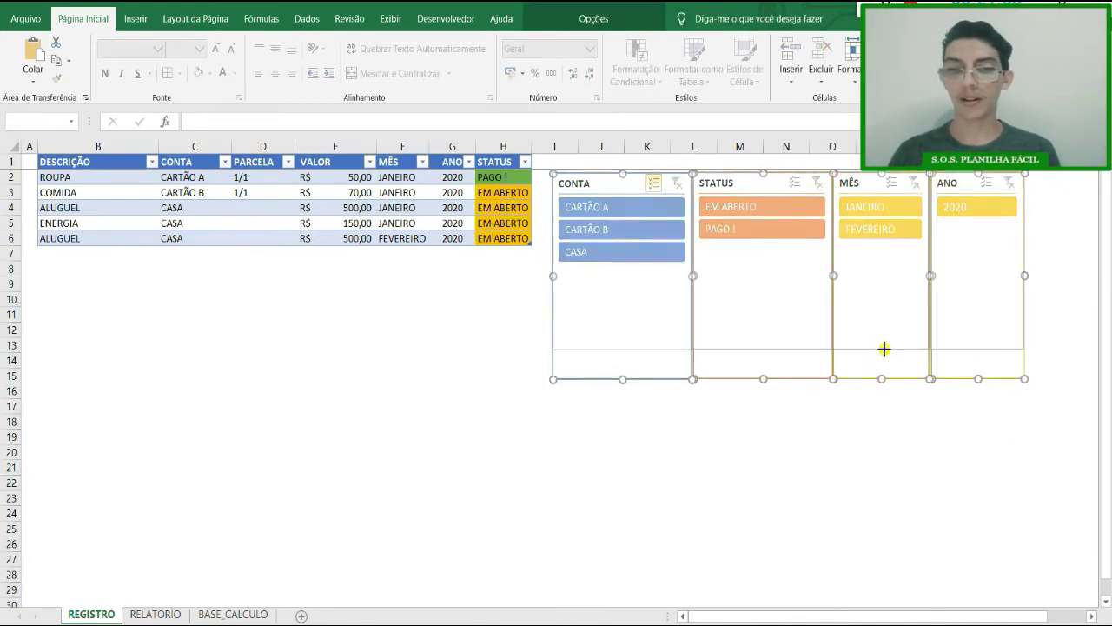
pyautogui.click(822, 407)
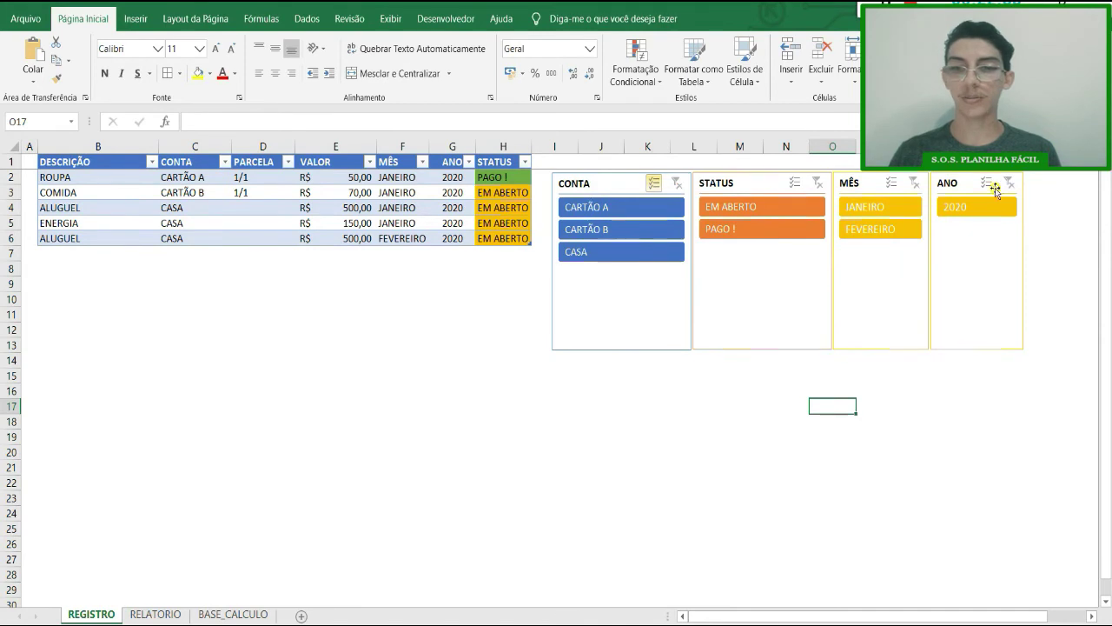
# Step: Filter the table by FEVEREIRO and JANEIRO in turn with the MÊS slicer, and clear the filter
pyautogui.click(879, 228)
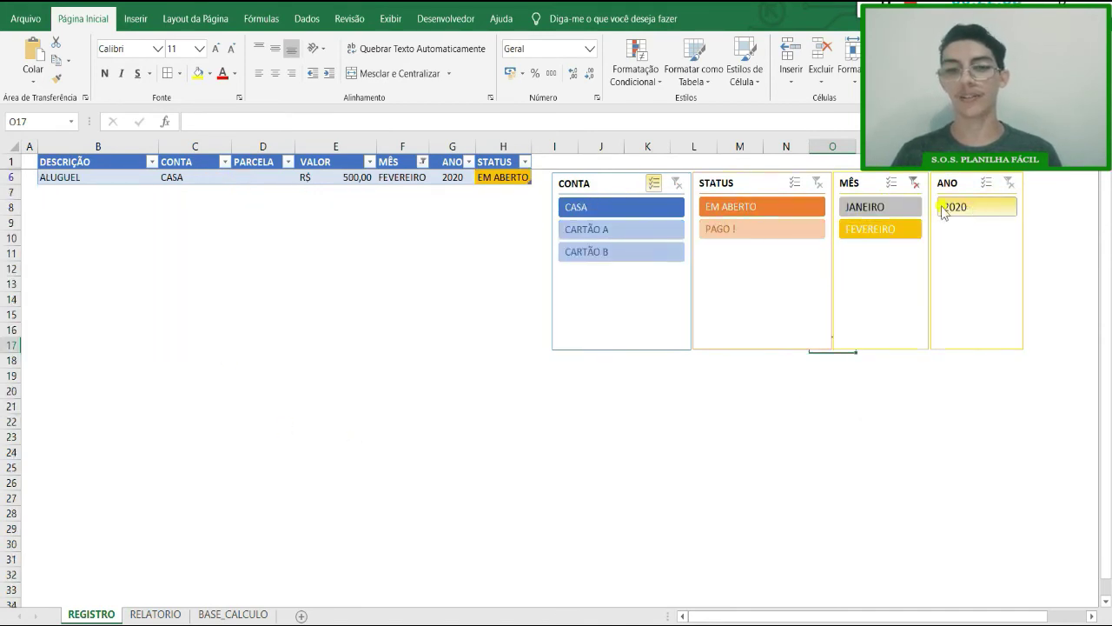
pyautogui.click(885, 206)
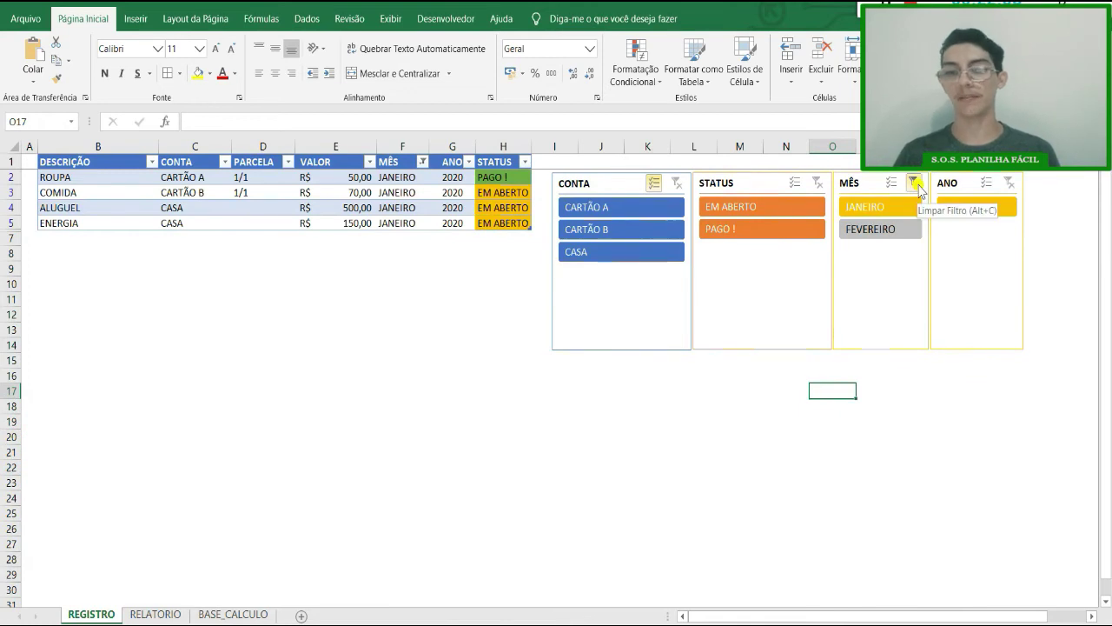
pyautogui.click(915, 182)
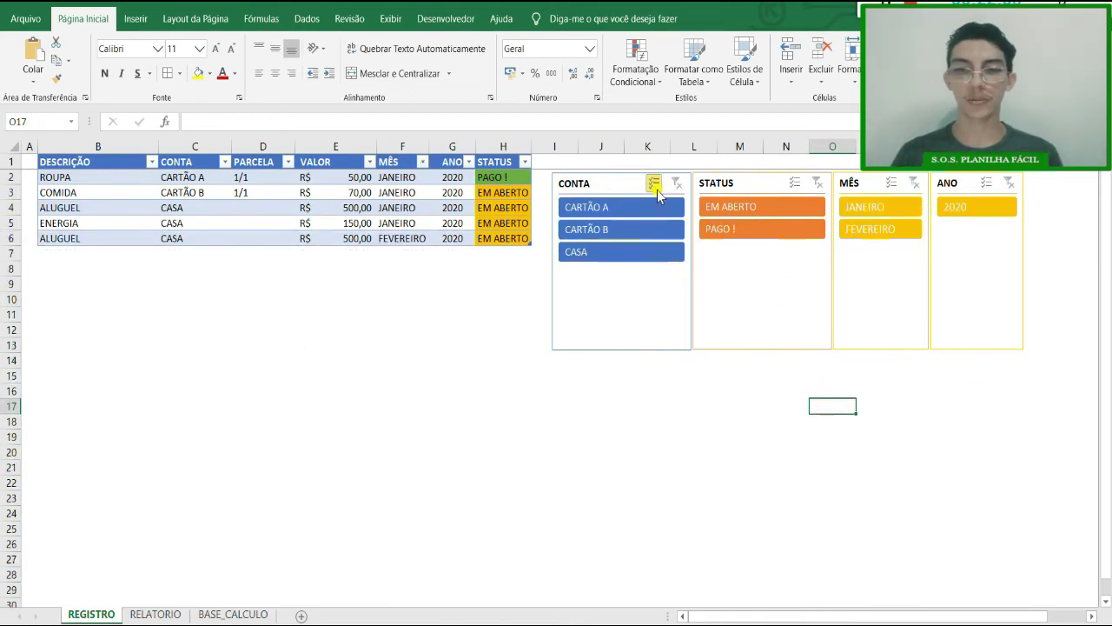
pyautogui.click(373, 312)
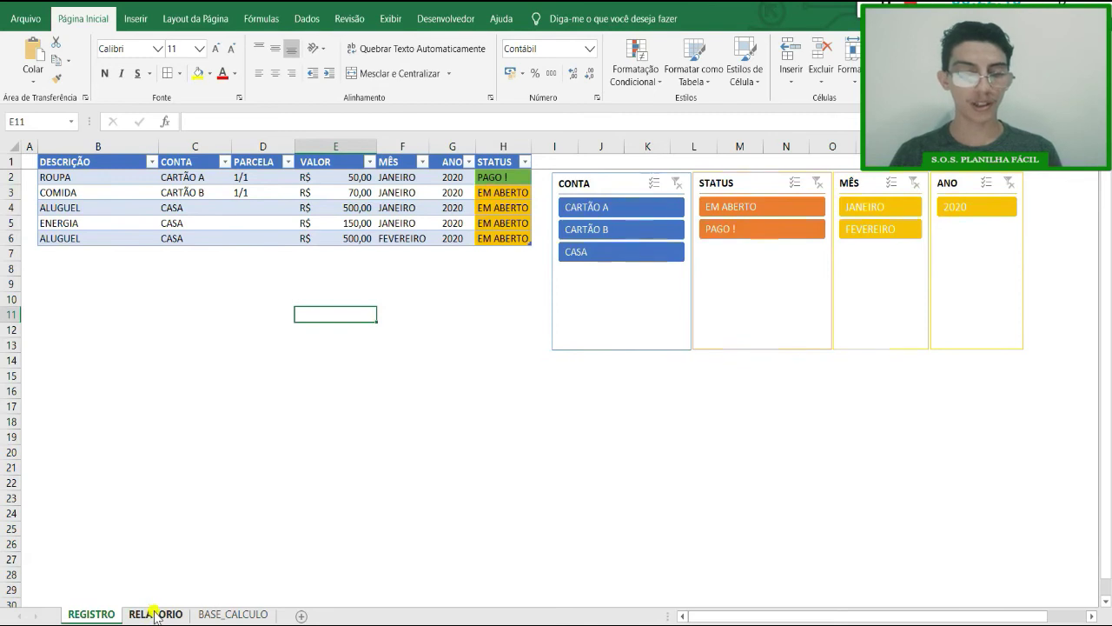
# Step: Delete the empty column B from the RELATORIO sheet
pyautogui.click(148, 614)
pyautogui.click(303, 415)
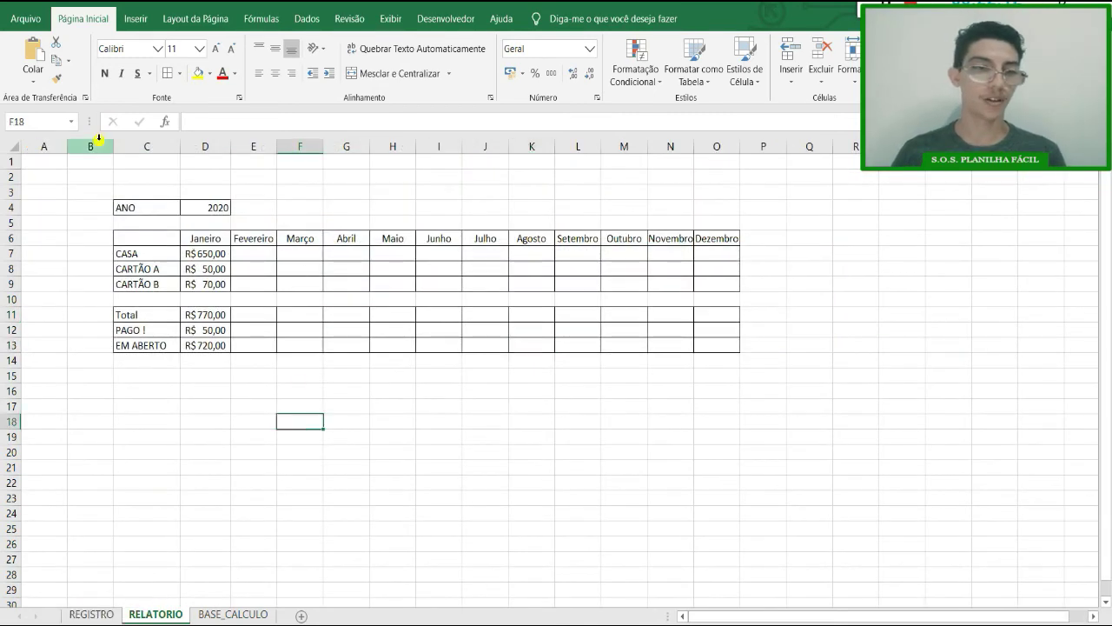
pyautogui.click(91, 146)
pyautogui.rightClick(98, 146)
pyautogui.click(156, 276)
pyautogui.click(399, 328)
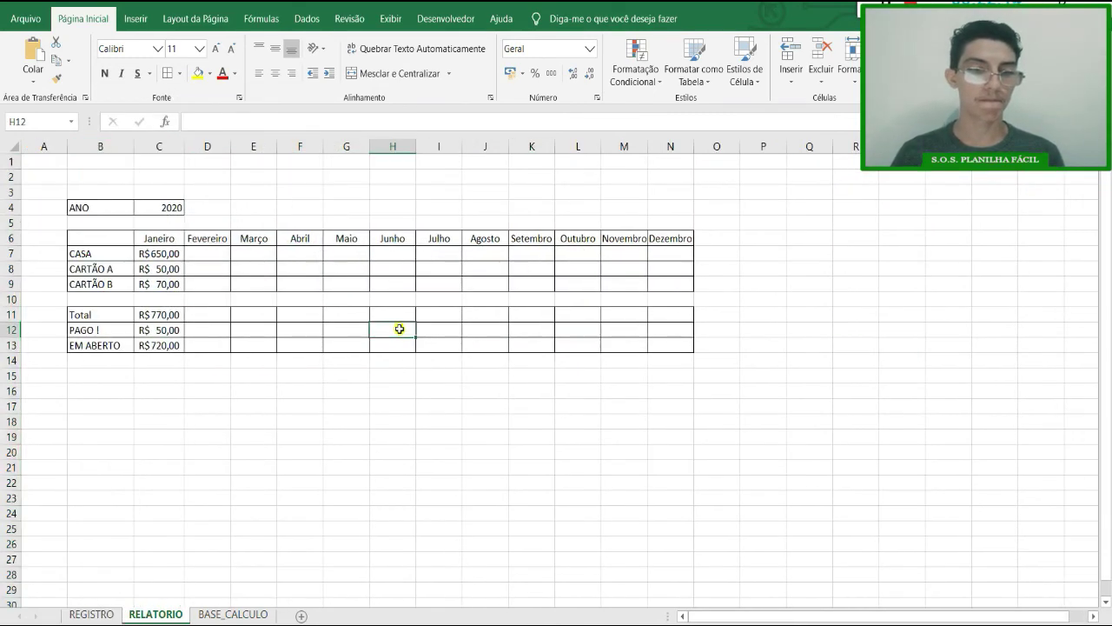
# Step: Delete the empty rows 1 and 2 above the ANO cell
pyautogui.moveTo(12, 175); pyautogui.dragTo(10, 162)
pyautogui.rightClick(10, 163)
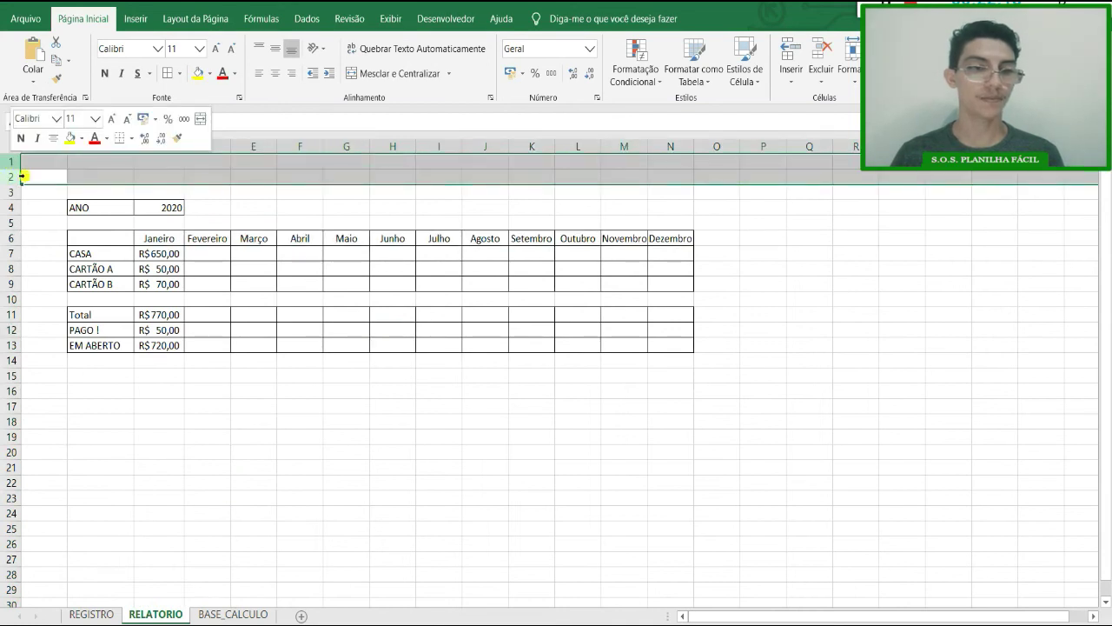
pyautogui.click(79, 297)
pyautogui.click(300, 309)
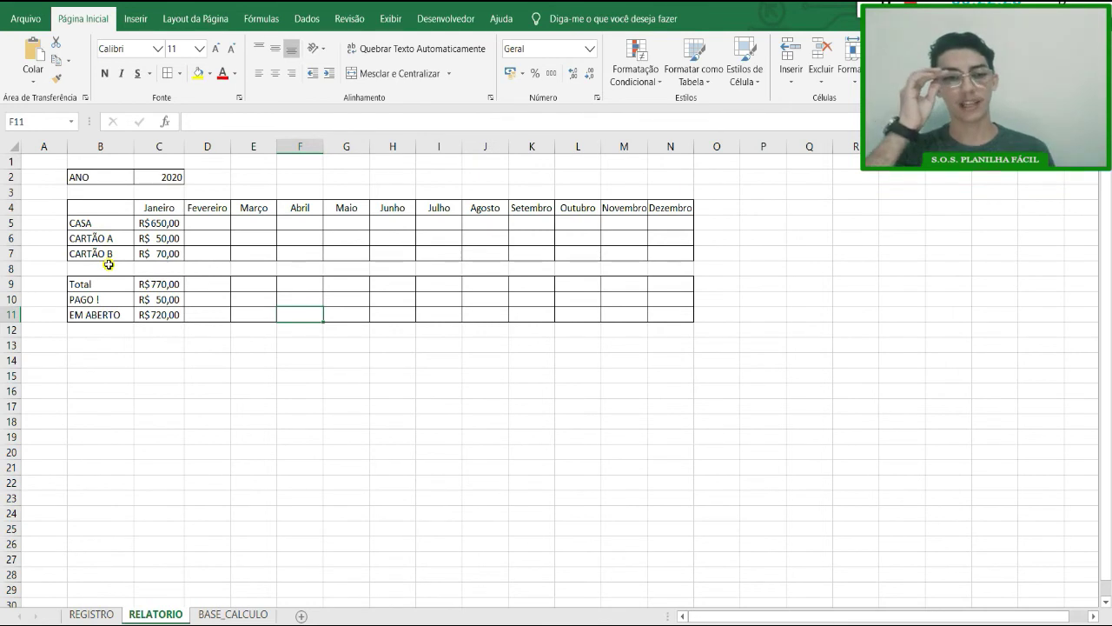
# Step: Insert two rows between the CARTÃO B row and the Total row of the report
pyautogui.moveTo(12, 287); pyautogui.dragTo(12, 269)
pyautogui.rightClick(15, 268)
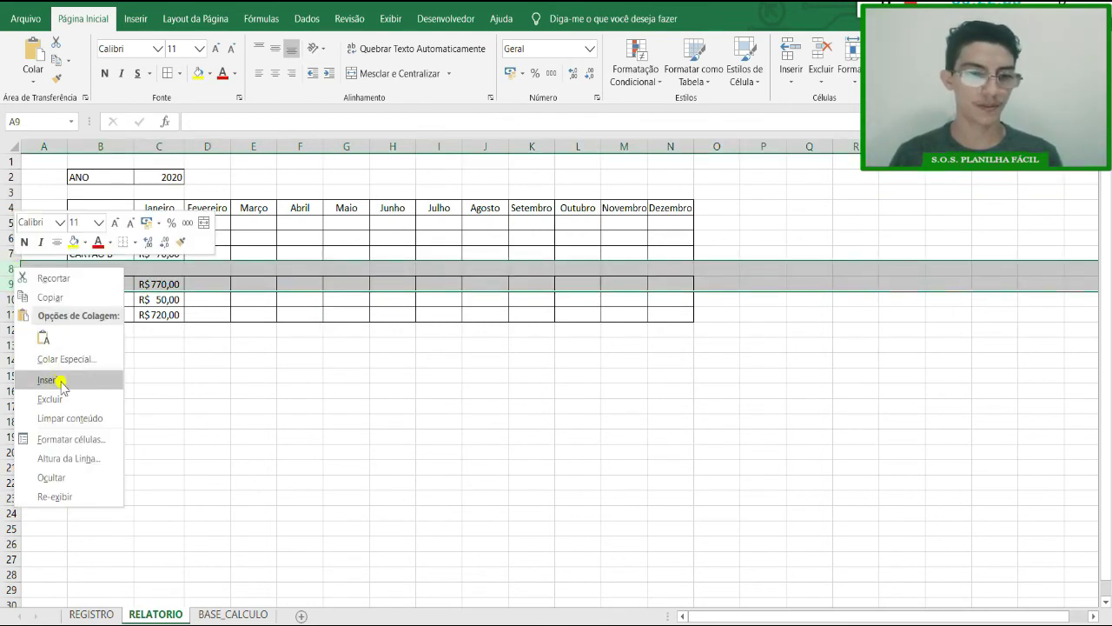
pyautogui.click(61, 382)
pyautogui.click(220, 299)
# Step: Fill the CARTÃO B row B7:N7 down through row 9 to extend its formulas and borders
pyautogui.click(114, 250)
pyautogui.moveTo(113, 251); pyautogui.dragTo(656, 250)
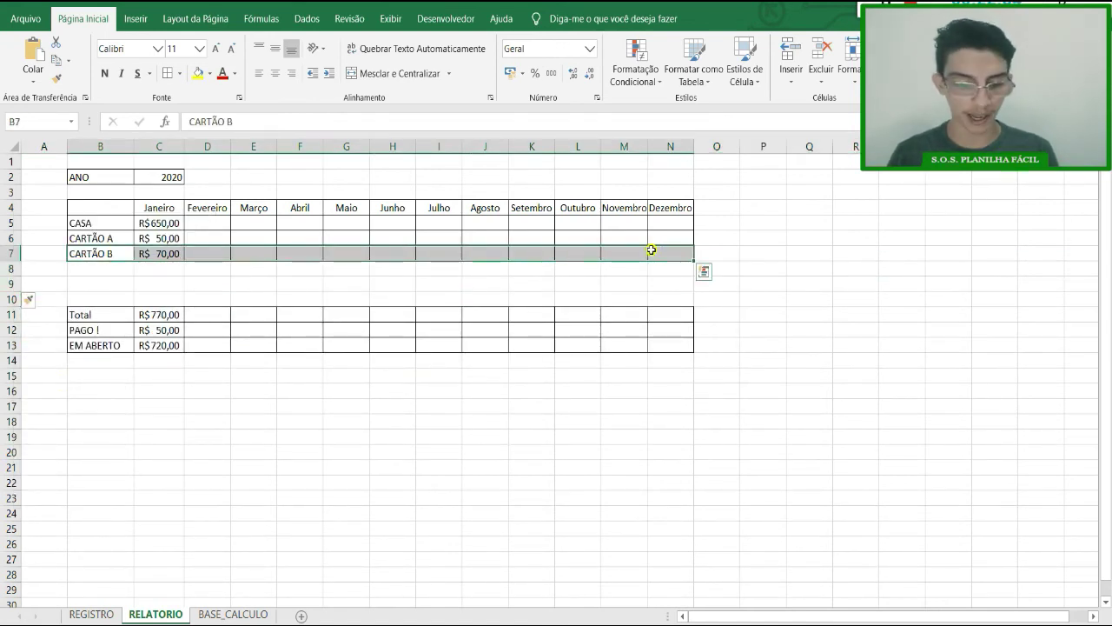
pyautogui.click(31, 300)
pyautogui.click(637, 268)
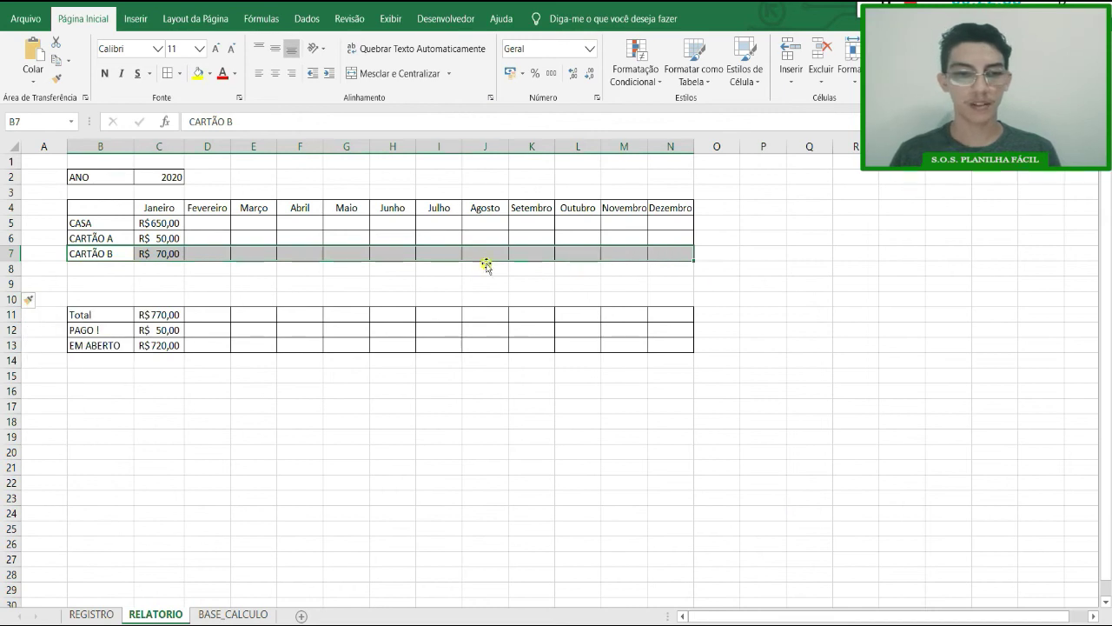
pyautogui.moveTo(694, 261); pyautogui.dragTo(696, 285)
pyautogui.click(795, 254)
# Step: Clear the copied CARTÃO B labels from cells B8:B9
pyautogui.moveTo(119, 270); pyautogui.dragTo(121, 278)
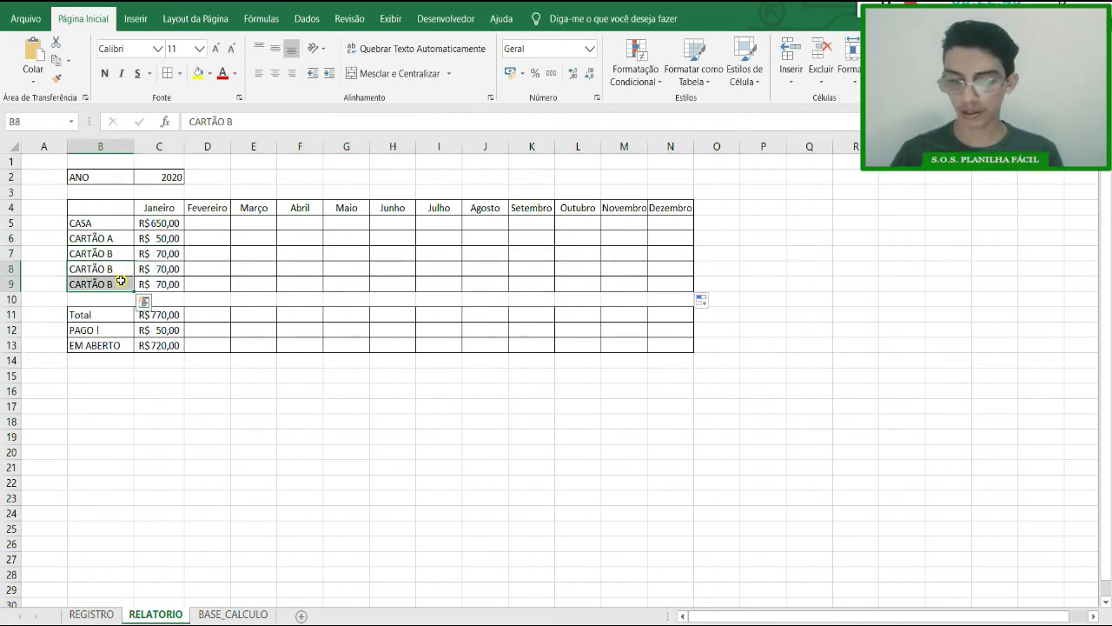
pyautogui.press('Delete')
pyautogui.click(145, 268)
pyautogui.click(116, 265)
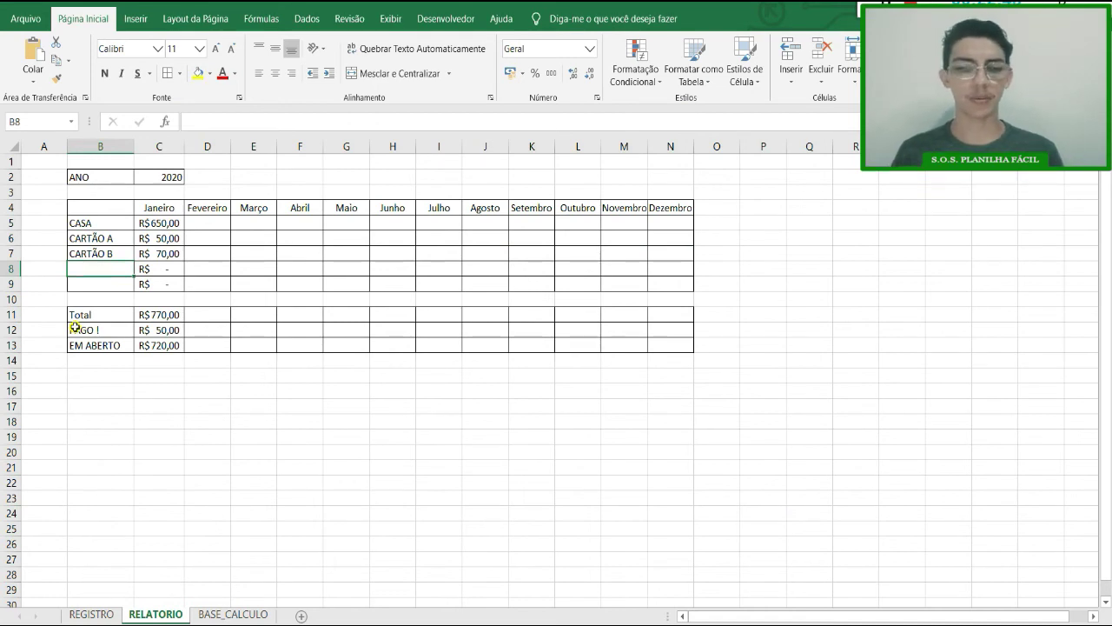
# Step: Check the CONTA column of the REGISTRO sheet and return to the RELATORIO sheet
pyautogui.click(91, 613)
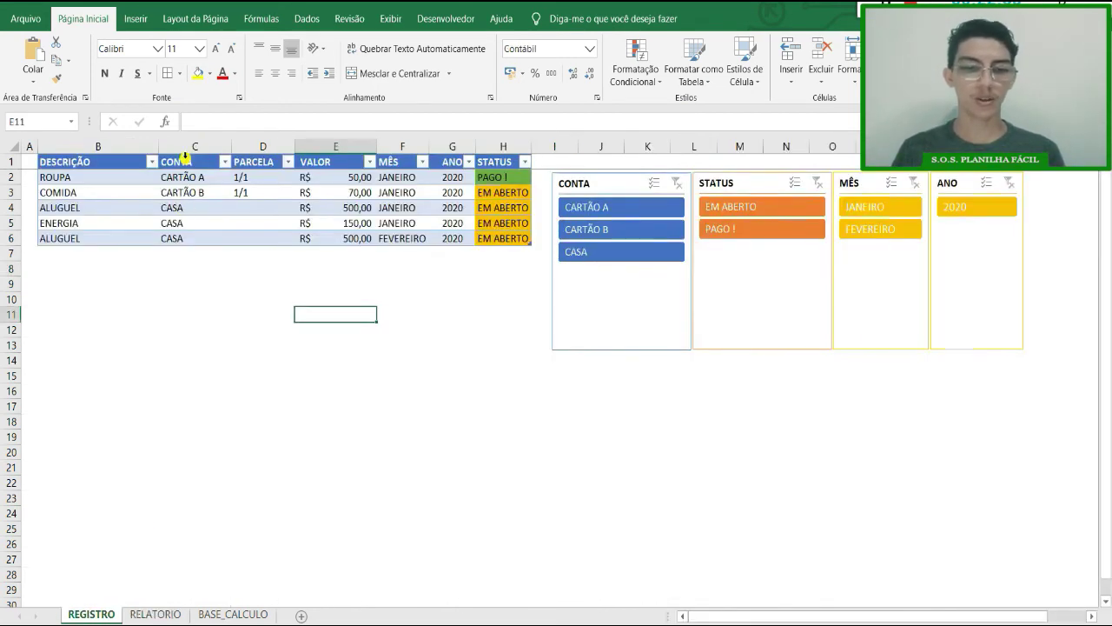
pyautogui.click(191, 257)
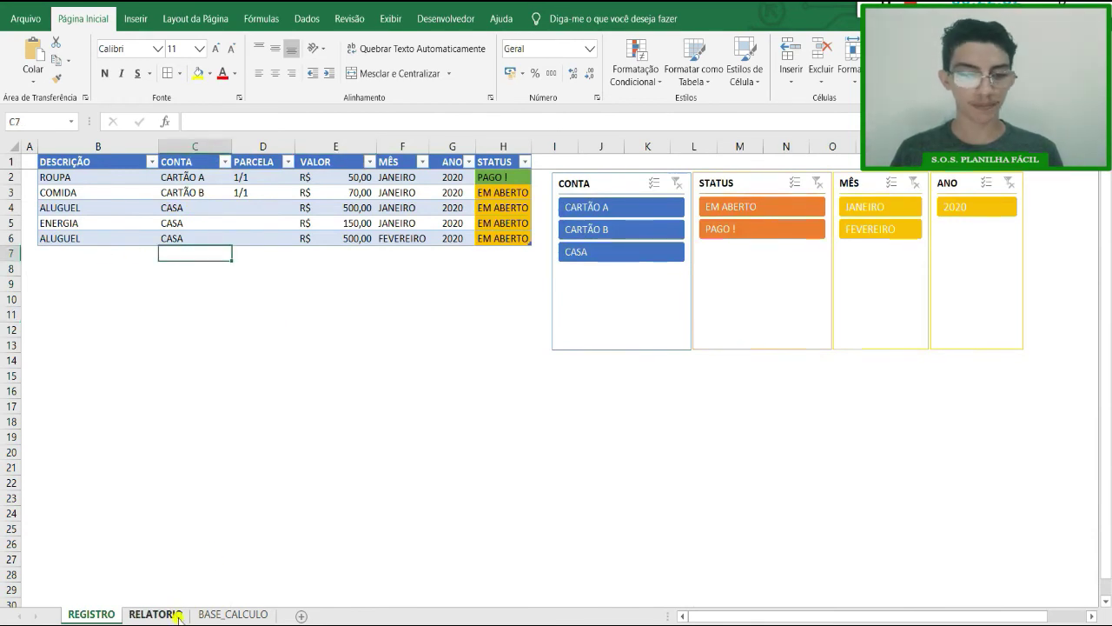
pyautogui.click(165, 614)
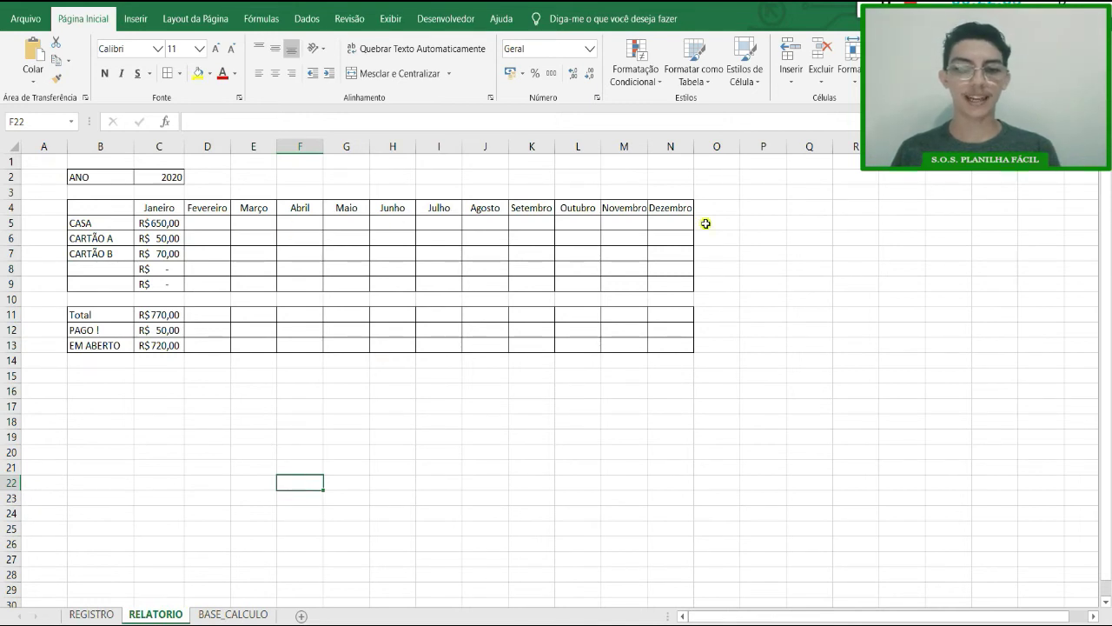
# Step: Copy the SOMASES formula from C5 into D5 and point its month criterion to the Fevereiro header in D4
pyautogui.click(173, 224)
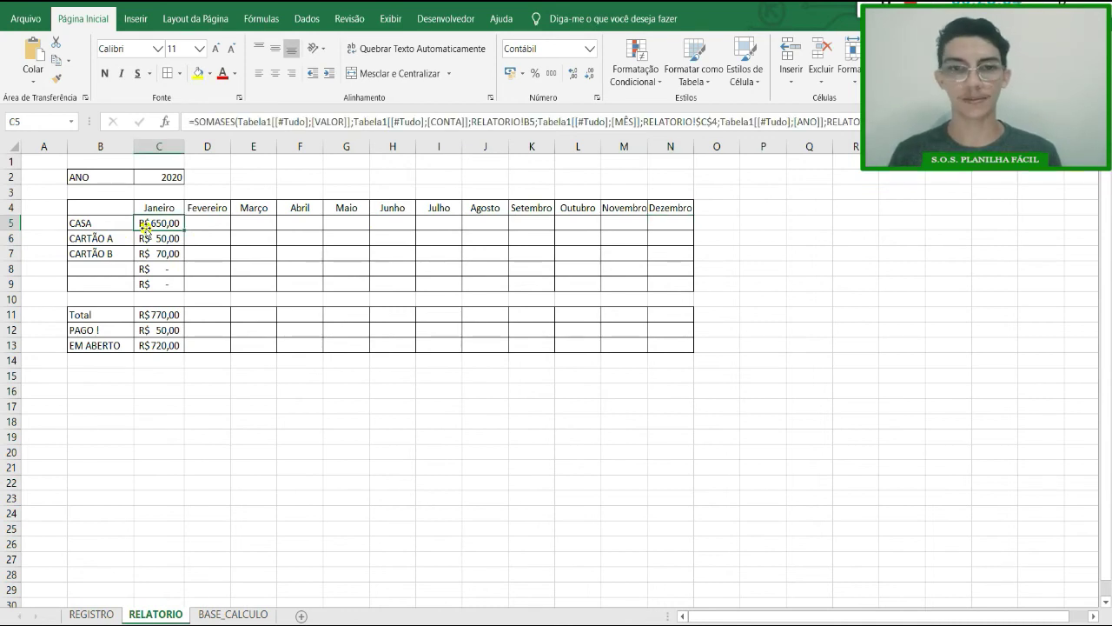
pyautogui.moveTo(921, 121); pyautogui.dragTo(109, 127)
pyautogui.hotkey('ctrl', 'c')
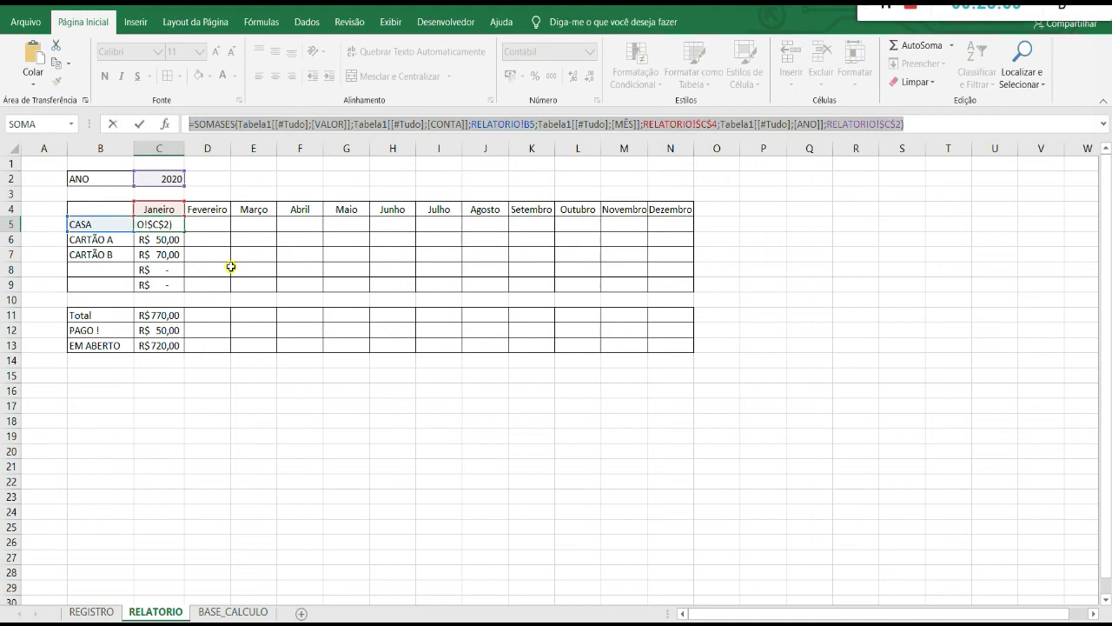
pyautogui.press('Escape')
pyautogui.click(208, 225)
pyautogui.click(305, 122)
pyautogui.hotkey('ctrl', 'v')
pyautogui.moveTo(167, 202); pyautogui.dragTo(210, 203)
# Step: In D5, lock the account reference as $B$5, make the month reference relative, and fill the formula across to N5
pyautogui.click(527, 123)
pyautogui.press('F4')
pyautogui.press('F4')
pyautogui.press('F4')
pyautogui.press('F4')
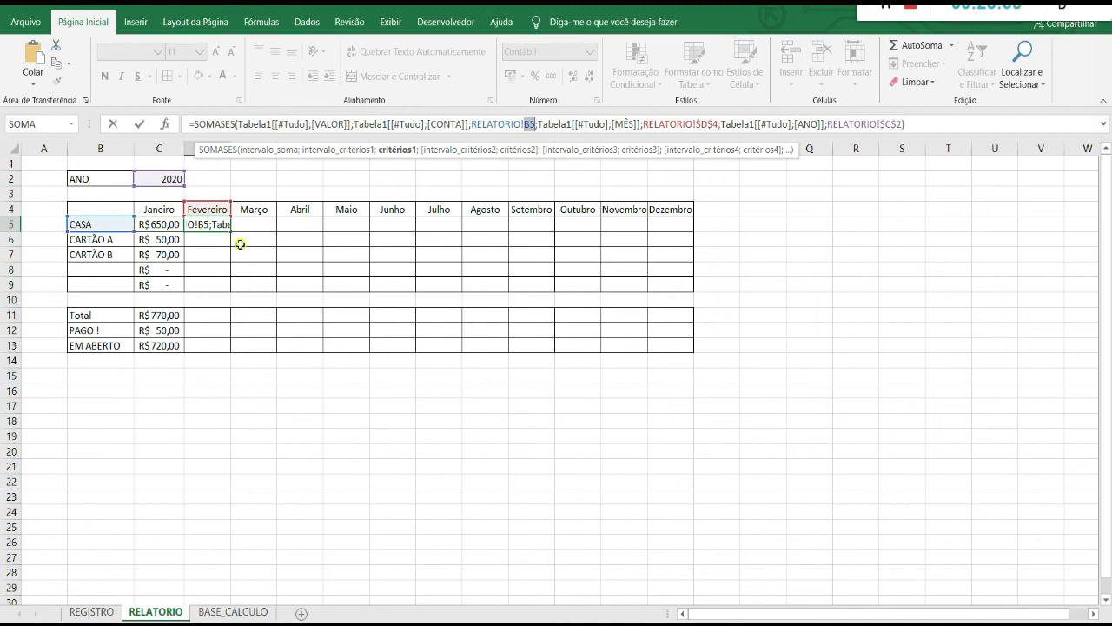
pyautogui.press('F4')
pyautogui.click(715, 126)
pyautogui.press('F4')
pyautogui.press('F4')
pyautogui.press('F4')
pyautogui.press('Return')
pyautogui.click(206, 219)
pyautogui.moveTo(234, 232); pyautogui.dragTo(695, 231)
# Step: In the CARTÃO A January formula in C6, lock the account reference as $B$6 and make the month reference relative
pyautogui.doubleClick(164, 237)
pyautogui.press('F4')
pyautogui.click(719, 128)
pyautogui.press('F4')
pyautogui.press('F4')
pyautogui.press('F4')
pyautogui.press('Return')
# Step: In C7, lock the account reference as $B$7 and make the month reference relative, then fill C6:C7 across to column N
pyautogui.doubleClick(176, 253)
pyautogui.click(533, 126)
pyautogui.press('F4')
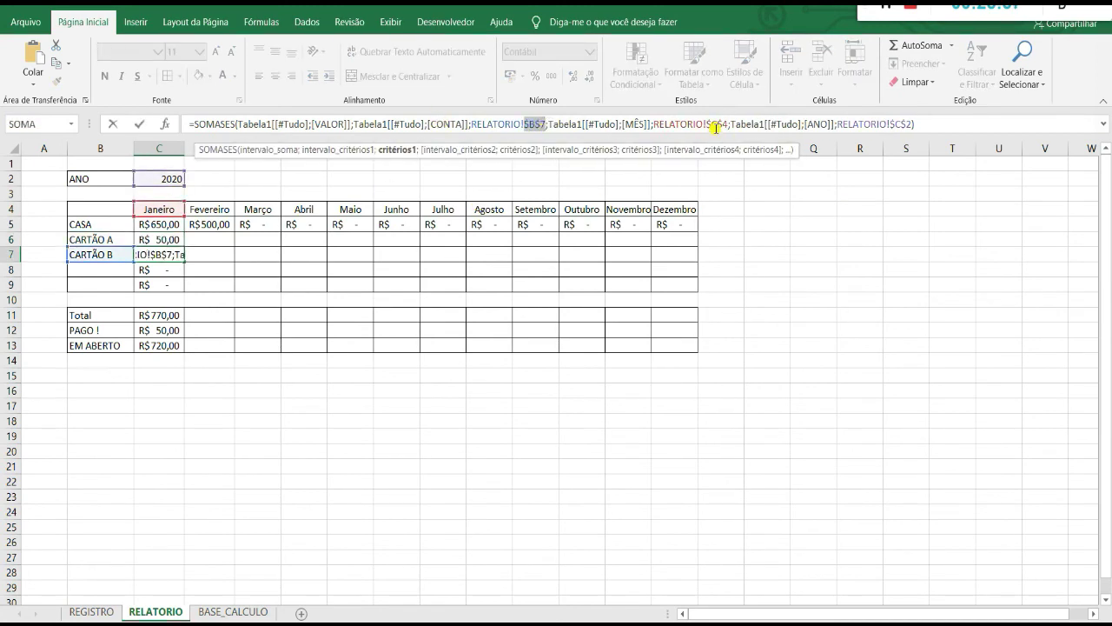
pyautogui.click(716, 128)
pyautogui.press('F4')
pyautogui.press('F4')
pyautogui.press('F4')
pyautogui.press('Return')
pyautogui.moveTo(177, 240); pyautogui.dragTo(176, 254)
pyautogui.moveTo(184, 262); pyautogui.dragTo(687, 261)
# Step: In the spare-row formula in C8, lock the account reference as $B$8 and make the month reference relative
pyautogui.doubleClick(173, 268)
pyautogui.click(532, 126)
pyautogui.press('F4')
pyautogui.click(723, 127)
pyautogui.press('F4')
pyautogui.press('F4')
pyautogui.press('F4')
pyautogui.press('Return')
# Step: In C9, lock the account reference as $B$9 and make the month reference relative, then fill C8:C9 across to column N
pyautogui.click(570, 128)
pyautogui.click(531, 126)
pyautogui.press('F4')
pyautogui.click(723, 127)
pyautogui.press('F4')
pyautogui.press('F4')
pyautogui.press('F4')
pyautogui.press('Return')
pyautogui.moveTo(173, 270); pyautogui.dragTo(175, 285)
pyautogui.moveTo(185, 292); pyautogui.dragTo(687, 283)
# Step: Adjust the reference locking in the EM ABERTO formula in C13 and fill the C11:C13 summary formulas across to column N
pyautogui.moveTo(165, 315); pyautogui.dragTo(165, 347)
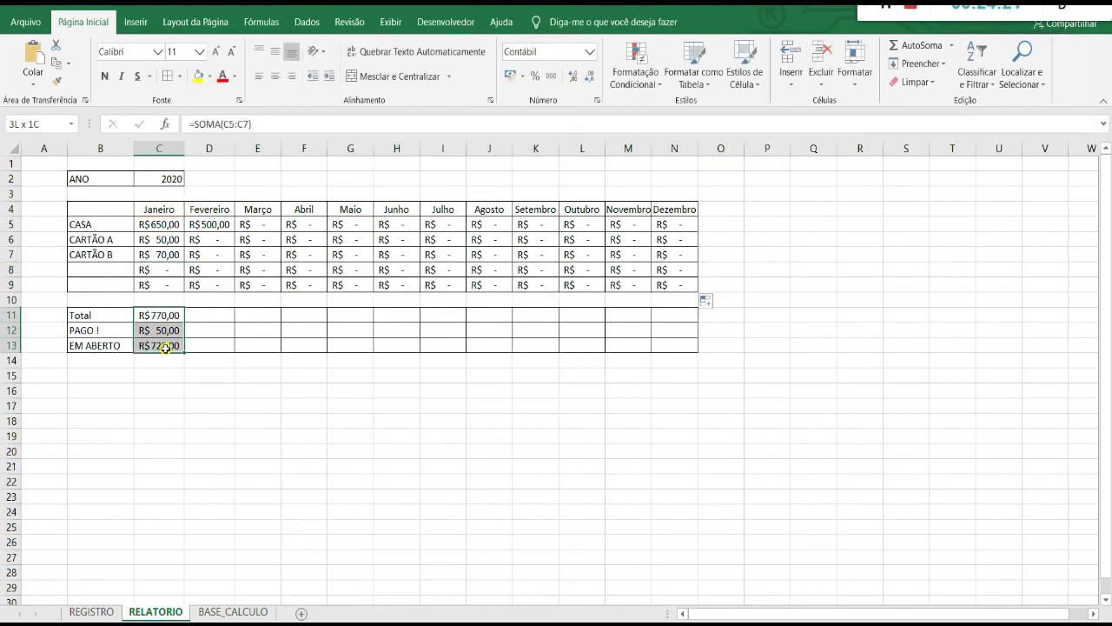
pyautogui.click(165, 348)
pyautogui.click(346, 124)
pyautogui.click(522, 123)
pyautogui.press('F4')
pyautogui.press('F4')
pyautogui.press('F4')
pyautogui.click(849, 125)
pyautogui.press('F4')
pyautogui.press('Return')
pyautogui.moveTo(167, 315); pyautogui.dragTo(683, 351)
pyautogui.click(777, 290)
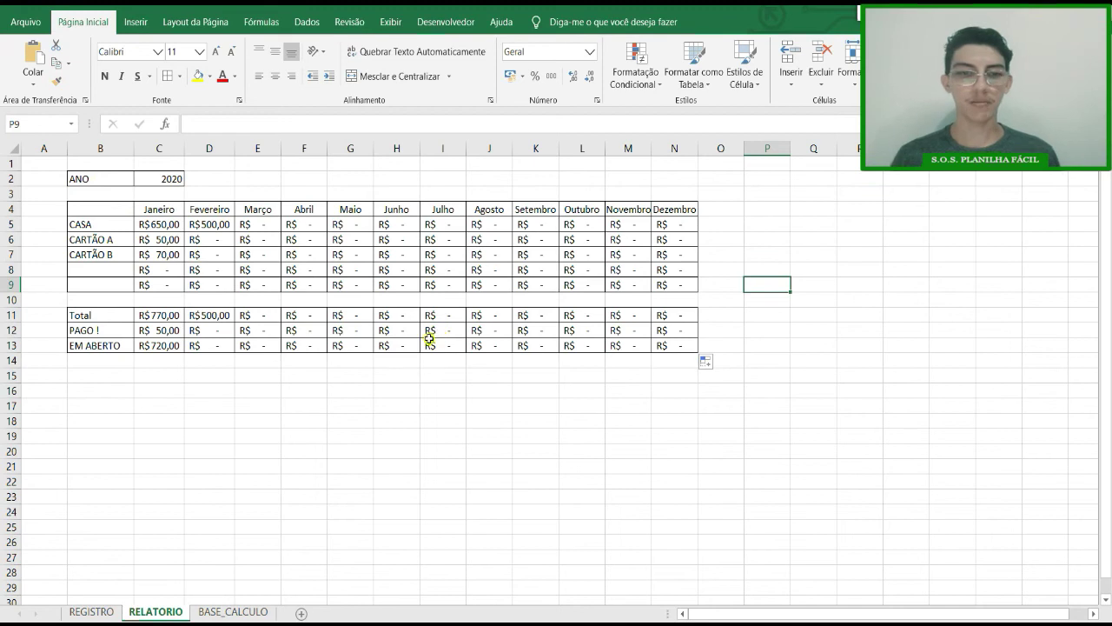
# Step: Review the REGISTRO table entries and return to the RELATORIO sheet
pyautogui.click(286, 268)
pyautogui.click(92, 612)
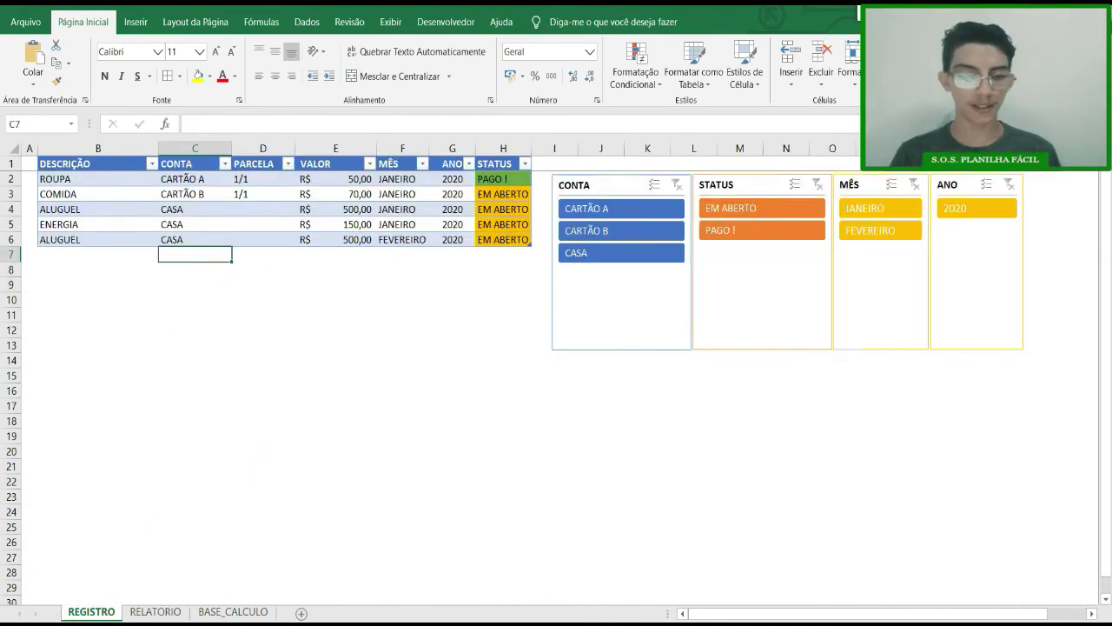
pyautogui.click(156, 612)
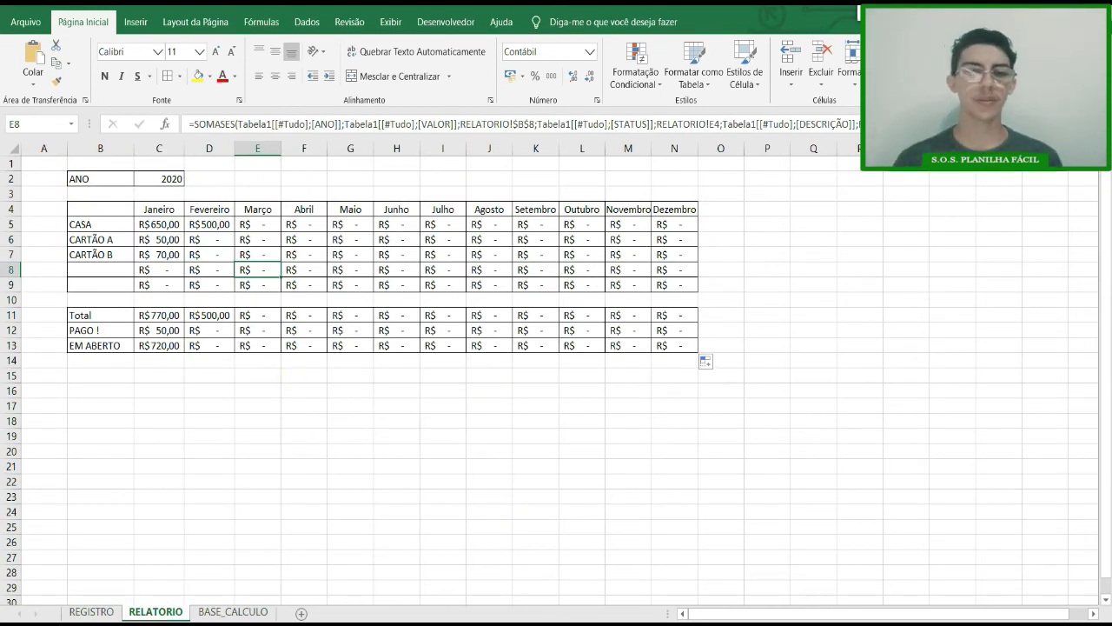
# Step: Hide the gridlines on the RELATORIO sheet
pyautogui.click(390, 22)
pyautogui.click(280, 79)
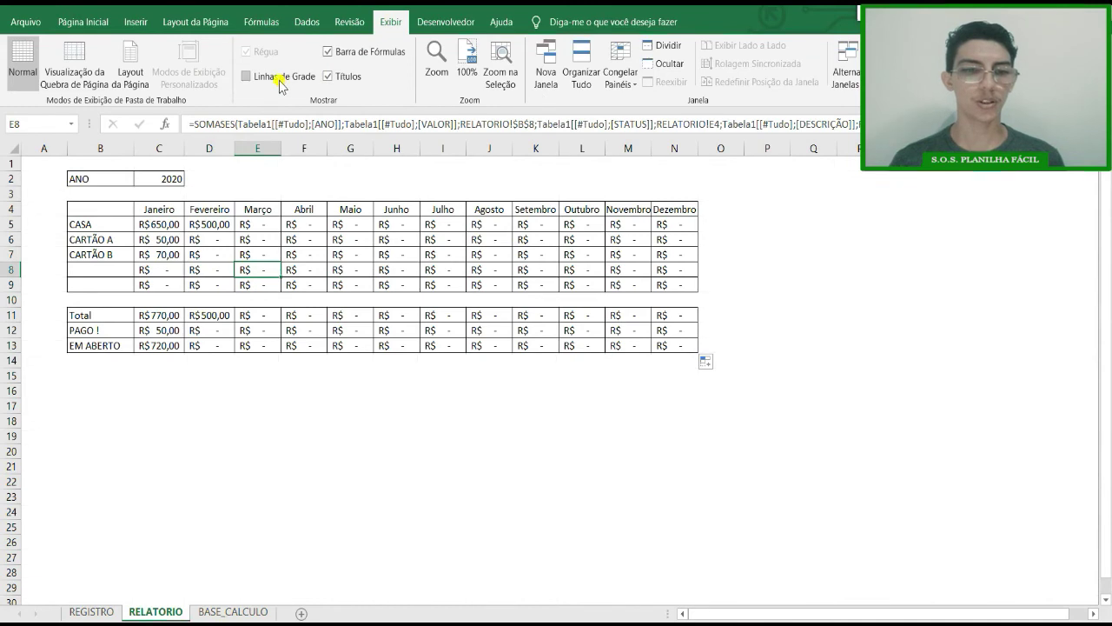
pyautogui.click(209, 452)
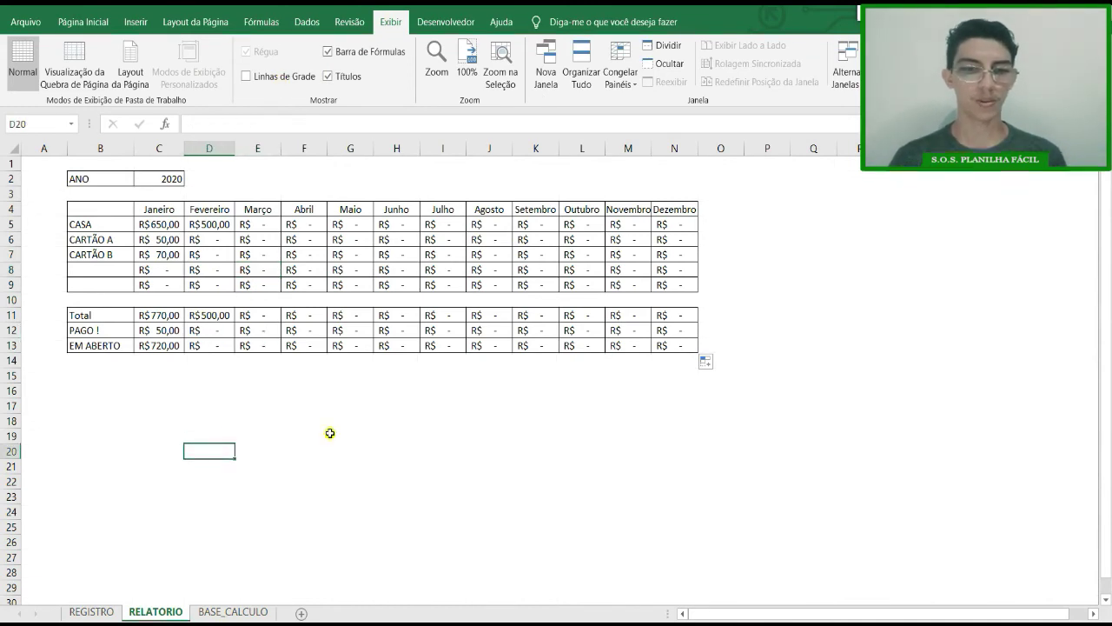
# Step: Make the month headers C4:N4 bold and give them a blue fill
pyautogui.moveTo(167, 210); pyautogui.dragTo(654, 210)
pyautogui.hotkey('ctrl', 'n')
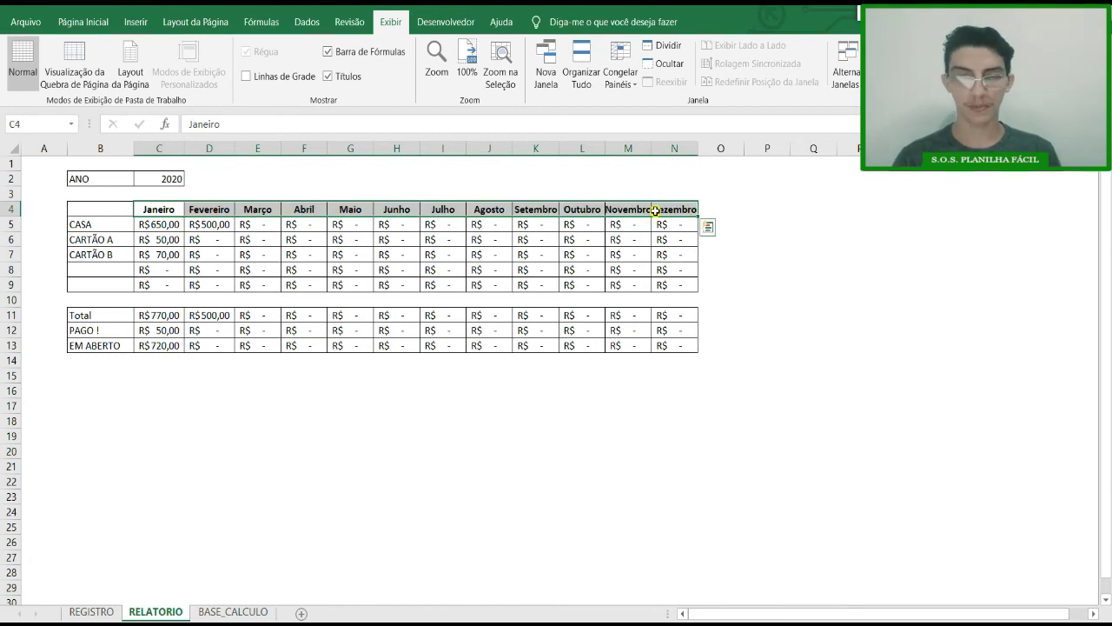
pyautogui.click(87, 22)
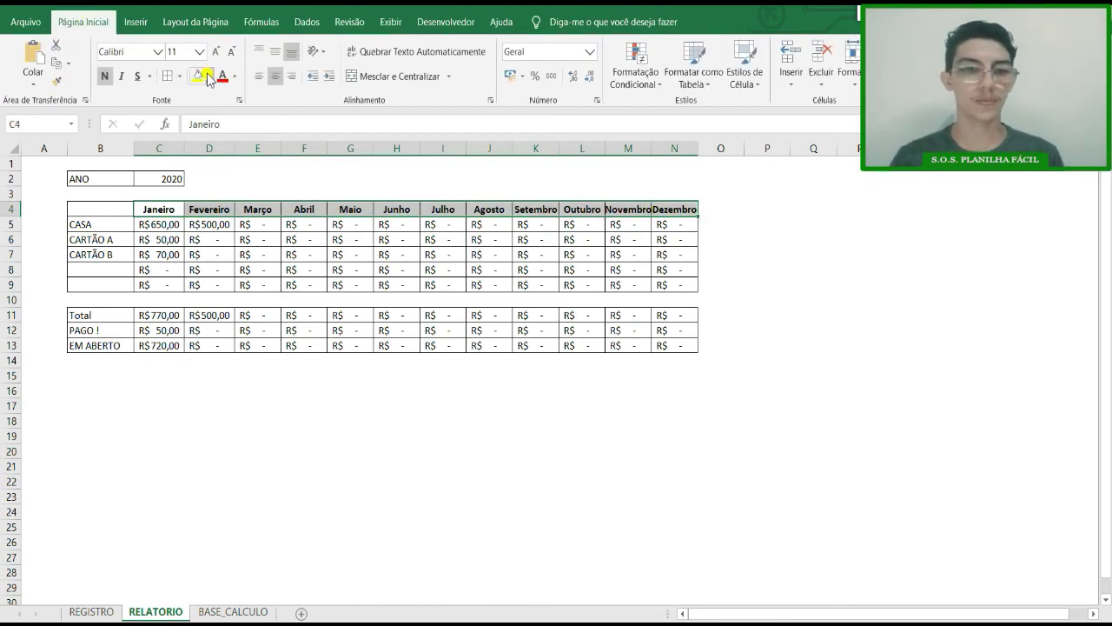
pyautogui.click(208, 77)
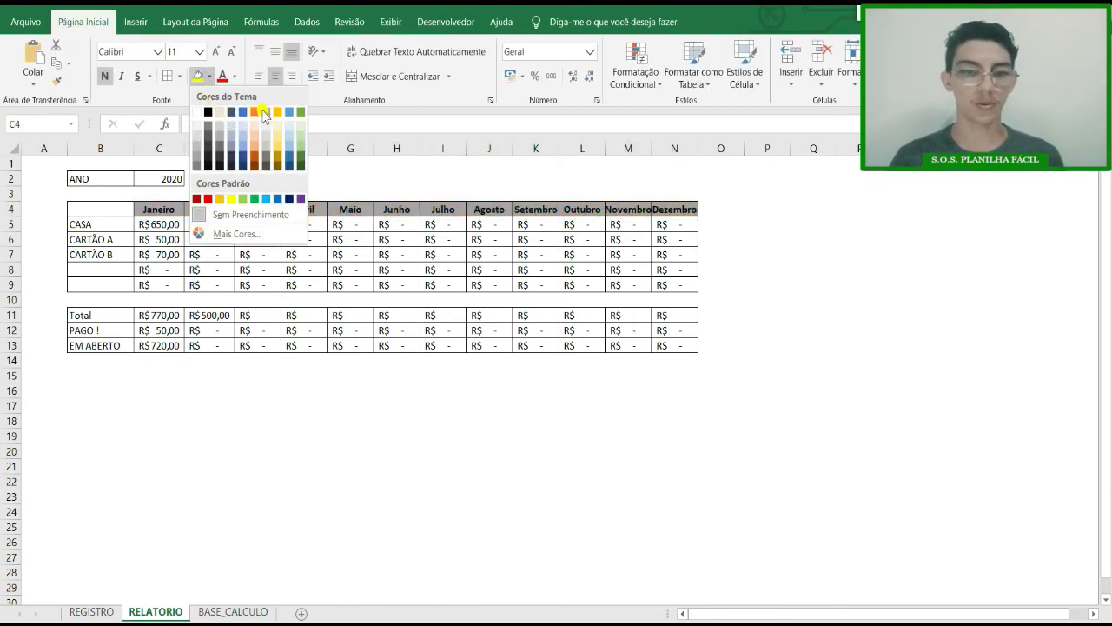
pyautogui.click(243, 111)
pyautogui.click(347, 360)
# Step: Shade the alternate account rows B6:N6 and B8:N8 with a light blue fill
pyautogui.moveTo(113, 224); pyautogui.dragTo(120, 276)
pyautogui.click(247, 256)
pyautogui.click(114, 241)
pyautogui.moveTo(135, 236); pyautogui.dragTo(683, 240)
pyautogui.moveTo(80, 268); pyautogui.dragTo(674, 270)
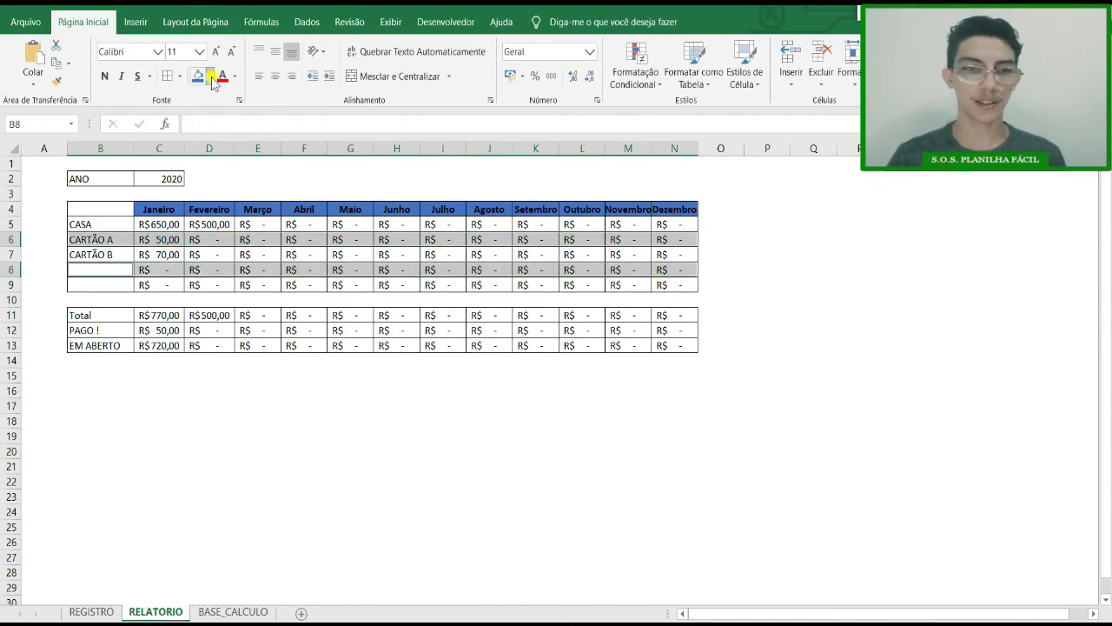
pyautogui.click(209, 77)
pyautogui.click(289, 141)
pyautogui.click(350, 390)
pyautogui.moveTo(95, 316); pyautogui.dragTo(670, 315)
pyautogui.click(423, 405)
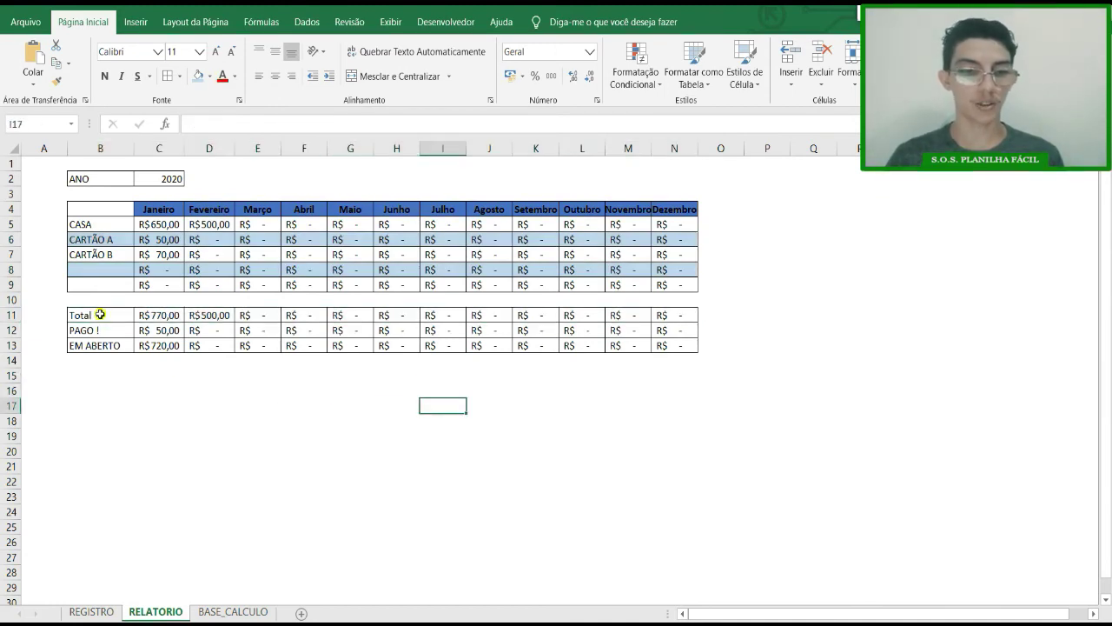
pyautogui.click(10, 330)
pyautogui.rightClick(10, 330)
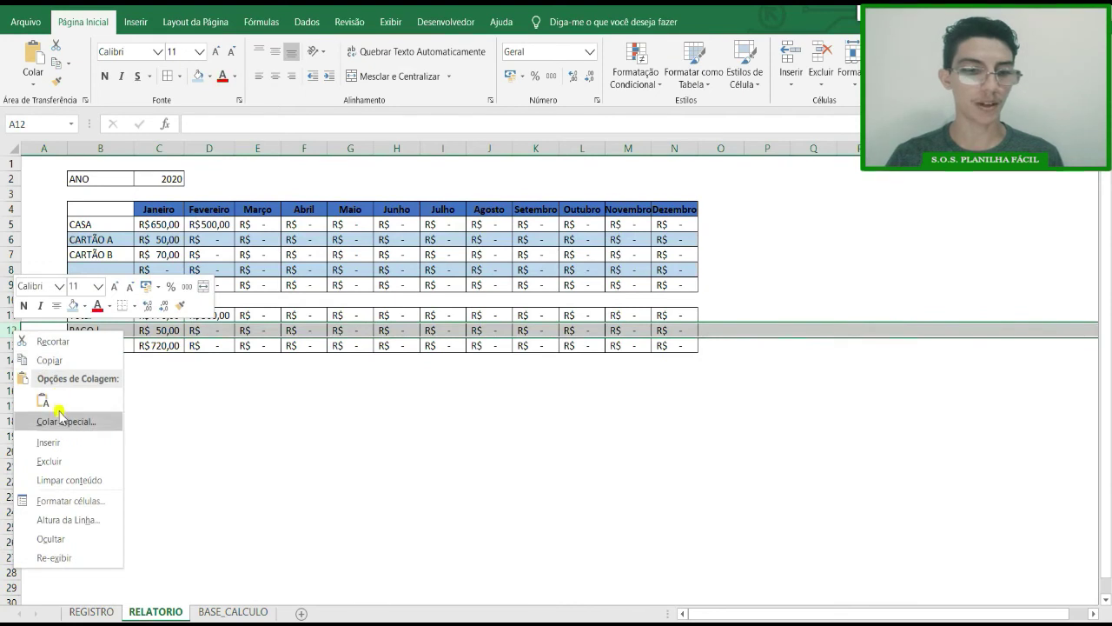
pyautogui.click(407, 390)
pyautogui.click(355, 392)
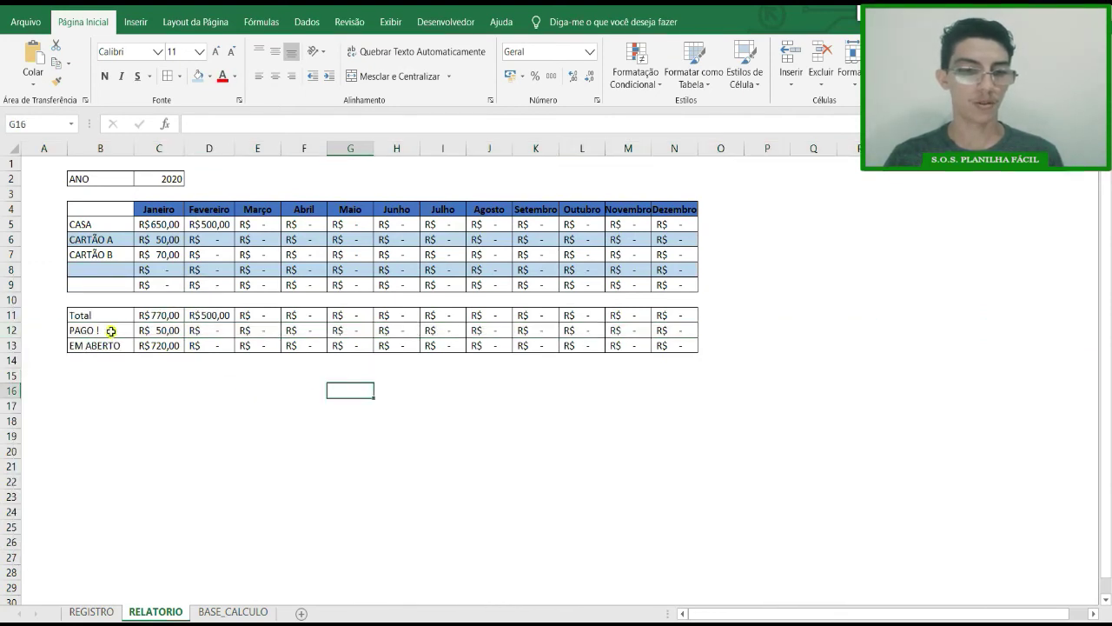
# Step: Make the Total row B11:N11 bold and autofit the width of columns C through N
pyautogui.moveTo(109, 317); pyautogui.dragTo(688, 314)
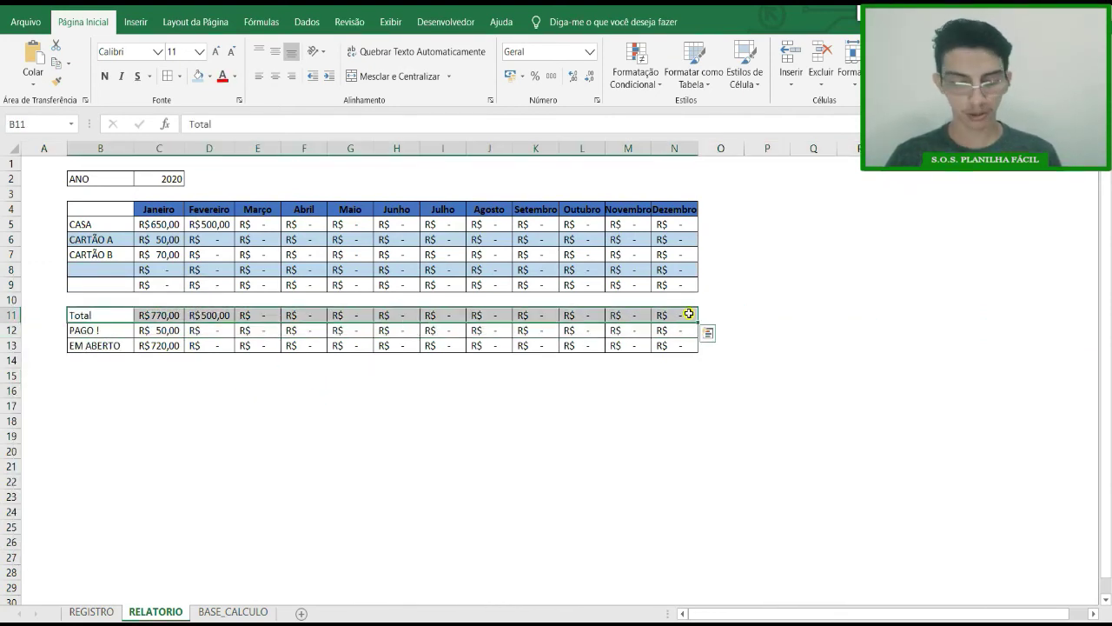
pyautogui.hotkey('ctrl', 'n')
pyautogui.moveTo(165, 149); pyautogui.dragTo(701, 149)
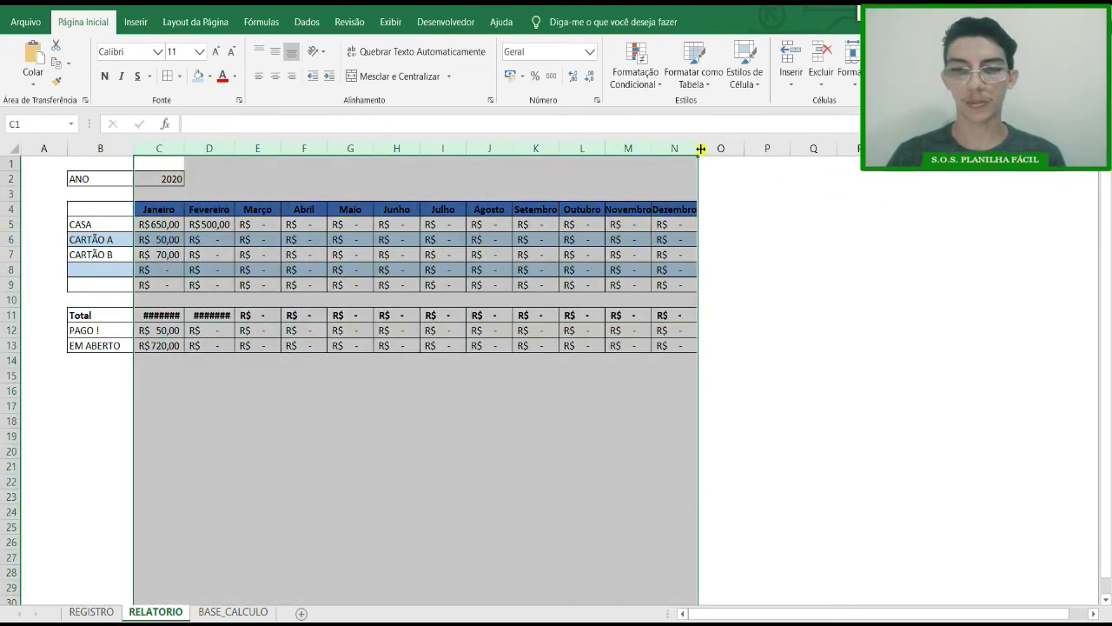
pyautogui.doubleClick(701, 148)
pyautogui.click(484, 331)
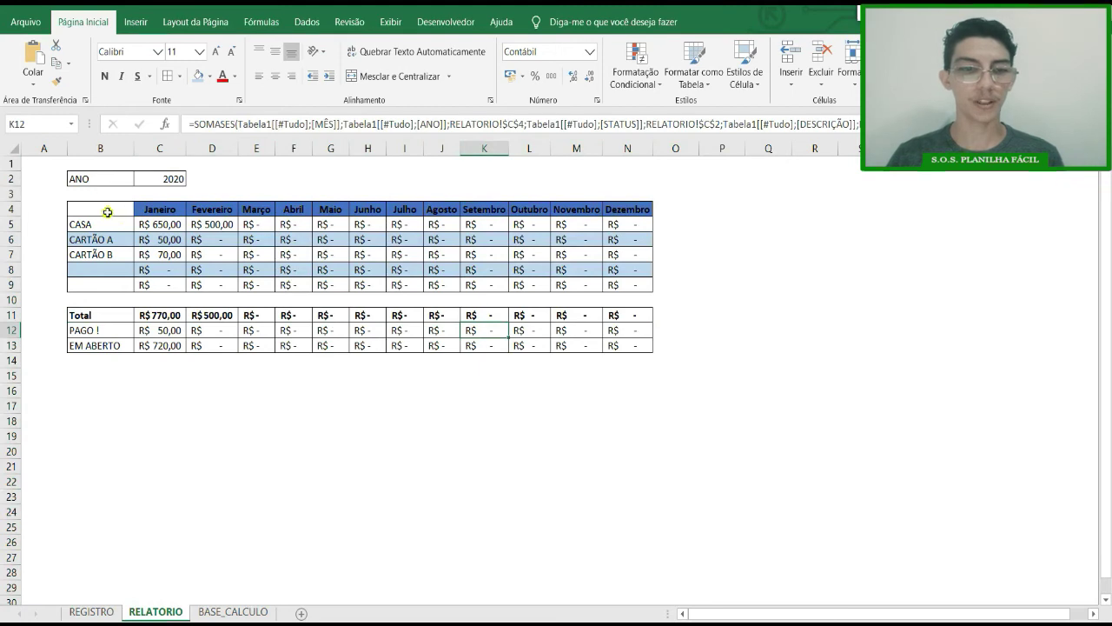
# Step: Center the year cells B2:C2 and make the ANO label bold
pyautogui.moveTo(96, 176); pyautogui.dragTo(172, 178)
pyautogui.click(275, 78)
pyautogui.click(546, 358)
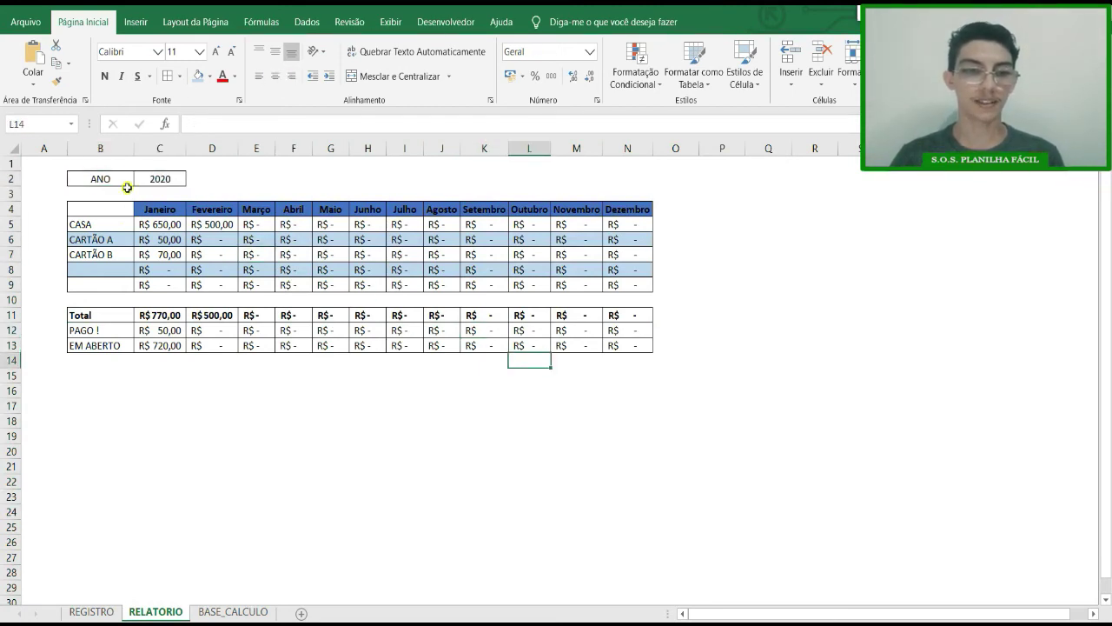
pyautogui.click(95, 179)
pyautogui.click(432, 584)
pyautogui.click(616, 478)
# Step: Widen the month columns C through N to one equal width that fits all headers and amounts
pyautogui.moveTo(238, 143); pyautogui.dragTo(237, 143)
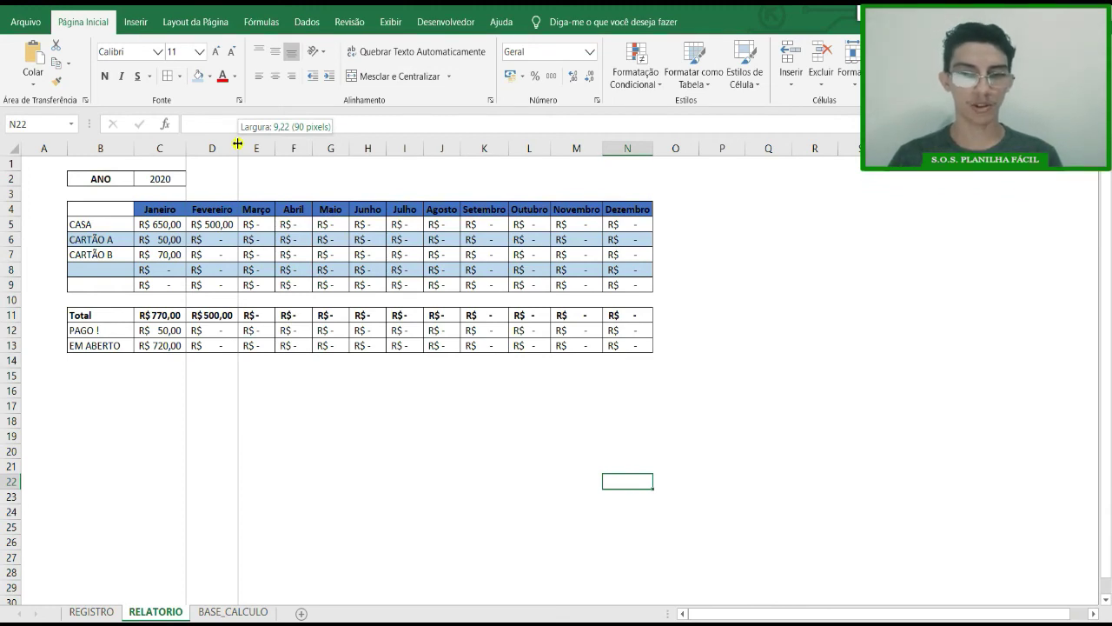
pyautogui.moveTo(174, 148); pyautogui.dragTo(658, 151)
pyautogui.click(699, 375)
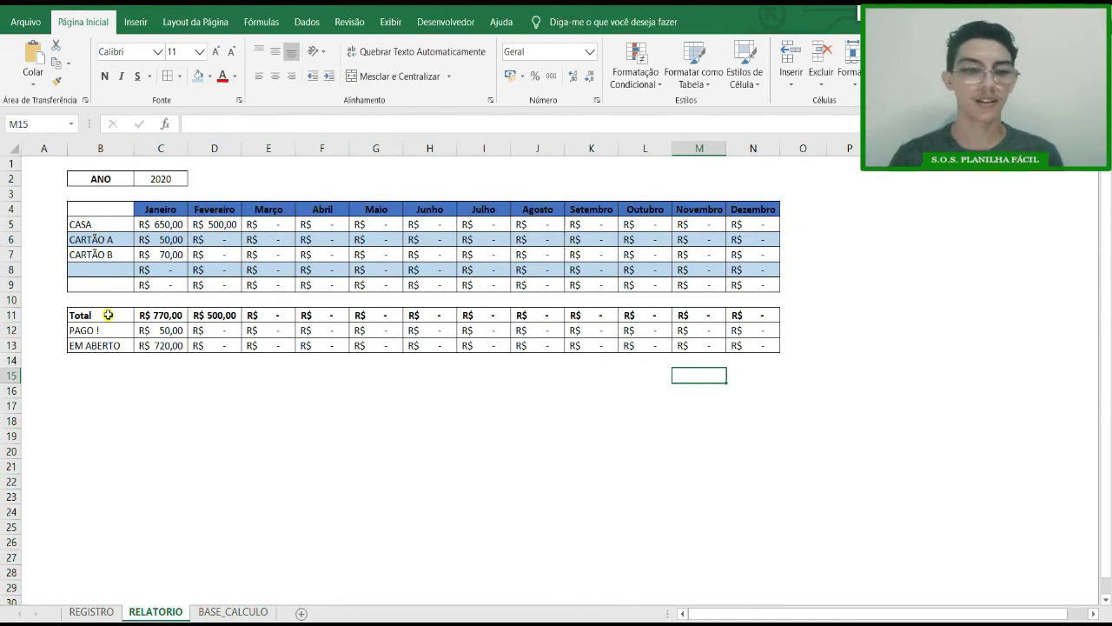
pyautogui.moveTo(108, 315); pyautogui.dragTo(311, 319)
pyautogui.click(306, 320)
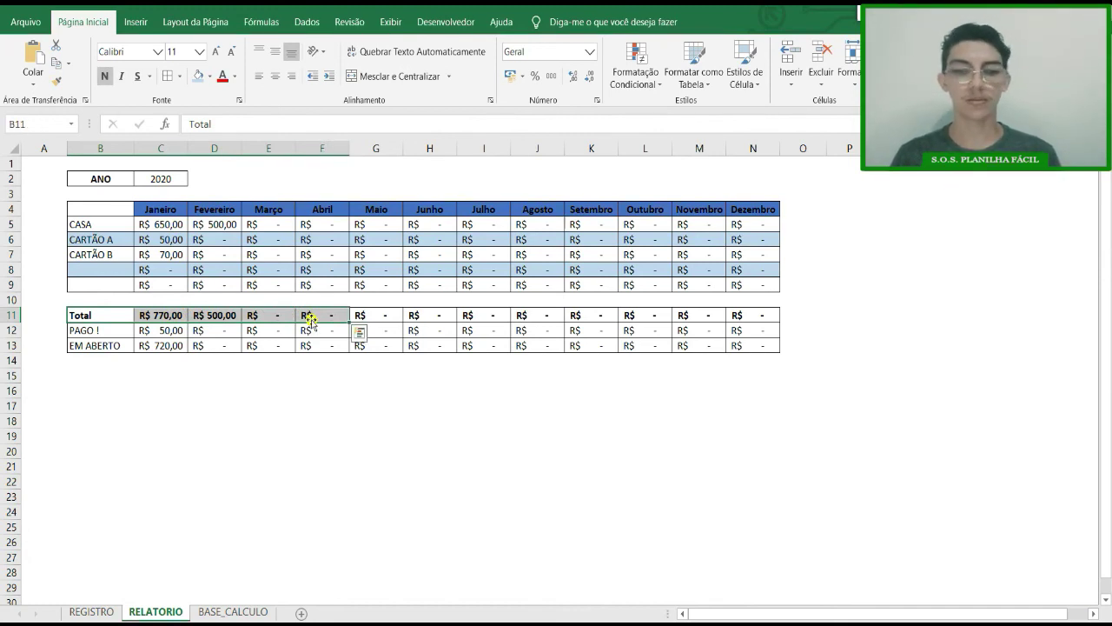
pyautogui.click(212, 450)
pyautogui.moveTo(109, 316); pyautogui.dragTo(678, 335)
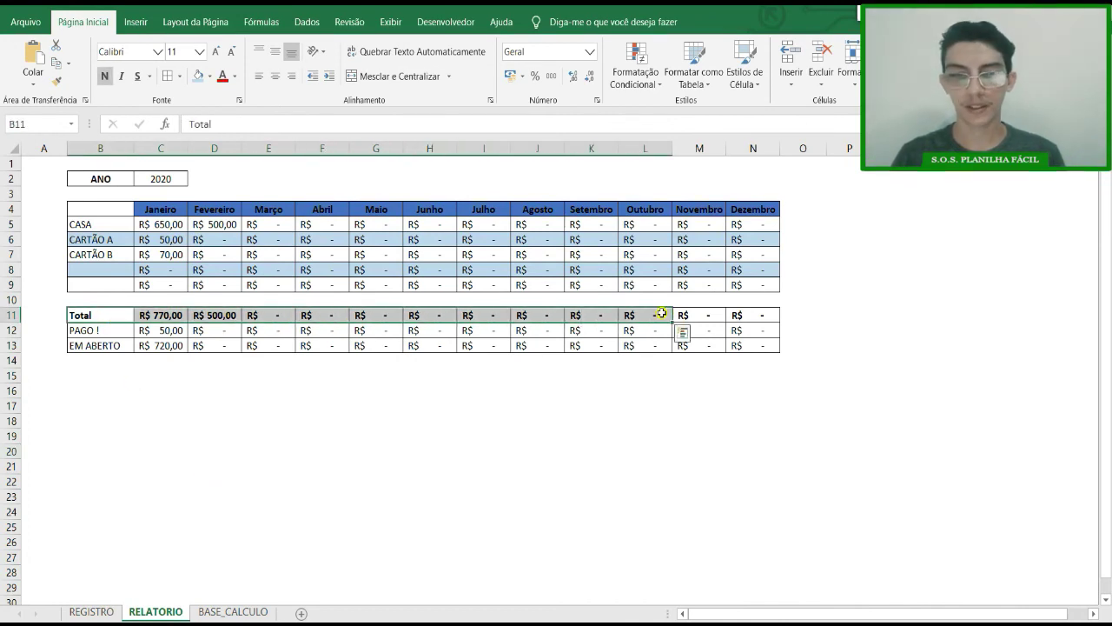
# Step: Insert a 2D clustered column chart from the month header row B4:N4 and the Total row B11:N11
pyautogui.click(106, 210)
pyautogui.moveTo(106, 210); pyautogui.dragTo(765, 209)
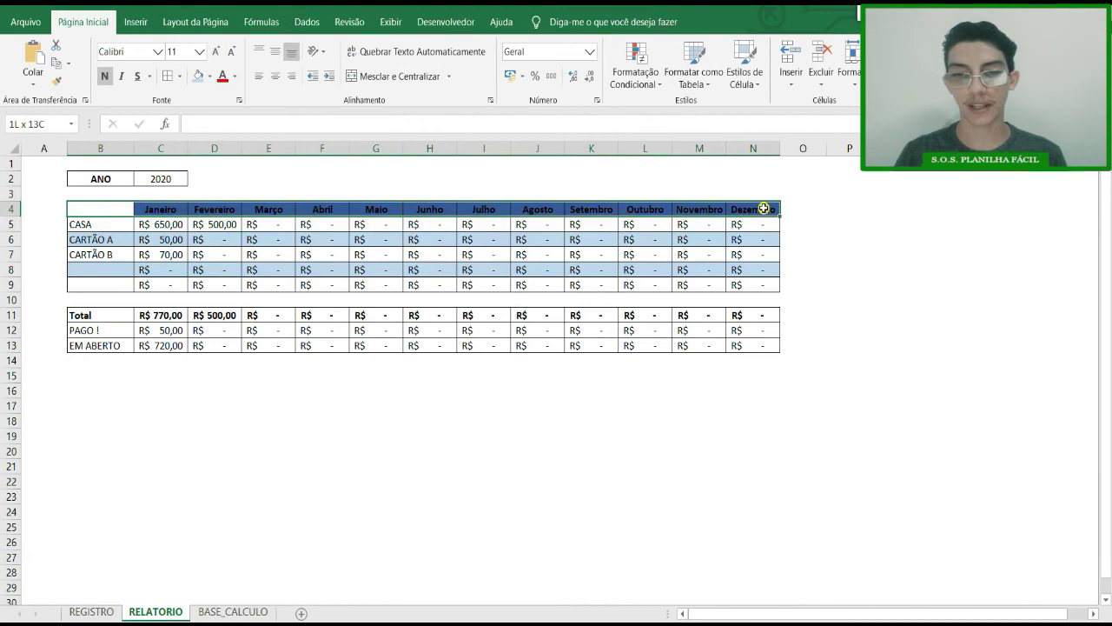
pyautogui.moveTo(97, 316); pyautogui.dragTo(749, 318)
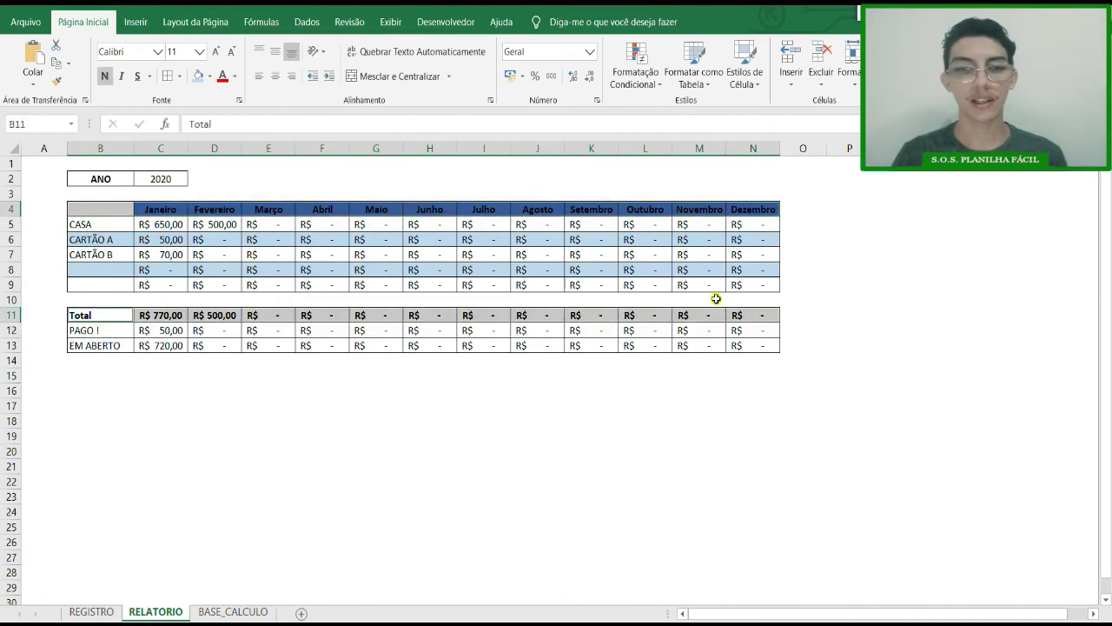
pyautogui.click(137, 24)
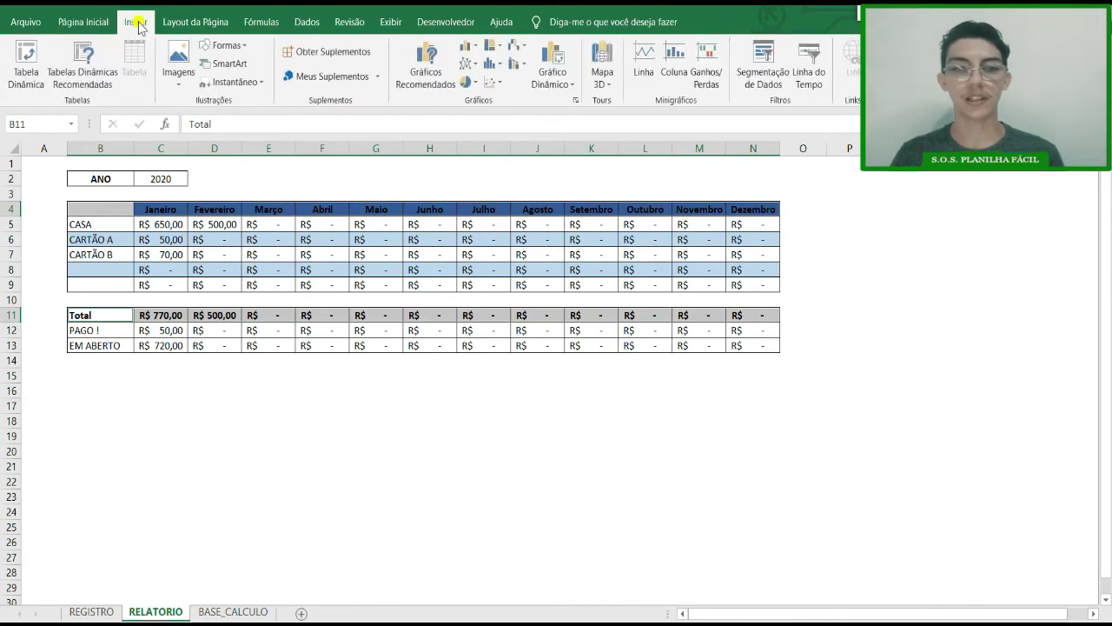
pyautogui.click(474, 48)
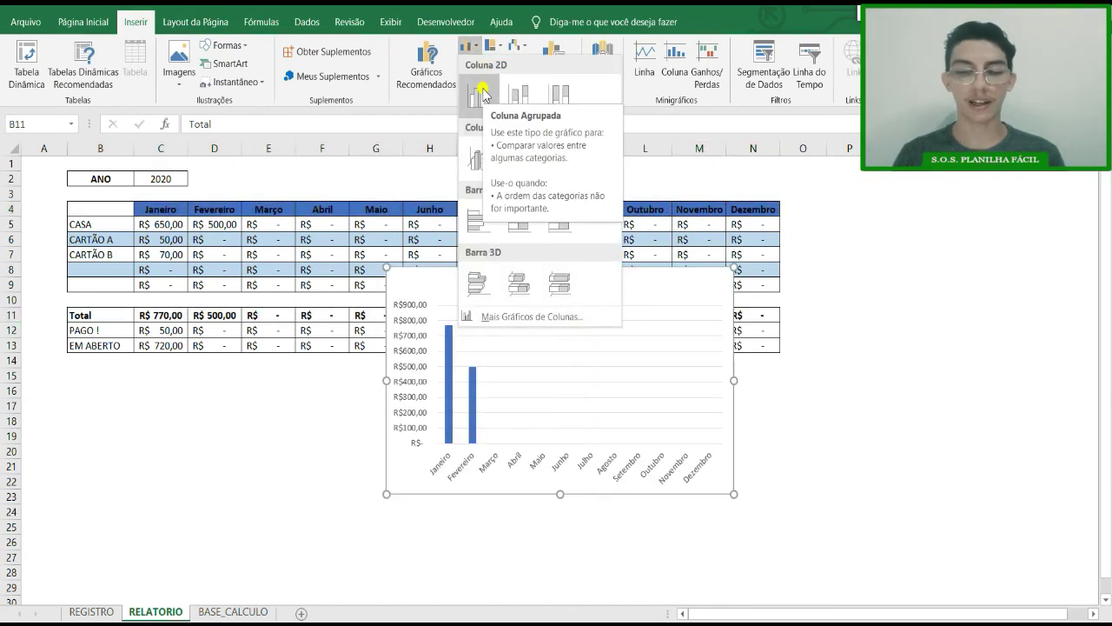
pyautogui.click(482, 93)
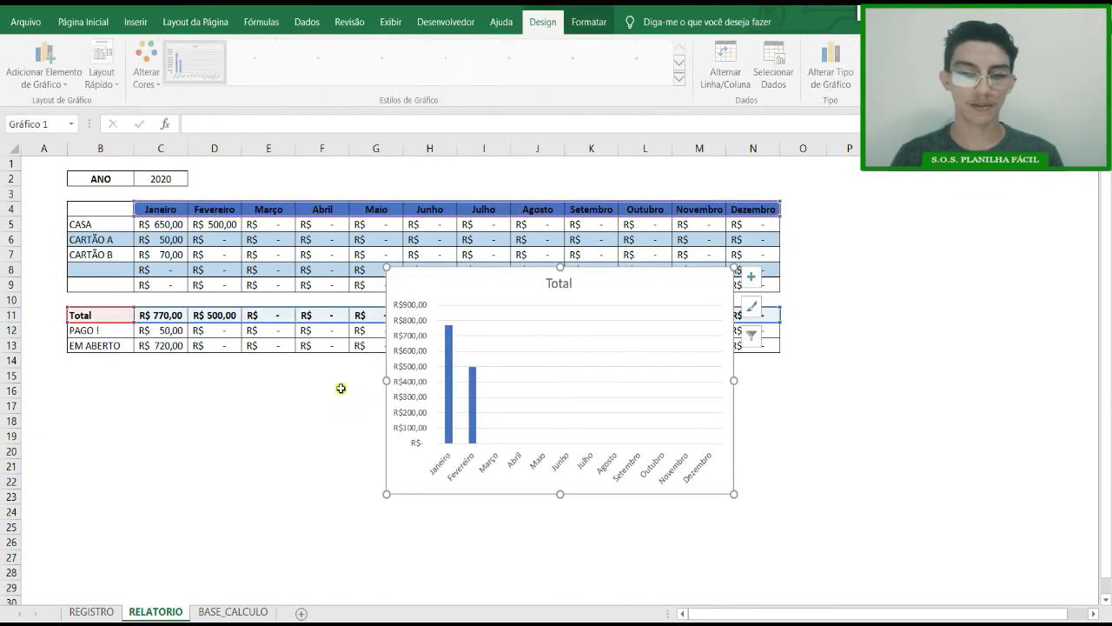
# Step: Move the Total chart directly below the report and resize it to span columns B to N and rows 14 to 23
pyautogui.moveTo(386, 380); pyautogui.dragTo(182, 380)
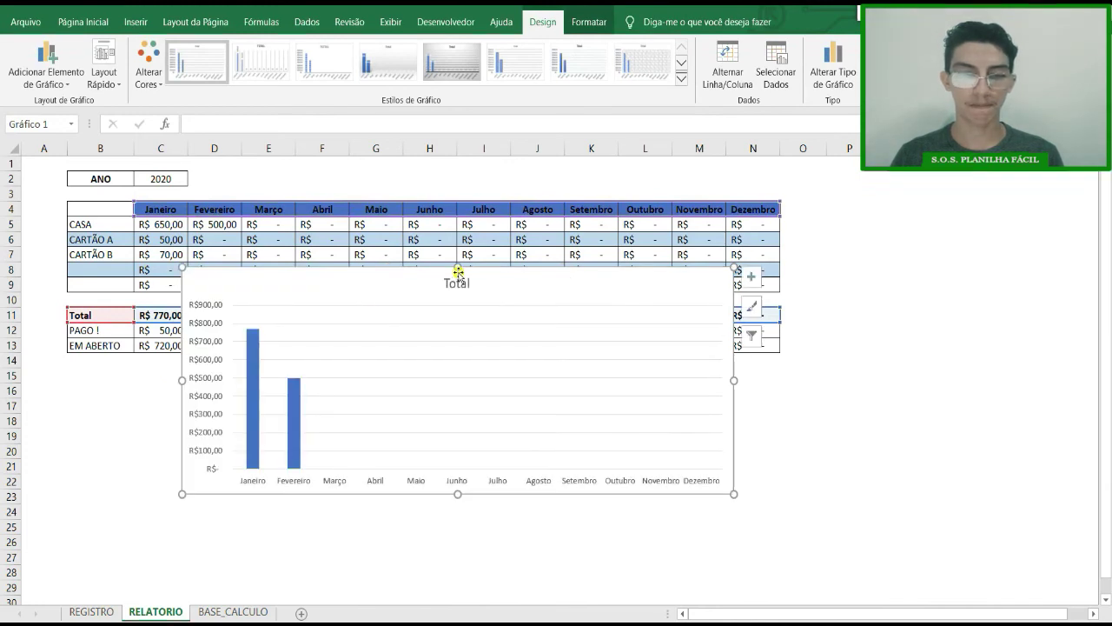
pyautogui.moveTo(447, 387); pyautogui.dragTo(447, 387)
pyautogui.moveTo(533, 388); pyautogui.dragTo(419, 359)
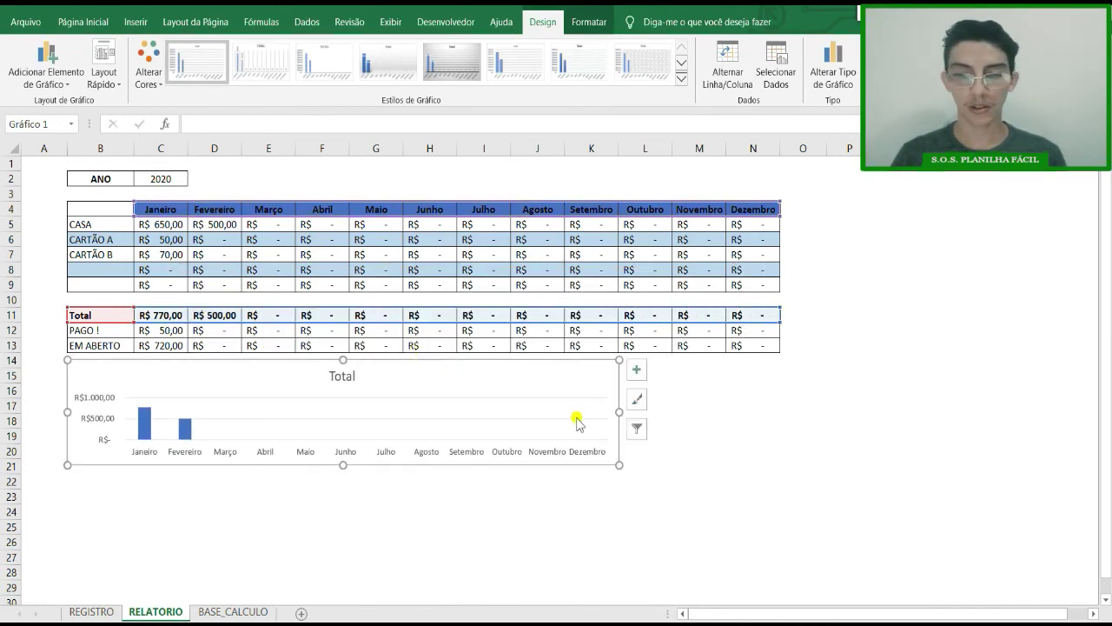
pyautogui.moveTo(619, 412); pyautogui.dragTo(785, 427)
pyautogui.moveTo(426, 465); pyautogui.dragTo(426, 497)
pyautogui.click(753, 527)
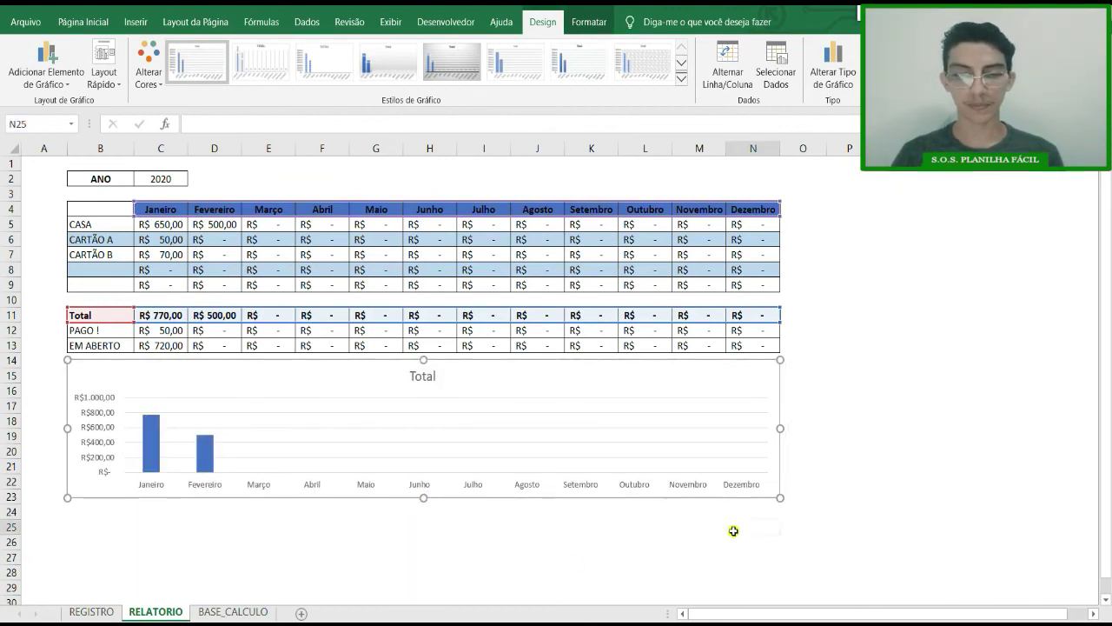
pyautogui.click(150, 441)
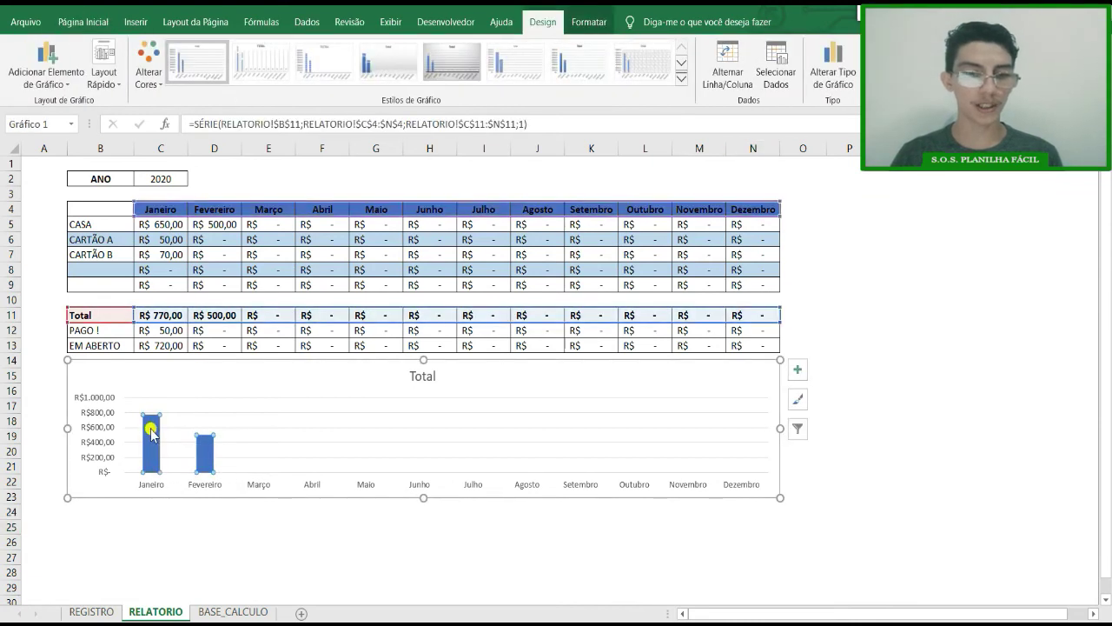
pyautogui.click(252, 366)
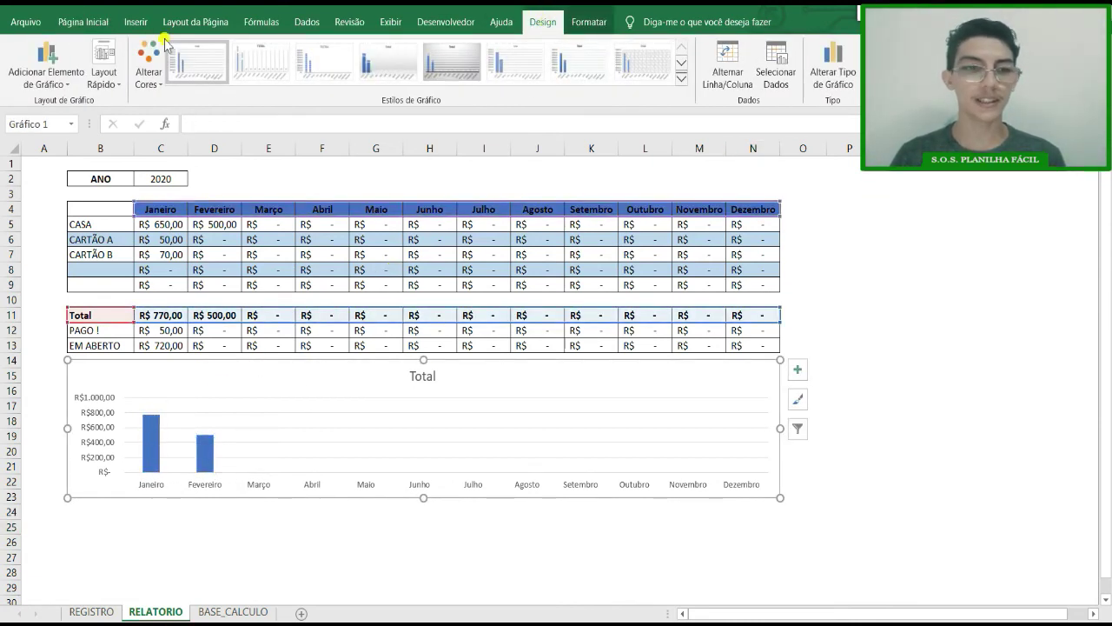
# Step: Add data labels to the Total chart, positioned at the outside end of the columns
pyautogui.click(74, 86)
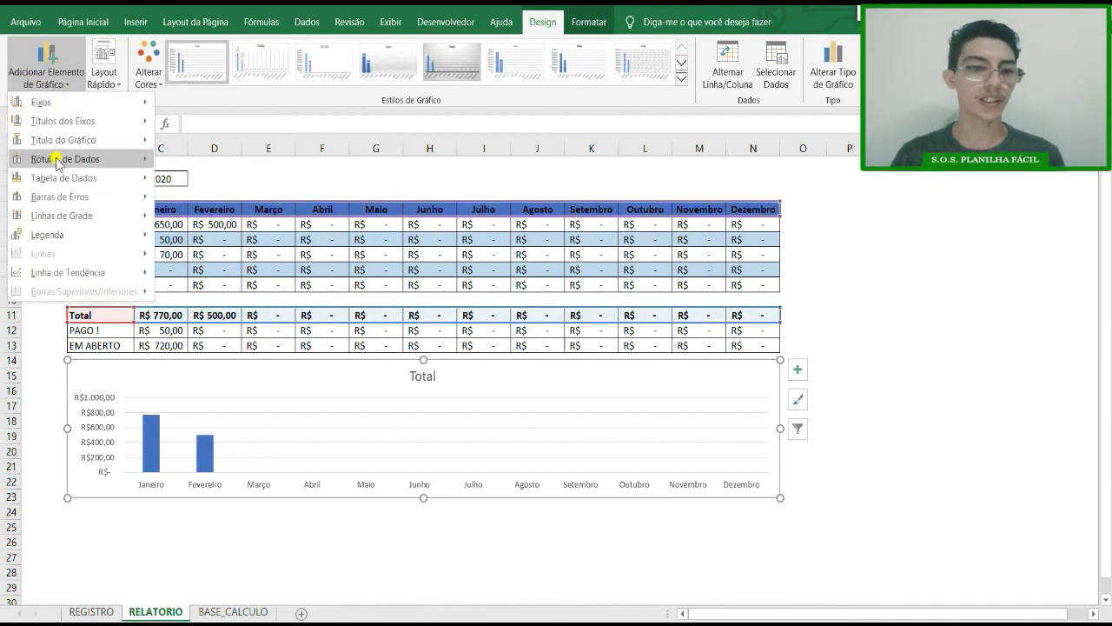
pyautogui.moveTo(79, 159)
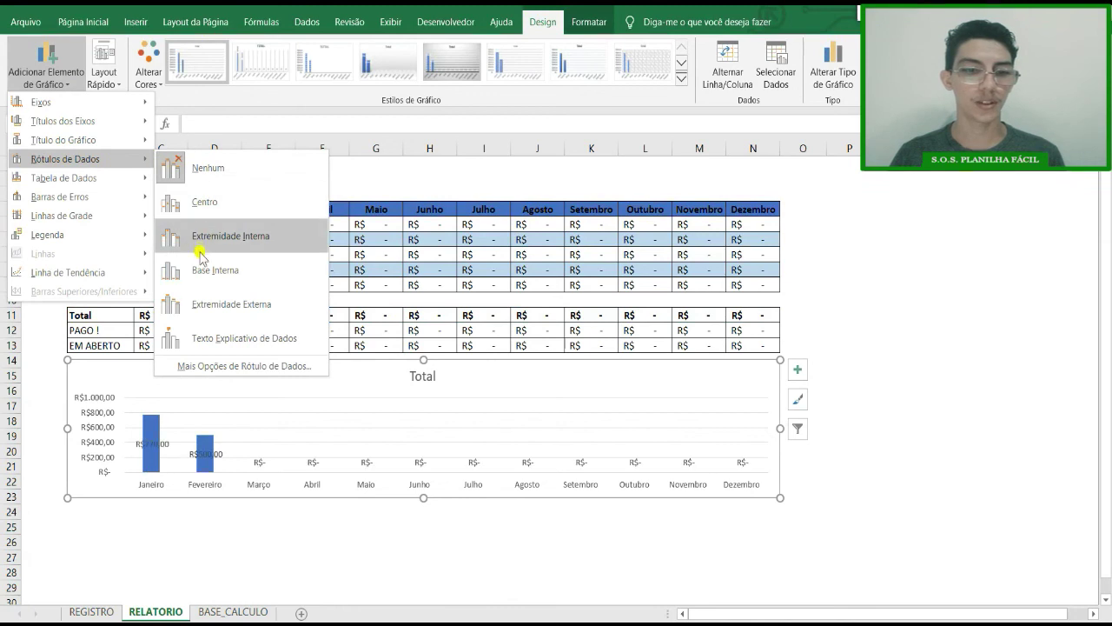
pyautogui.click(212, 304)
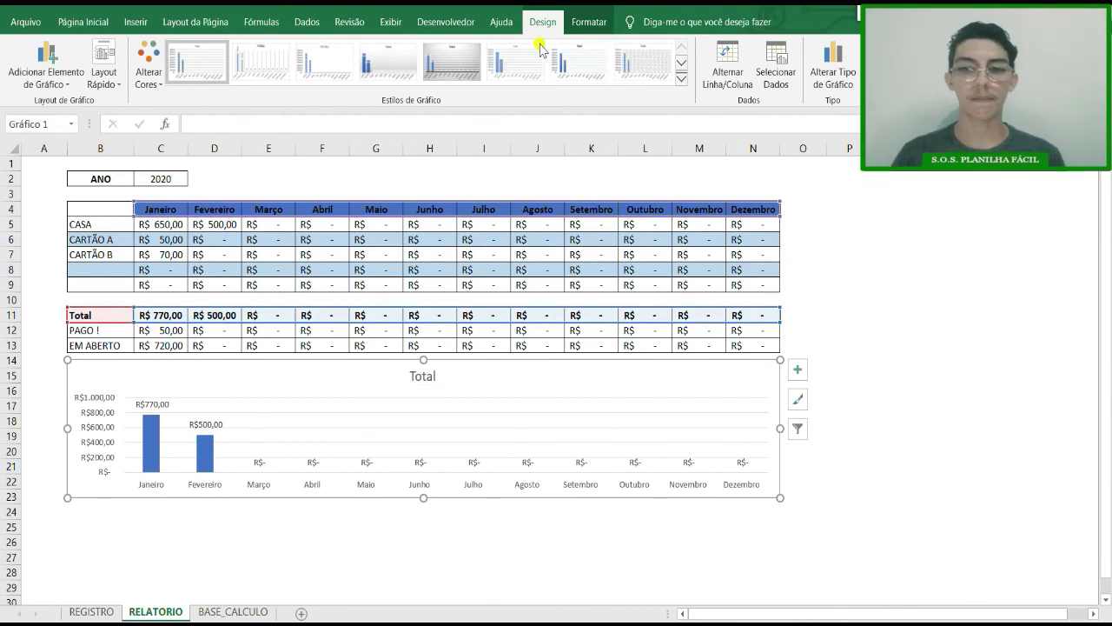
# Step: Apply the dark gradient chart style with blue columns to the Total chart and shorten it to end at row 22
pyautogui.click(682, 79)
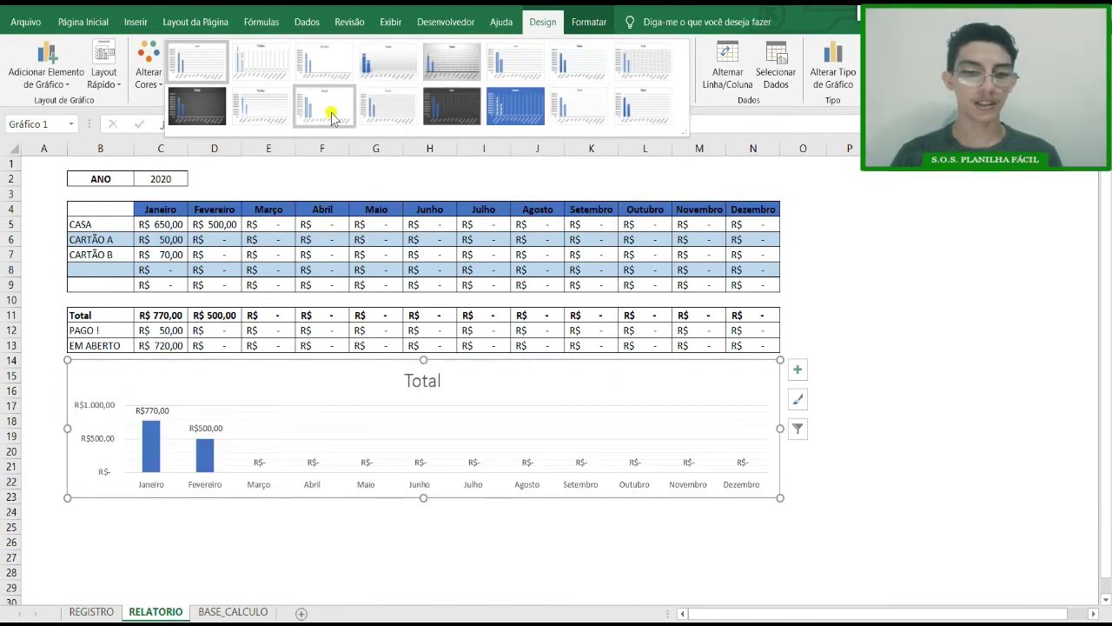
pyautogui.click(207, 100)
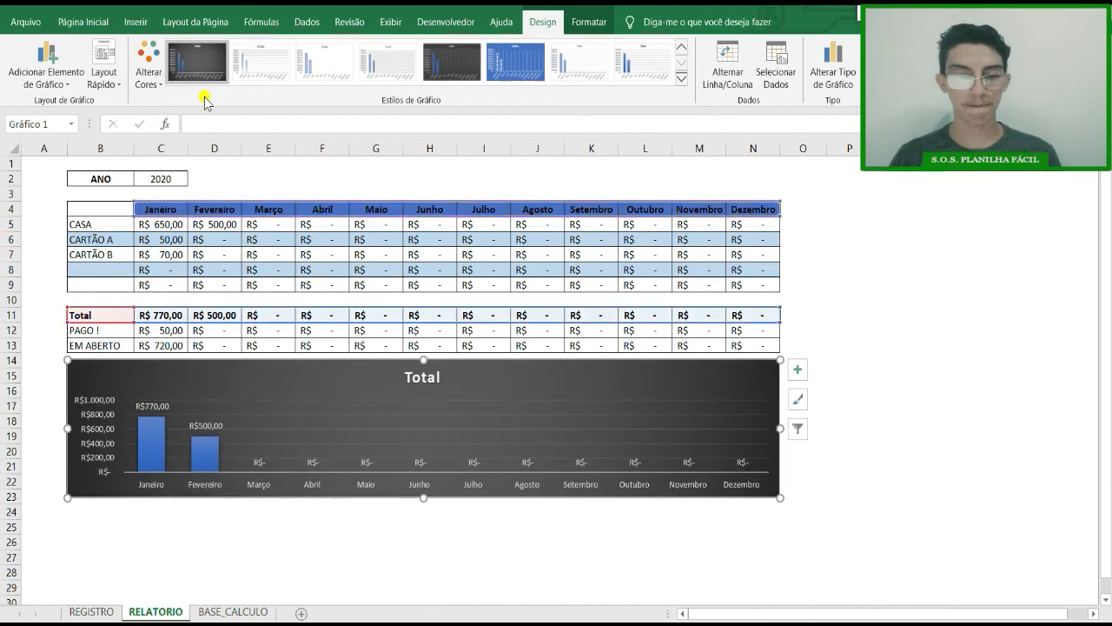
pyautogui.moveTo(424, 502); pyautogui.dragTo(424, 489)
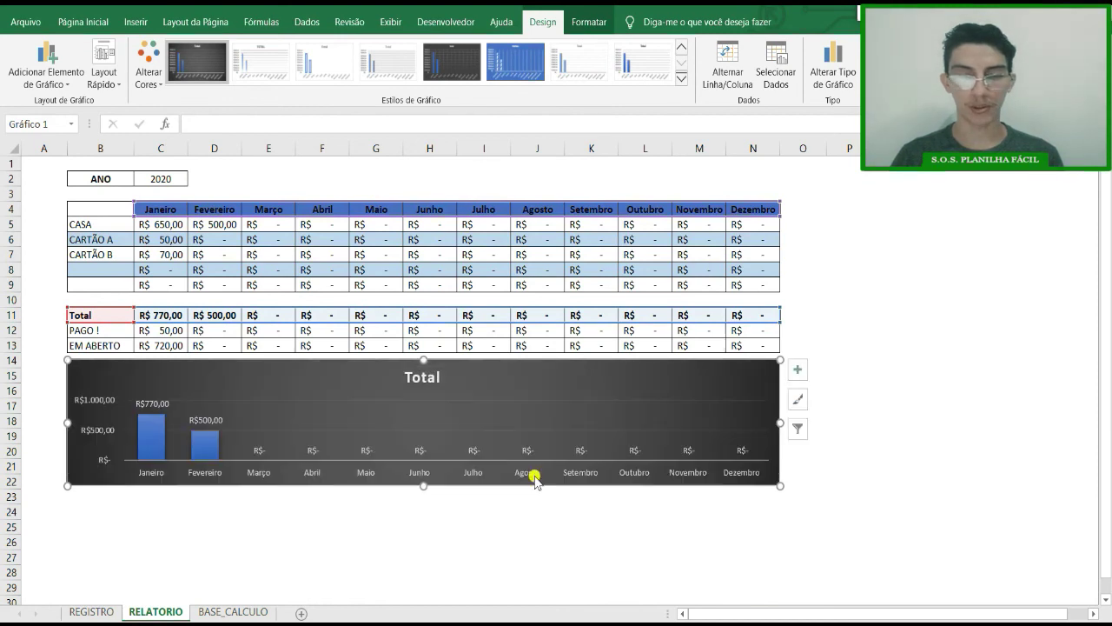
pyautogui.click(1022, 359)
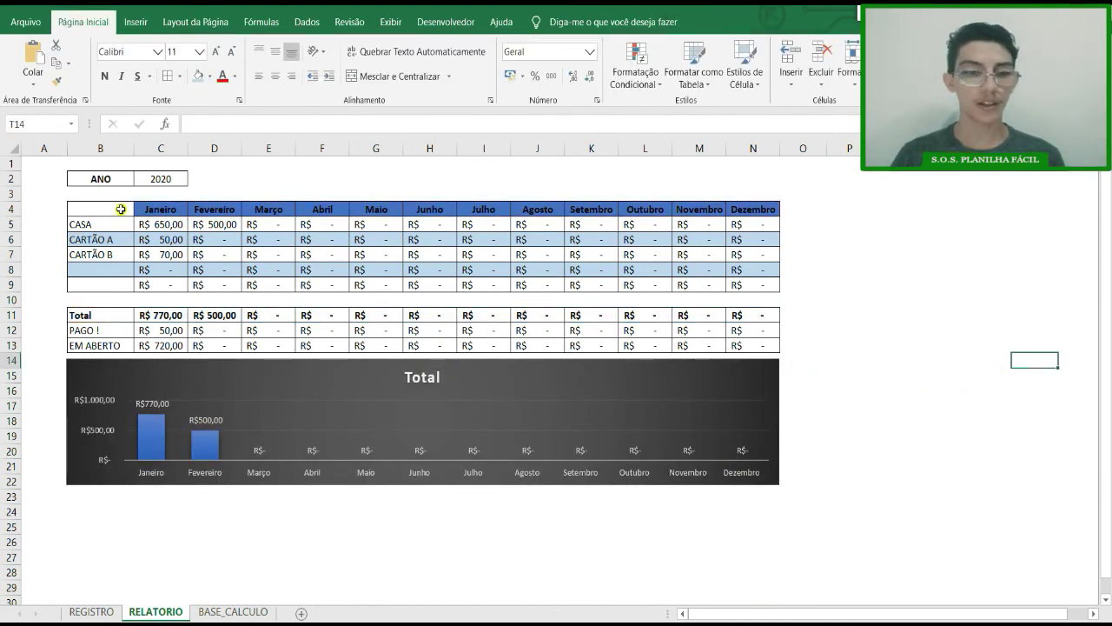
# Step: Insert a 3D clustered column chart from the month headers B4:N4 and the PAGO ! and EM ABERTO rows B12:N13
pyautogui.moveTo(121, 205); pyautogui.dragTo(772, 208)
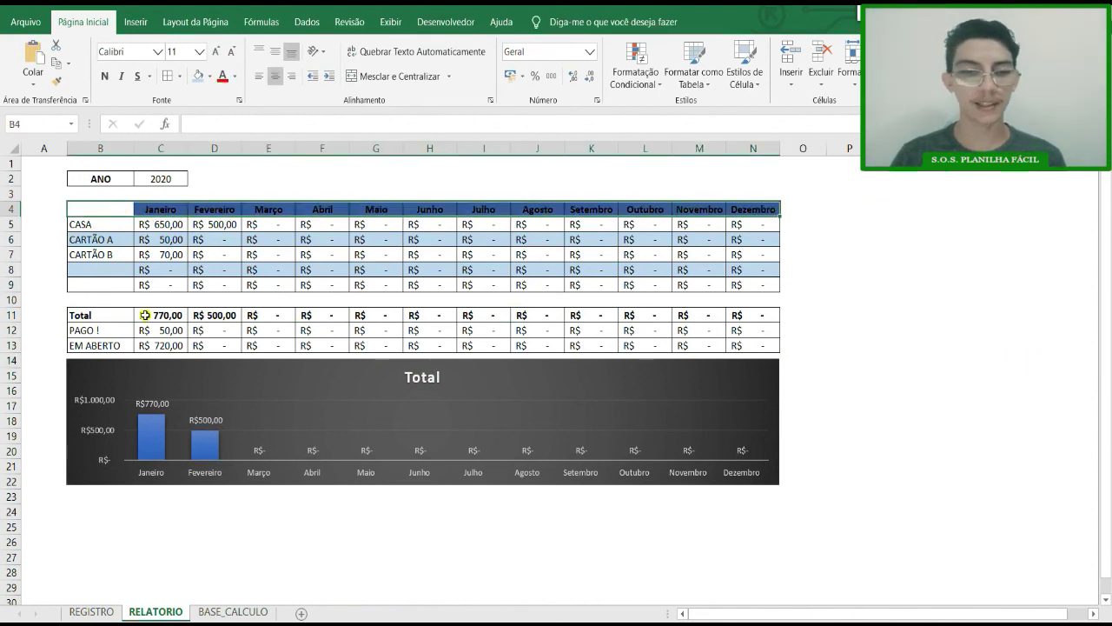
pyautogui.moveTo(100, 327); pyautogui.dragTo(735, 342)
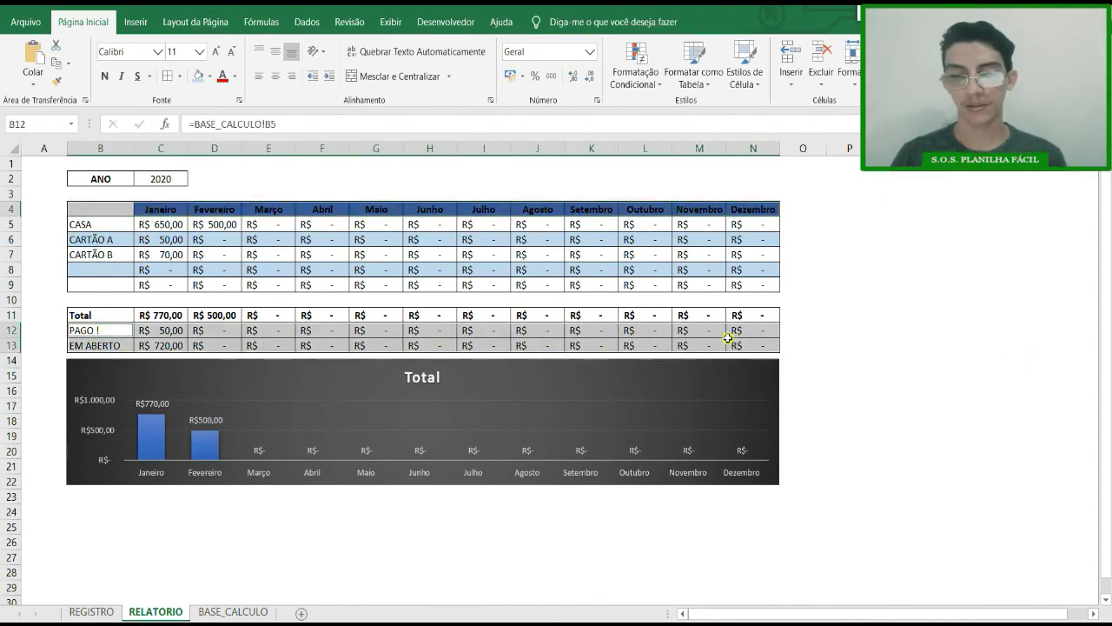
pyautogui.click(136, 22)
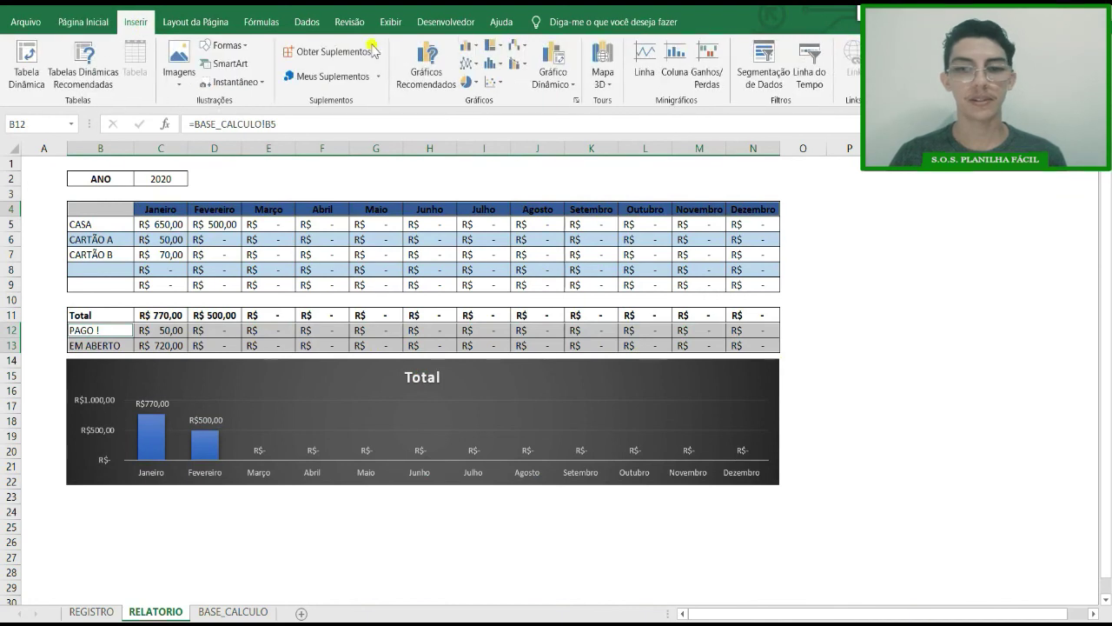
pyautogui.click(470, 47)
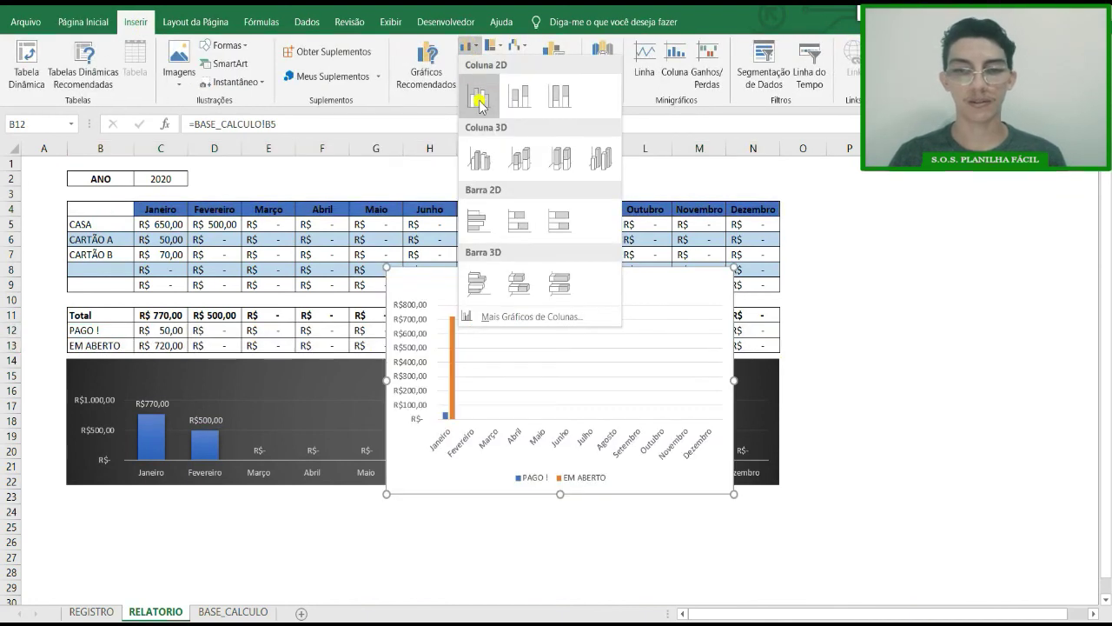
pyautogui.click(482, 160)
# Step: Place the 3D column chart directly below the Total chart and resize it to span columns B to N and rows 23 to 34
pyautogui.moveTo(386, 380); pyautogui.dragTo(193, 380)
pyautogui.moveTo(513, 272)
pyautogui.mouseDown()
pyautogui.moveTo(441, 387)
pyautogui.moveTo(441, 537)
pyautogui.moveTo(385, 409)
pyautogui.mouseUp()
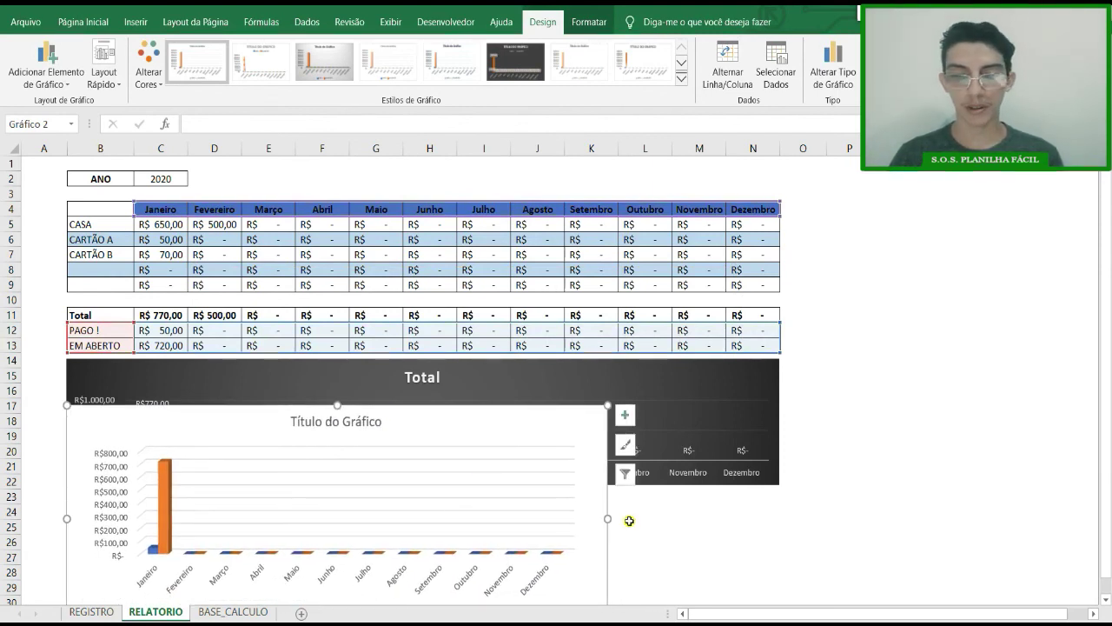
pyautogui.moveTo(604, 518); pyautogui.dragTo(778, 519)
pyautogui.moveTo(426, 404); pyautogui.dragTo(441, 493)
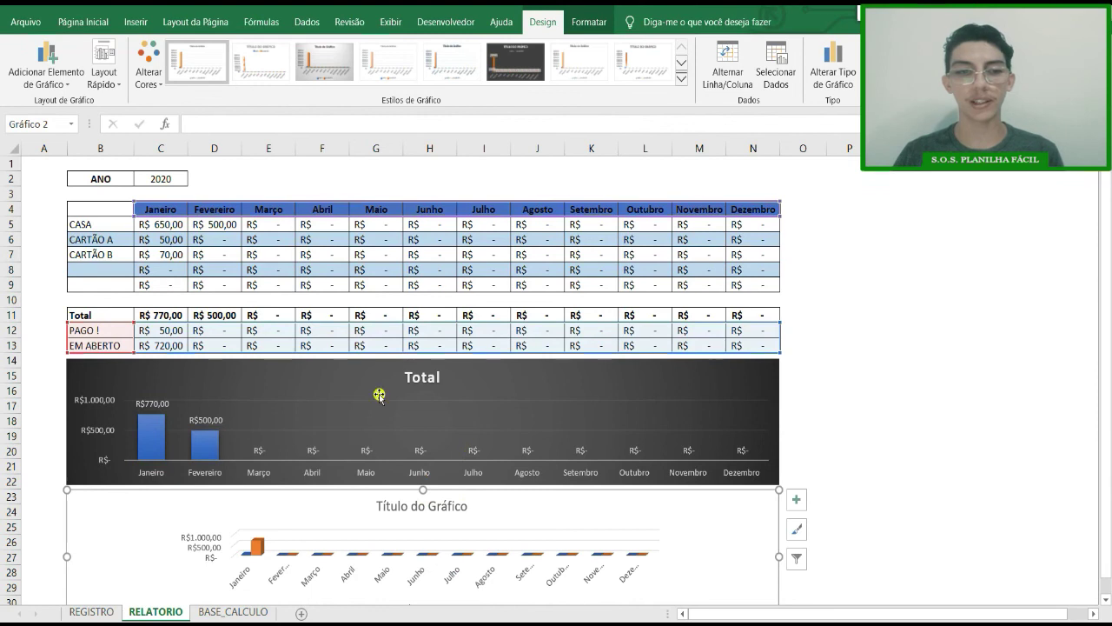
pyautogui.scroll(-3, 472, 449)
pyautogui.moveTo(423, 474); pyautogui.dragTo(450, 521)
pyautogui.click(896, 420)
pyautogui.click(940, 465)
# Step: Narrow column A to a slim margin beside the report
pyautogui.scroll(3, 590, 494)
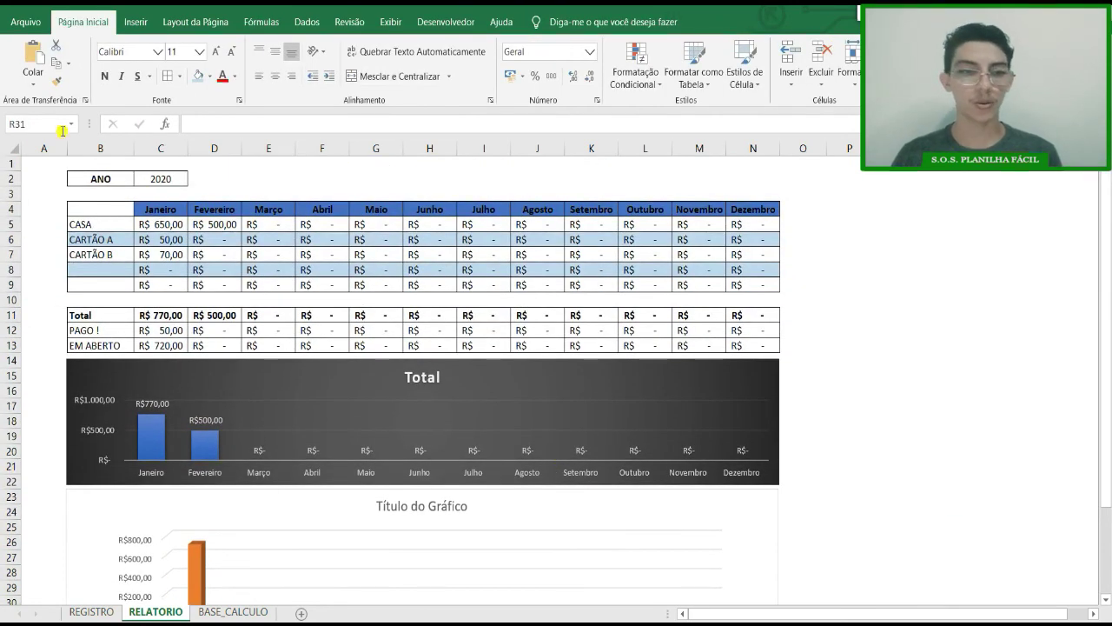
pyautogui.moveTo(72, 148); pyautogui.dragTo(48, 149)
pyautogui.click(729, 239)
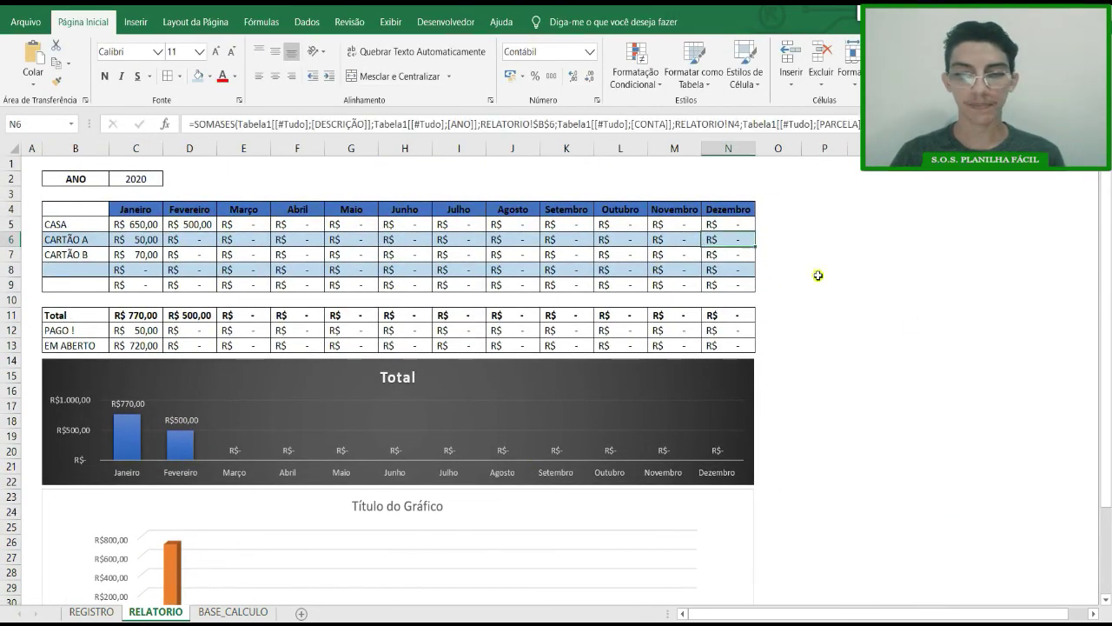
# Step: Change the title of the 3D column chart to STATUS
pyautogui.scroll(-3, 921, 333)
pyautogui.click(403, 353)
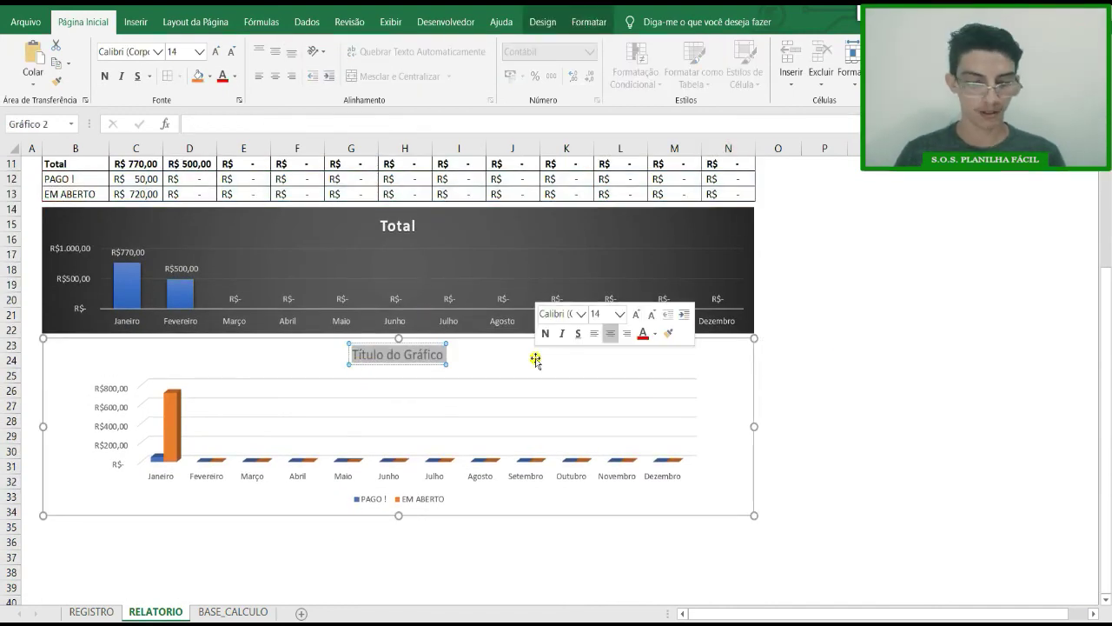
pyautogui.write('STATUS')
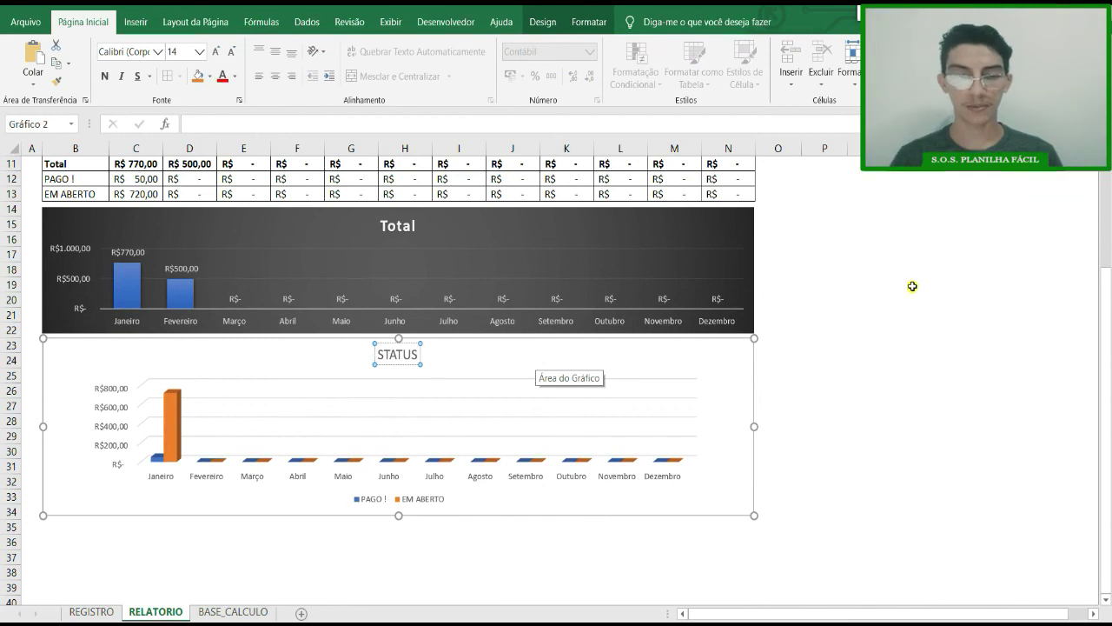
pyautogui.click(913, 286)
pyautogui.click(387, 500)
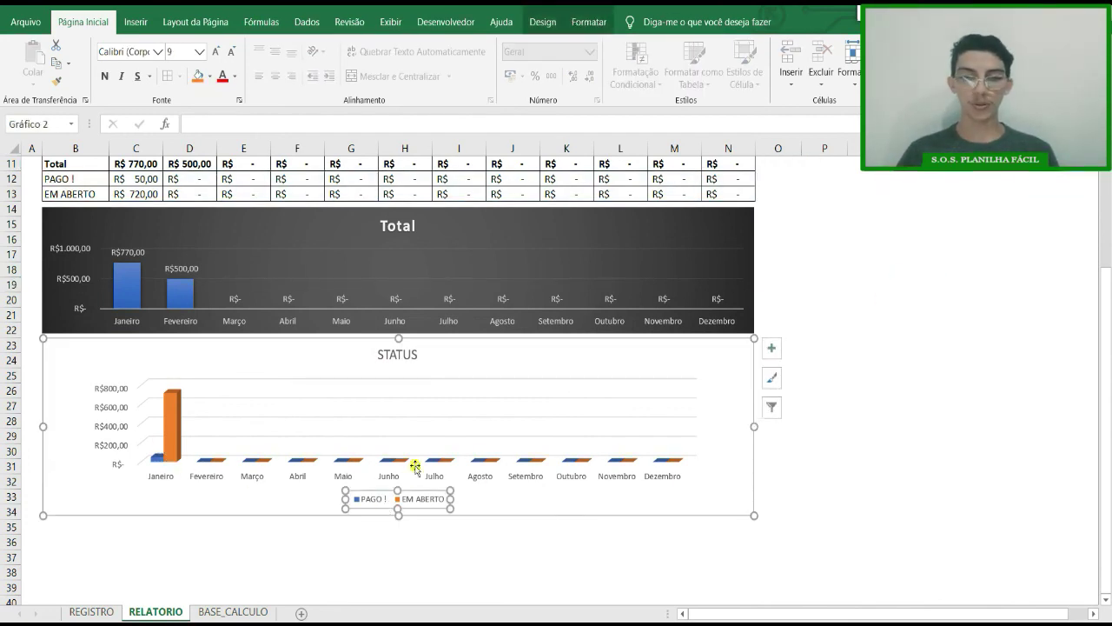
pyautogui.click(928, 422)
pyautogui.scroll(4, 565, 499)
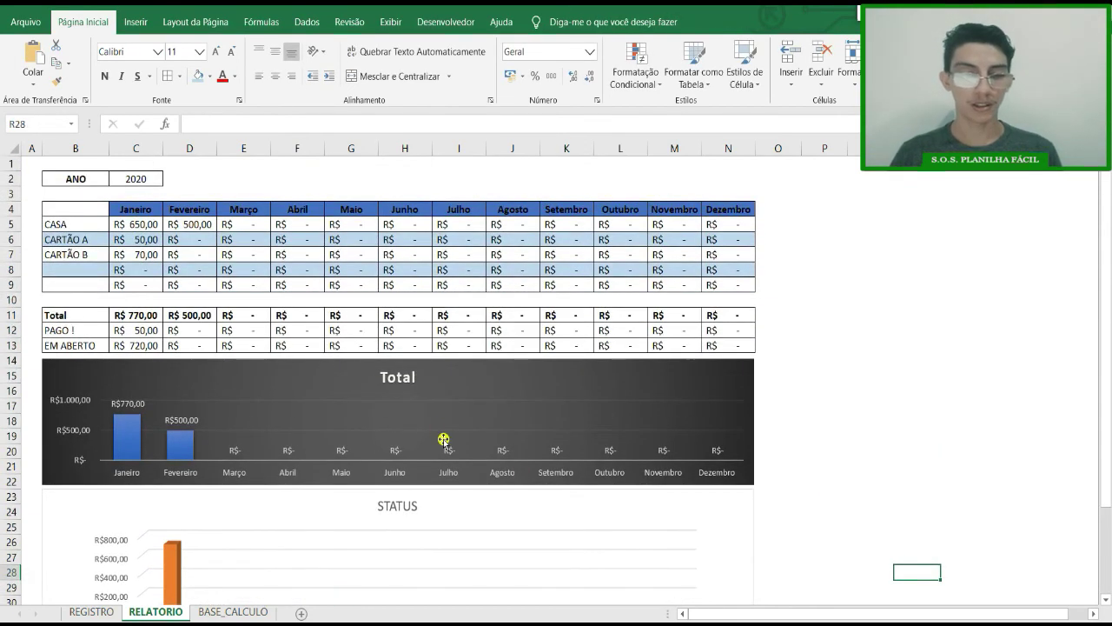
pyautogui.scroll(-3, 395, 487)
pyautogui.scroll(-1, 396, 487)
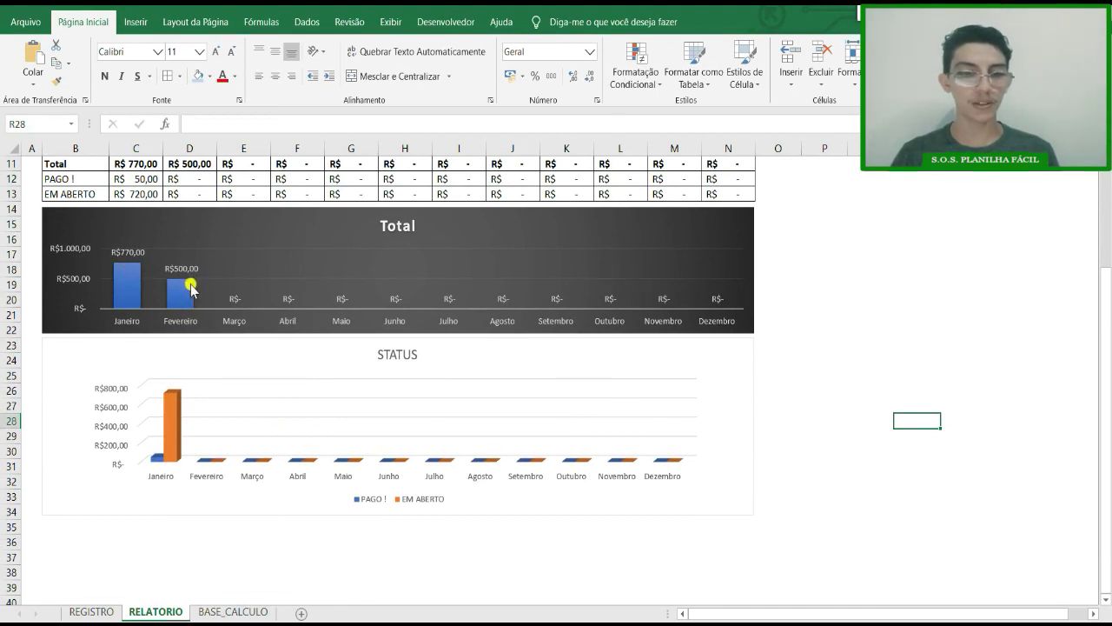
# Step: Start a new REGISTRO record in row 7 with description LANCHE, account CARTÃO A and value 100, leaving PARCELA blank
pyautogui.click(92, 612)
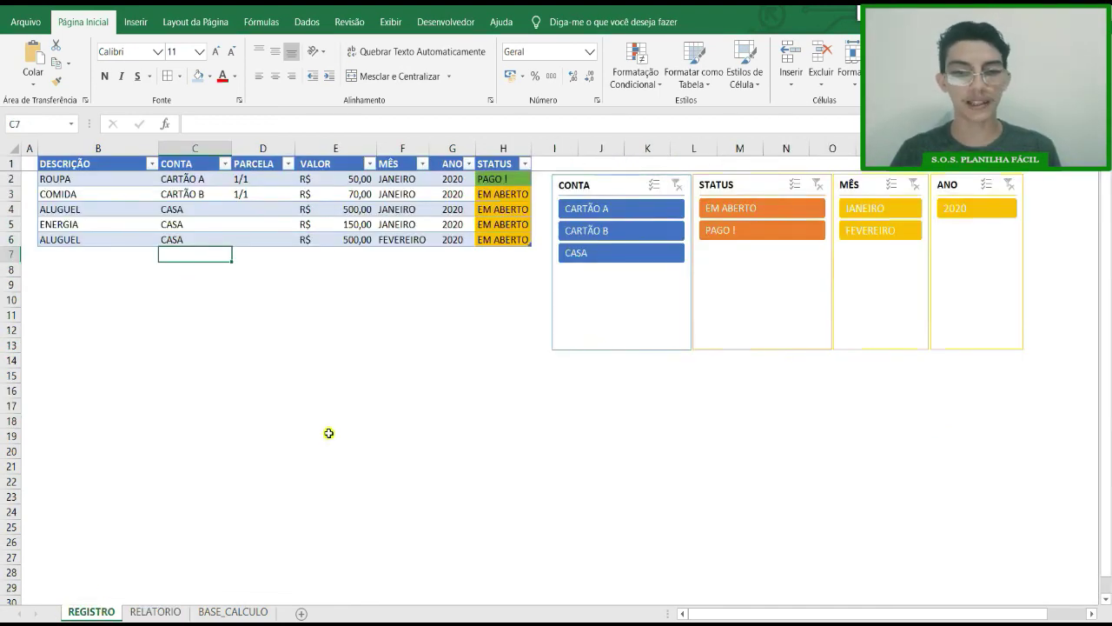
pyautogui.click(111, 253)
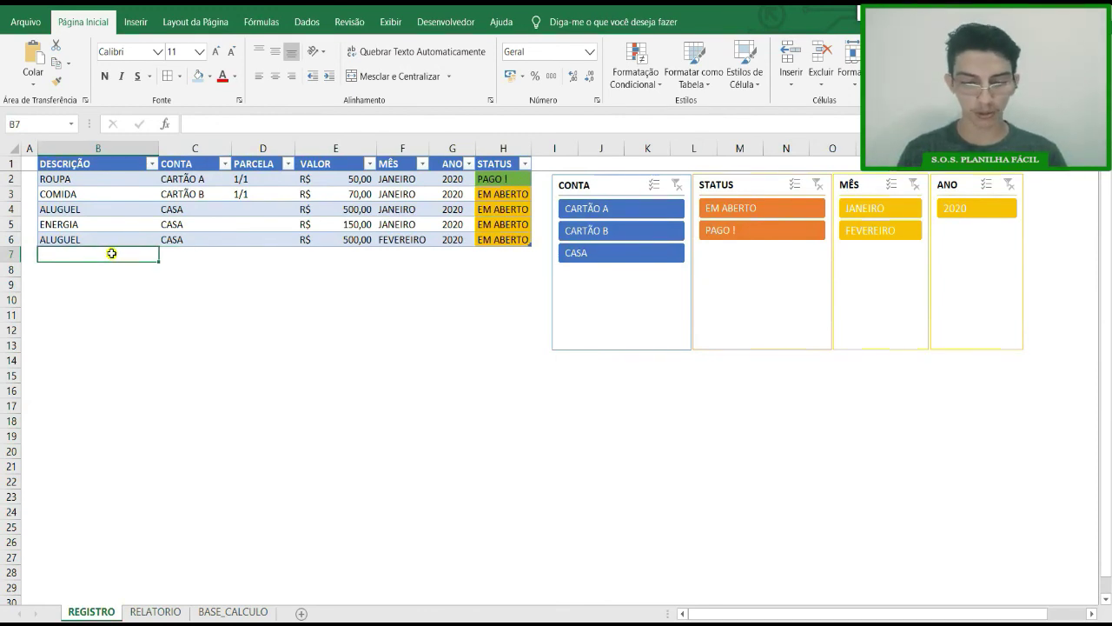
pyautogui.write('A')
pyautogui.write('ROU')
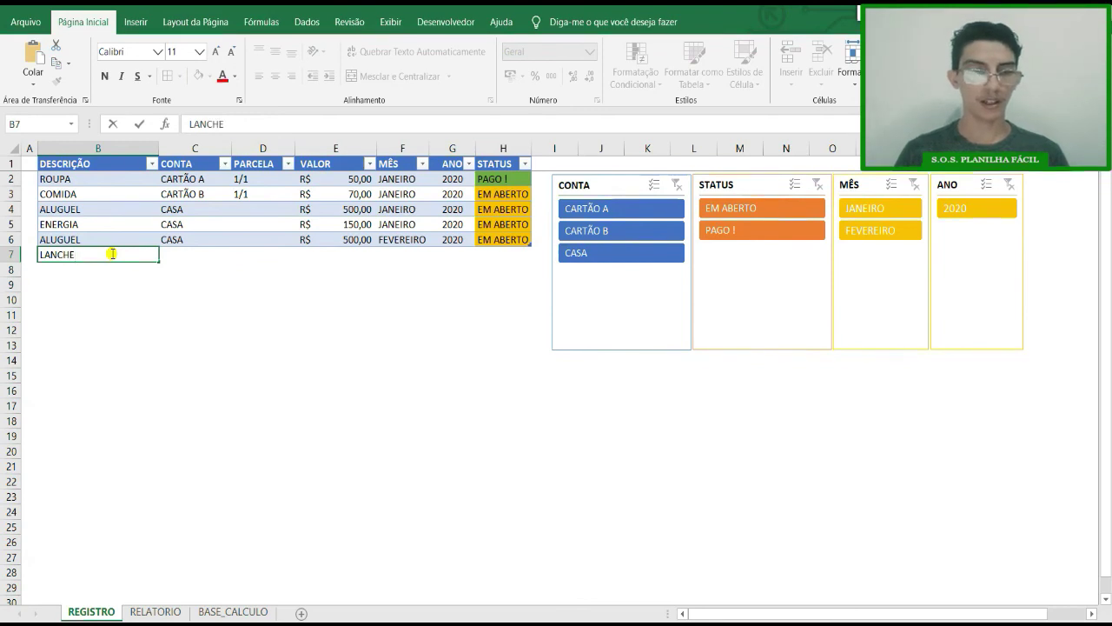
pyautogui.press('Tab')
pyautogui.write('CA')
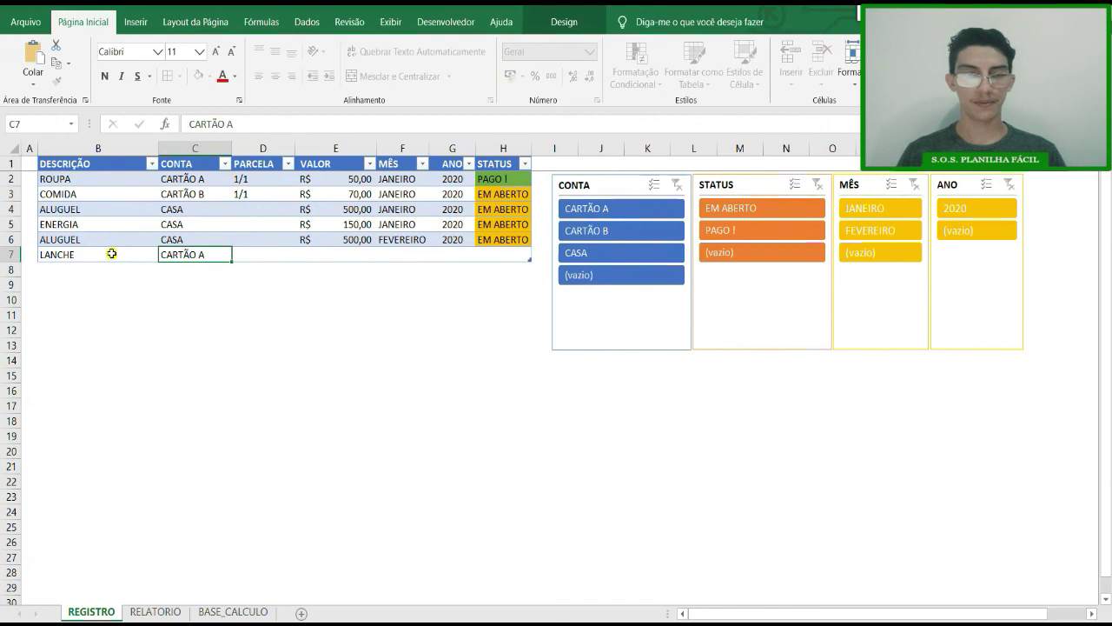
pyautogui.press('Tab')
pyautogui.press('Tab')
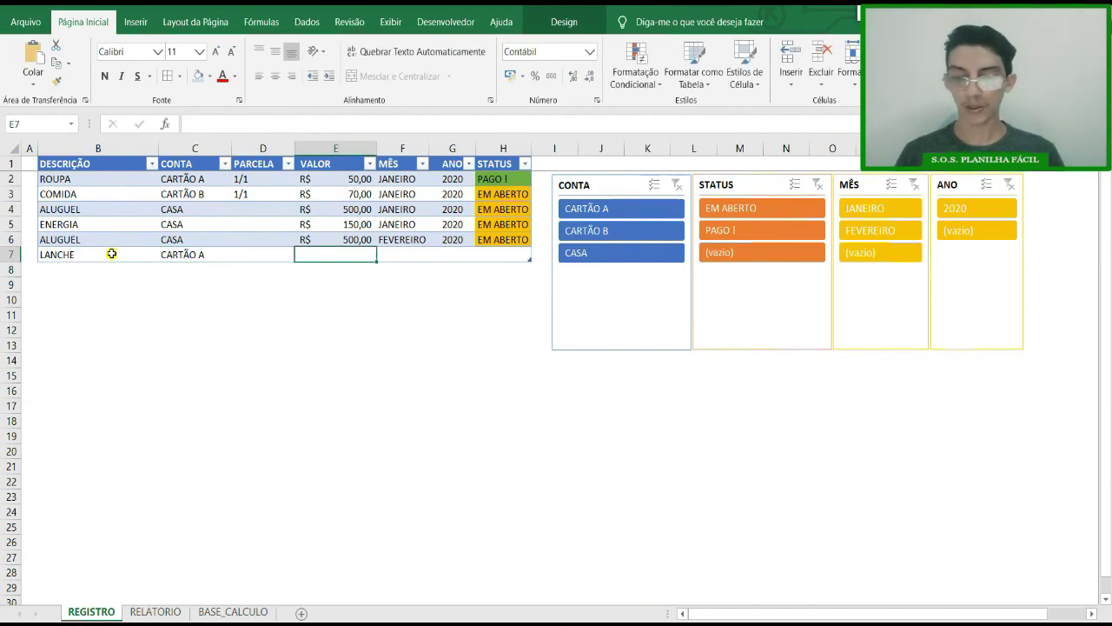
pyautogui.write('100')
pyautogui.press('Tab')
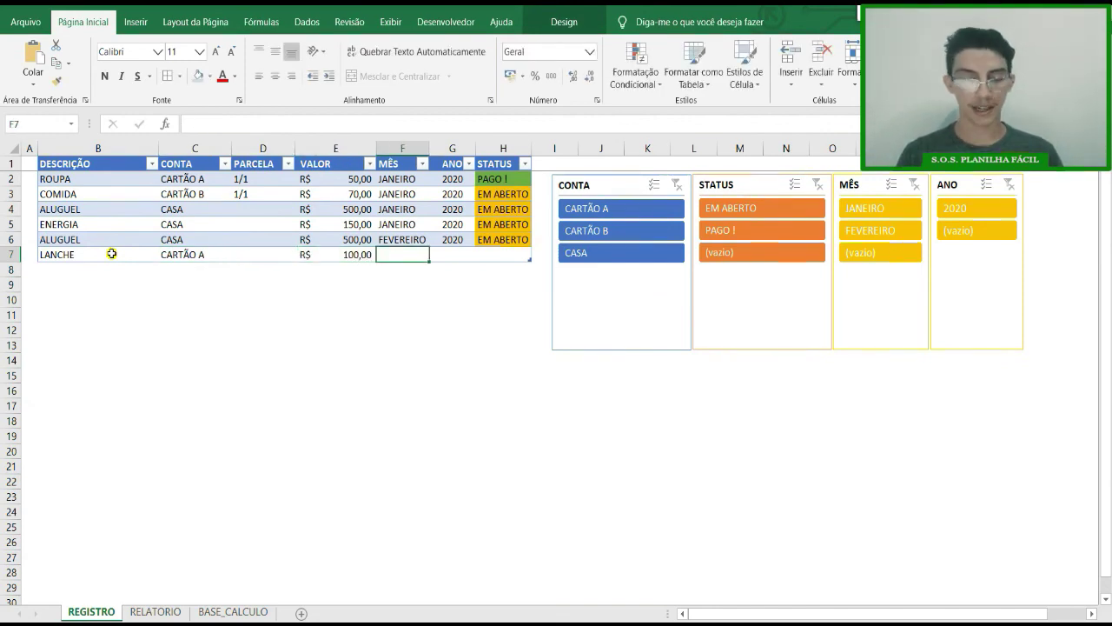
# Step: Complete the LANCHE record with month FEVEREIRO, year 2020 and status PAGO !
pyautogui.write('F')
pyautogui.press('Tab')
pyautogui.write('2020')
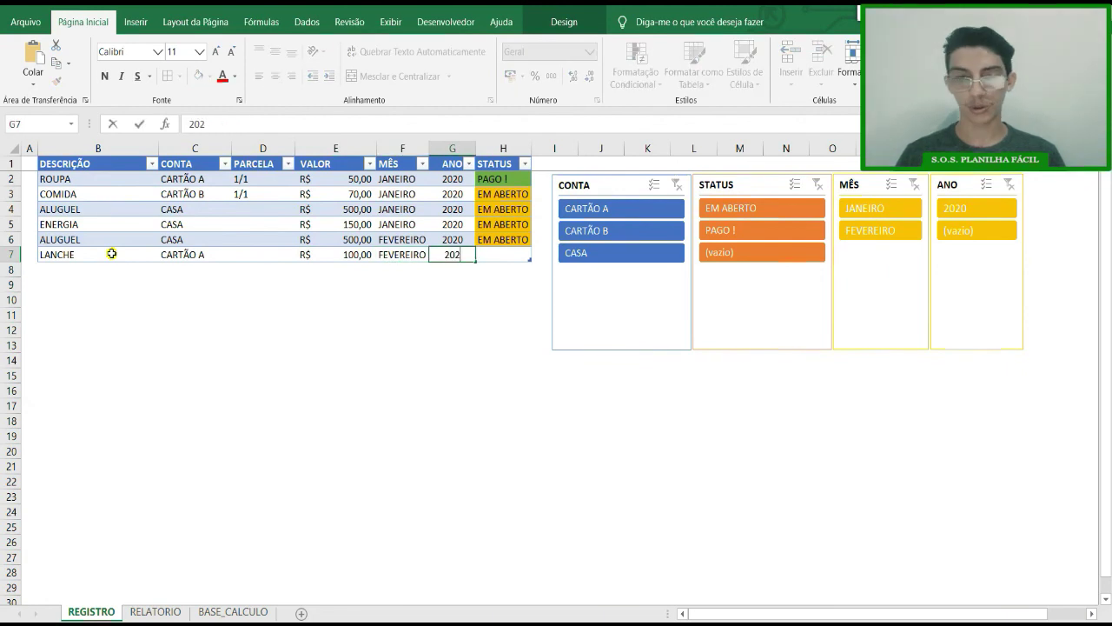
pyautogui.press('Tab')
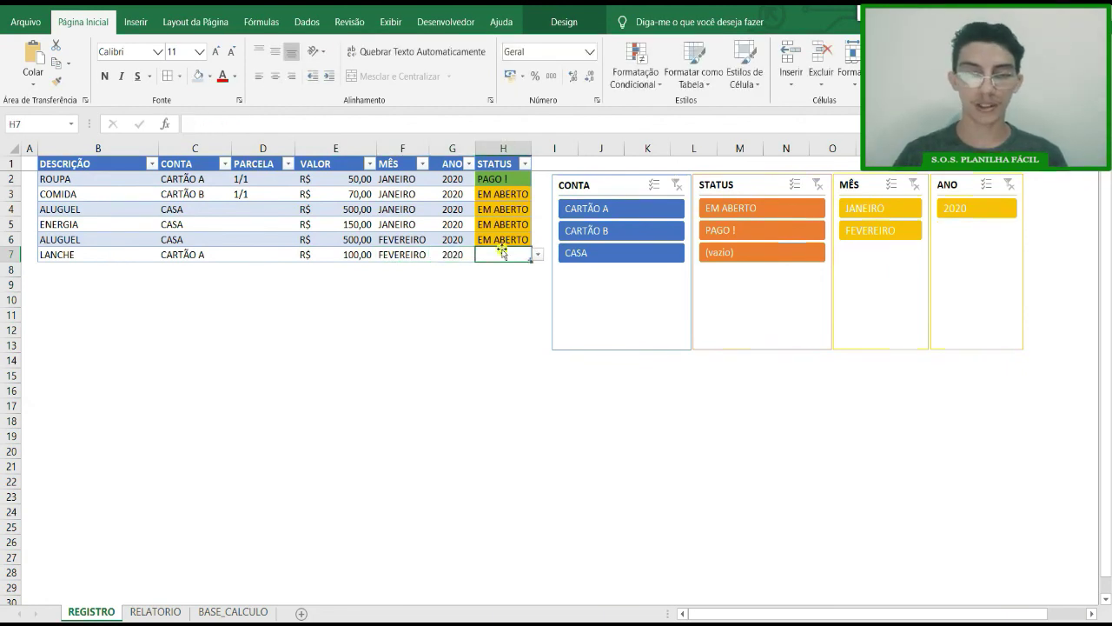
pyautogui.click(538, 254)
pyautogui.click(524, 271)
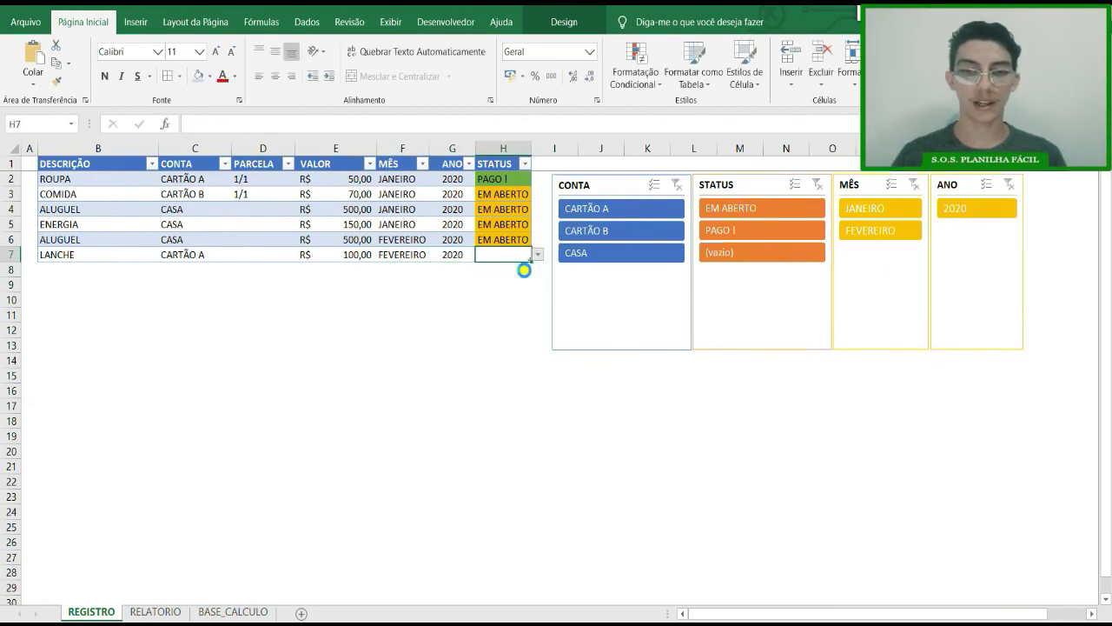
pyautogui.click(452, 314)
# Step: Check the RELATORIO table and both charts against the new LANCHE entry on the REGISTRO sheet
pyautogui.click(159, 613)
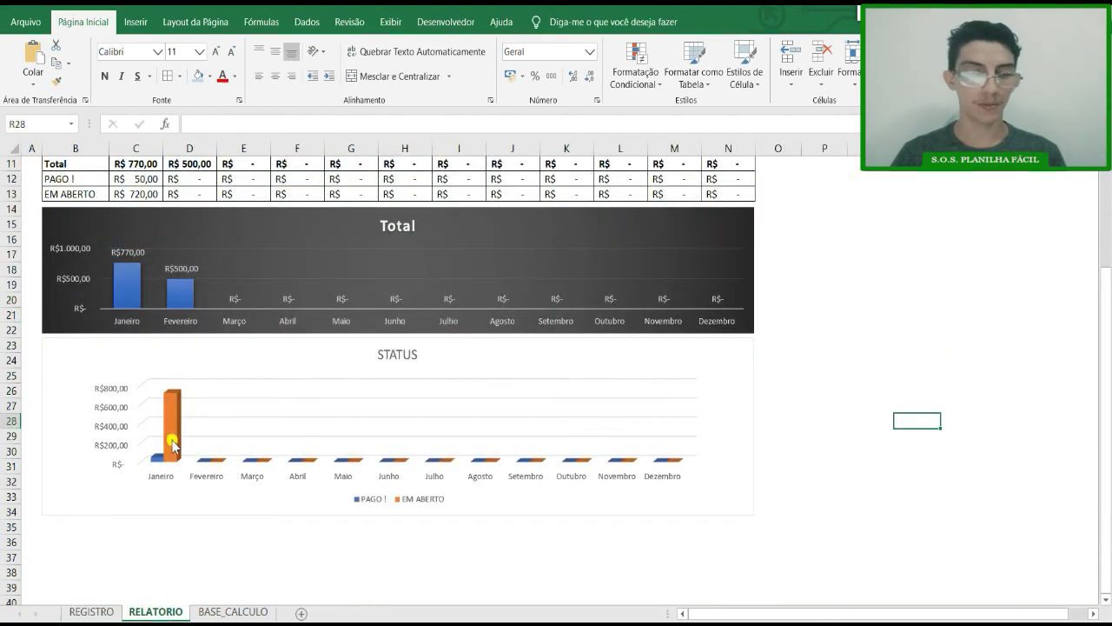
pyautogui.scroll(3, 217, 548)
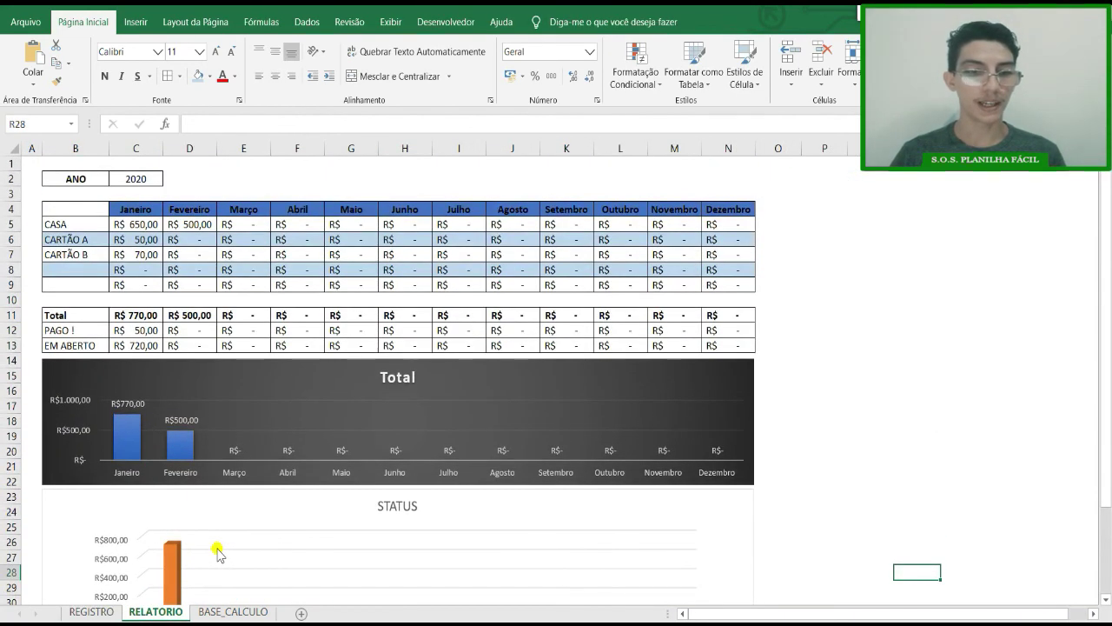
pyautogui.click(96, 612)
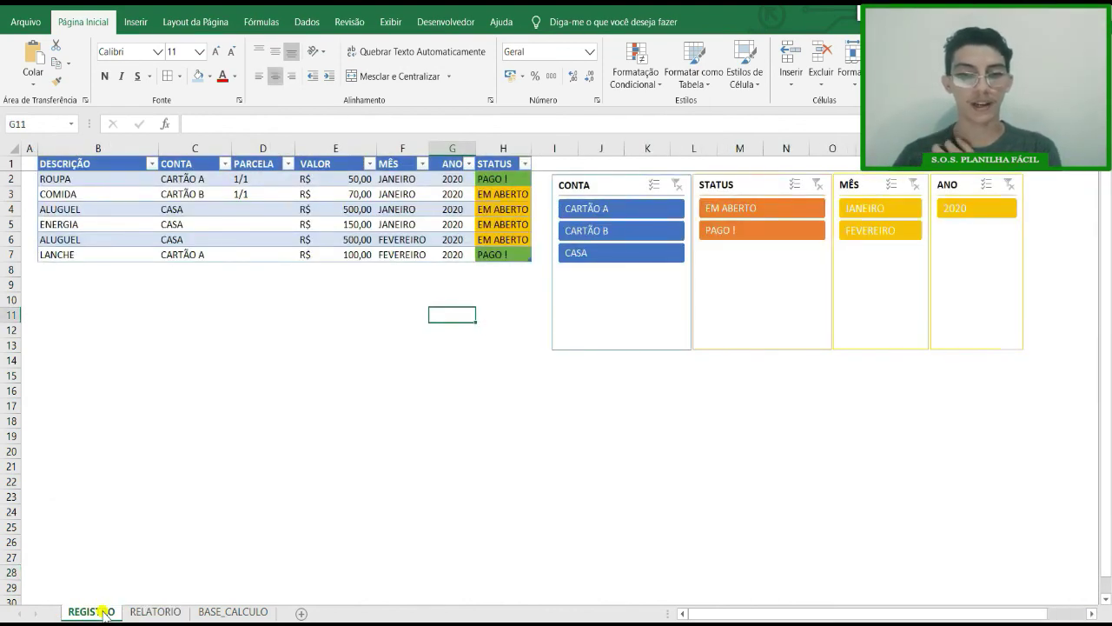
pyautogui.click(168, 612)
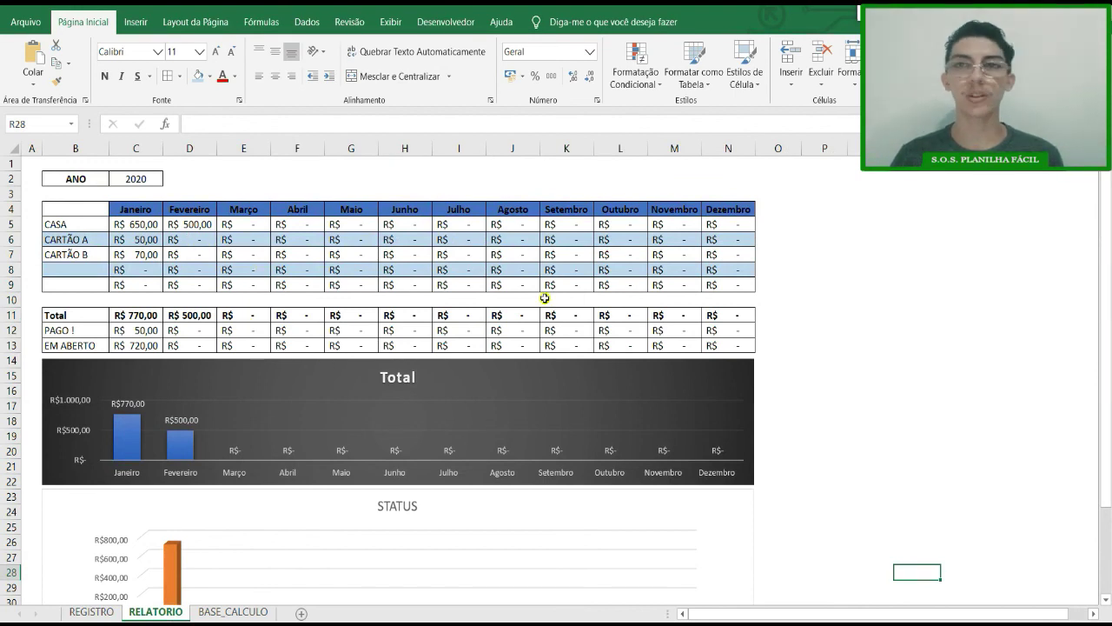
pyautogui.scroll(-3, 857, 377)
pyautogui.scroll(3, 857, 376)
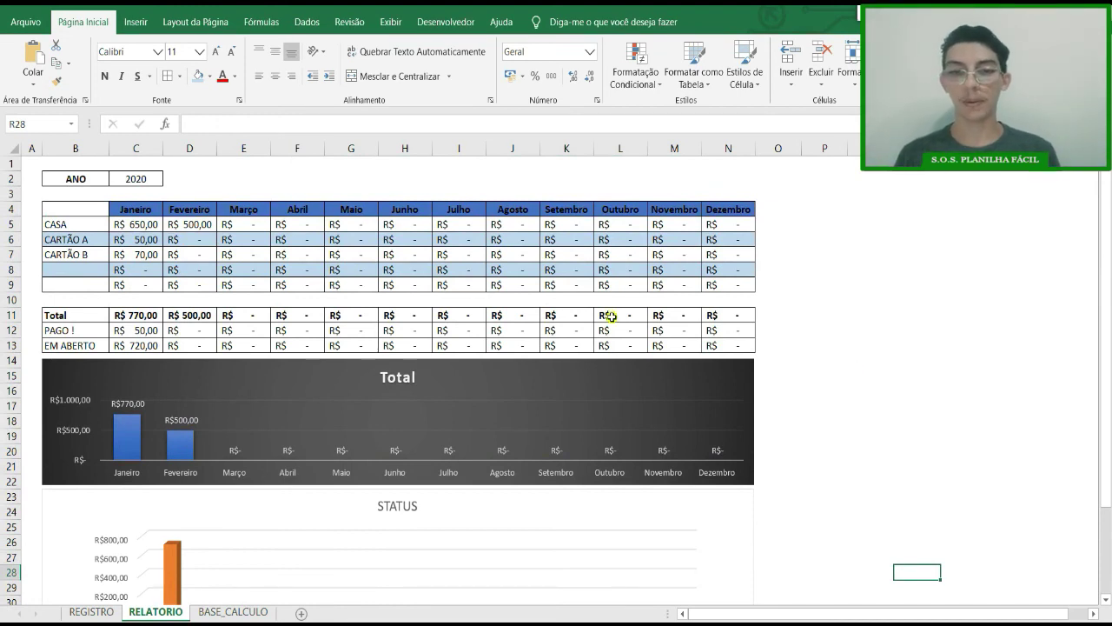
pyautogui.click(91, 612)
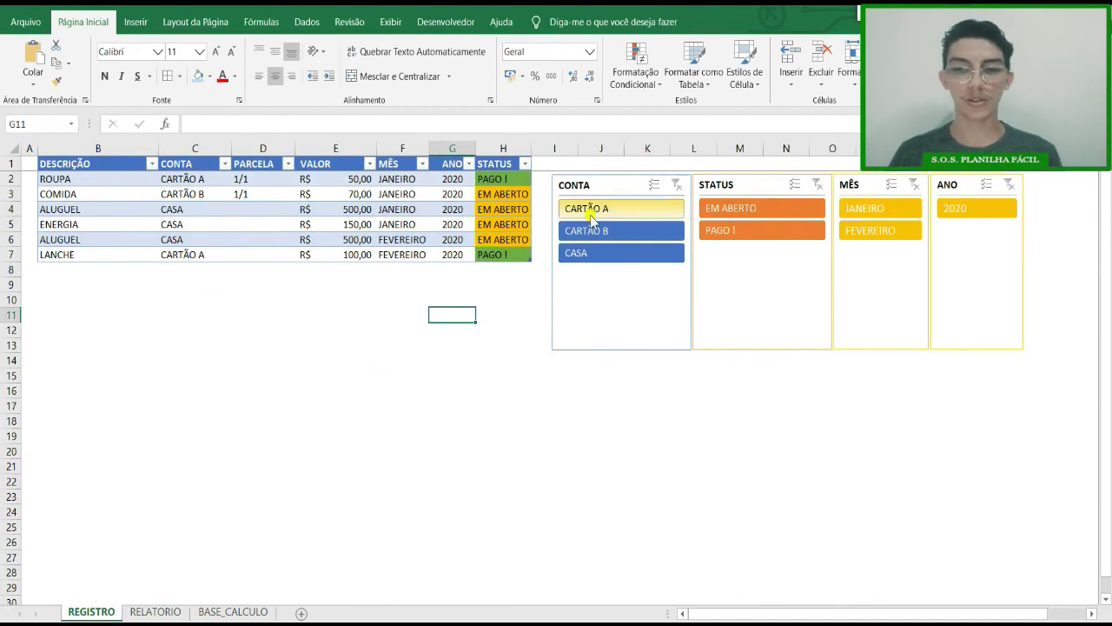
# Step: Filter the REGISTRO table by account CARTÃO A, CARTÃO B and CASA in turn with the CONTA slicer, and clear the filter
pyautogui.click(631, 209)
pyautogui.click(634, 232)
pyautogui.click(658, 255)
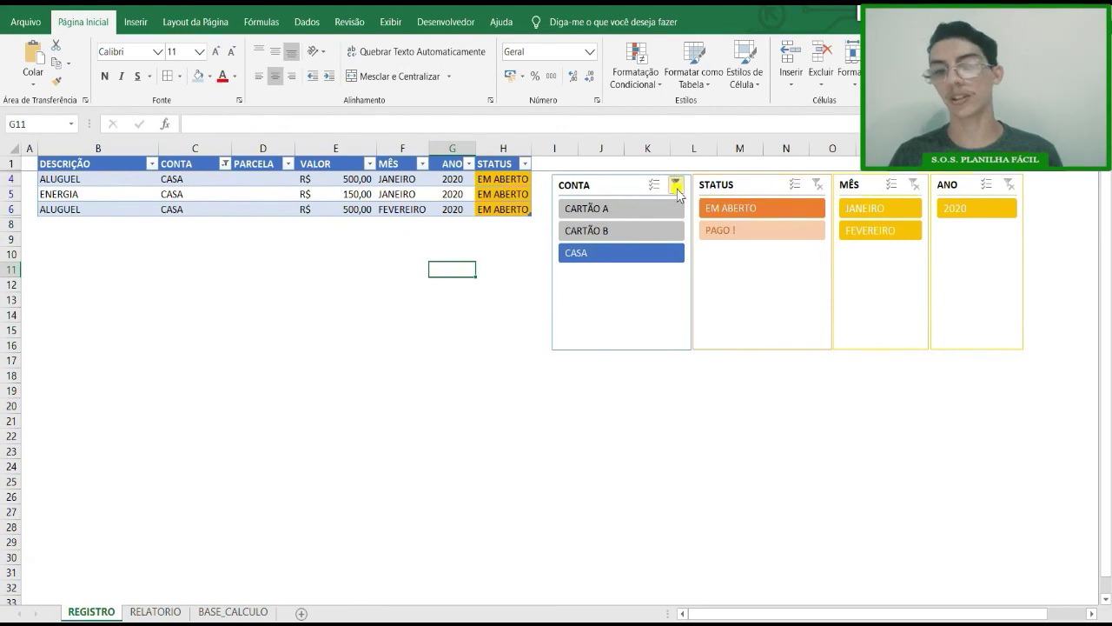
pyautogui.click(677, 185)
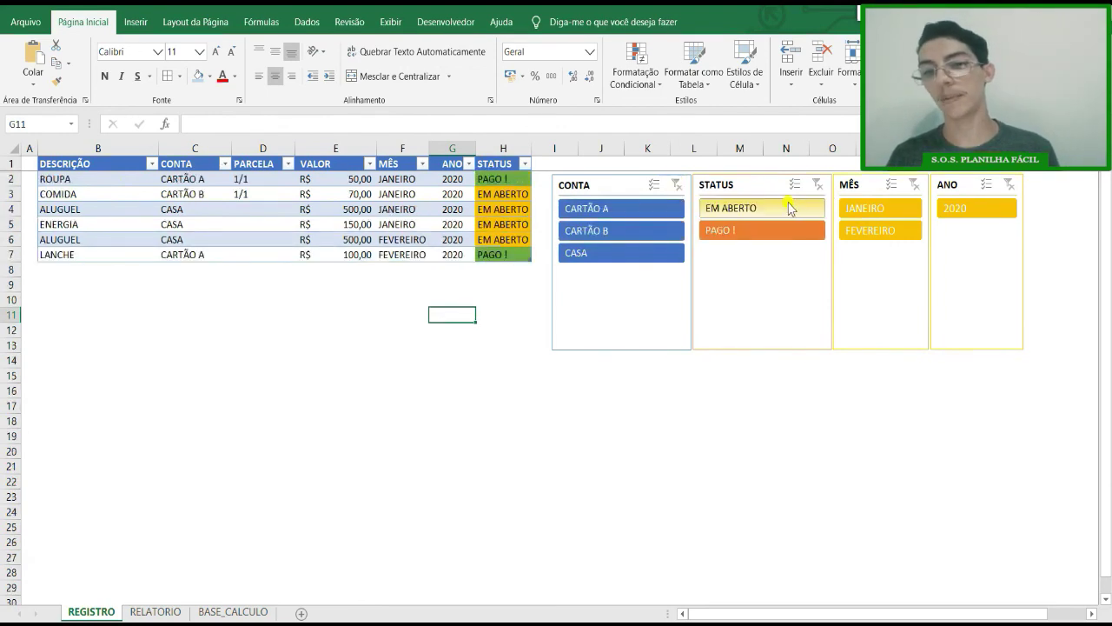
pyautogui.click(264, 268)
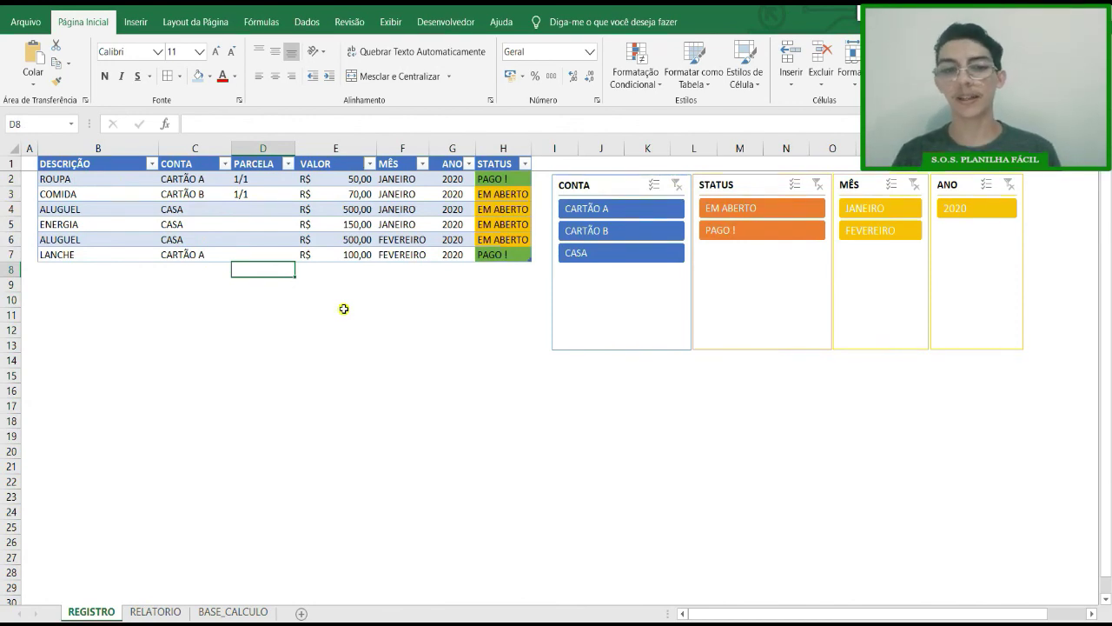
# Step: Review the RELATORIO monthly table and charts alongside the REGISTRO records and the BASE_CALCULO sheet
pyautogui.click(156, 612)
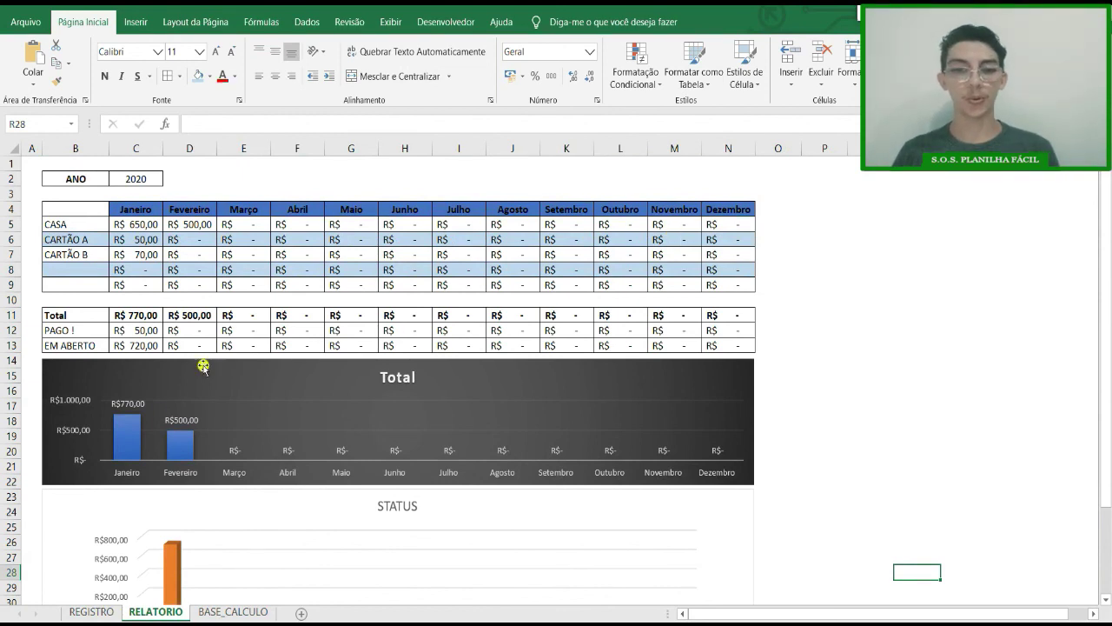
pyautogui.click(106, 613)
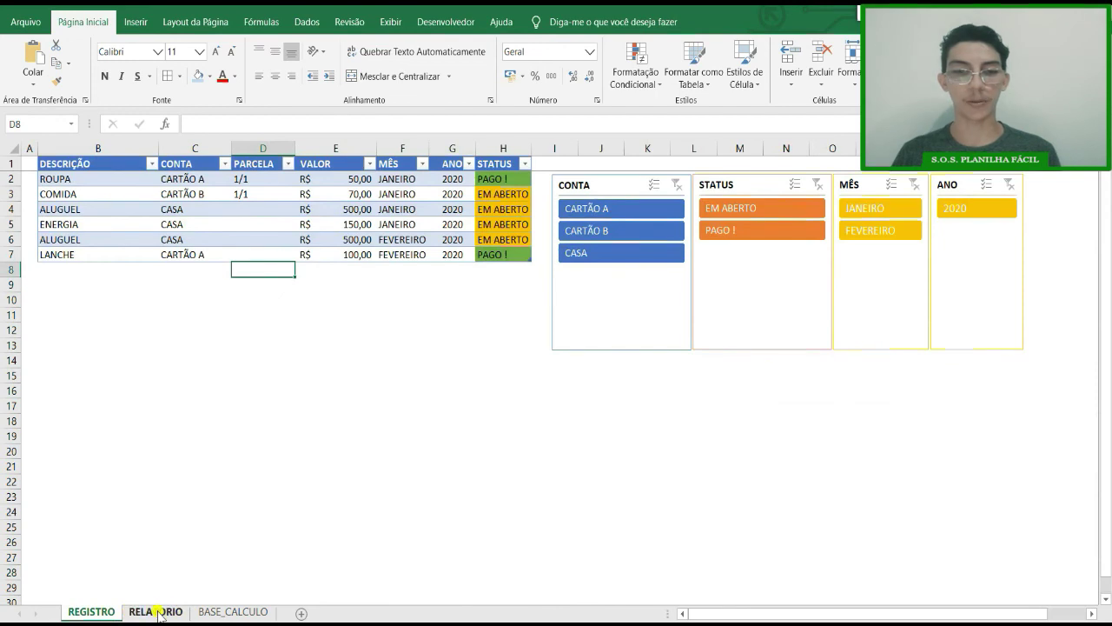
pyautogui.click(208, 612)
pyautogui.click(174, 613)
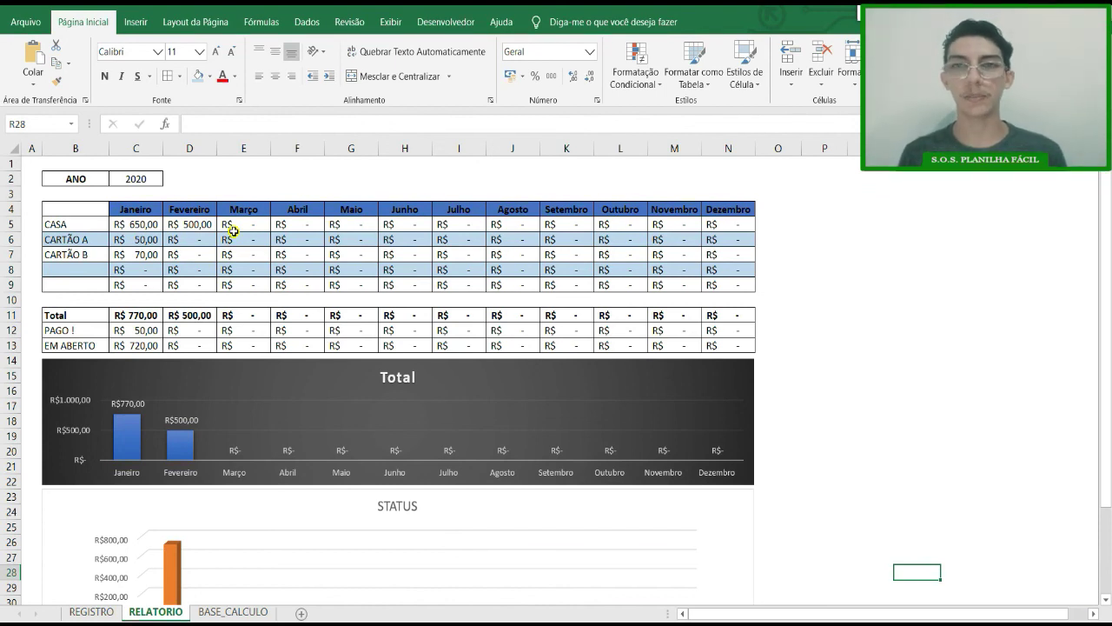
pyautogui.click(390, 273)
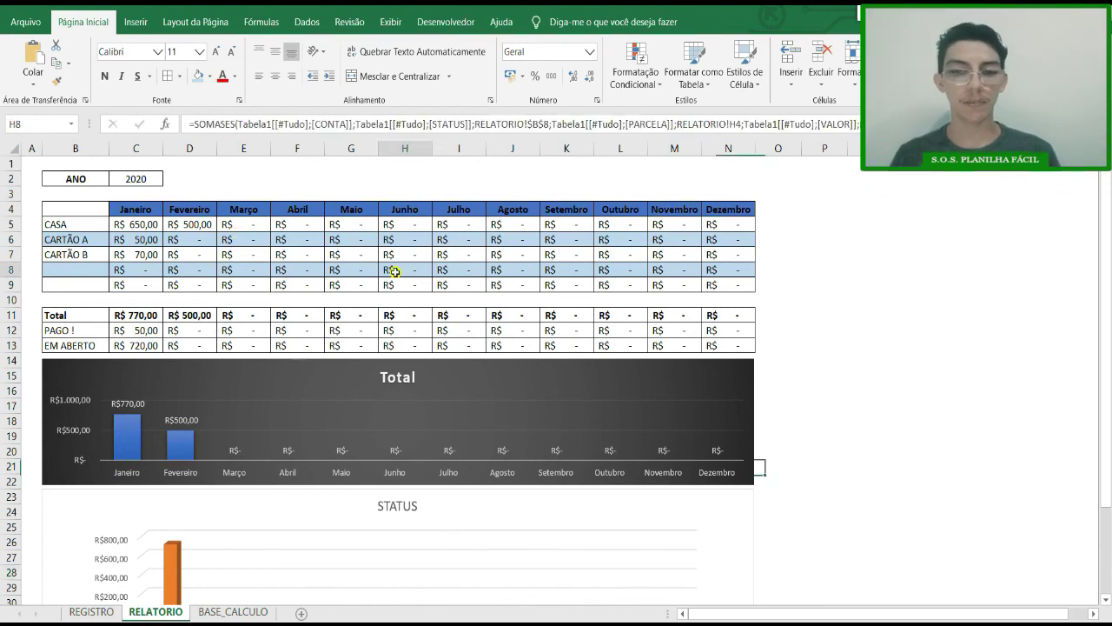
pyautogui.click(94, 612)
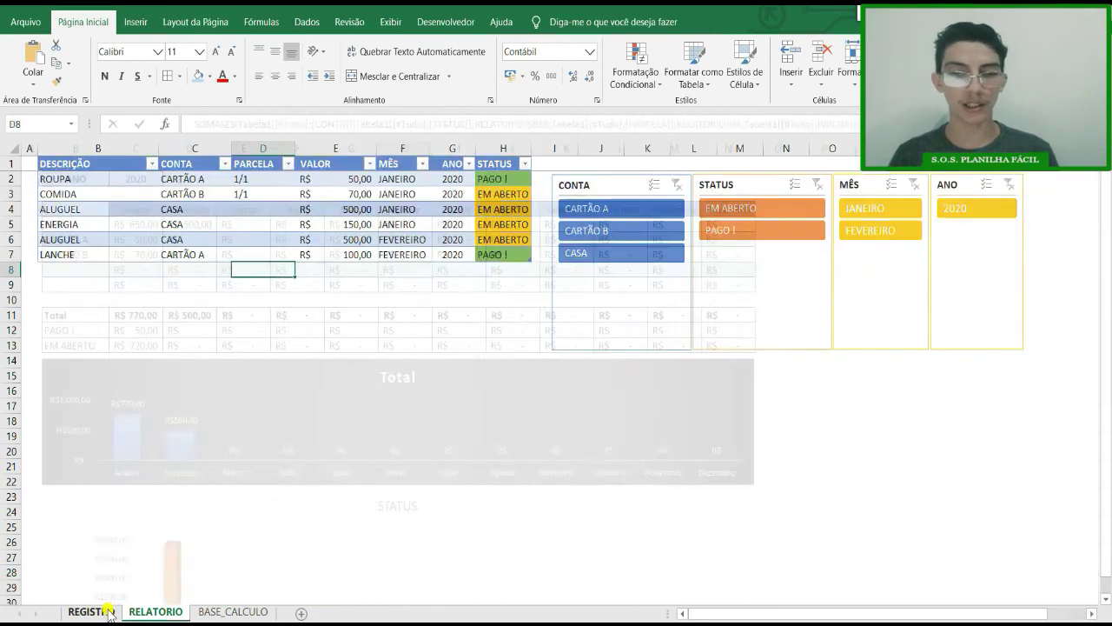
pyautogui.click(529, 468)
pyautogui.click(174, 612)
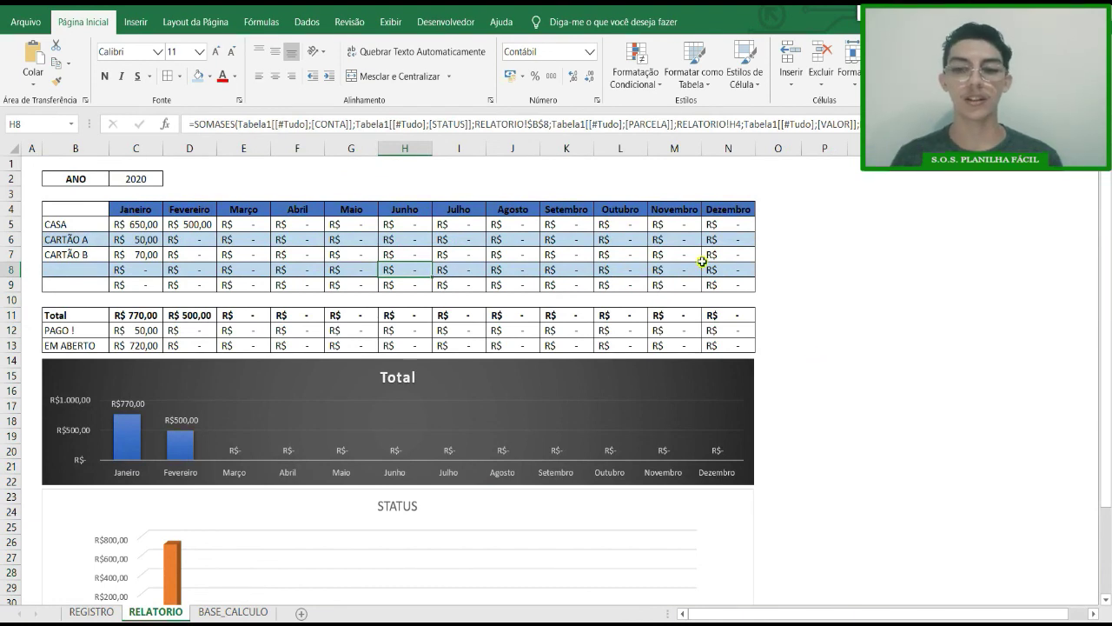
pyautogui.click(778, 241)
pyautogui.click(875, 241)
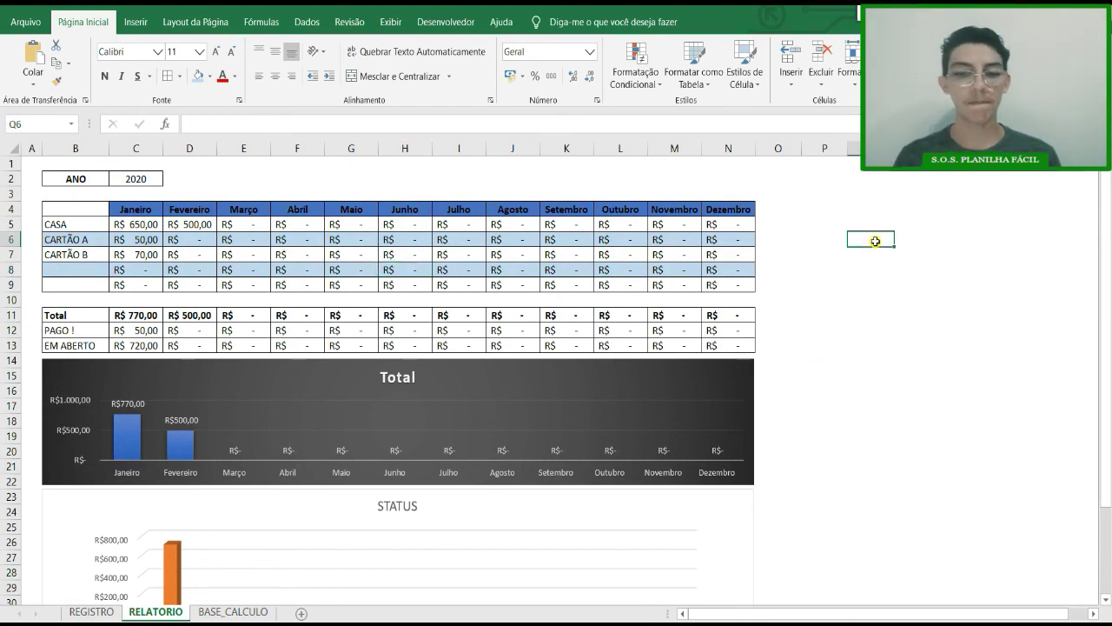
# Step: Move the Total and STATUS charts up slightly so the Total chart sits directly beneath the EM ABERTO row
pyautogui.click(683, 373)
pyautogui.moveTo(685, 374); pyautogui.dragTo(684, 369)
pyautogui.moveTo(663, 493); pyautogui.dragTo(663, 488)
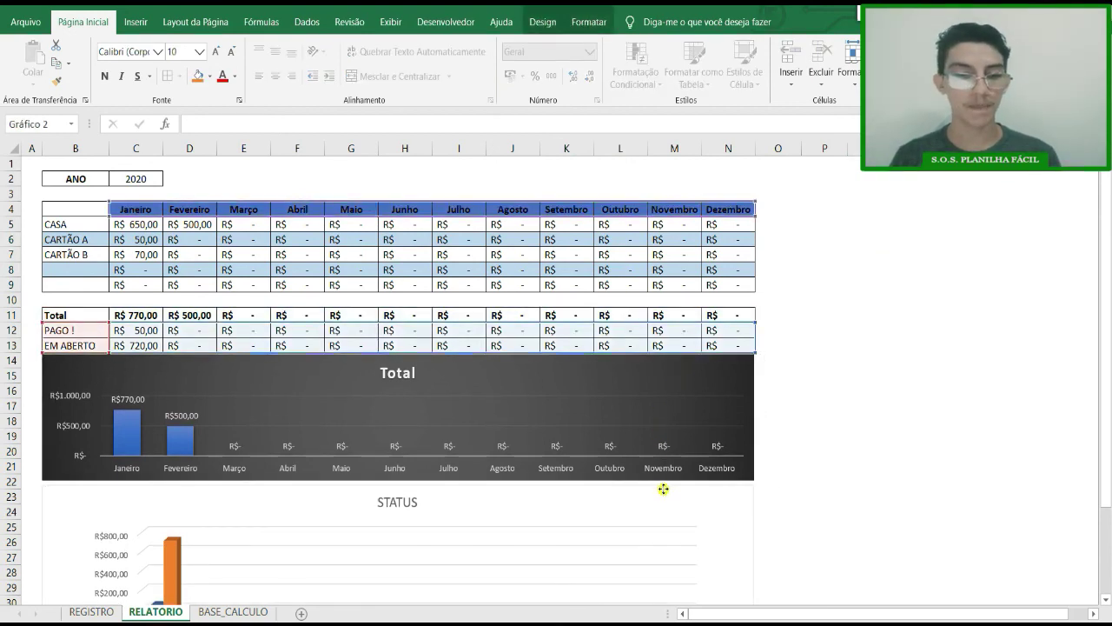
pyautogui.click(815, 381)
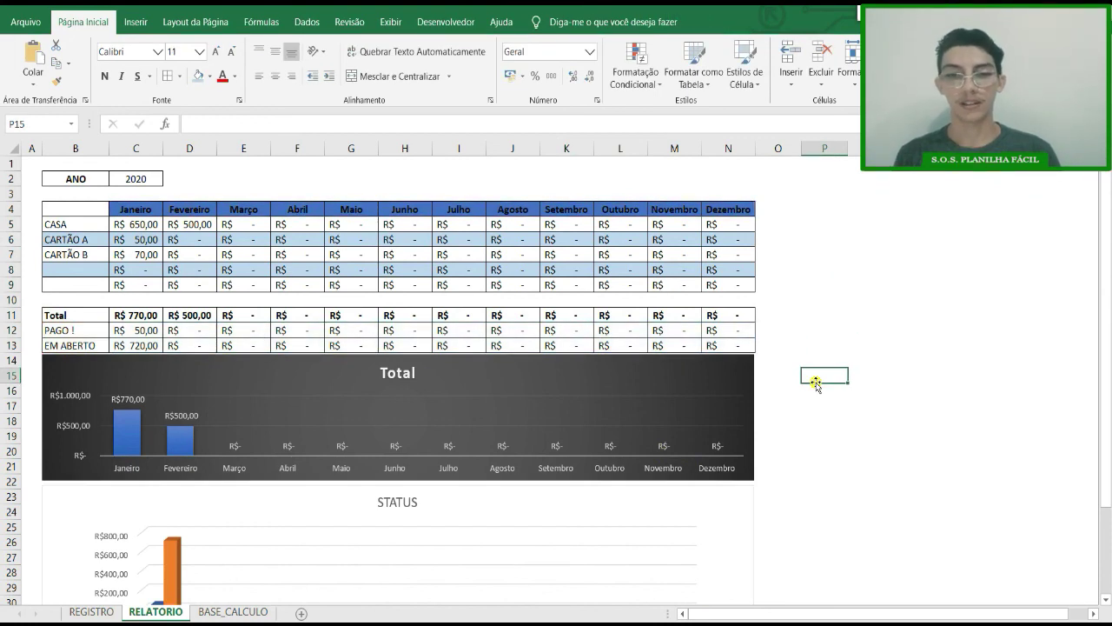